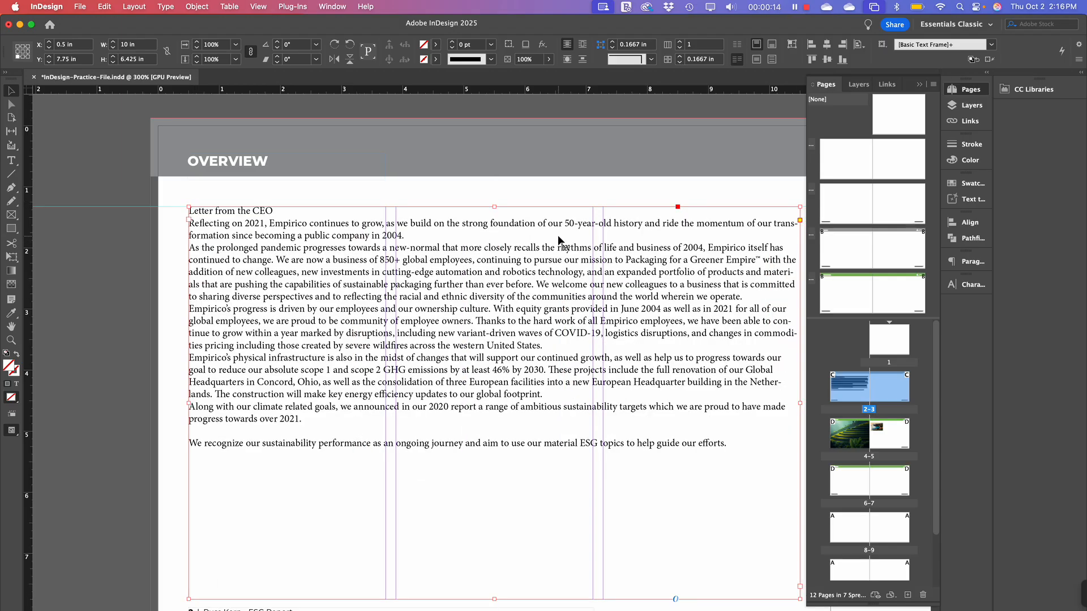
Narrow the CEO letter's text frame to about 6.625 in and widen it back to 10 in
key(super+minus)
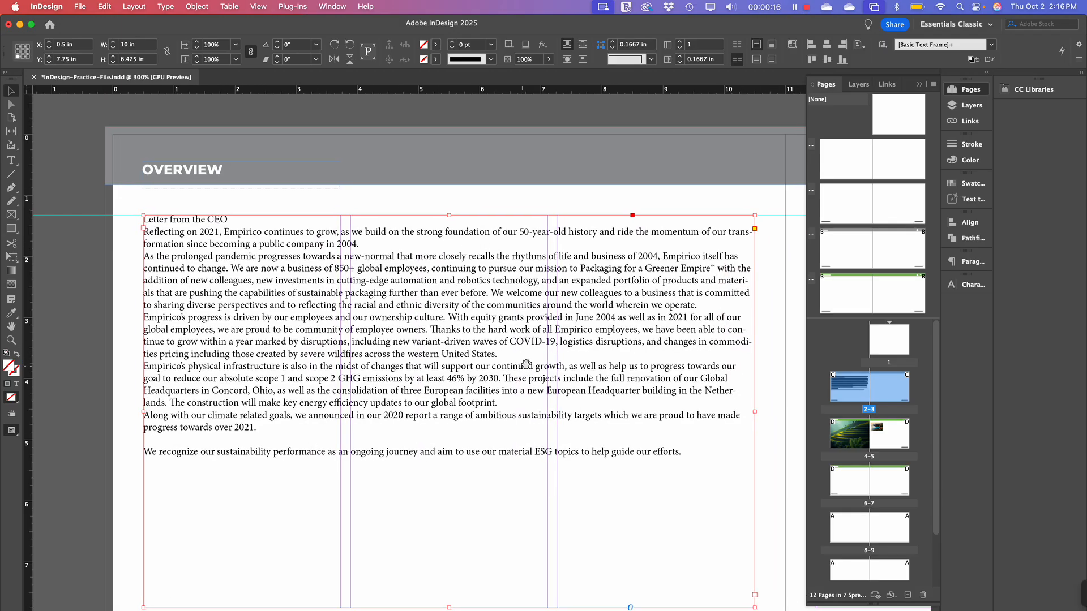
scroll(527, 362, down, 2)
scroll(527, 363, right, 1)
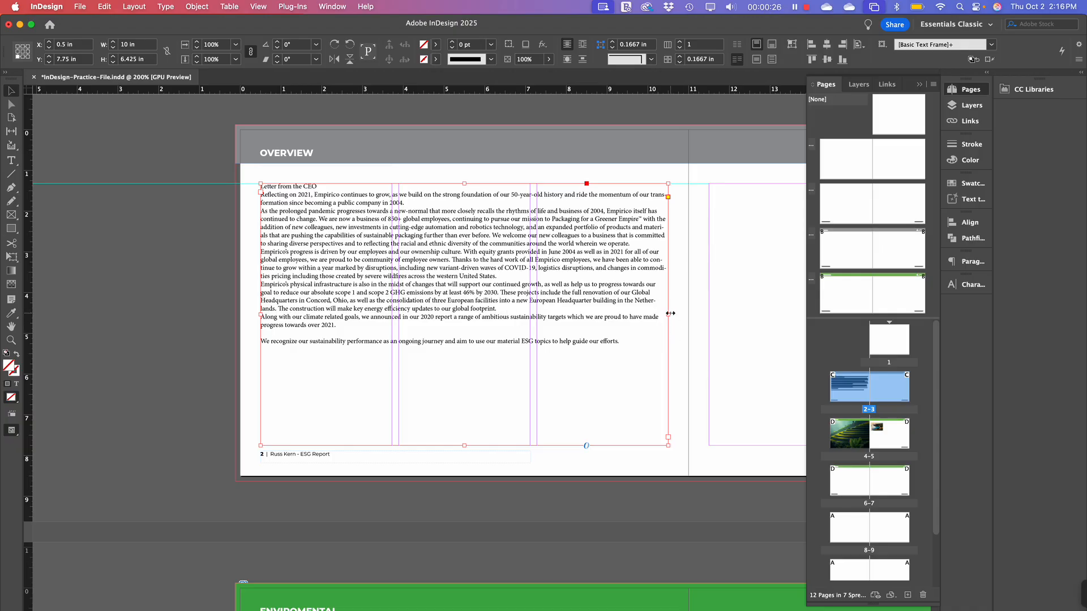
drag(669, 314, 531, 322)
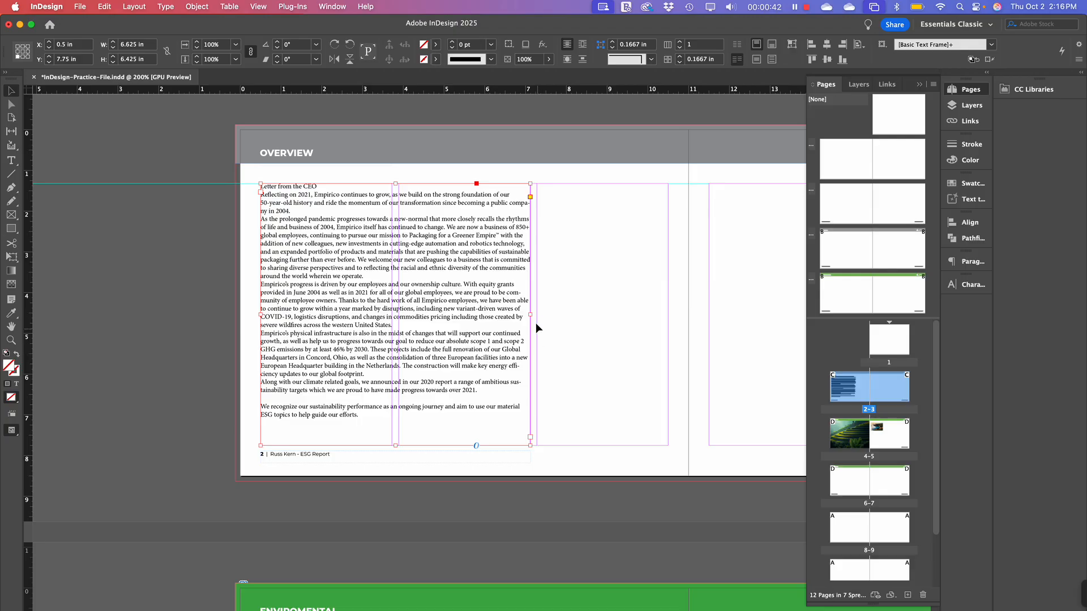
drag(532, 314, 668, 317)
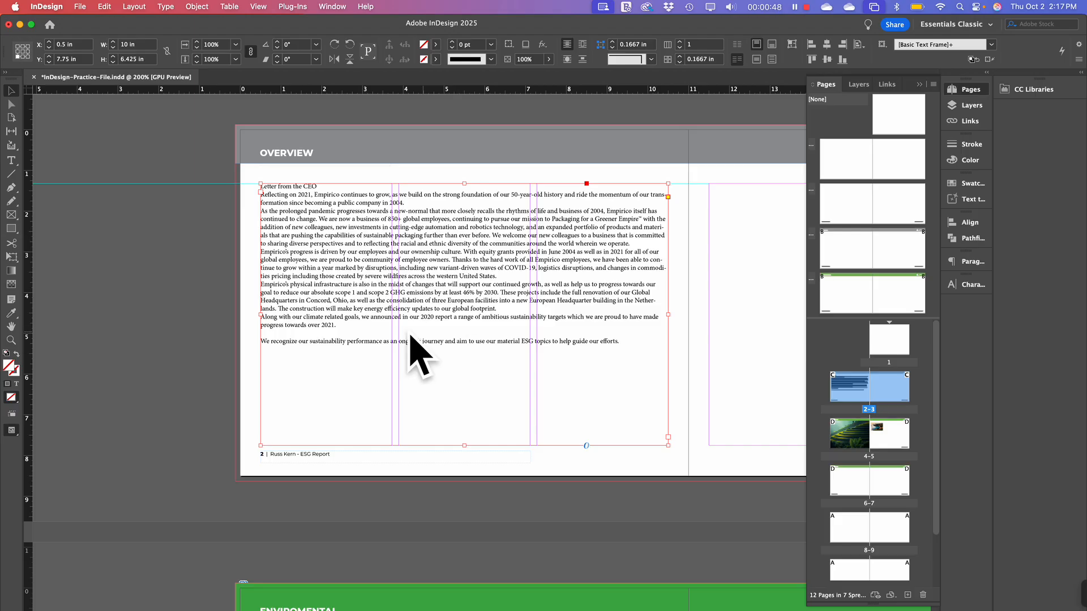
scroll(490, 336, down, 1)
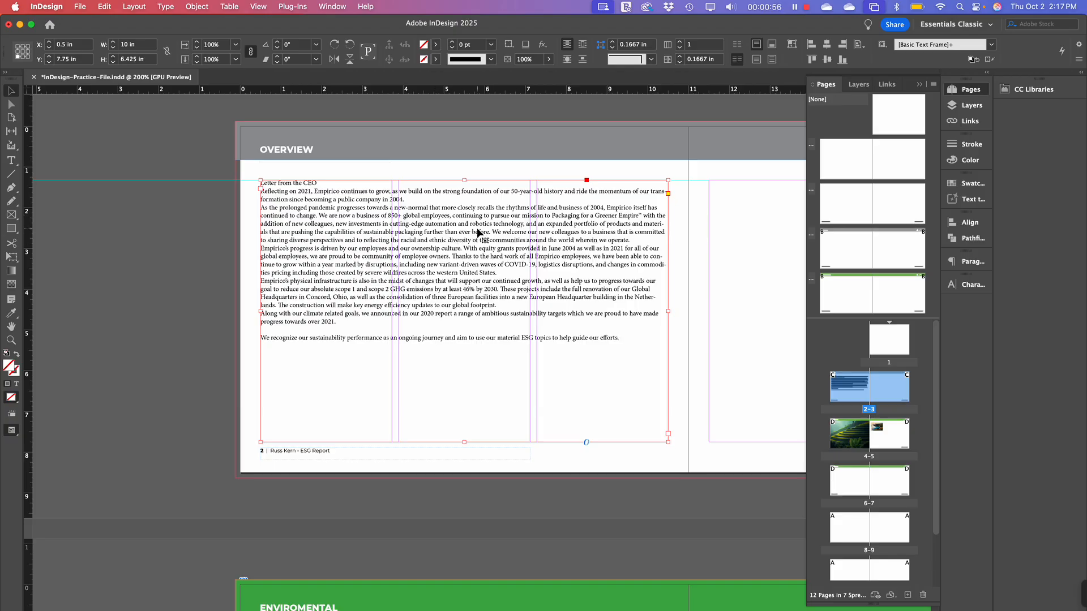
right_click(456, 238)
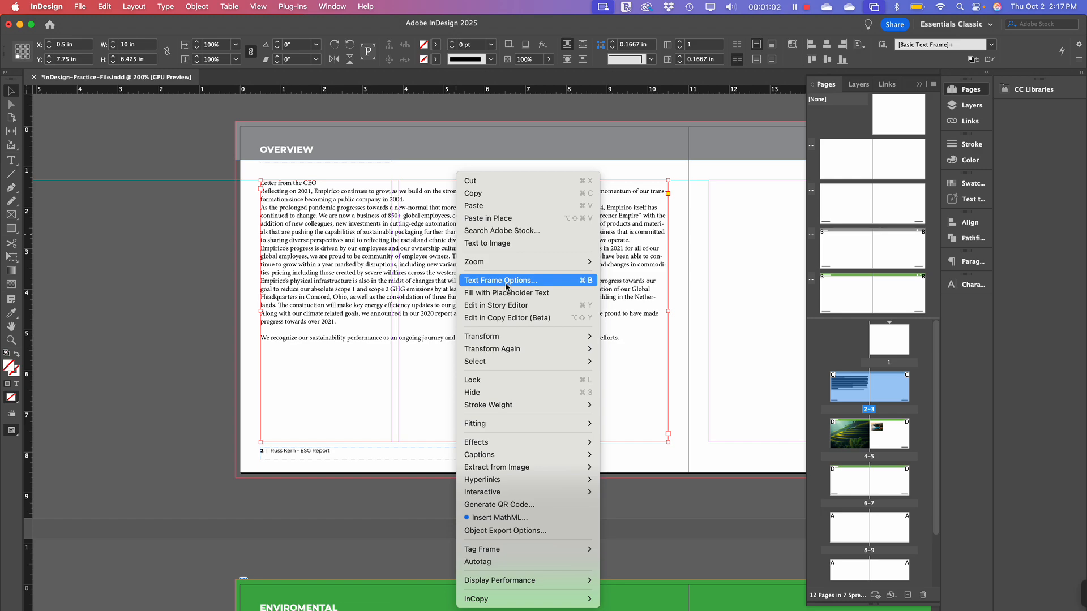
click(384, 283)
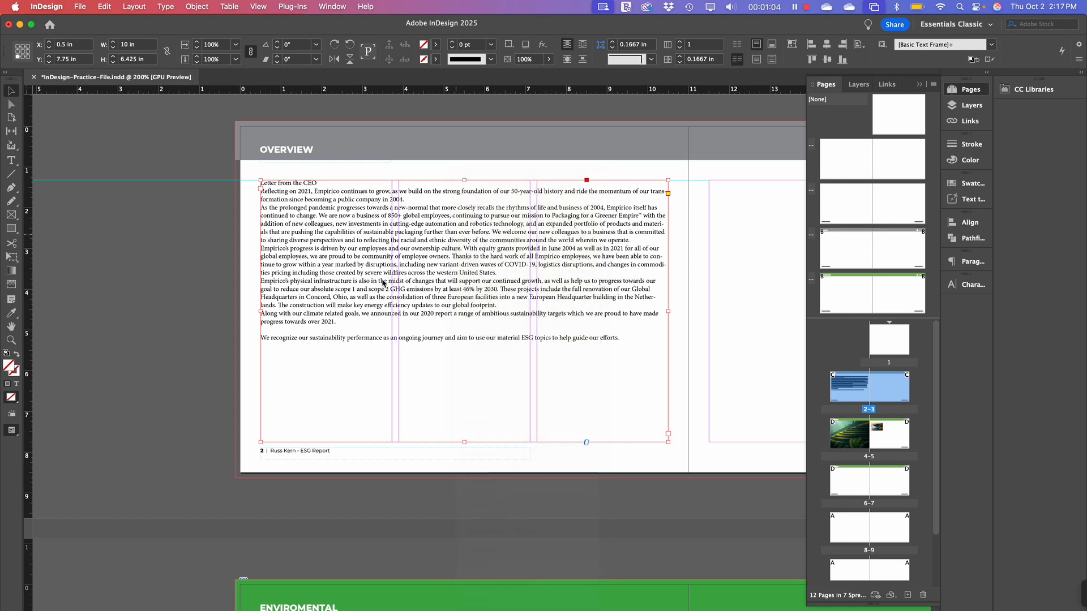
click(173, 7)
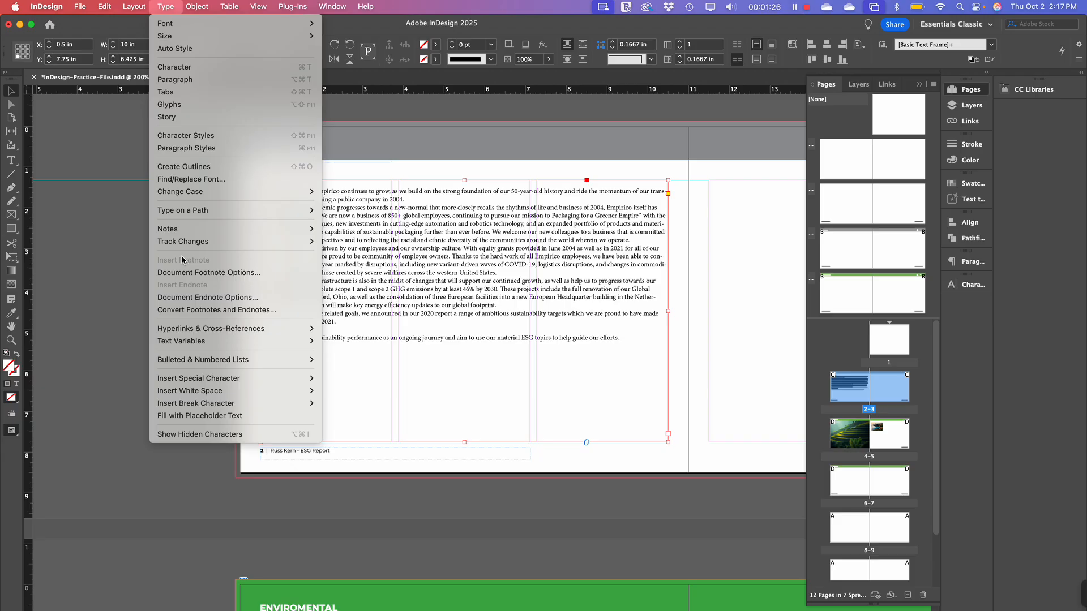
mouse_move(130, 6)
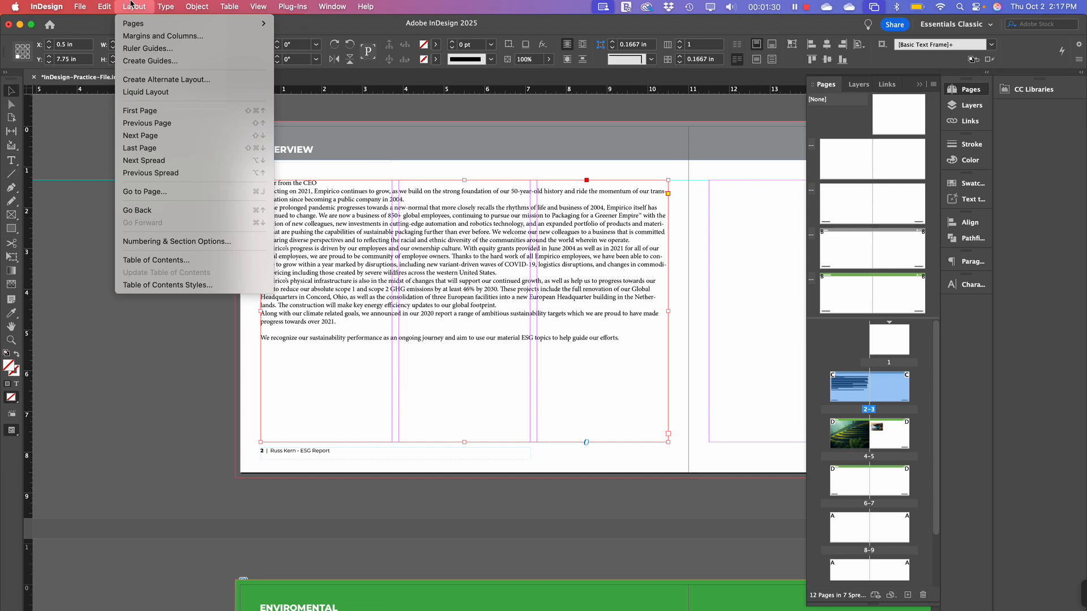
mouse_move(214, 4)
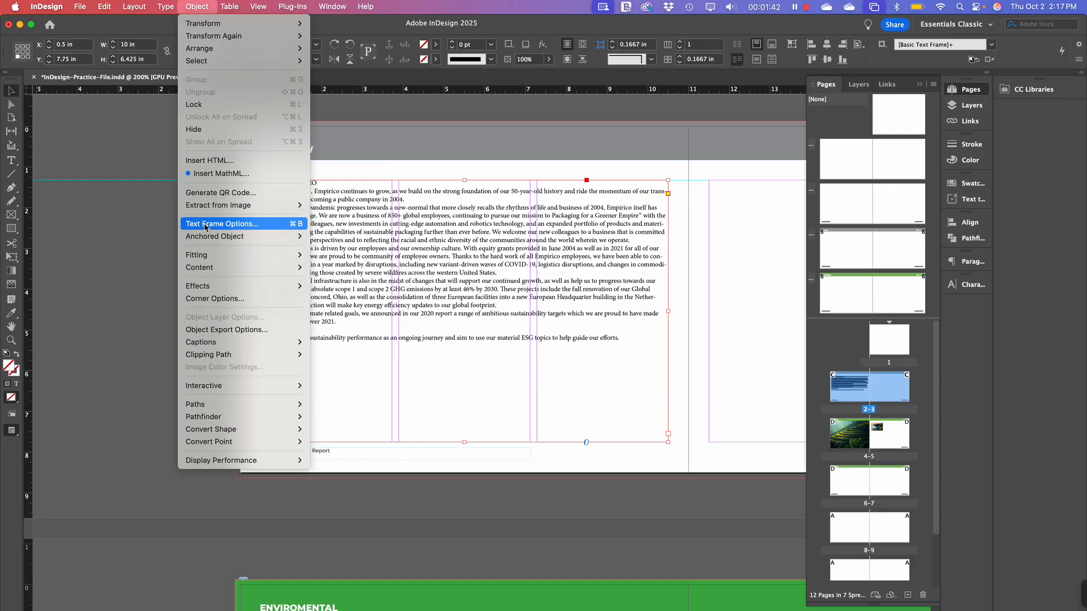
click(399, 233)
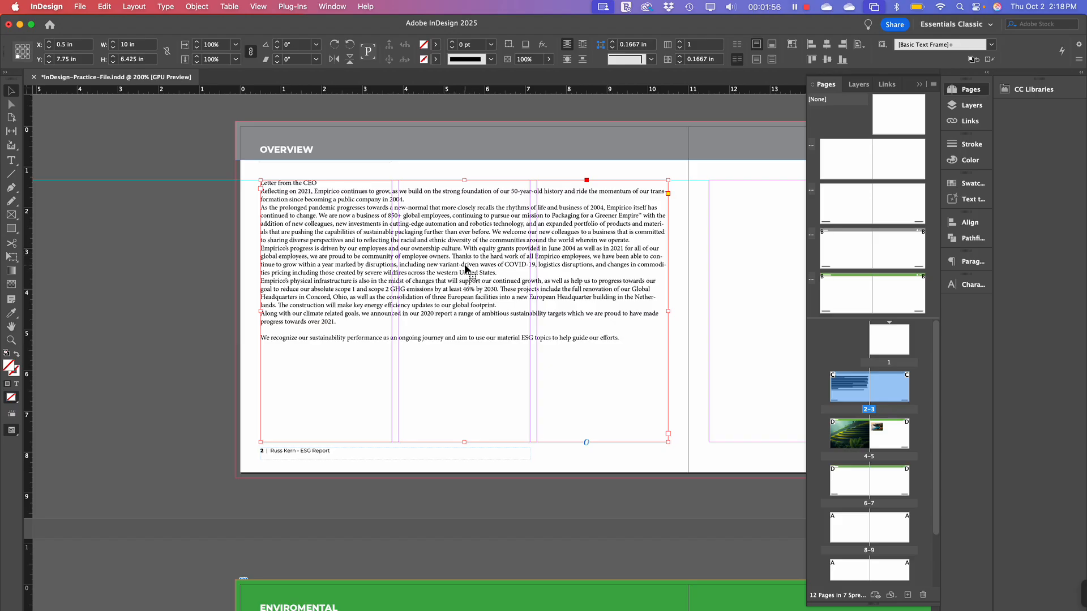
Split the CEO letter's text frame into three columns in the Text Frame Options
key(super+b)
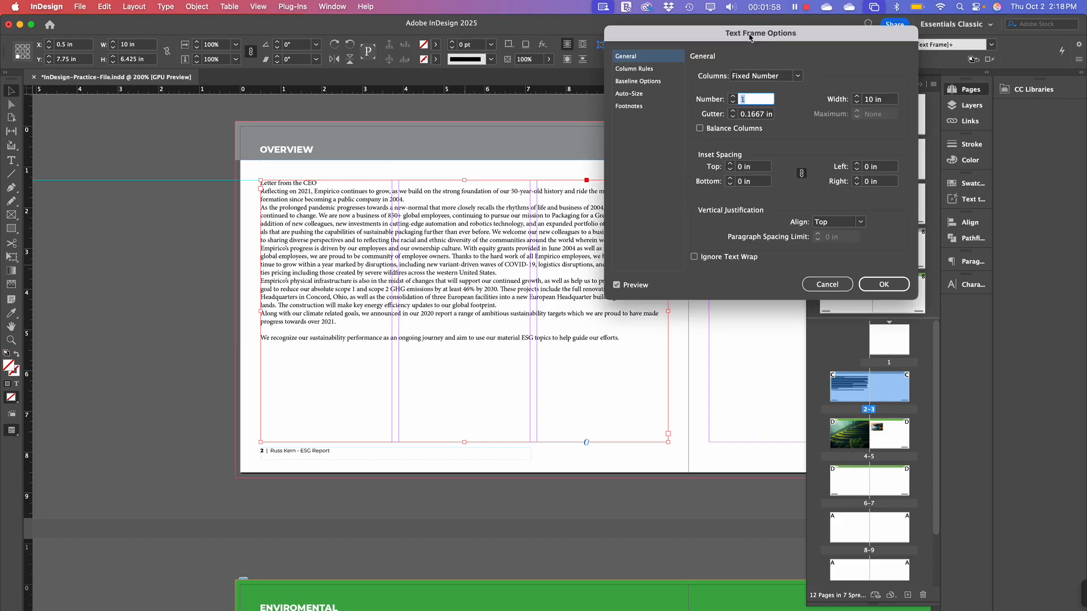
drag(750, 37, 805, 26)
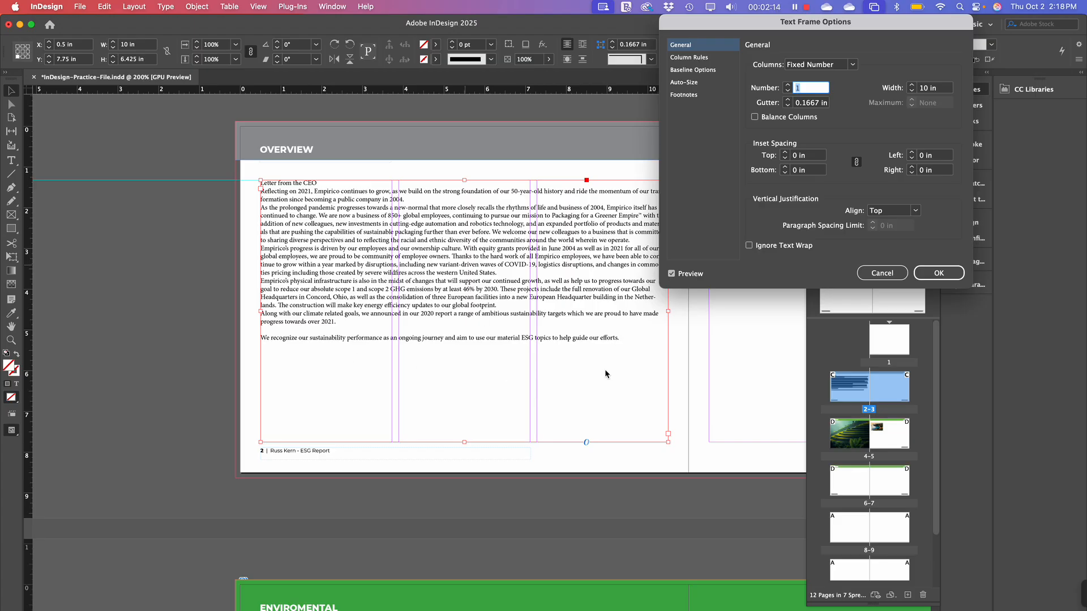
click(788, 85)
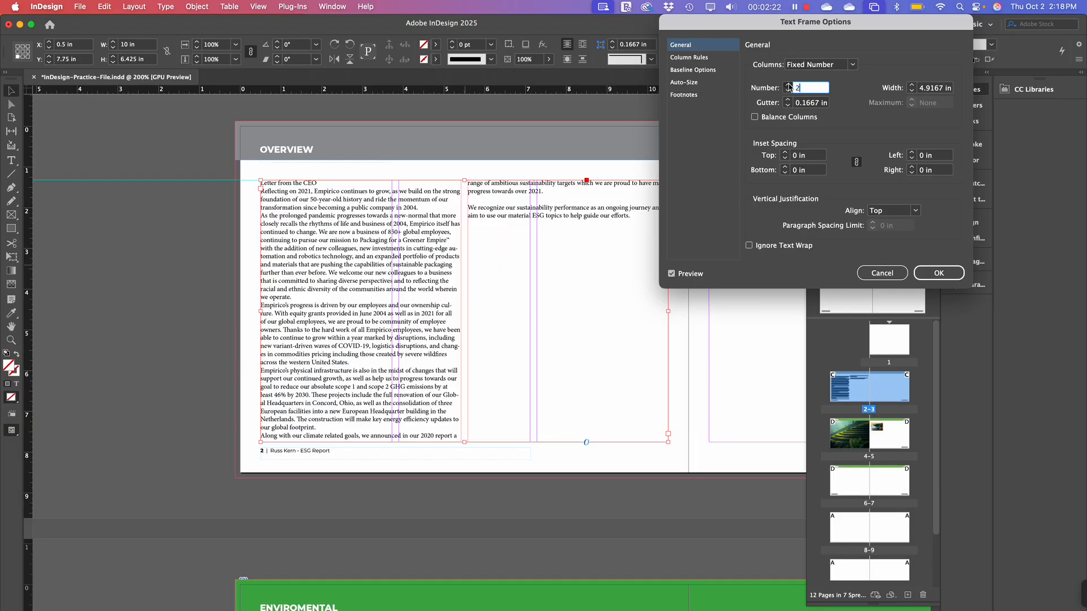
click(788, 85)
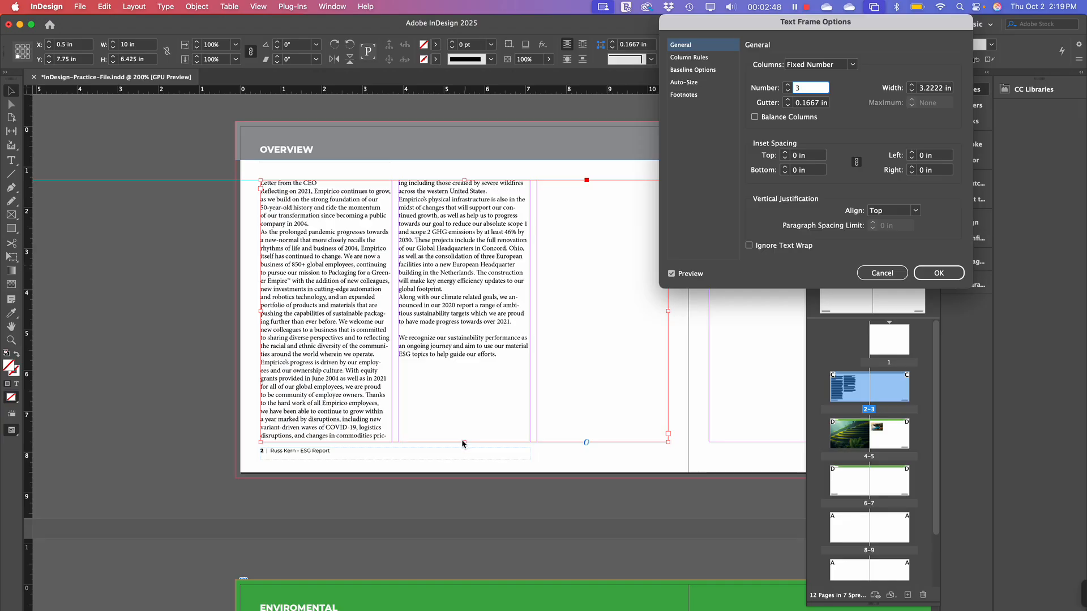
click(936, 272)
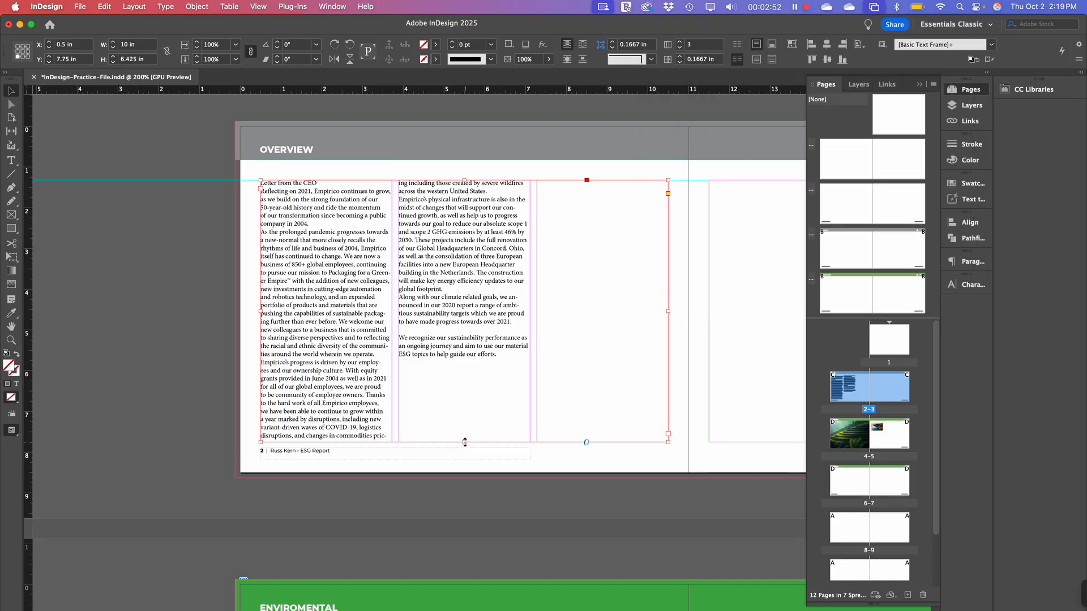
Shorten the three-column text frame to about 3.4 in high and extend it back to about 6.34 in
drag(465, 442, 473, 318)
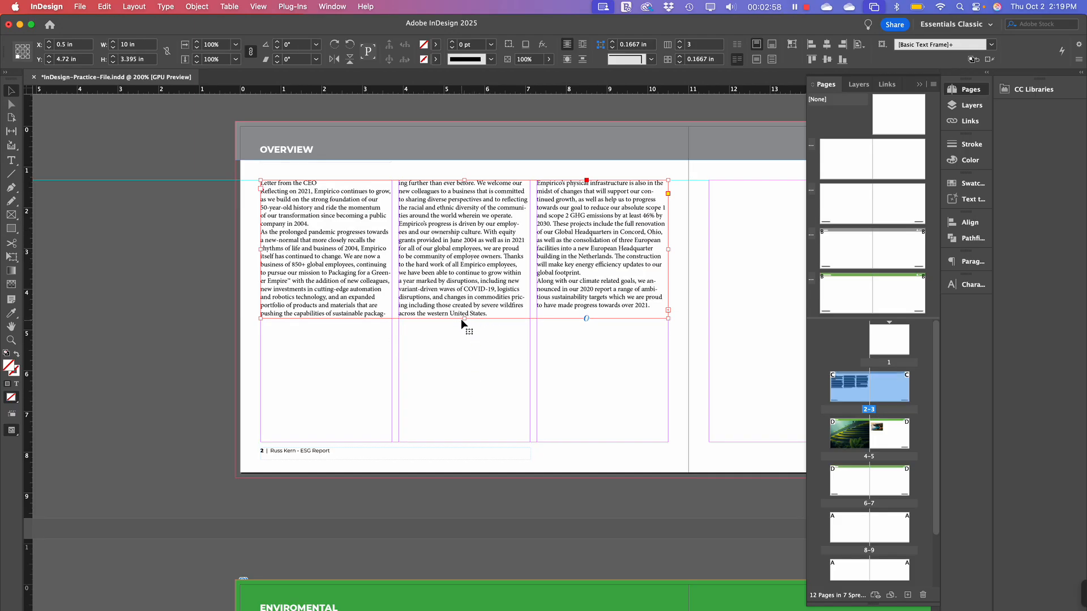
drag(465, 319, 478, 441)
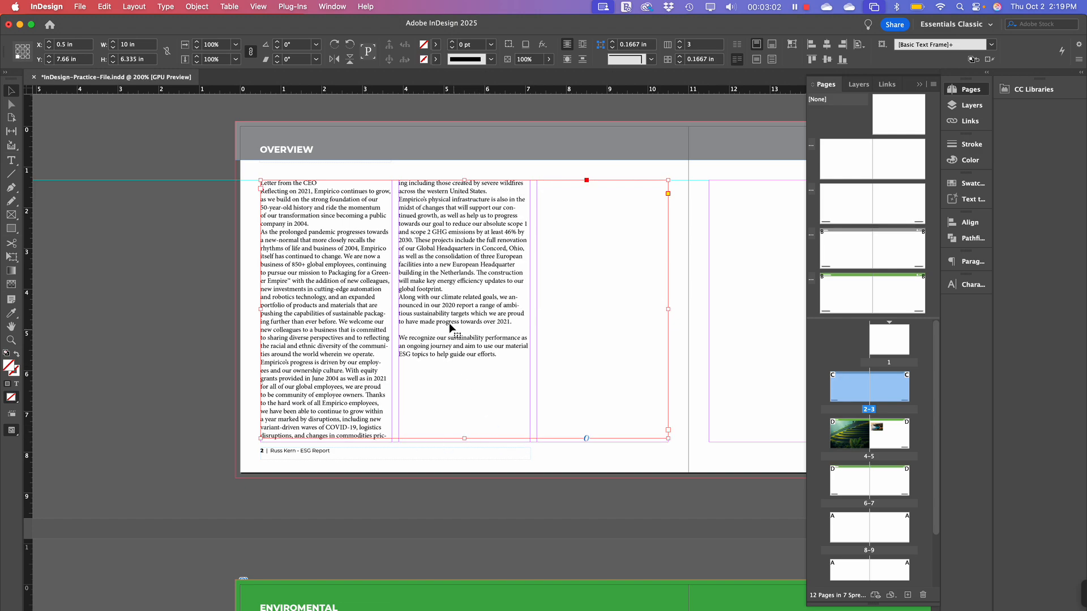
right_click(459, 263)
click(438, 262)
Review the vertical justification alignment choices in the letter frame's Text Frame Options
key(super+b)
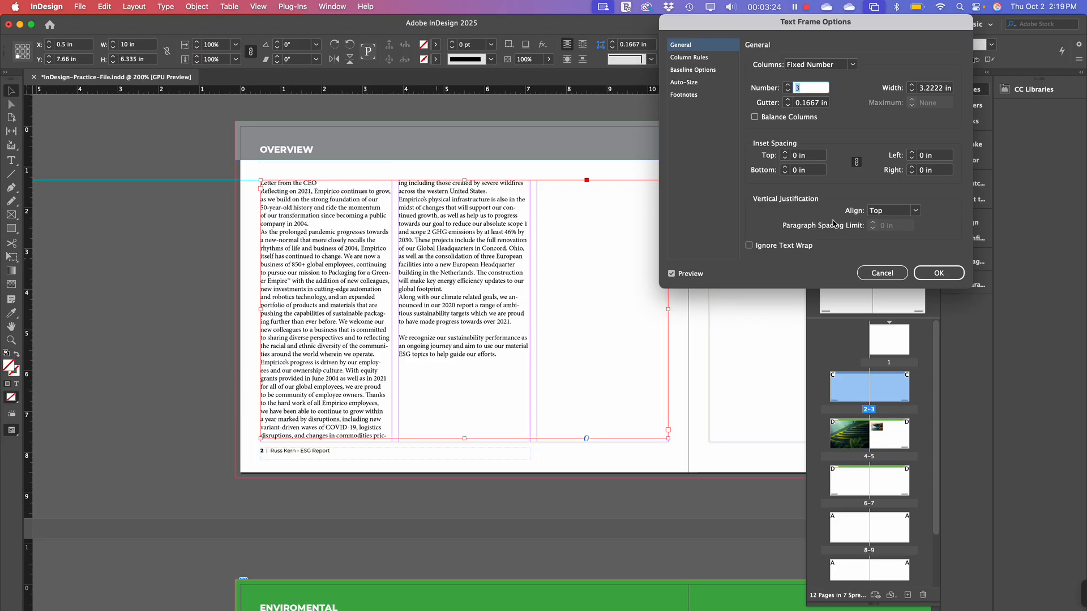
click(902, 214)
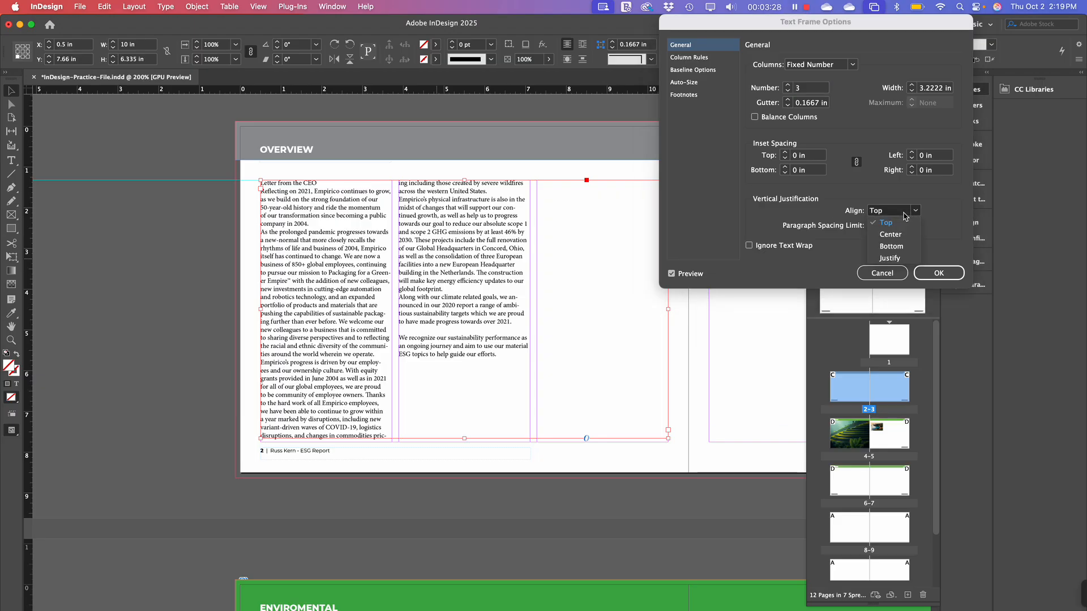
click(900, 211)
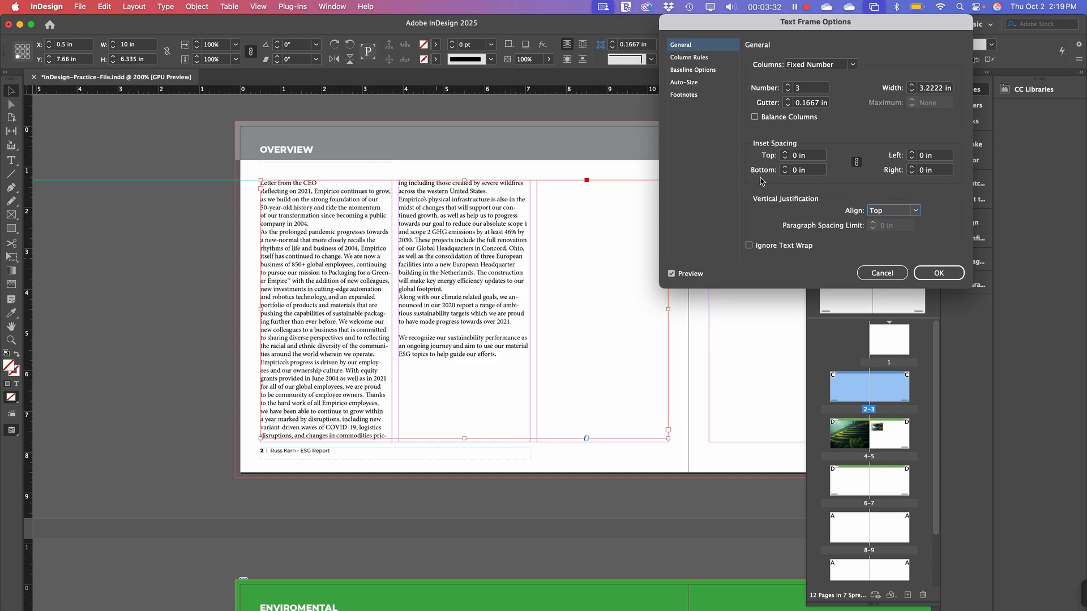
Insert column rules between the letter's text columns and toggle them to compare the result
click(697, 59)
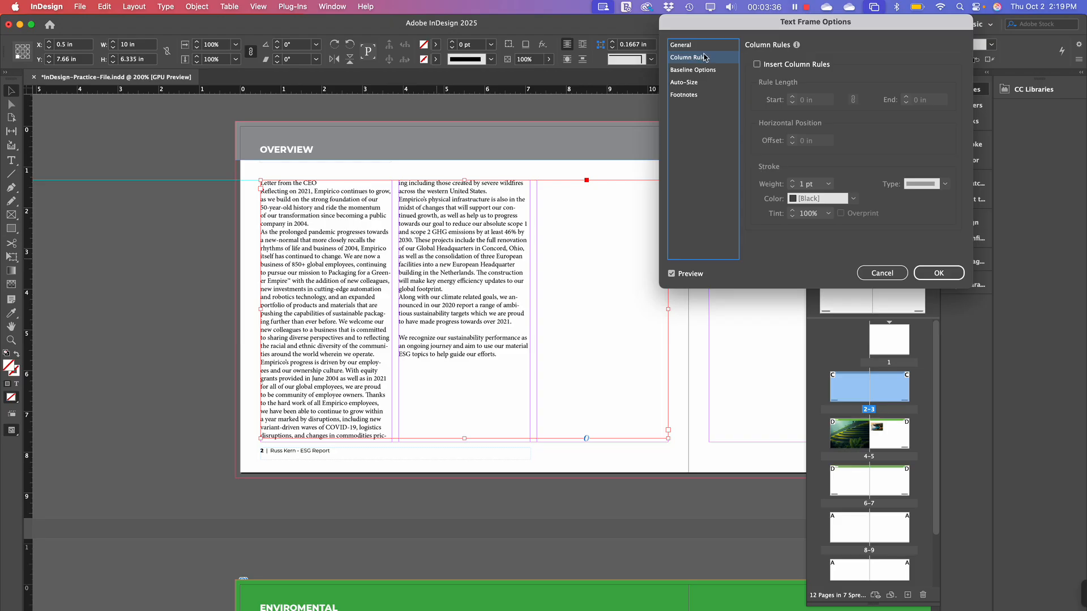
click(757, 64)
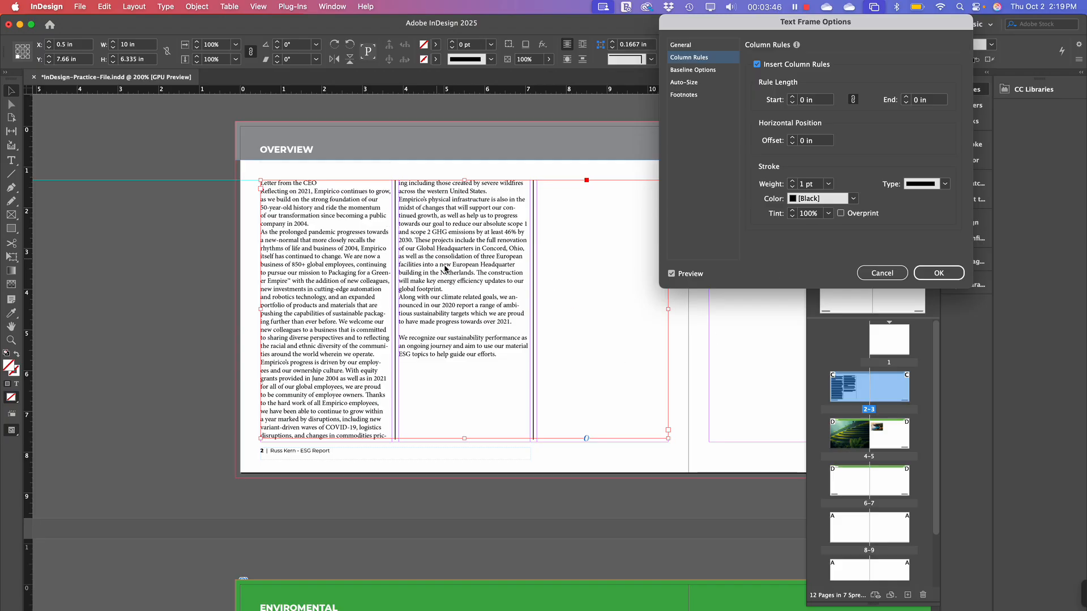
click(722, 132)
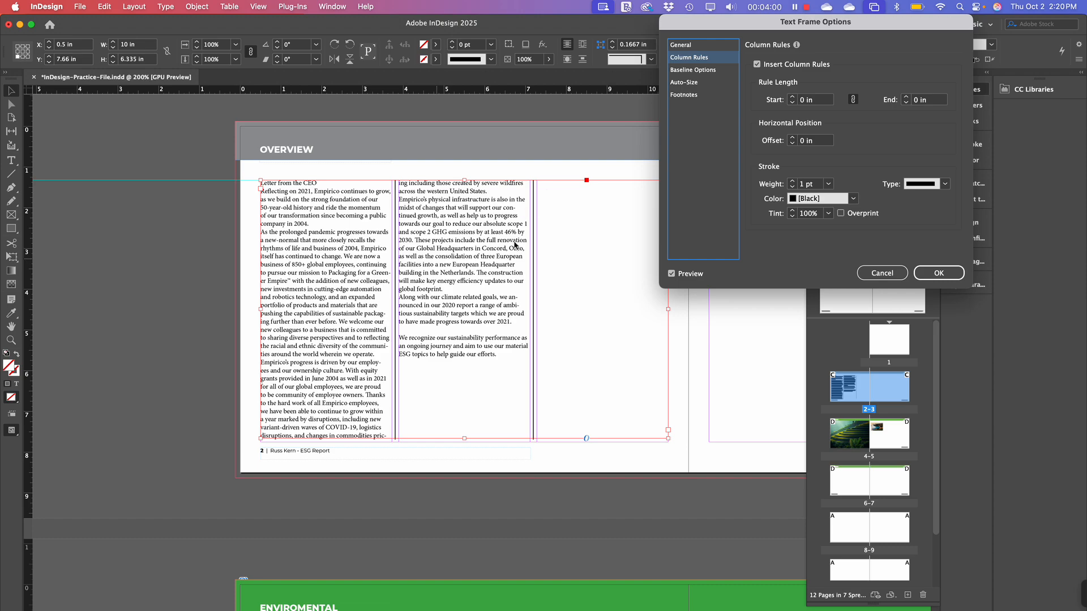
click(758, 67)
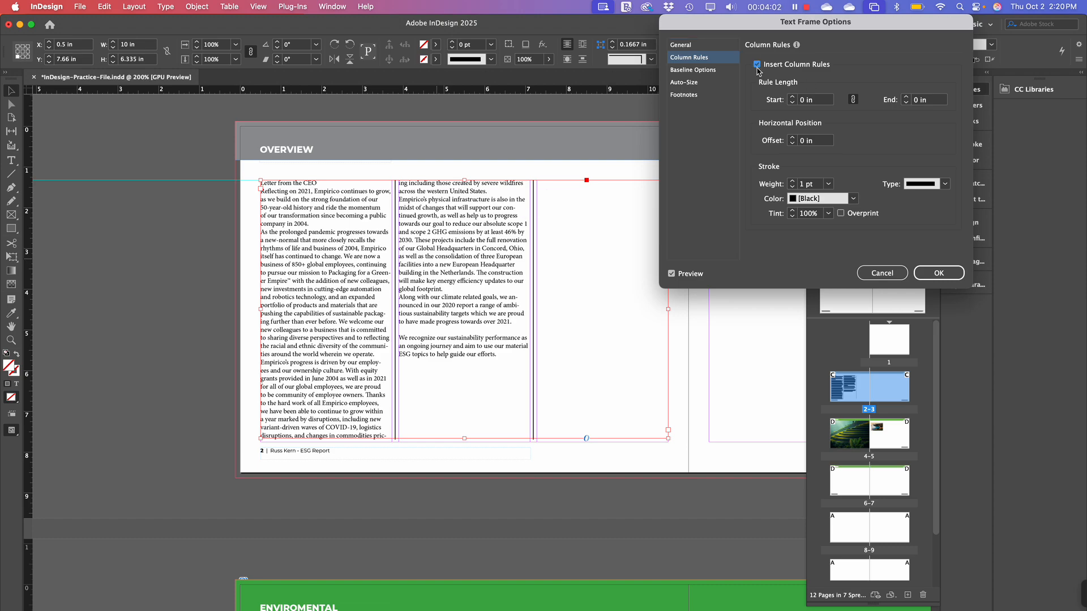
click(757, 65)
click(757, 66)
Raise the column rules' start and end values to 2.625 in to shorten the dividing lines
click(792, 97)
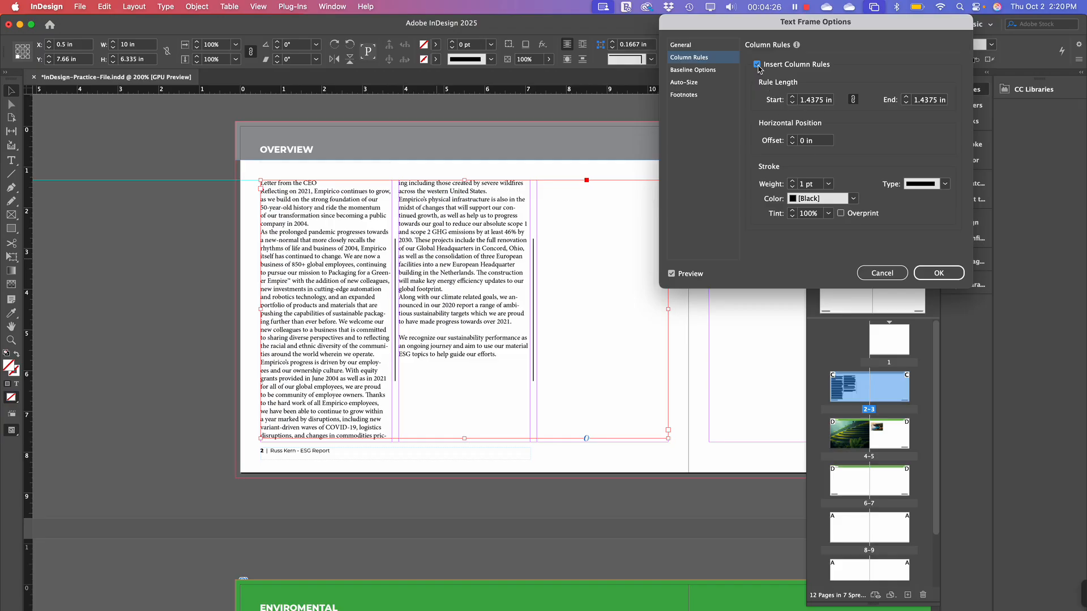
click(793, 96)
click(793, 97)
click(793, 97)
click(793, 96)
click(793, 97)
click(794, 97)
click(793, 97)
click(793, 97)
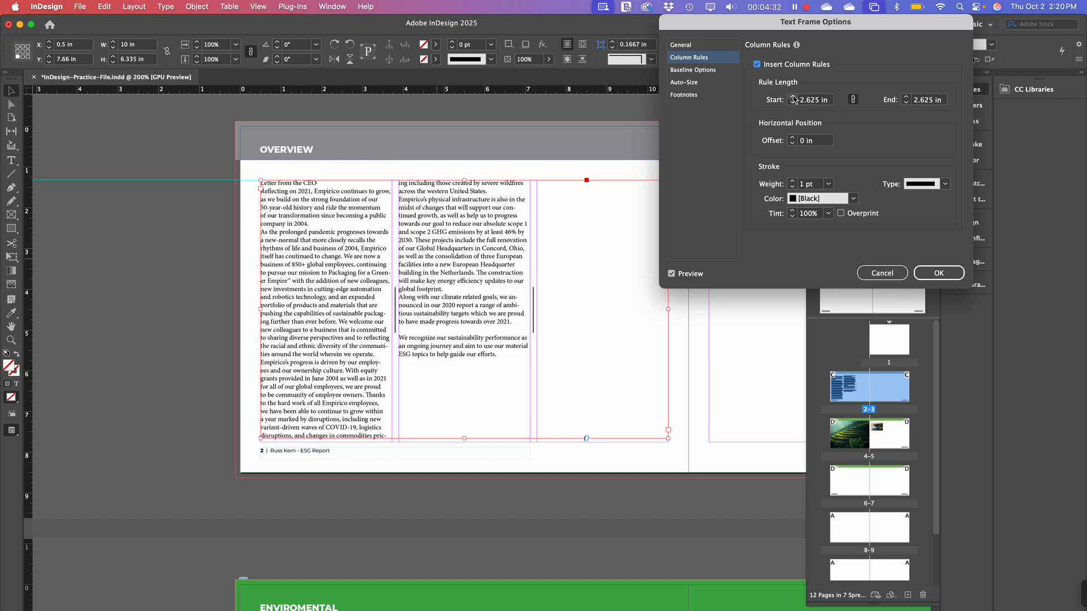
Reset the column rules' start and end values to 0 in and turn the rules off
double_click(811, 100)
text(0)
click(924, 100)
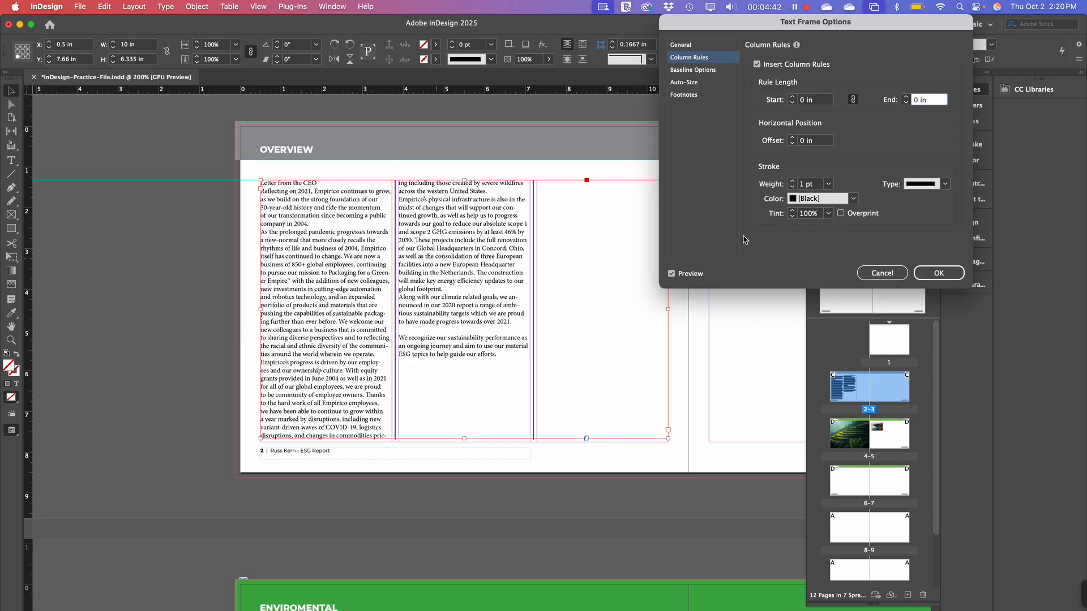
click(758, 64)
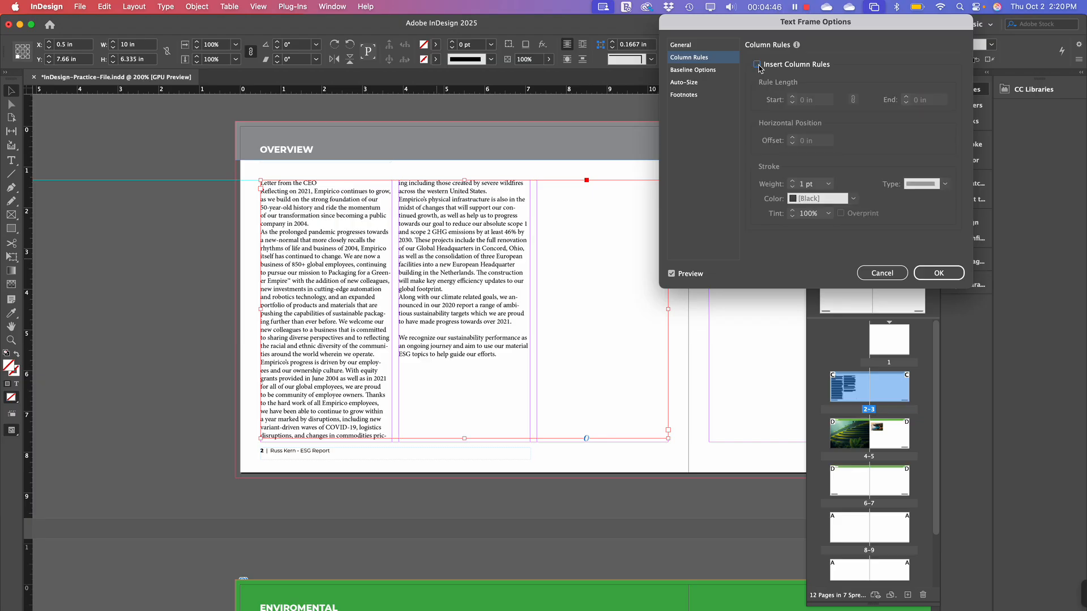
Look through the baseline and footnote options, and set the letter frame's auto-sizing to Height Only
click(701, 70)
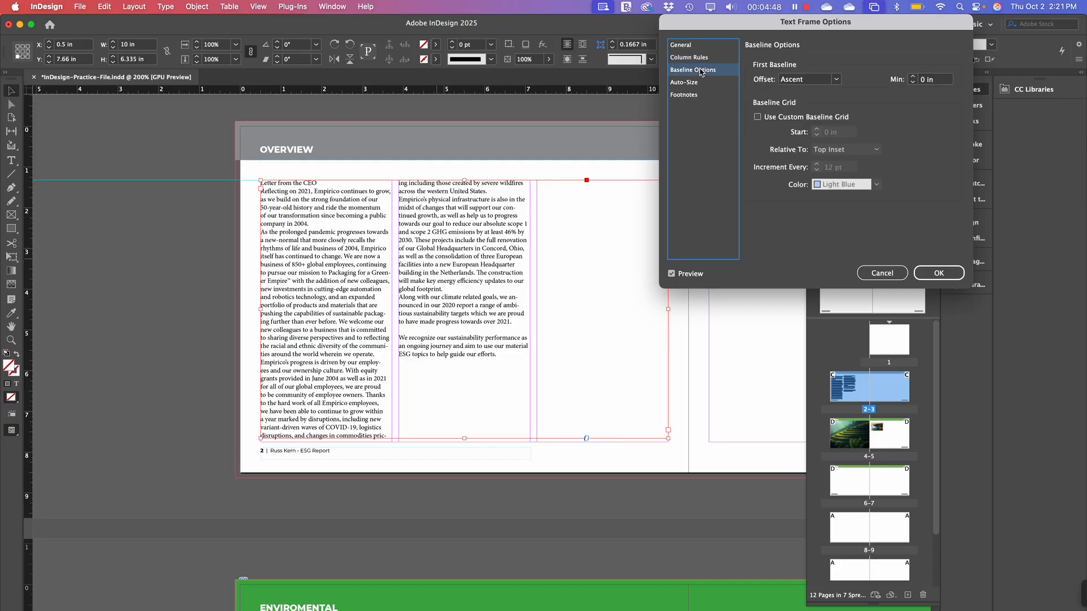
click(685, 95)
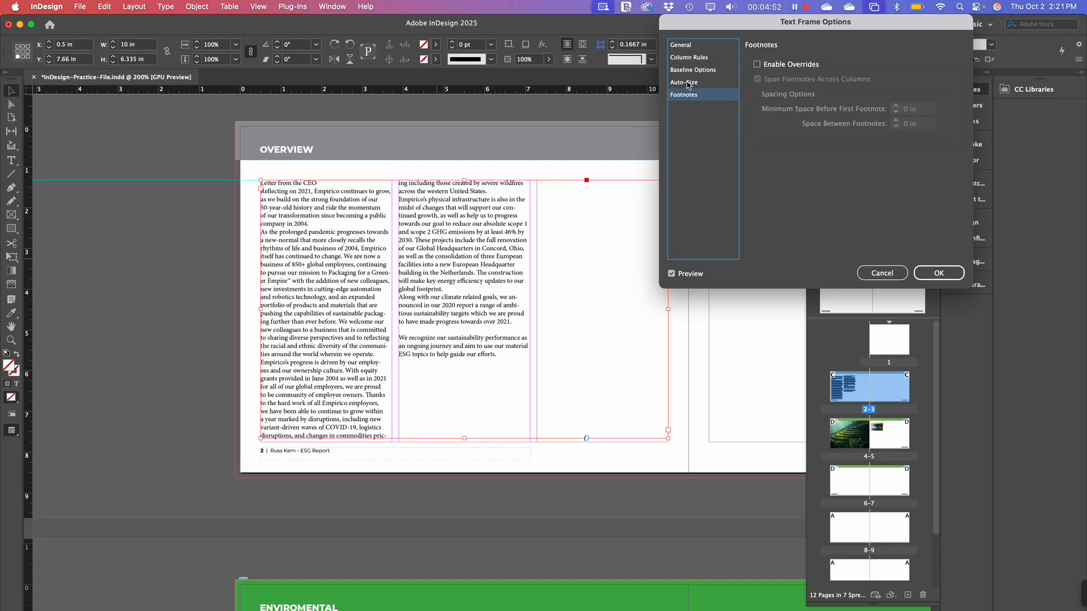
click(688, 84)
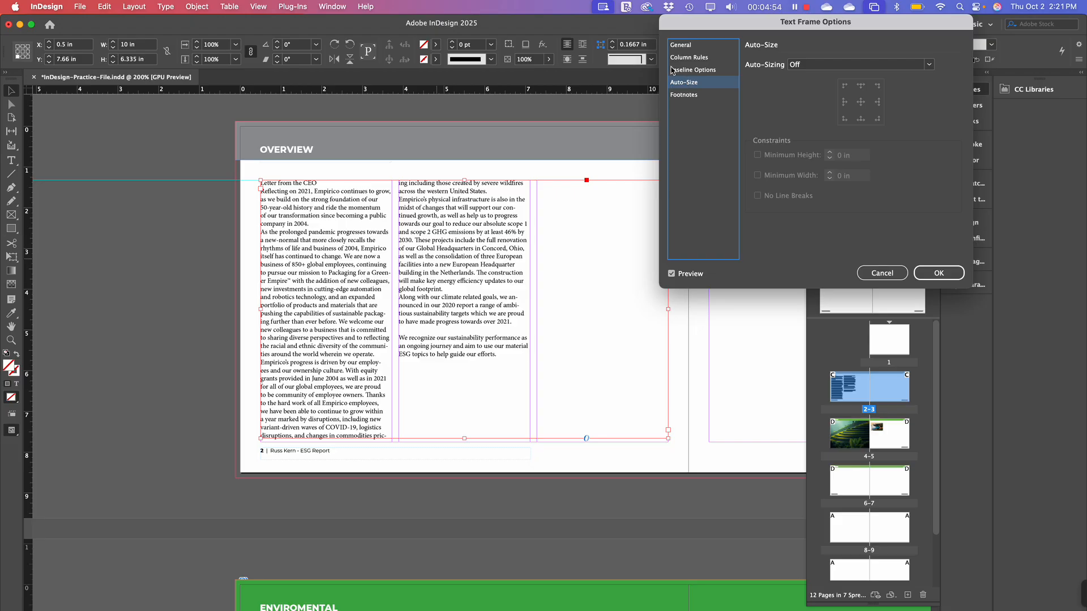
click(832, 66)
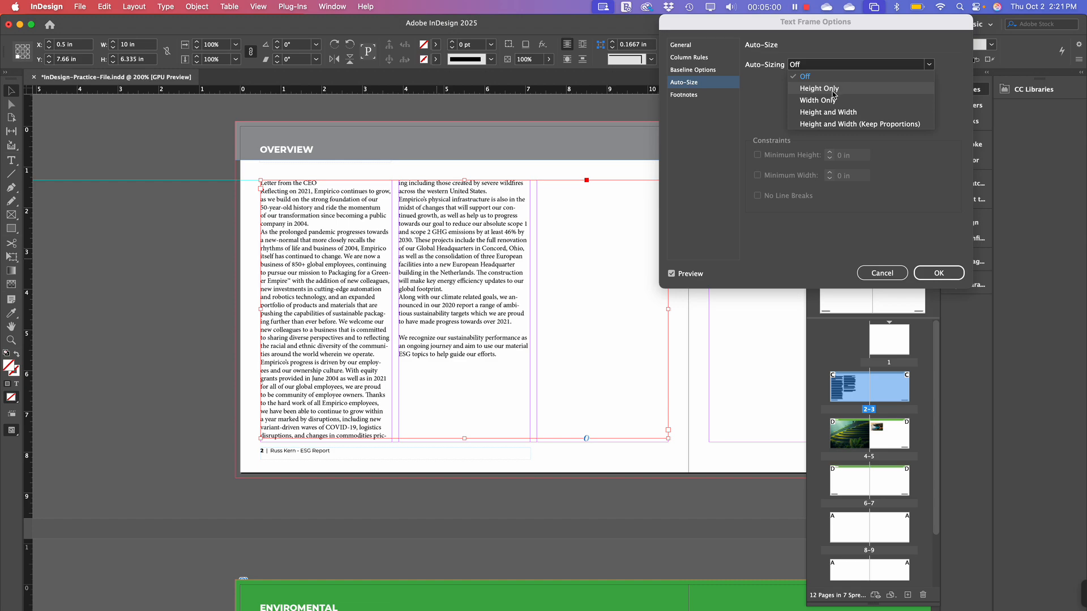
click(820, 89)
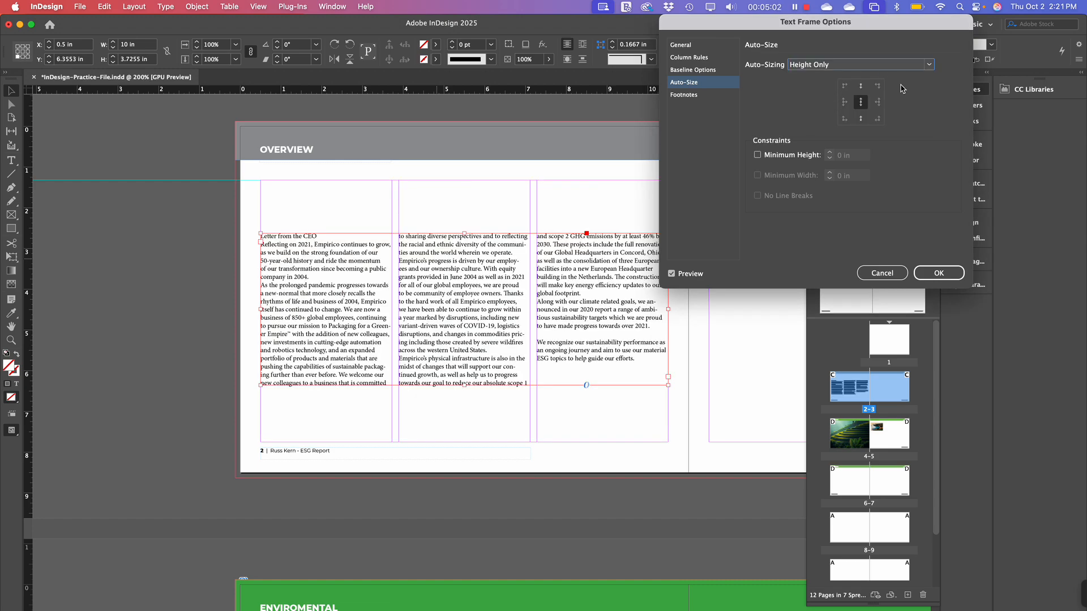
Try Width Only auto-sizing on the letter frame, and apply the frame options with auto-sizing turned off
click(822, 66)
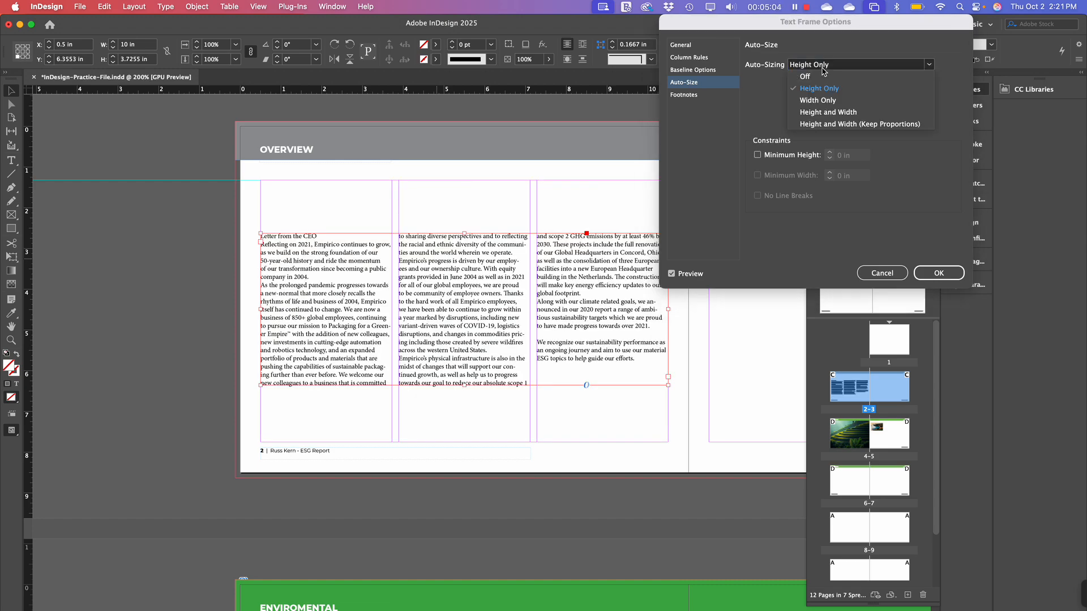
click(825, 100)
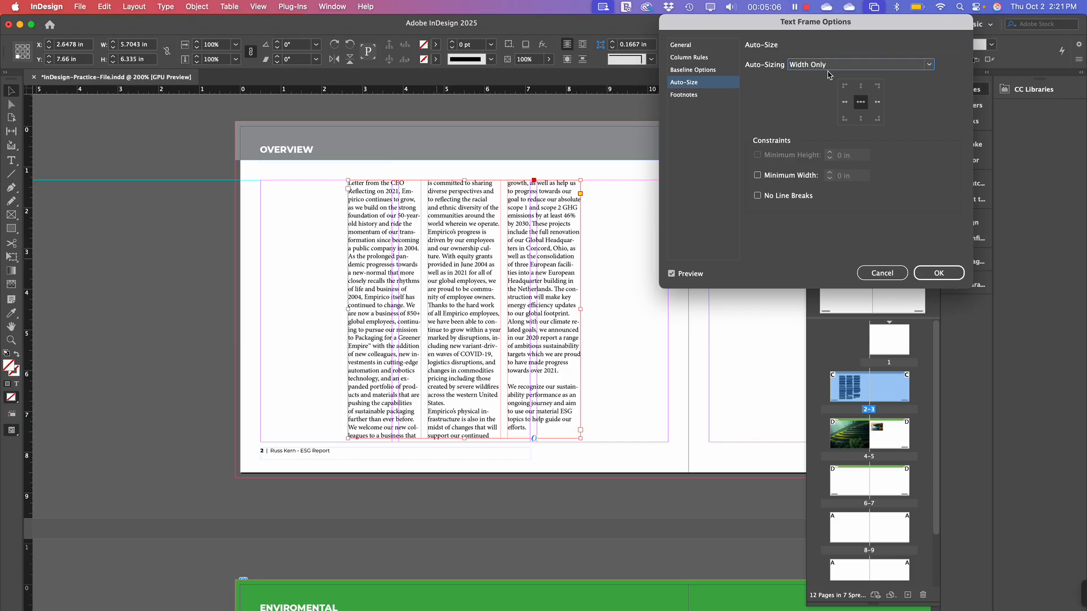
click(796, 67)
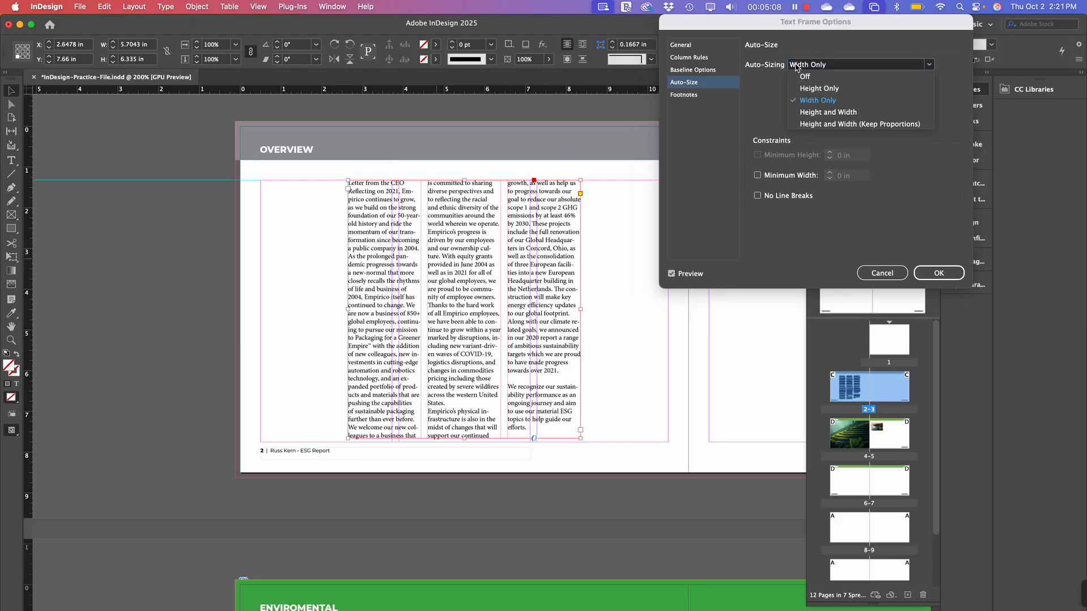
click(803, 76)
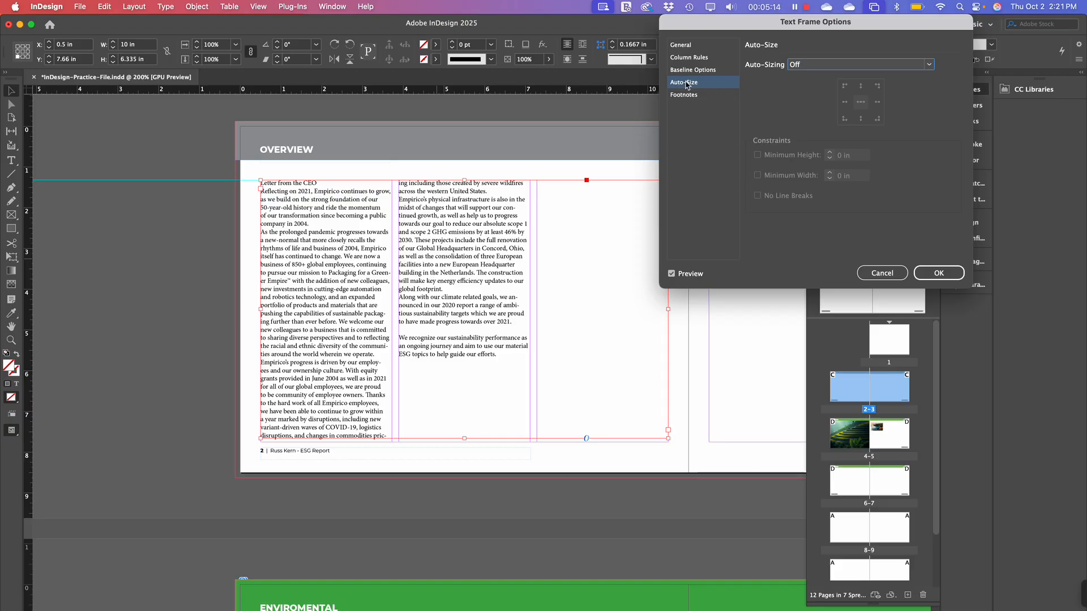
click(678, 57)
click(695, 50)
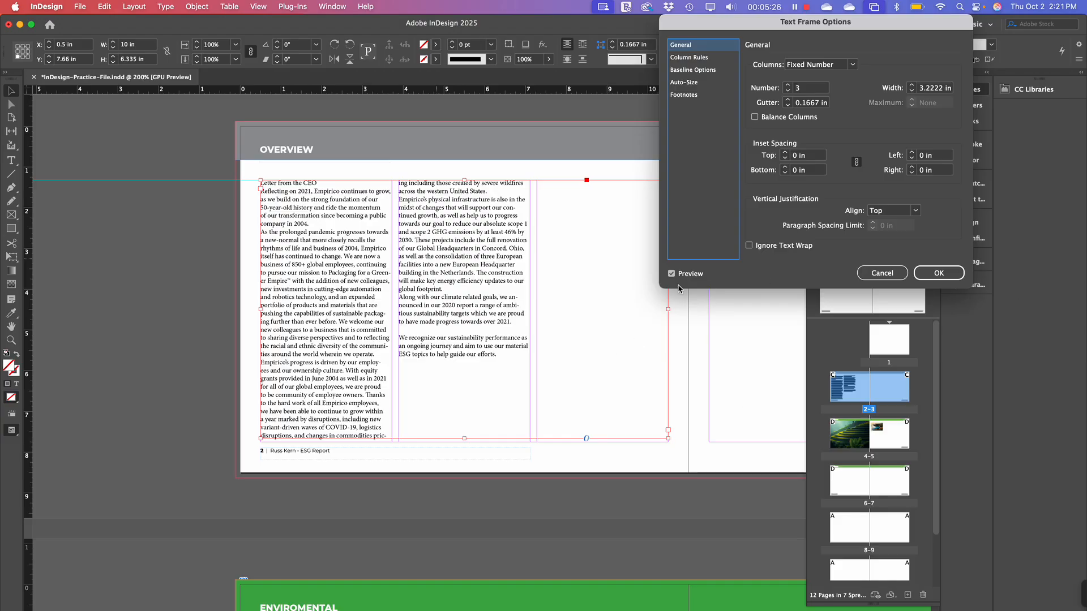
click(939, 273)
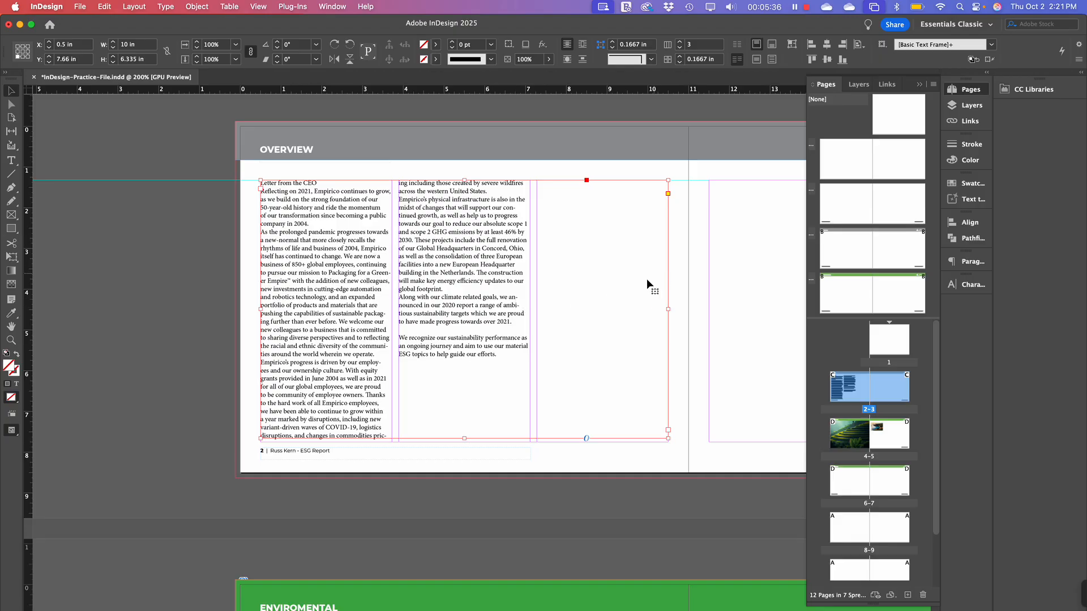
Narrow the letter frame to span two page columns, about 6.6 in wide, and widen it back to 10 in
click(696, 279)
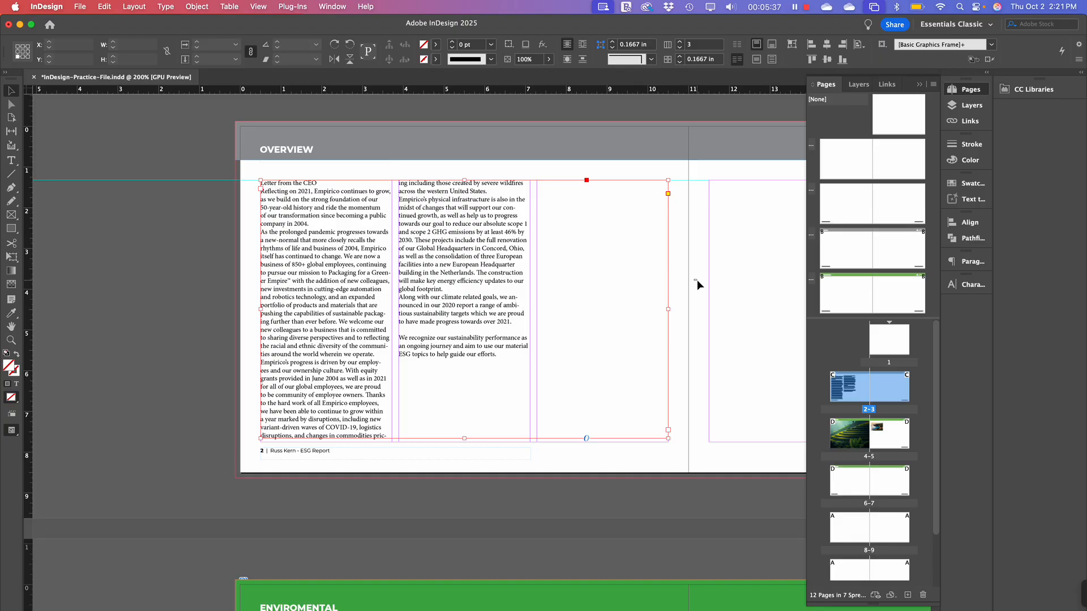
click(490, 317)
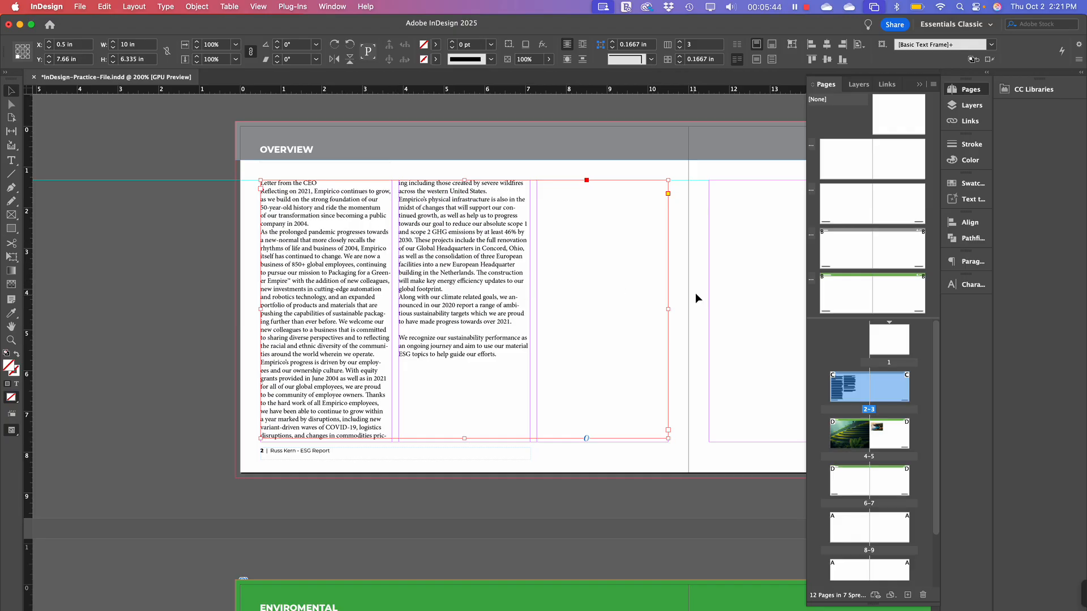
drag(668, 311, 530, 311)
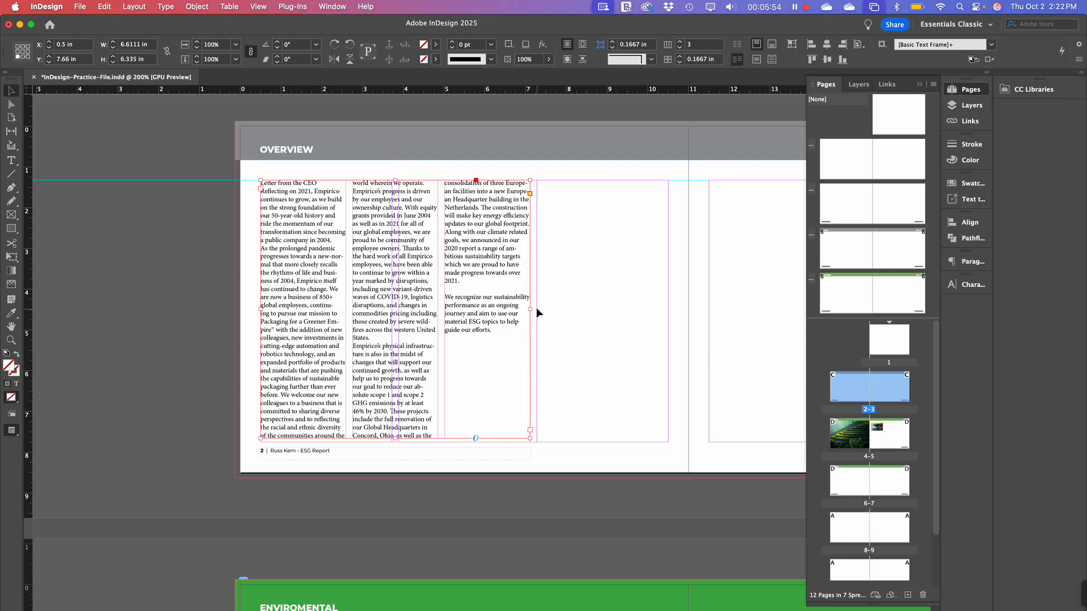
drag(531, 309, 668, 309)
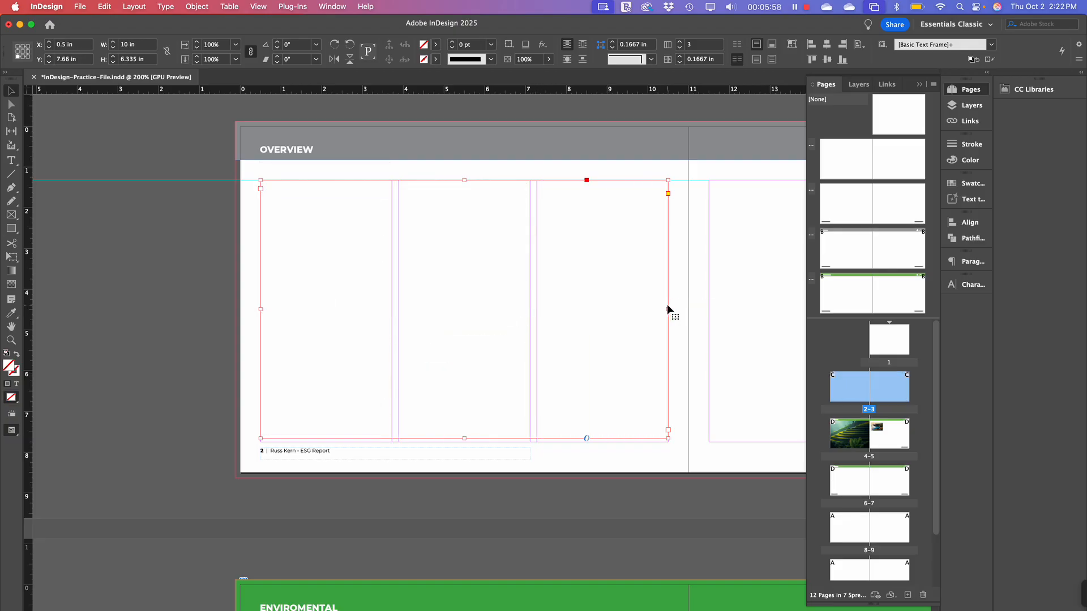
click(699, 302)
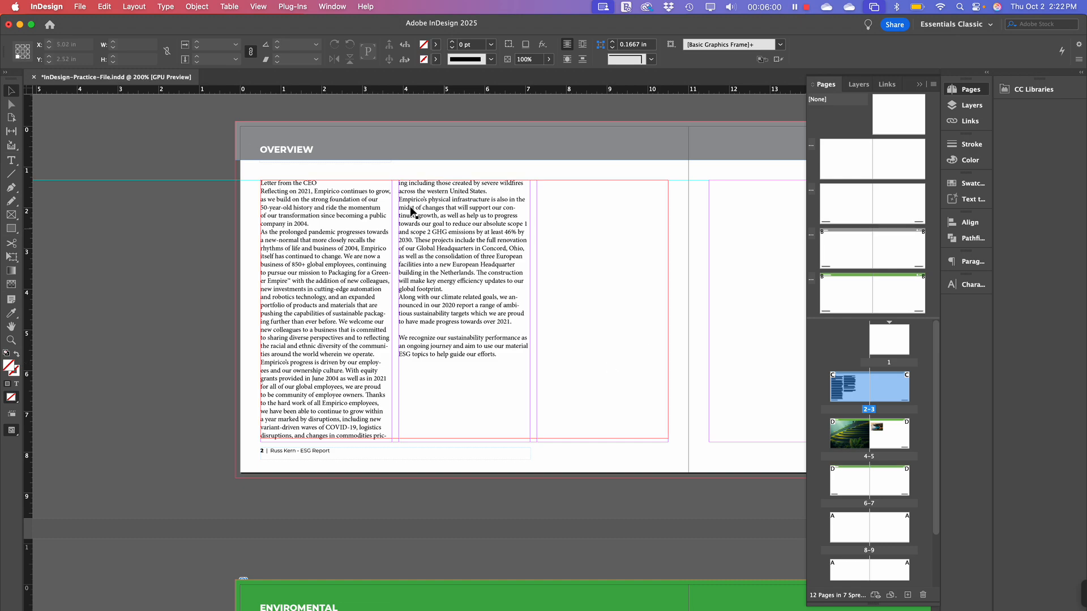
Draw a new text frame about 1.5 in wide and 1.52 in high on the facing page
click(11, 161)
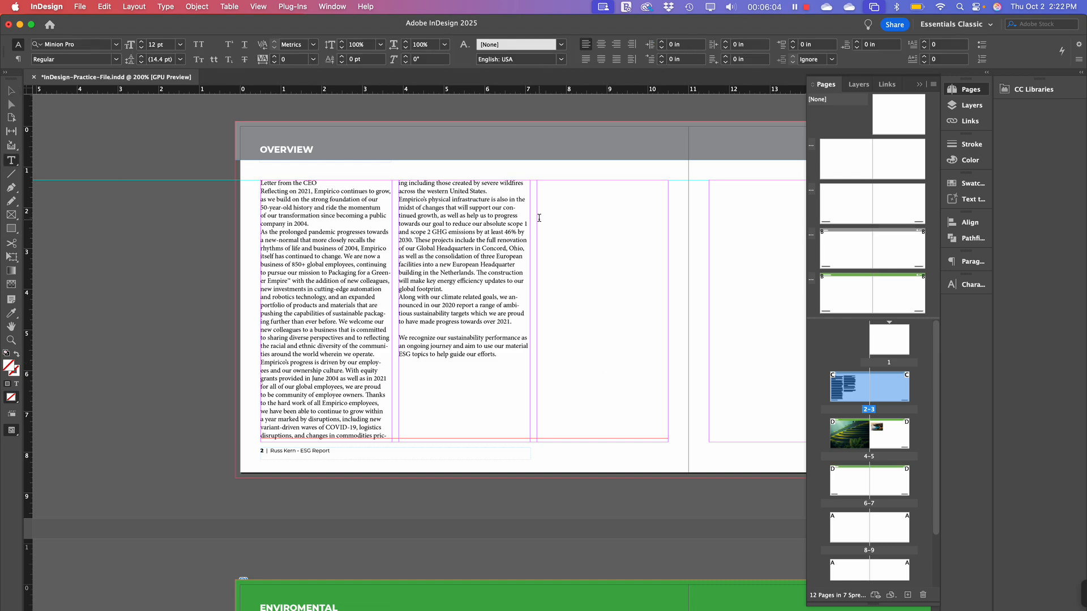
click(576, 239)
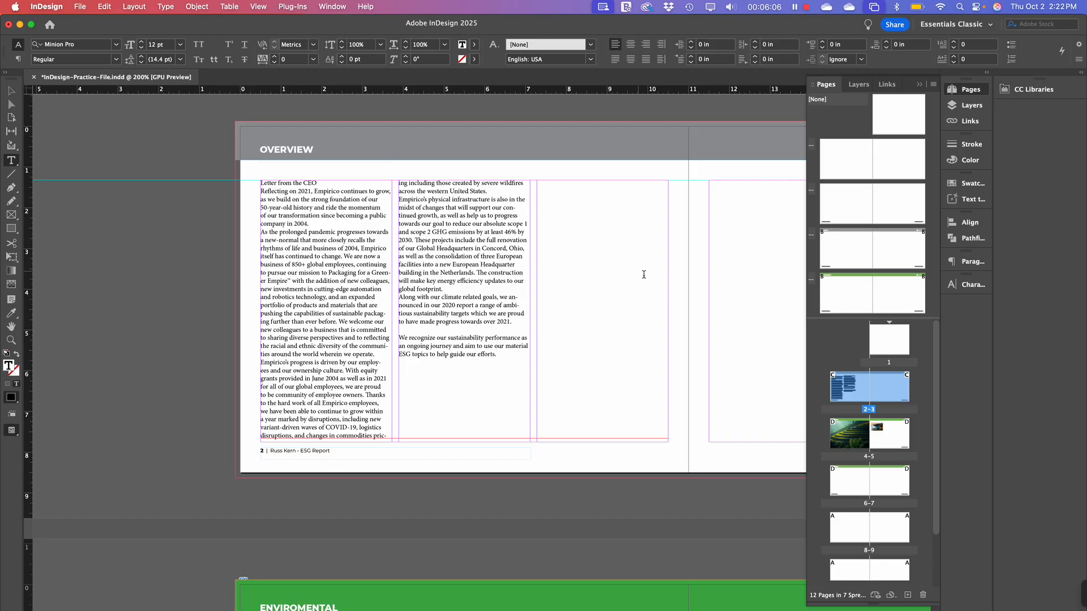
super+click(702, 316)
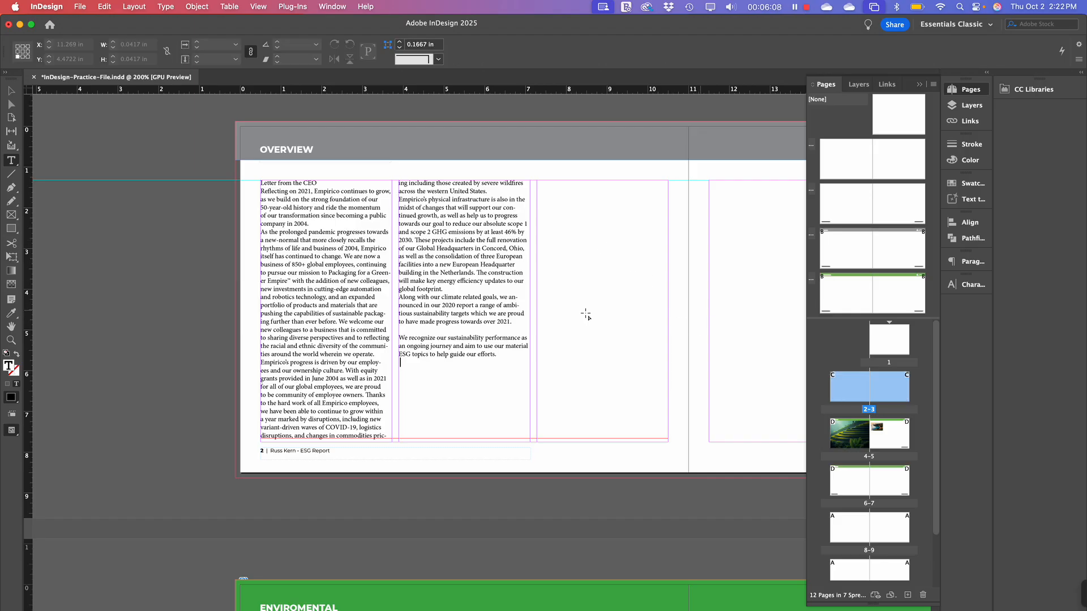
mouse_move(725, 232)
mouse_down()
mouse_move(762, 252)
mouse_move(787, 293)
mouse_up()
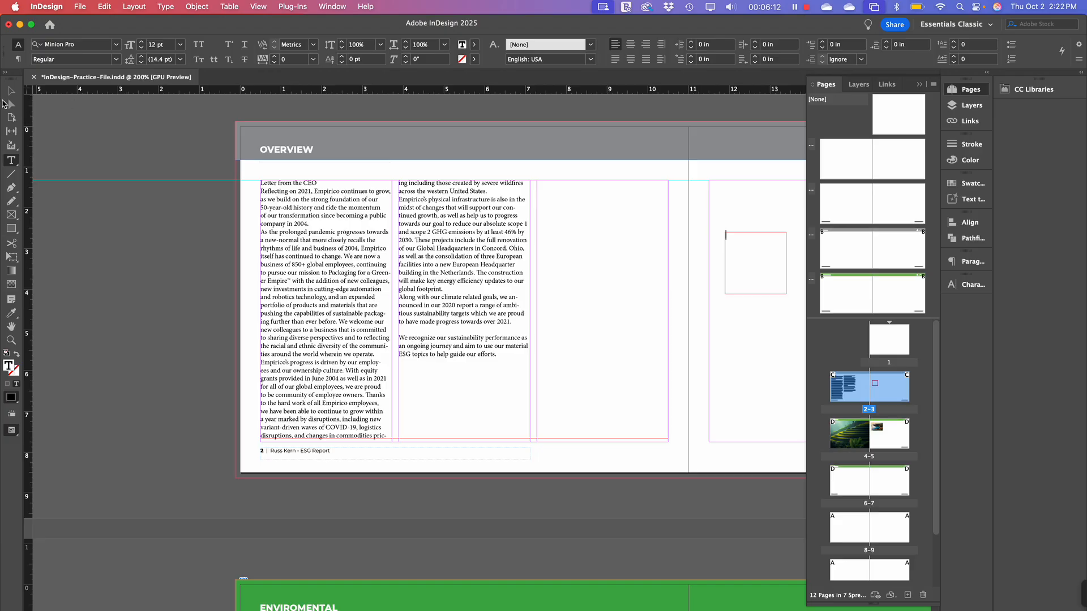
key(Escape)
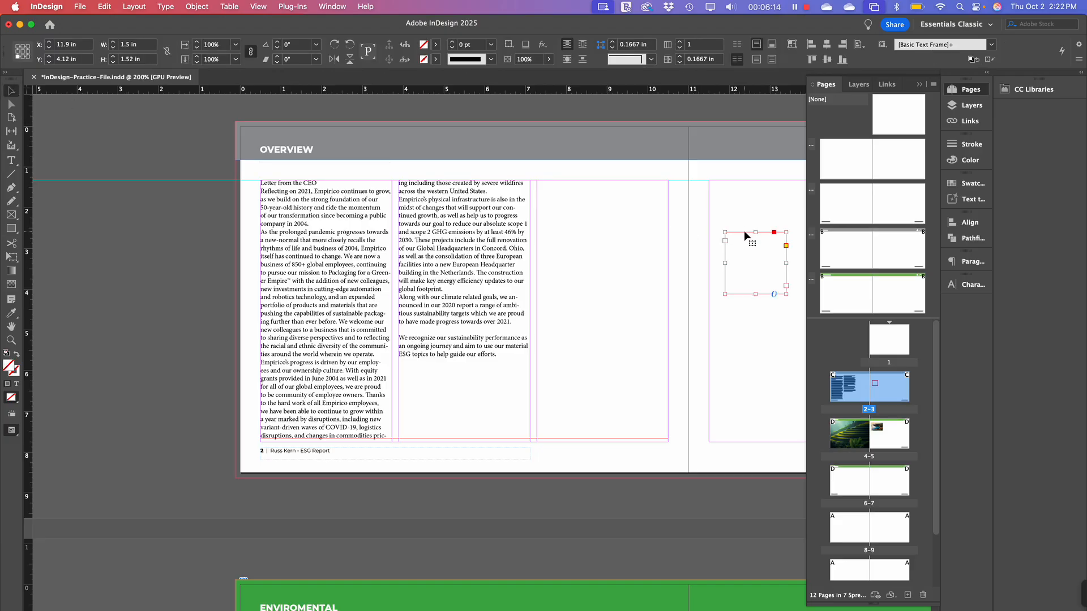
Fit the new text frame to the top of the letter's empty third column, about 3.22 in wide and 2.1 in high
drag(744, 234, 669, 250)
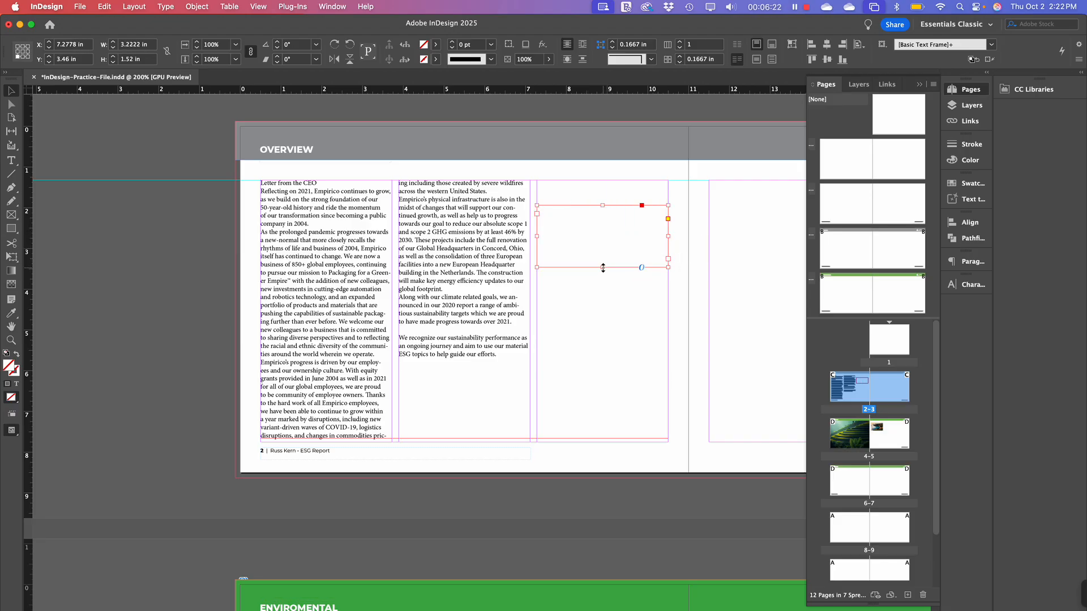
drag(604, 268, 602, 291)
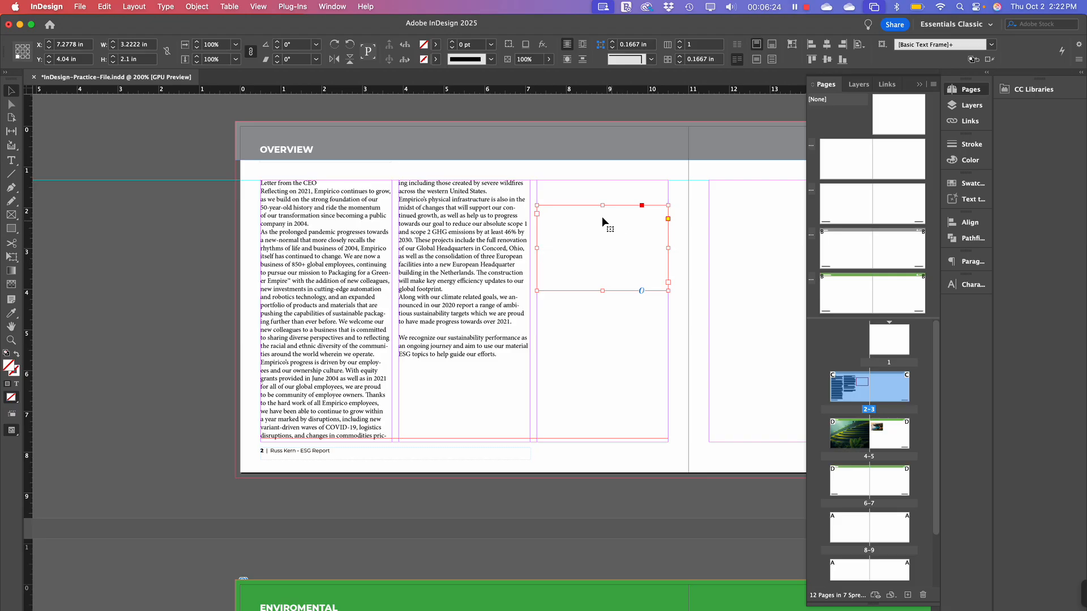
drag(576, 205, 579, 185)
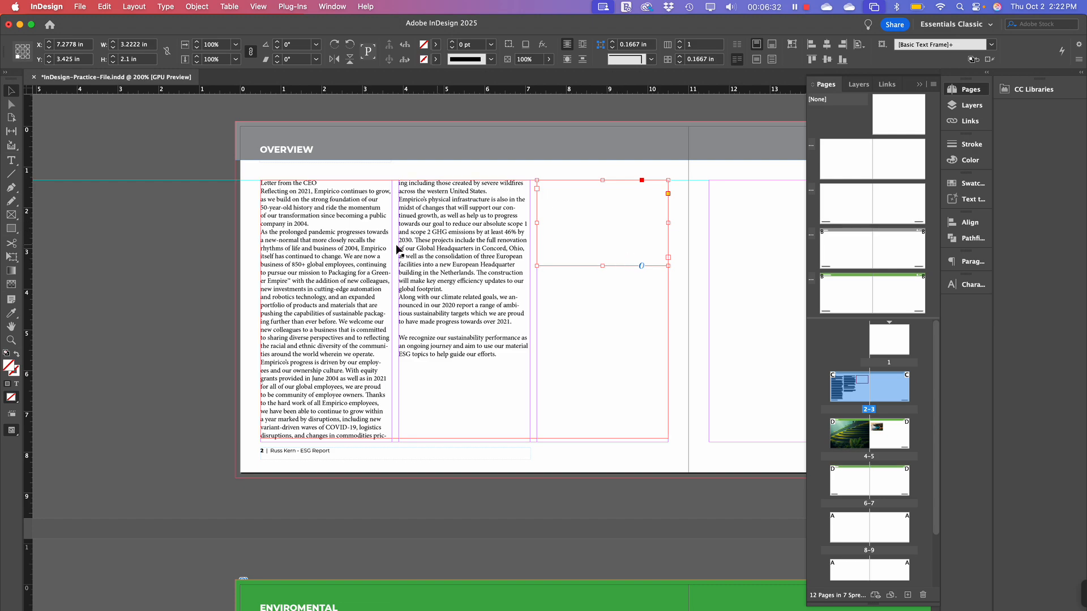
Copy the letter's passage from "Reflecting on 2021" through "50-year-old history" into the new text frame
double_click(291, 200)
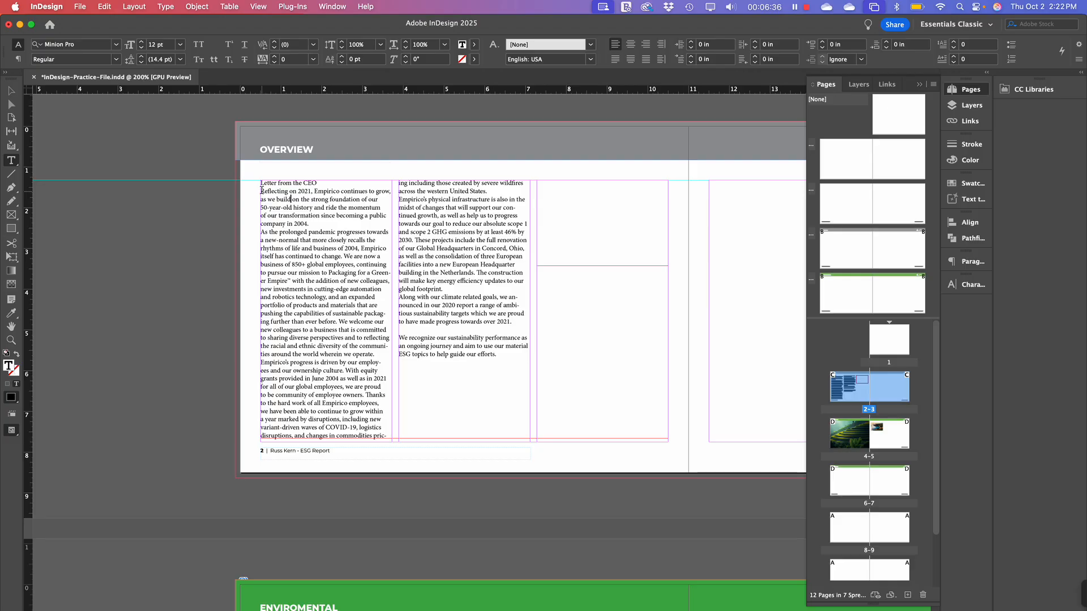
drag(262, 190, 311, 208)
key(cmd+c)
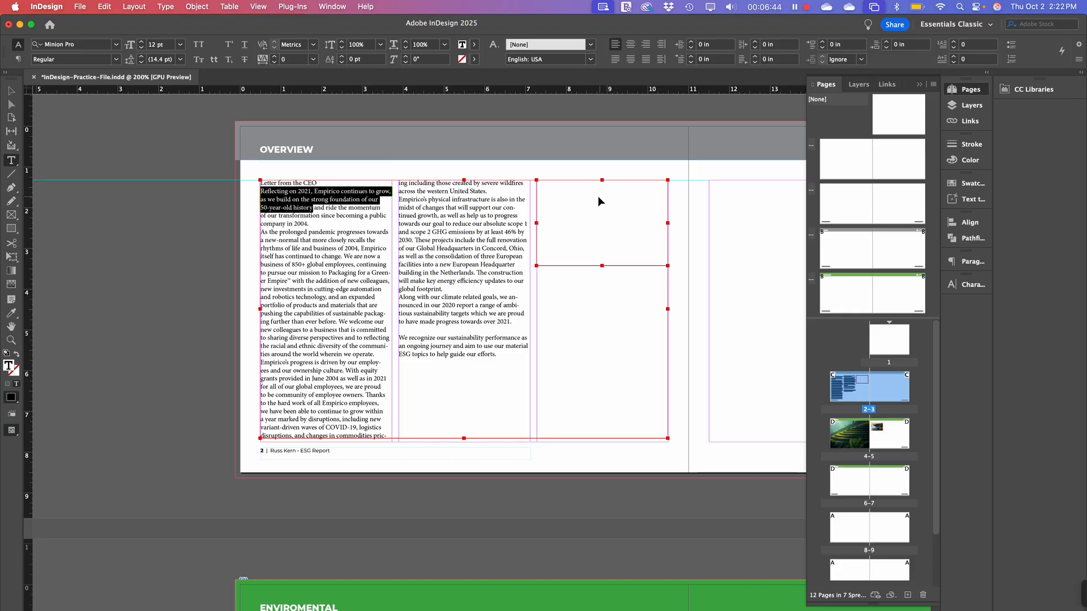
click(597, 214)
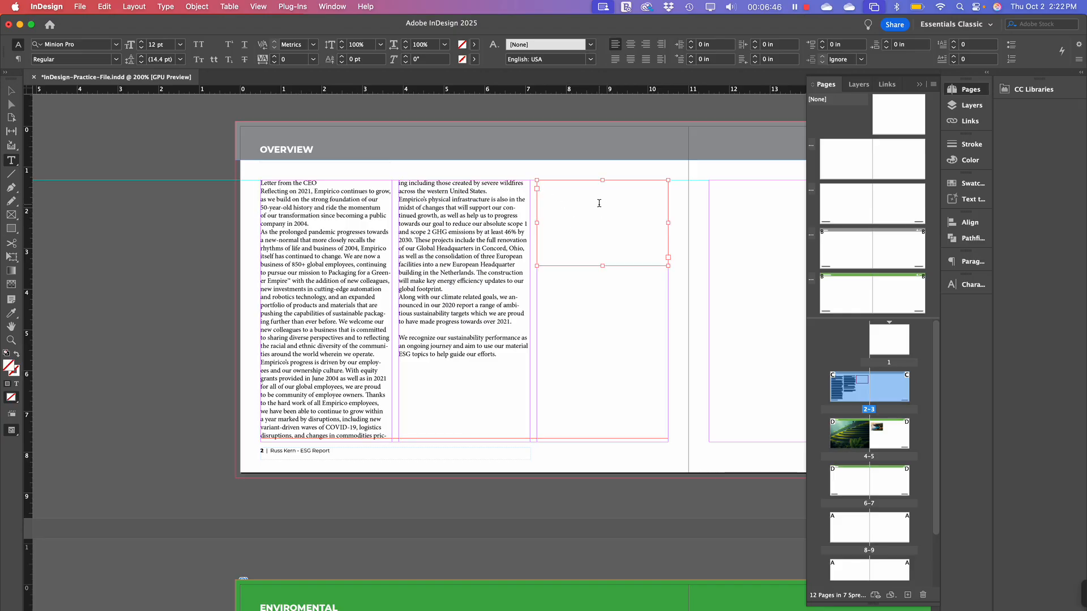
click(599, 203)
key(cmd+v)
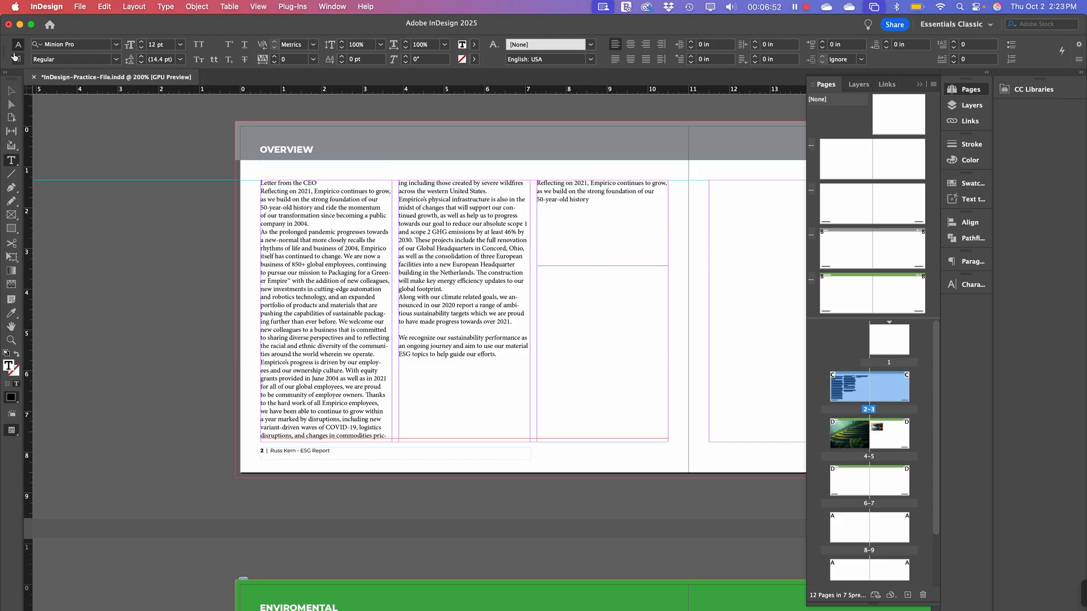
Fill the new text frame with the yellow swatch C=0 M=0 Y=100 K=0
click(11, 93)
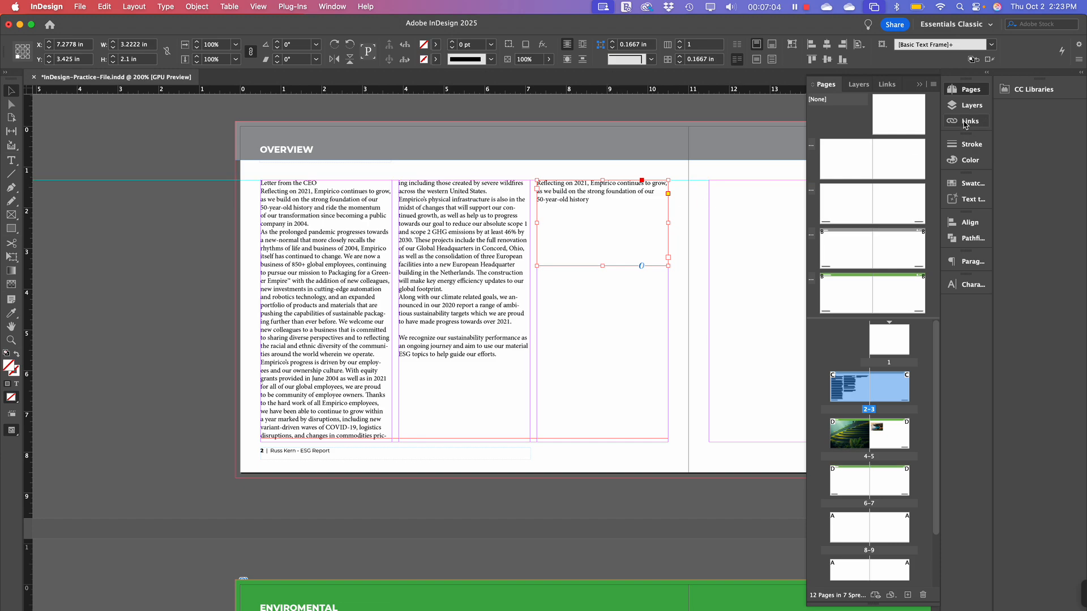
click(958, 185)
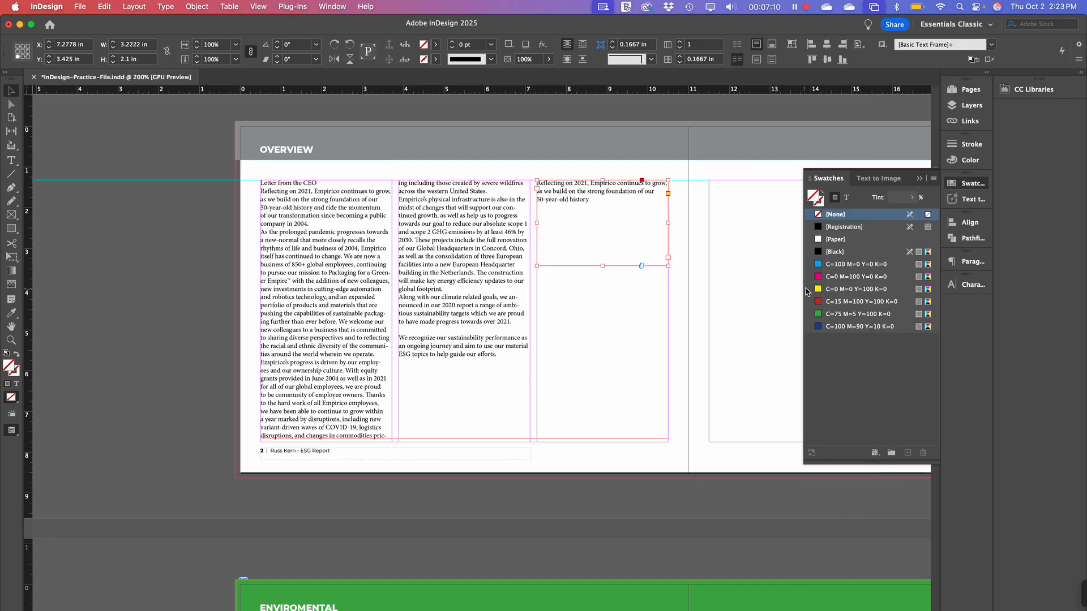
click(843, 289)
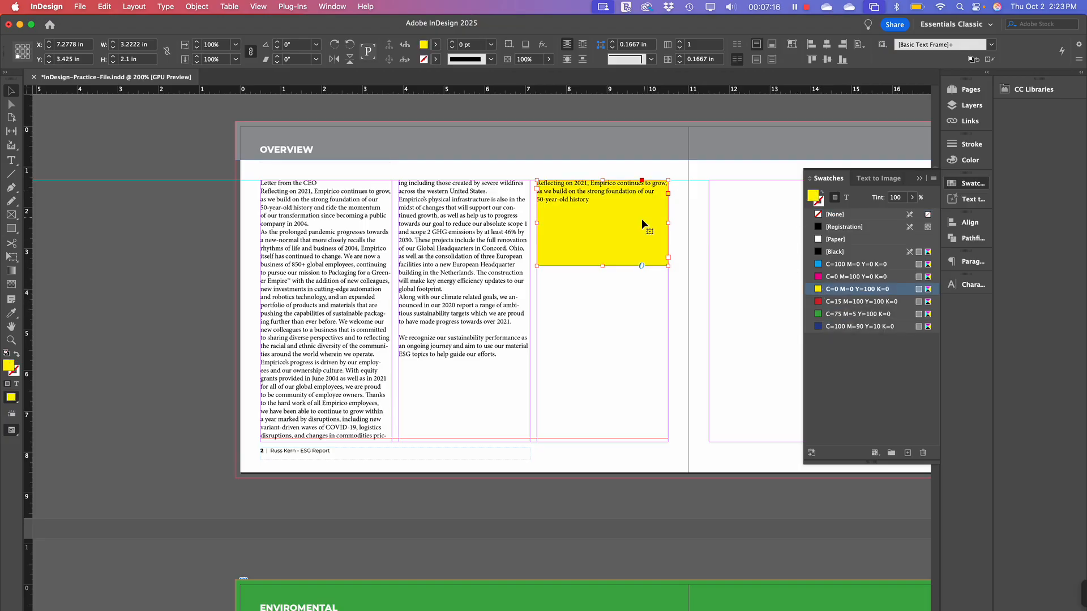
Set the yellow text frame's inset spacing to 0.3125 in on all four sides in its Text Frame Options
key(super+equal)
key(super+equal)
key(super+equal)
key(super+equal)
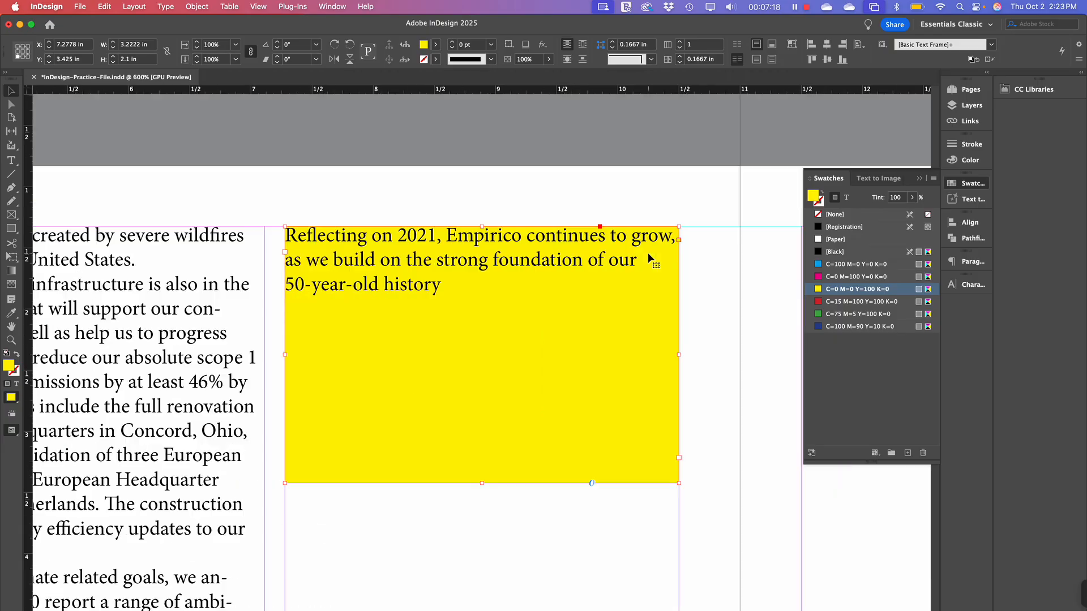
scroll(622, 311, down, 3)
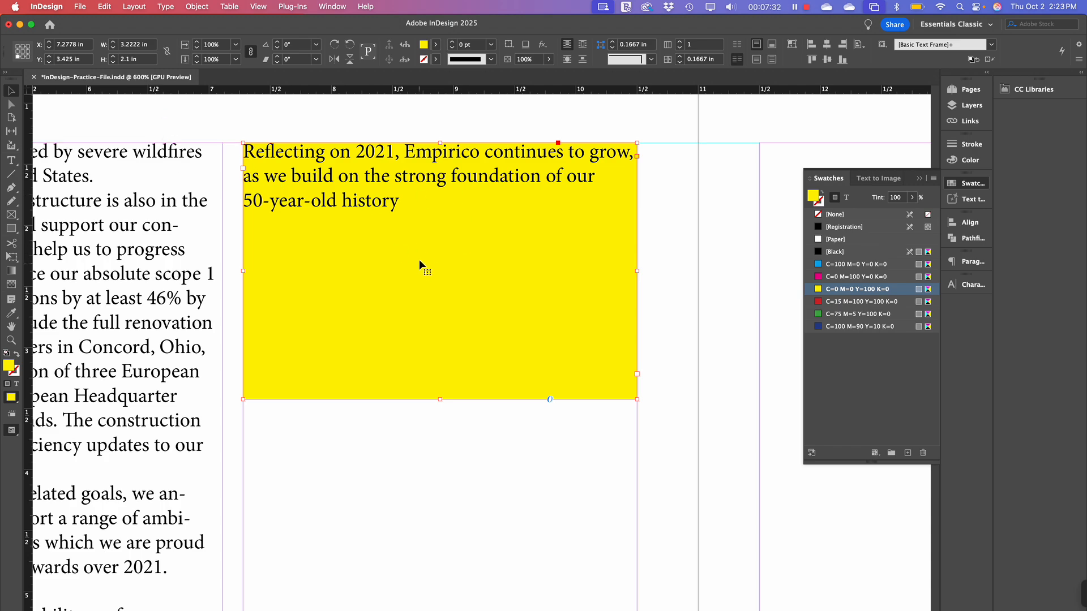
right_click(442, 212)
key(Escape)
right_click(454, 218)
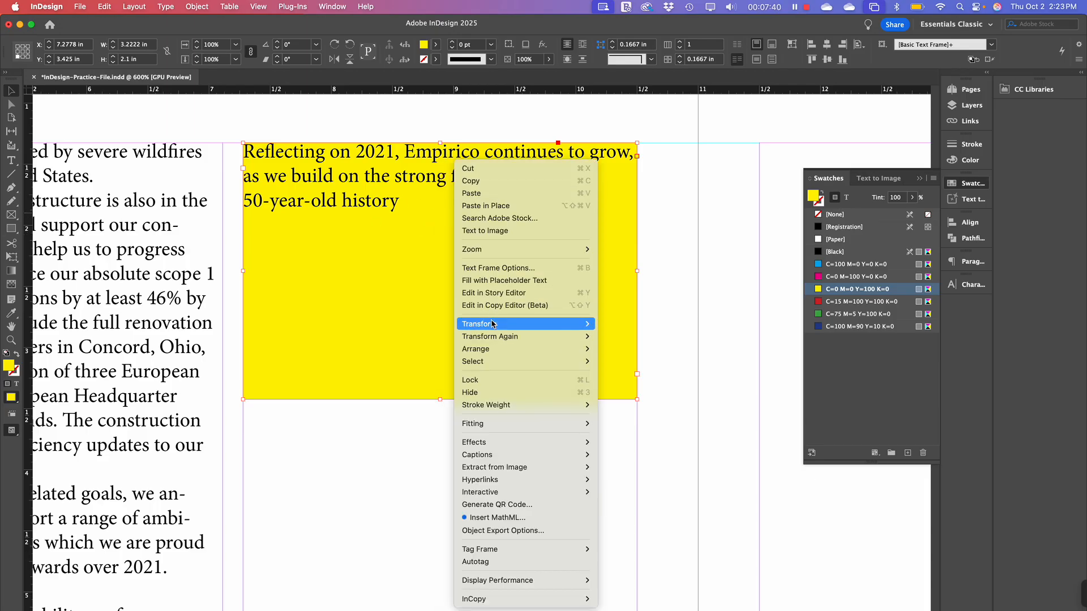
click(523, 268)
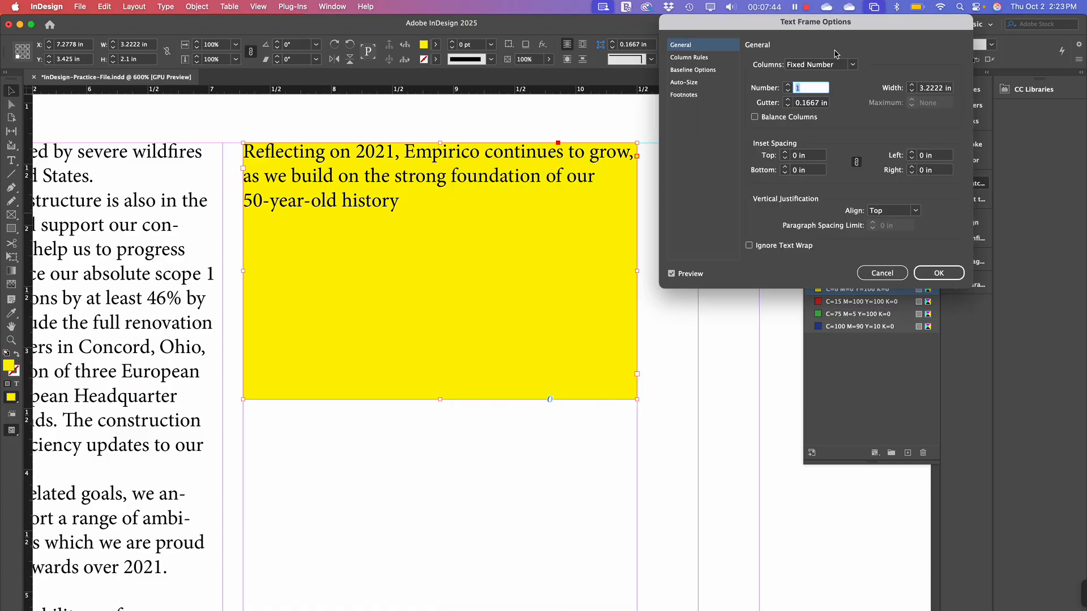
drag(834, 23, 838, 43)
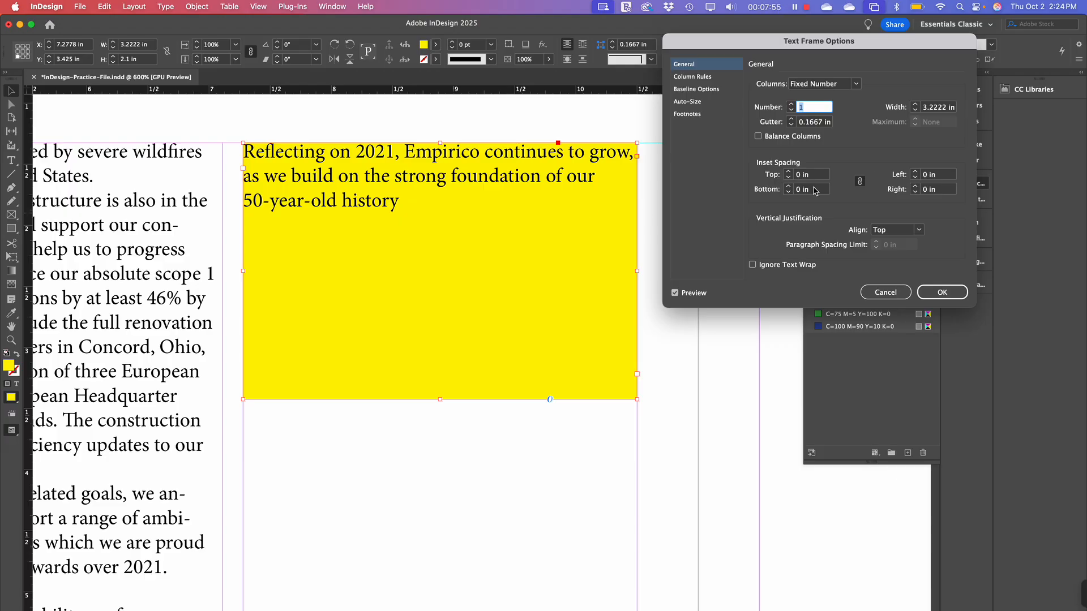
click(788, 172)
click(789, 172)
click(789, 172)
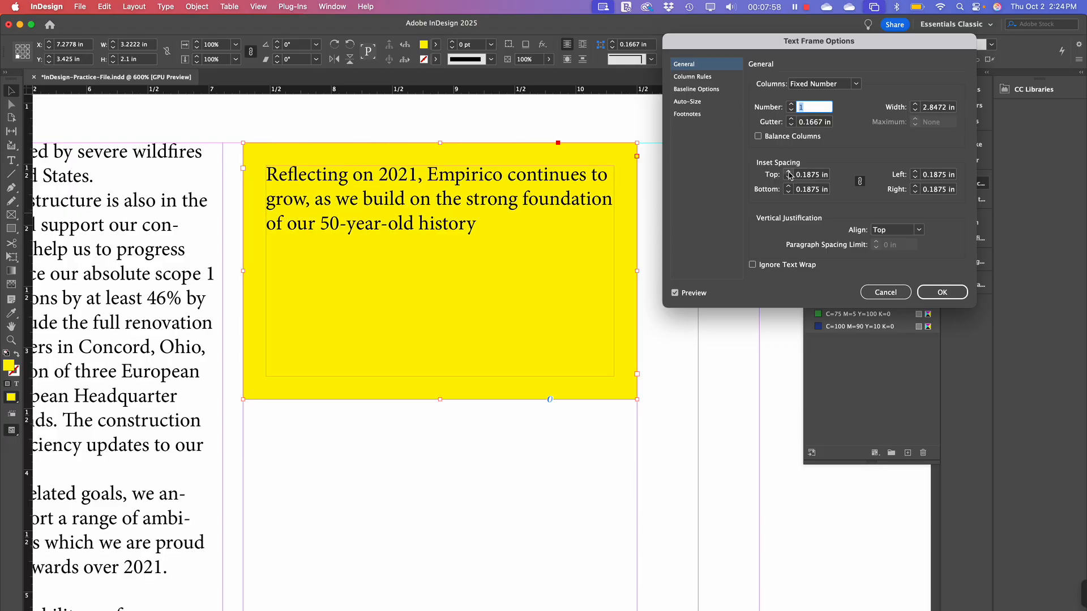
click(789, 172)
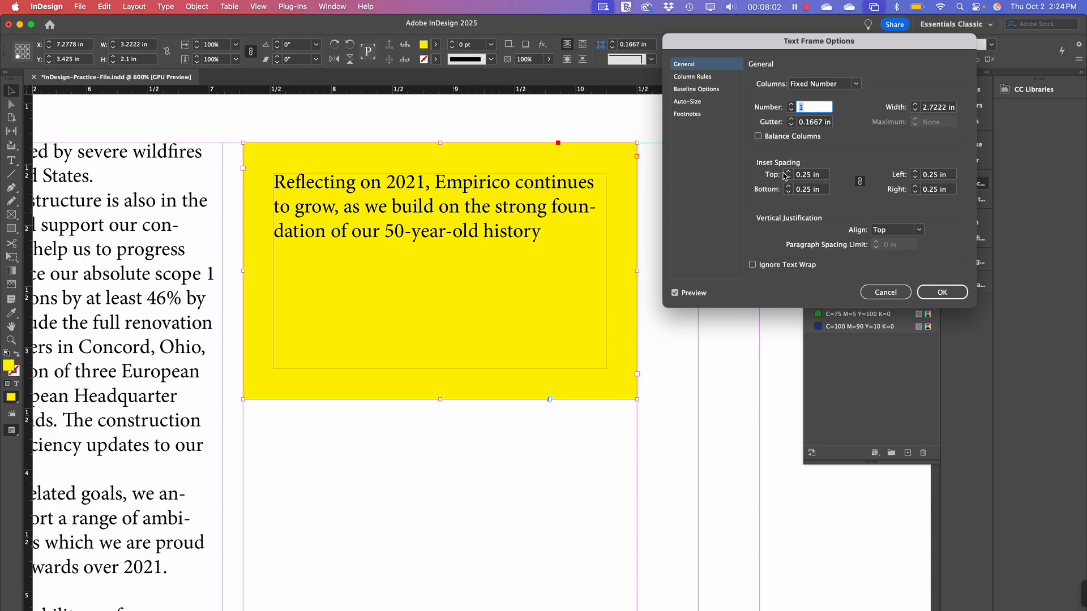
click(789, 173)
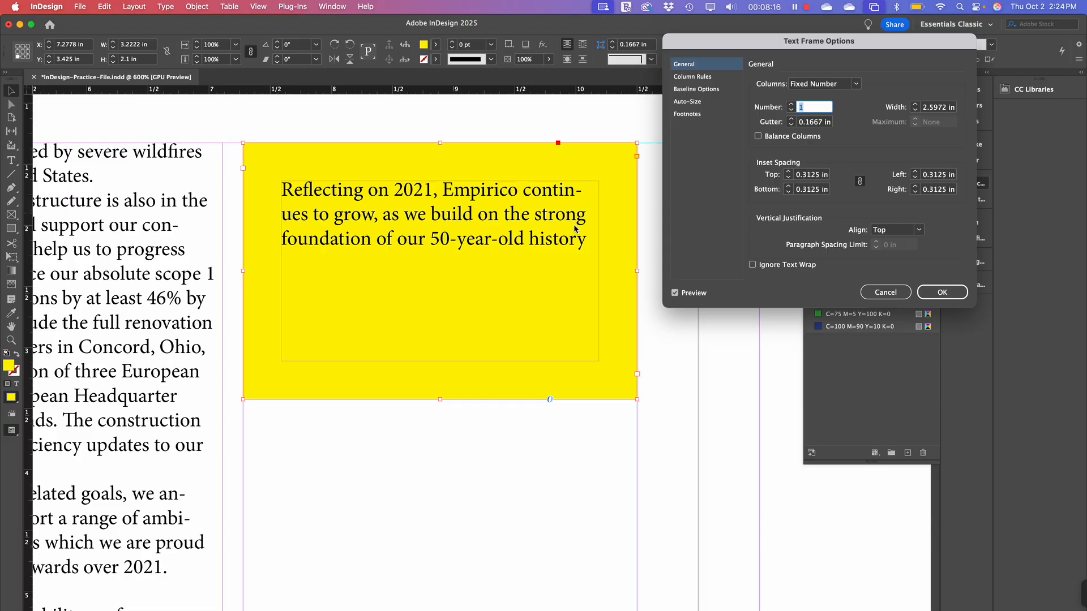
Try Center vertical justification on the yellow text frame, settle on Justify, and apply the Text Frame Options
click(918, 232)
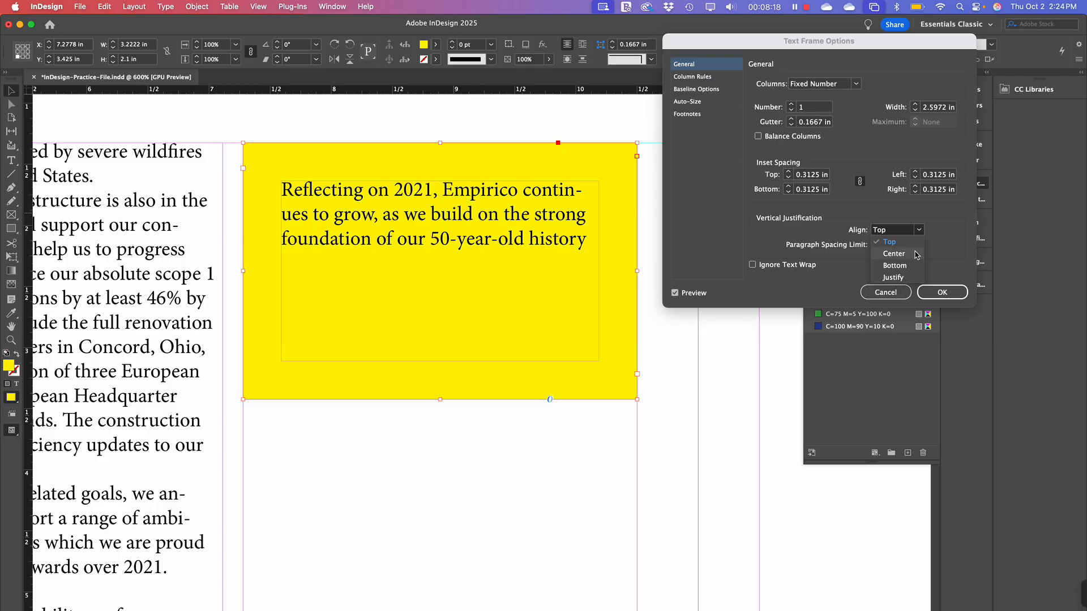
click(916, 254)
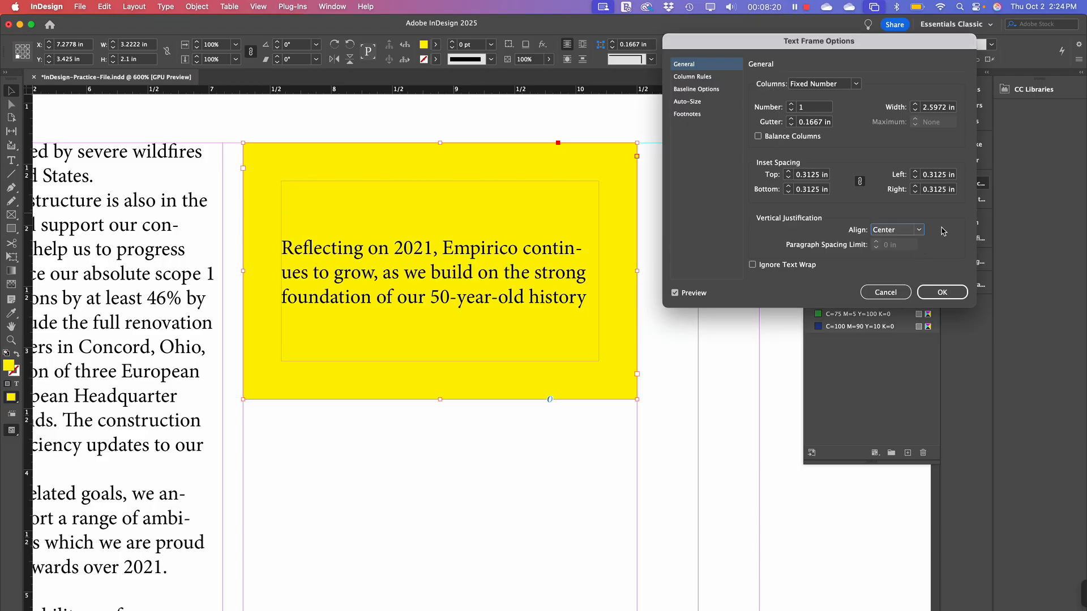
click(906, 231)
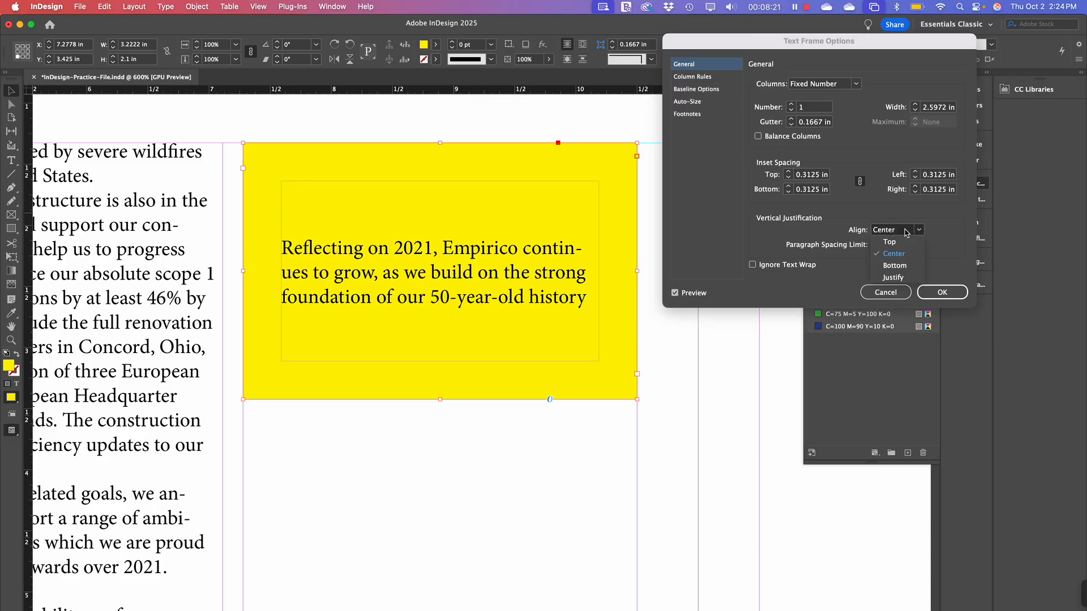
click(901, 277)
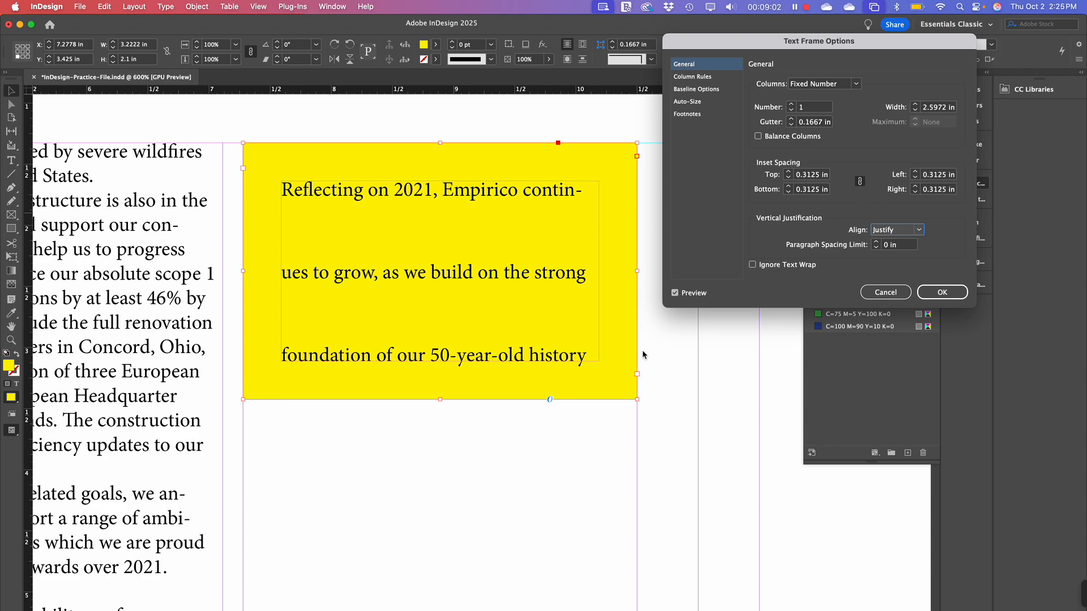
key(super+minus)
key(super+minus)
key(super+minus)
key(super+minus)
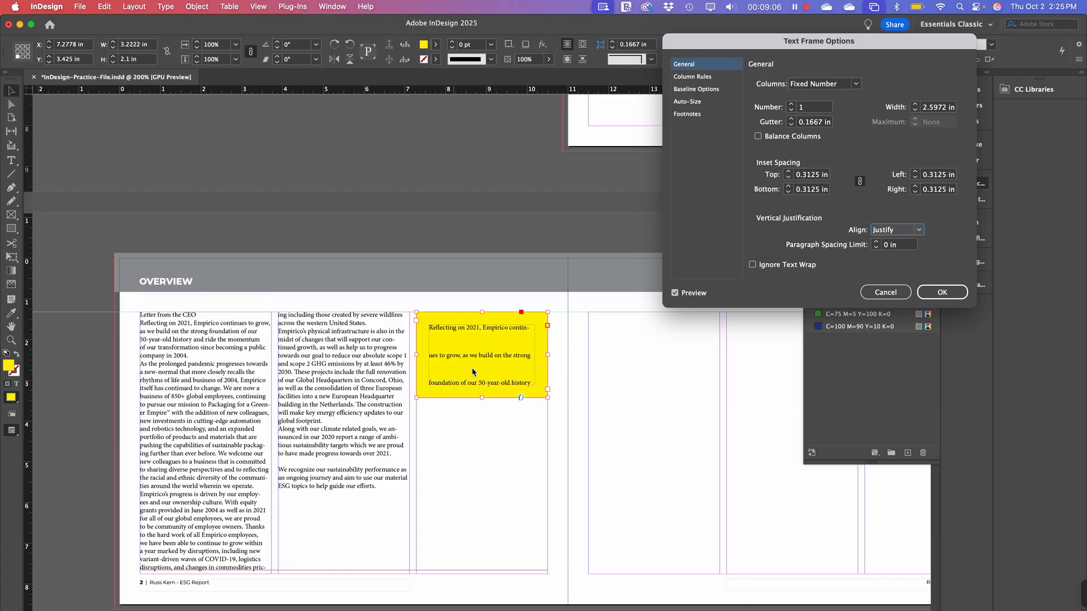
click(943, 295)
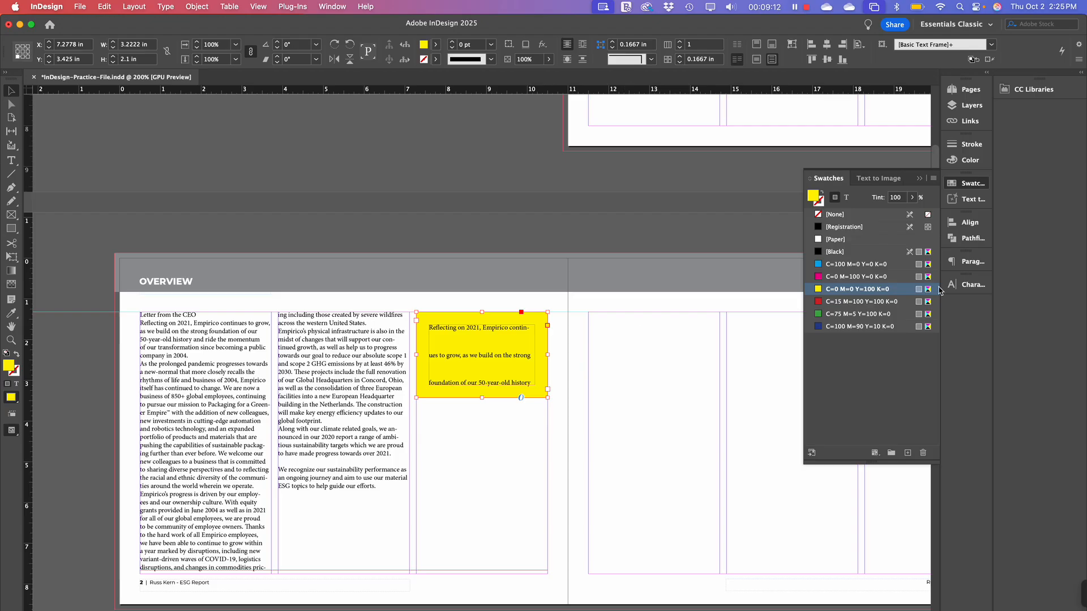
Increase the yellow text frame's font size to 18 pt in the character settings
click(969, 288)
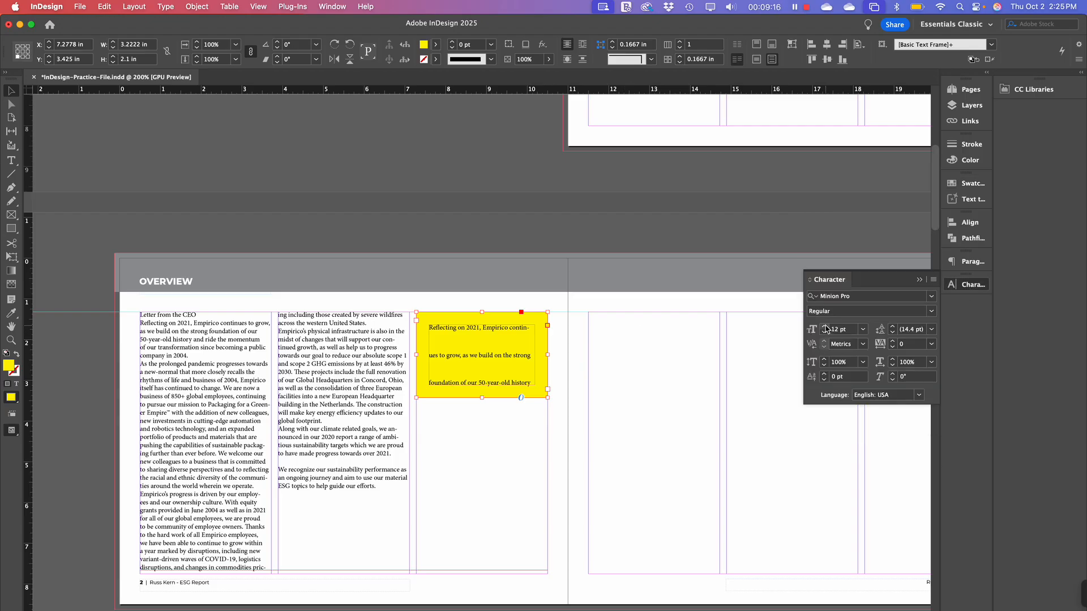
click(824, 326)
click(824, 327)
click(824, 327)
click(824, 327)
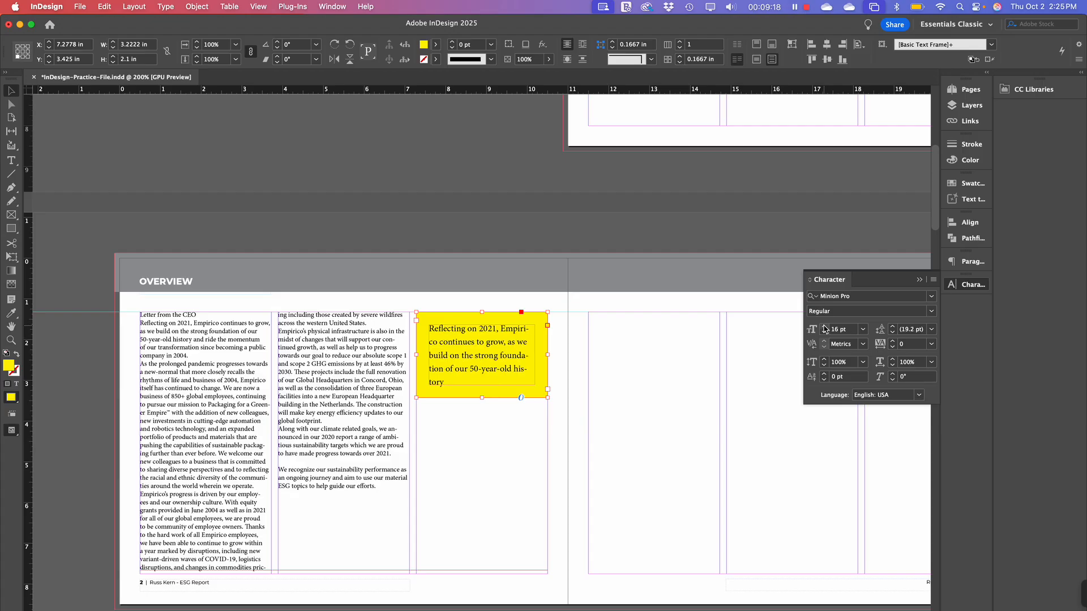
click(824, 327)
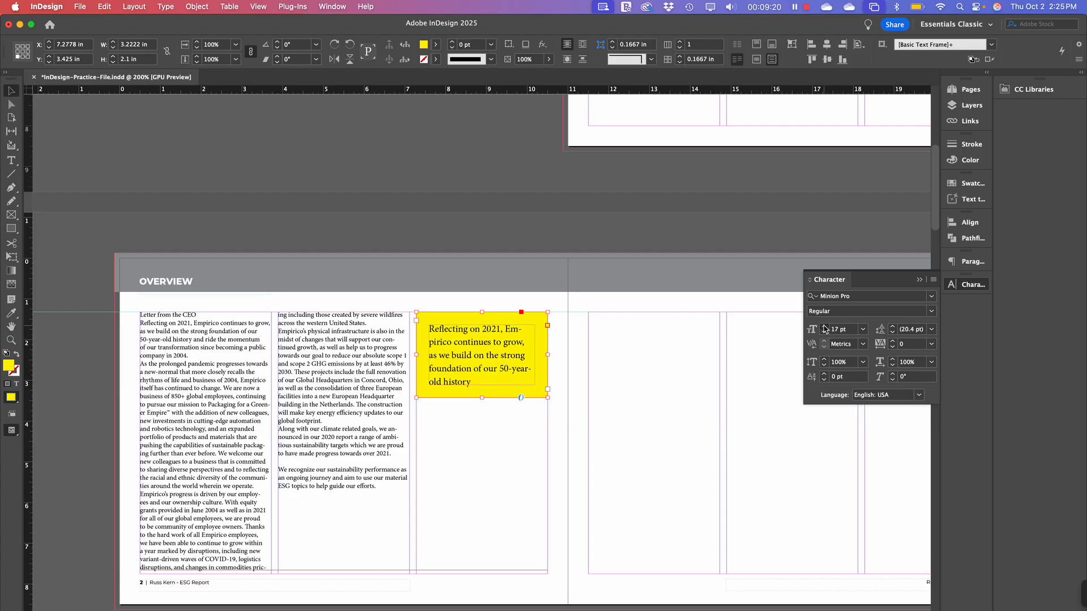
click(825, 328)
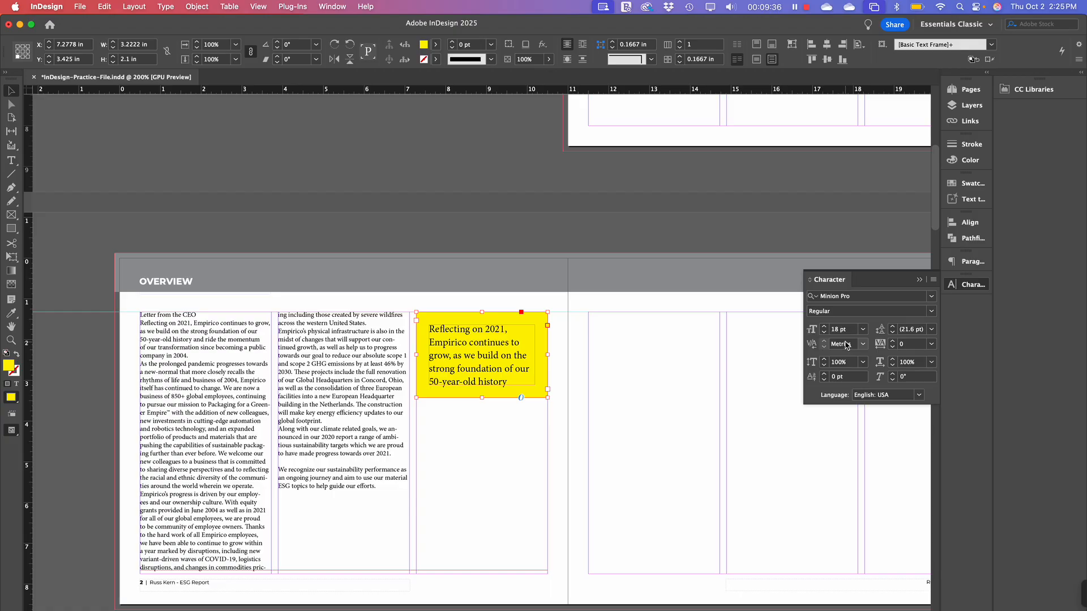
Move the yellow text frame off the letter's third column onto the facing page
click(612, 485)
scroll(610, 487, down, 5)
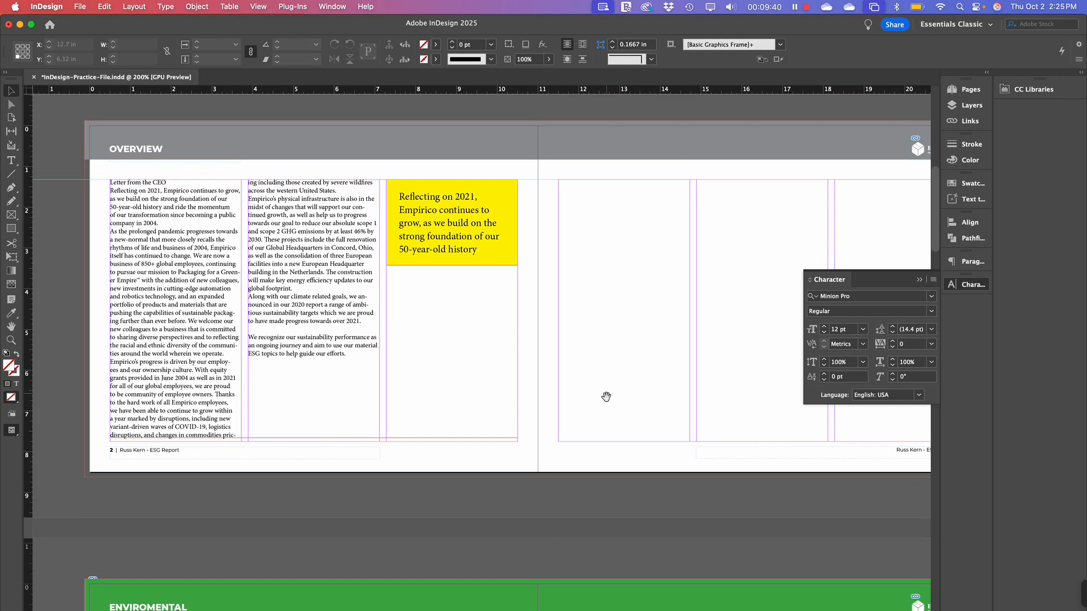
click(337, 351)
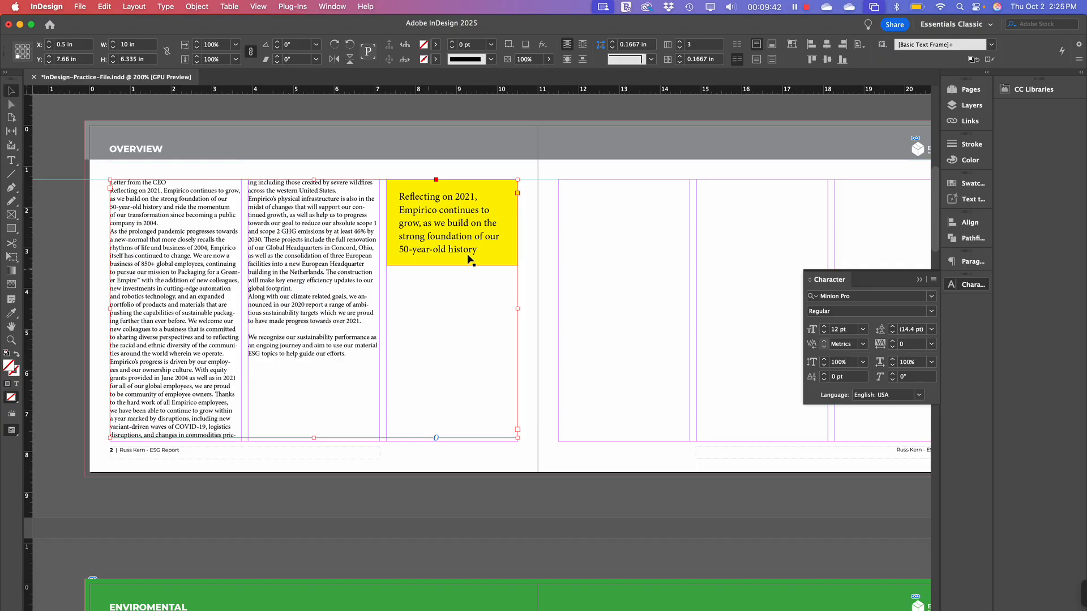
click(481, 244)
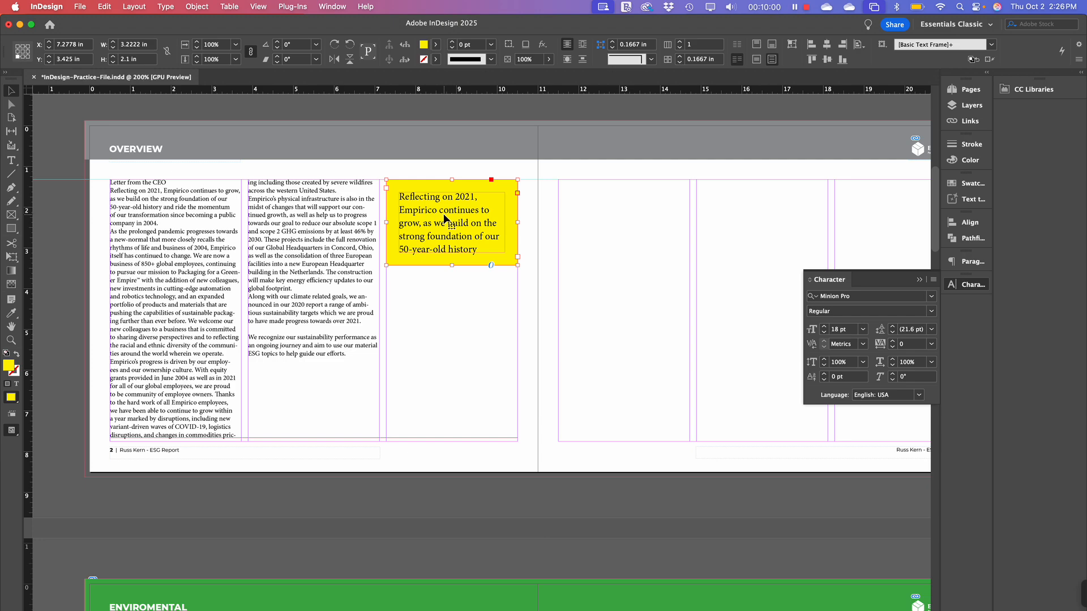
drag(440, 209, 447, 219)
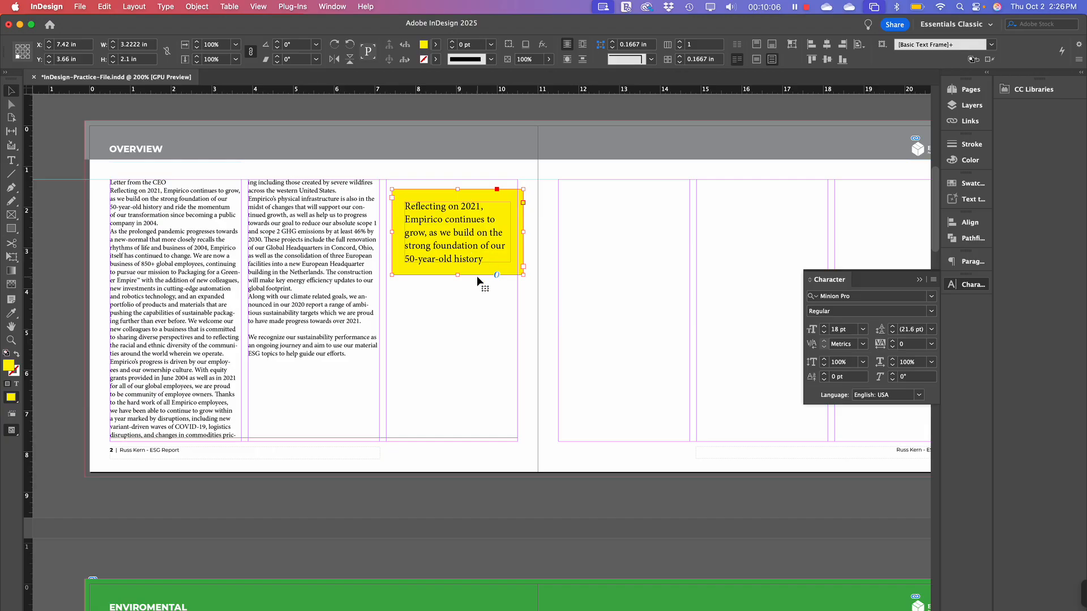
drag(438, 215, 705, 219)
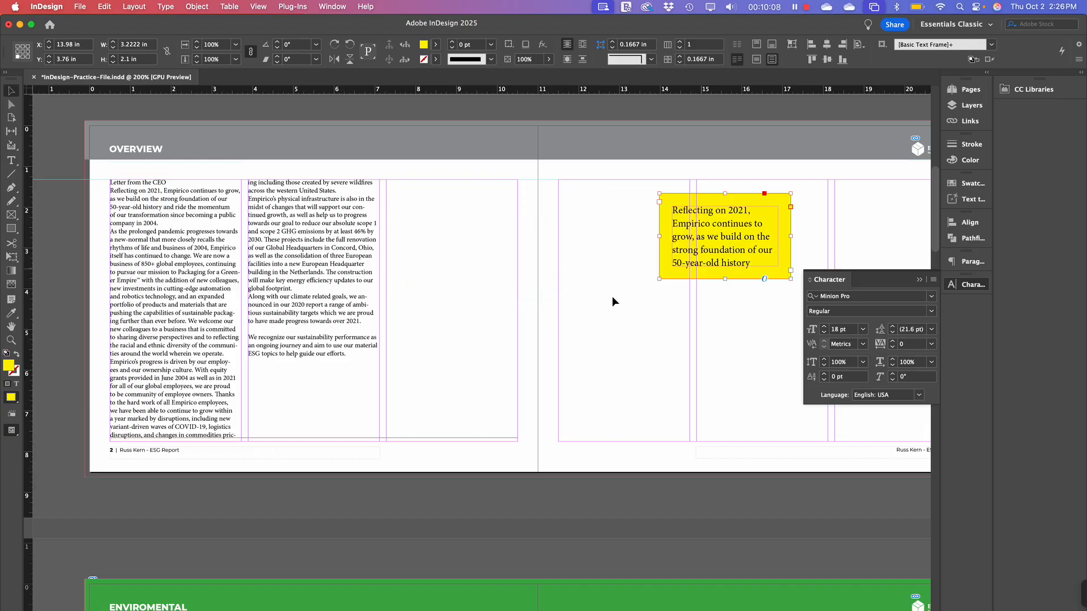
Draw an empty text frame spanning the facing page's first column, just below the level of the yellow frame
click(451, 214)
click(11, 160)
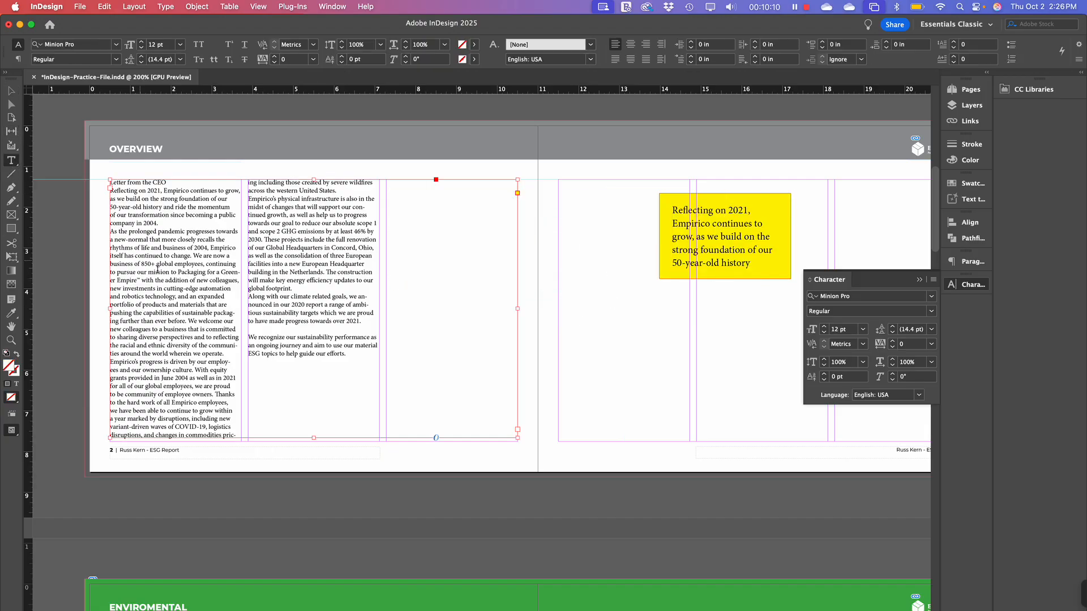
drag(559, 297, 689, 376)
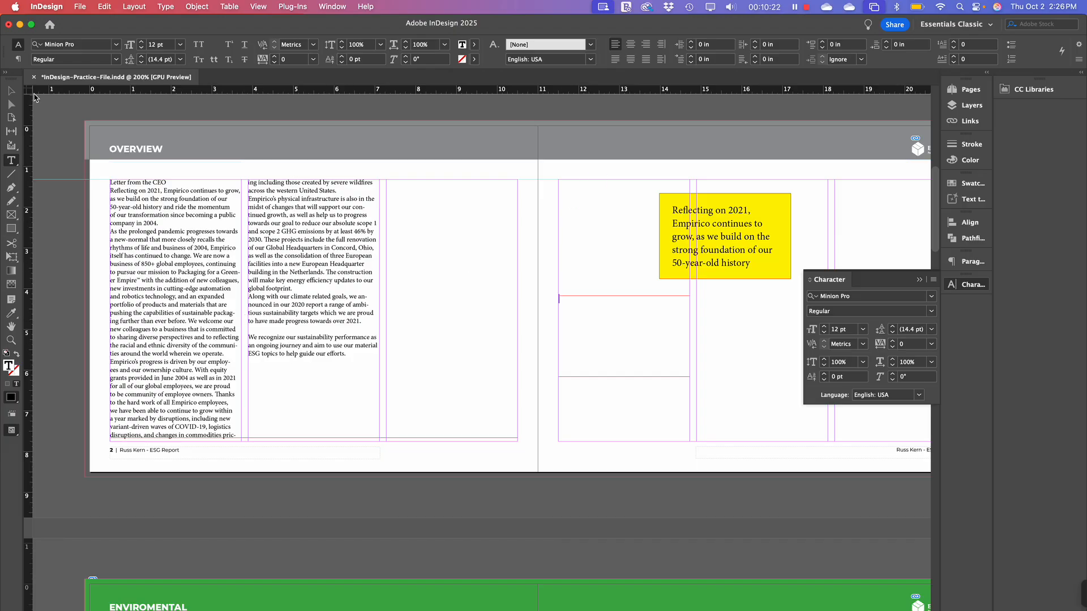
key(Escape)
Return the yellow text frame to the top of the letter's third column, aligned with the column guides
drag(597, 347, 436, 222)
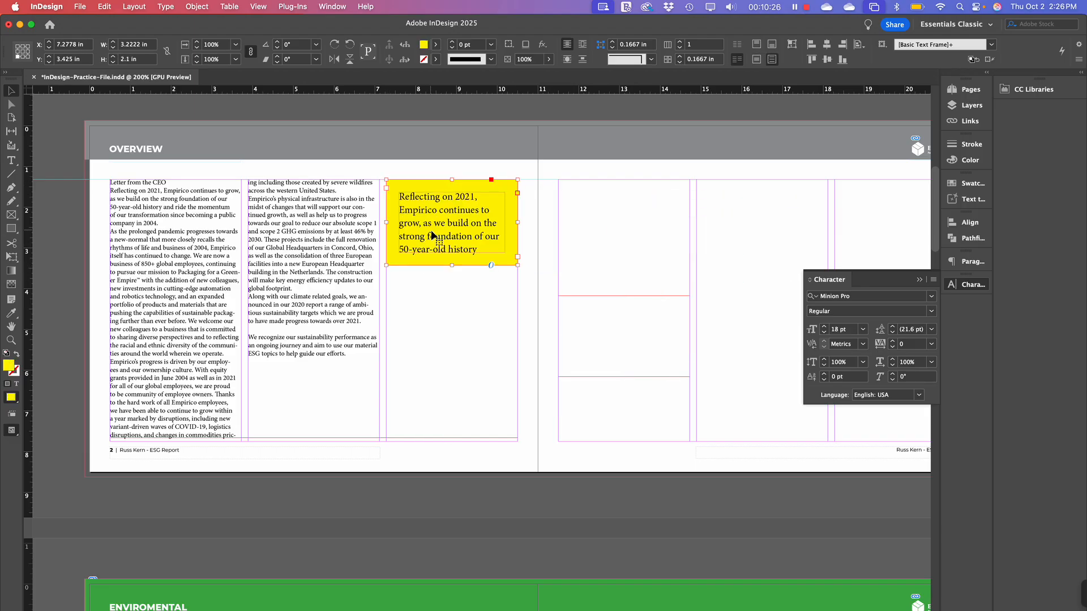
right_click(436, 222)
key(Escape)
Review the vertical justification choices in the yellow frame's Text Frame Options, keeping Justify selected
right_click(479, 209)
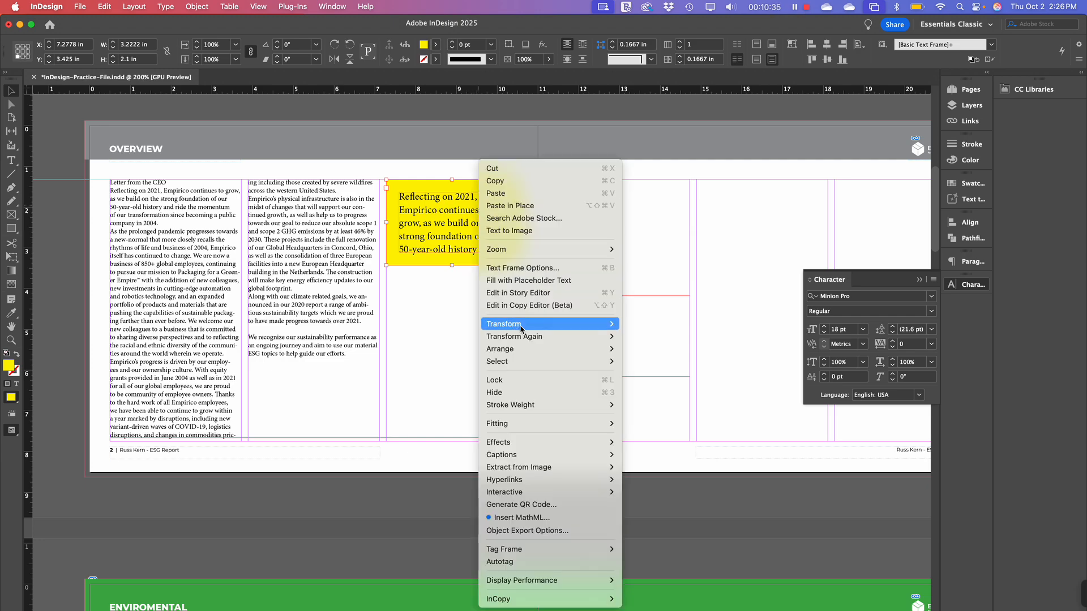
click(547, 271)
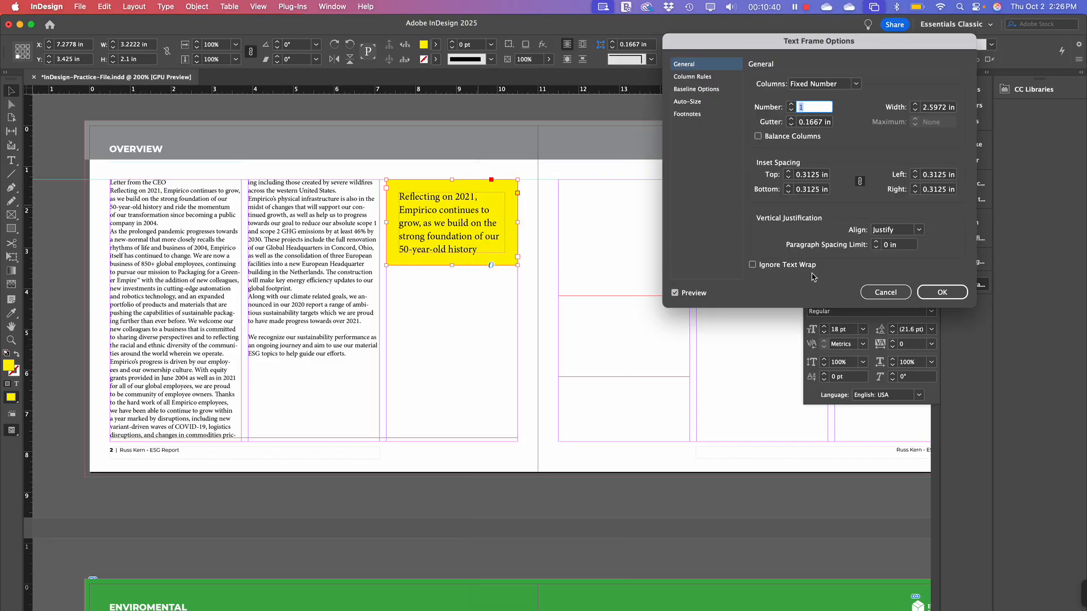
drag(833, 38, 595, 307)
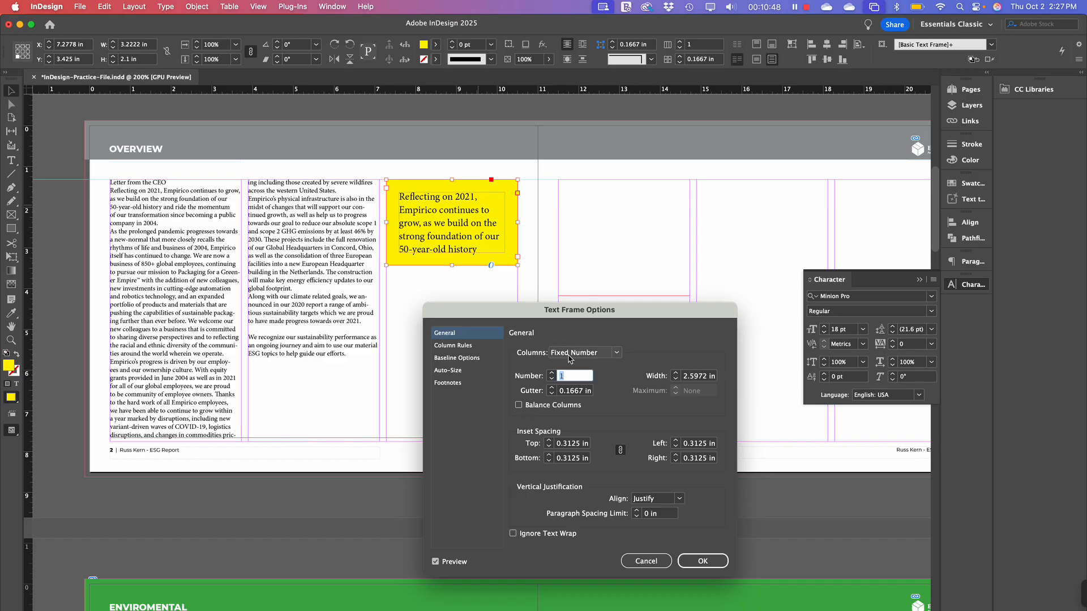
drag(589, 314, 591, 294)
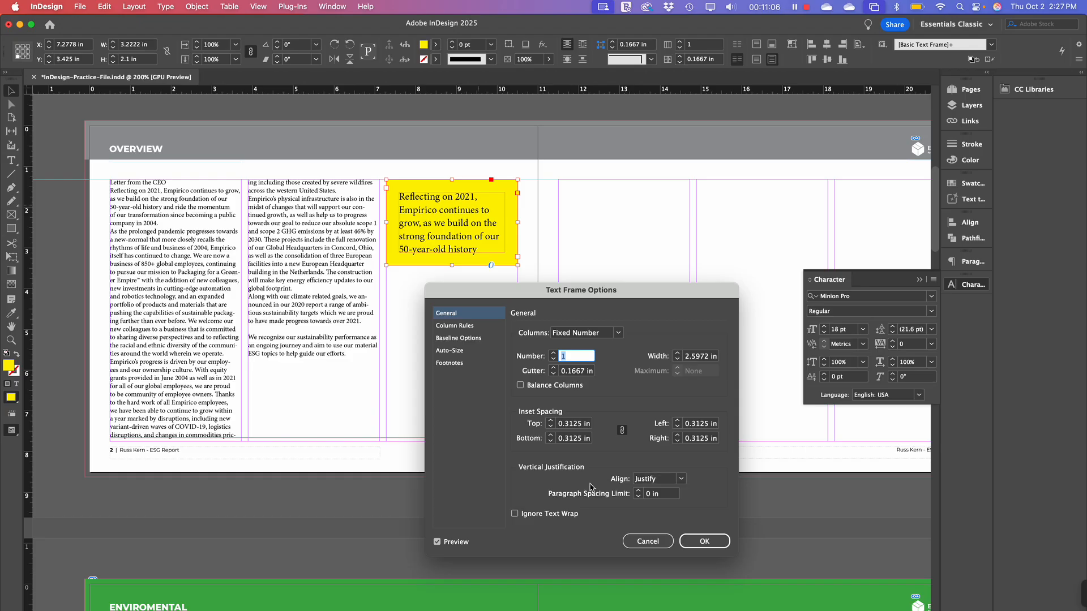
click(655, 480)
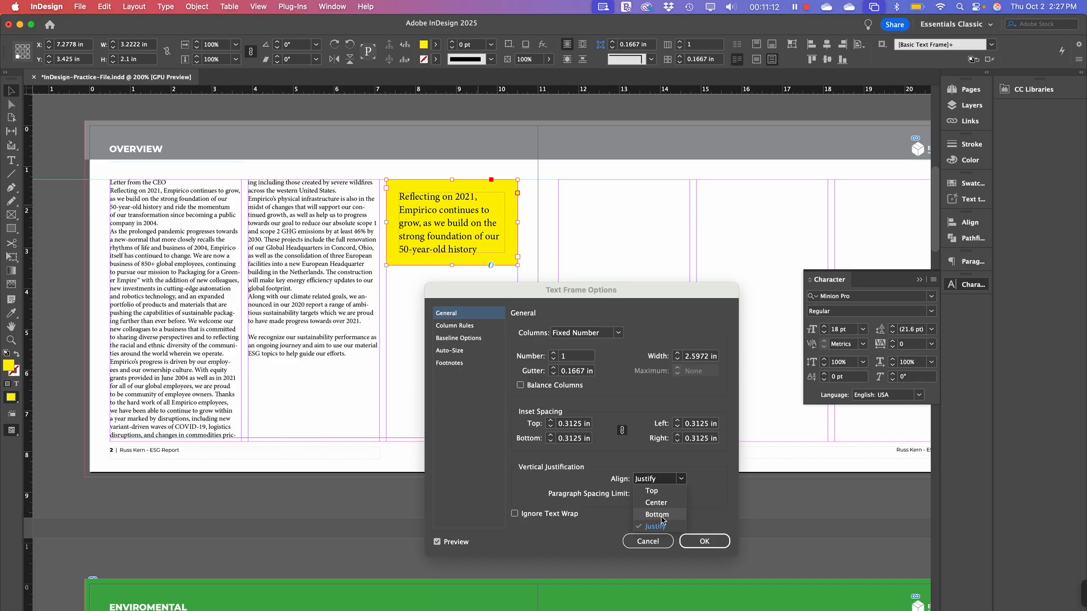
click(712, 488)
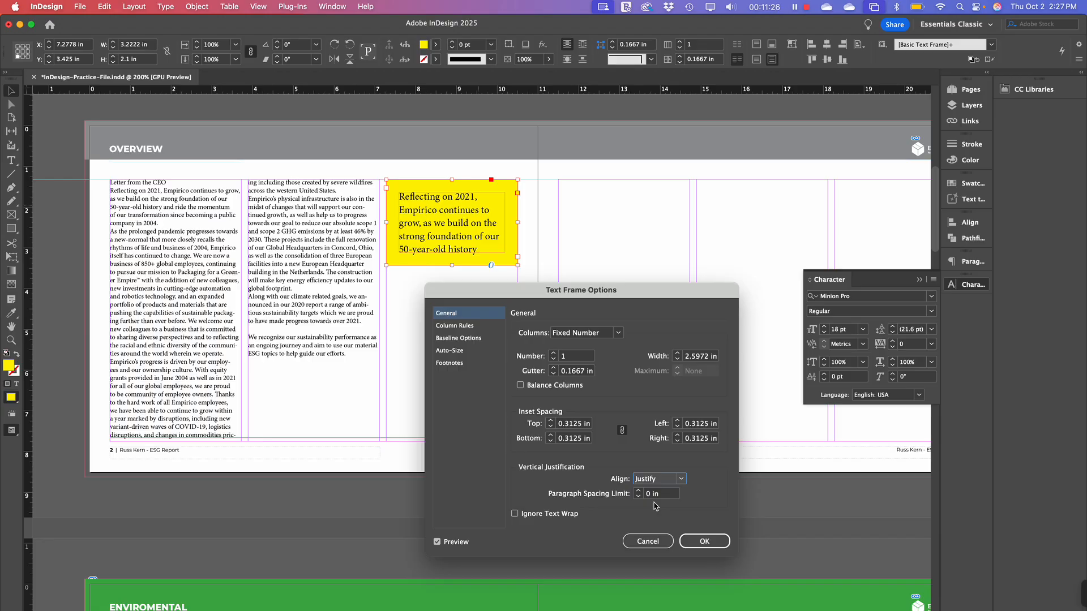
drag(596, 289, 642, 139)
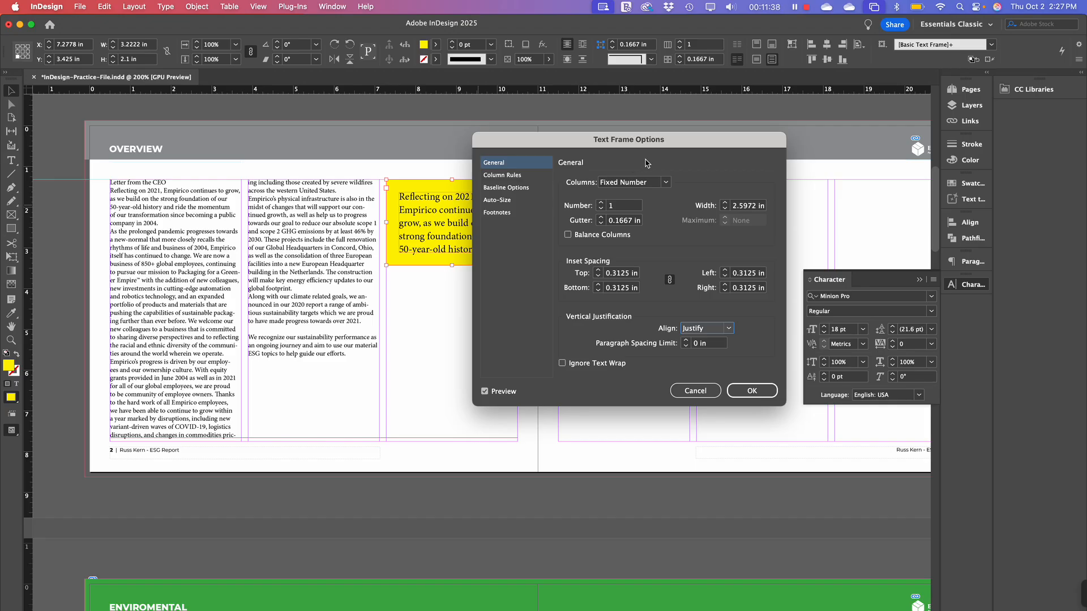
drag(627, 144, 641, 125)
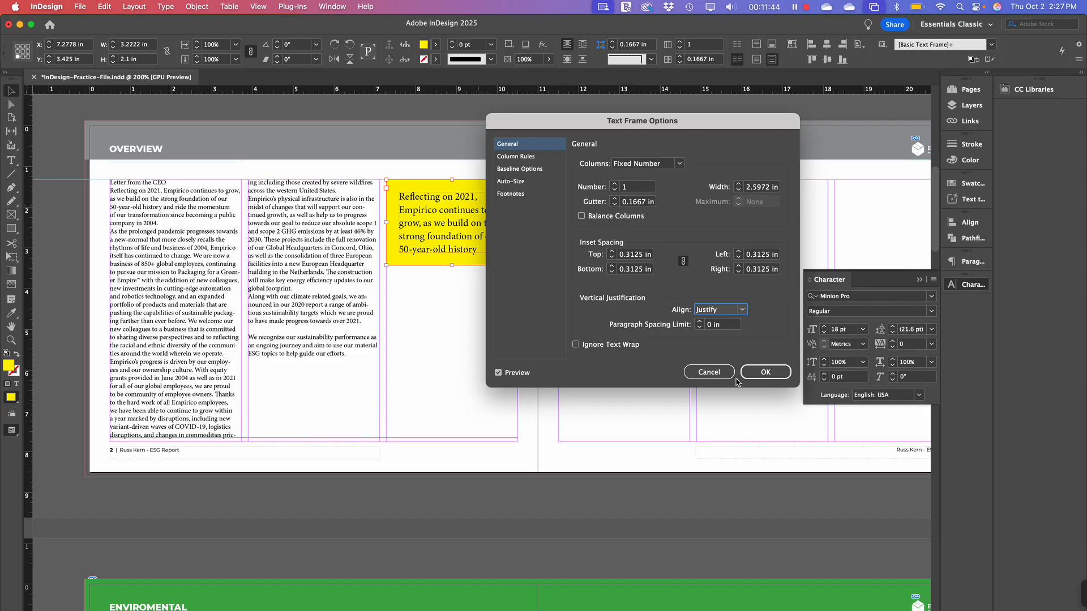
click(762, 377)
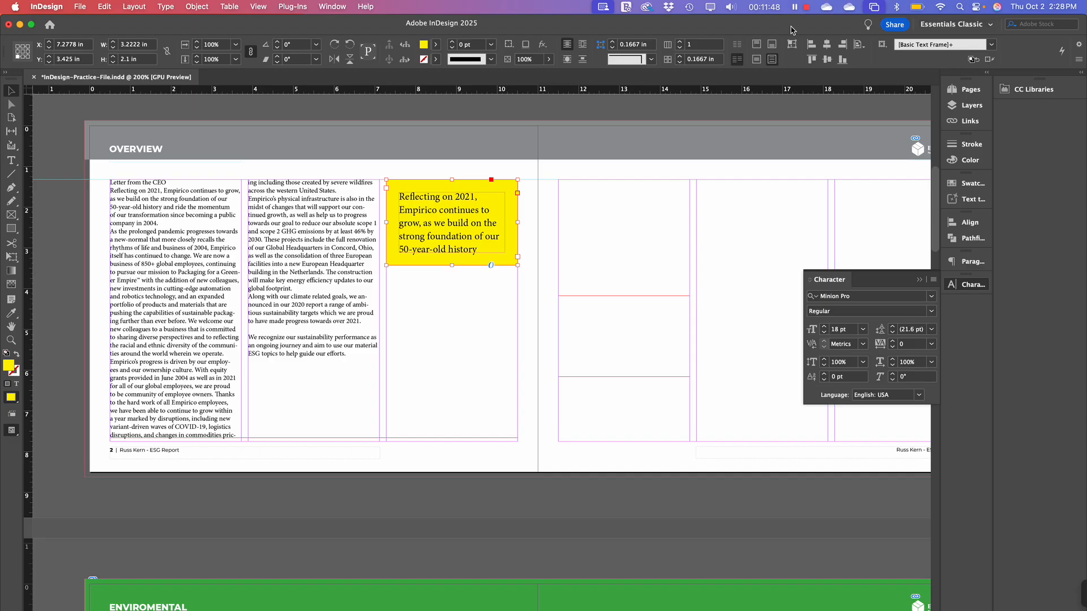
click(339, 5)
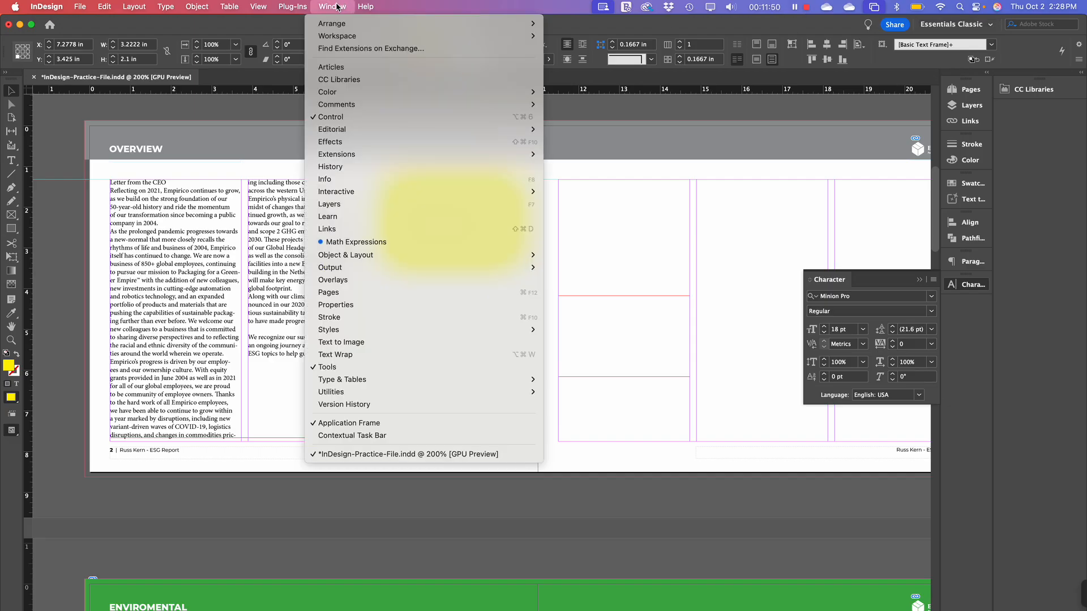
mouse_move(371, 383)
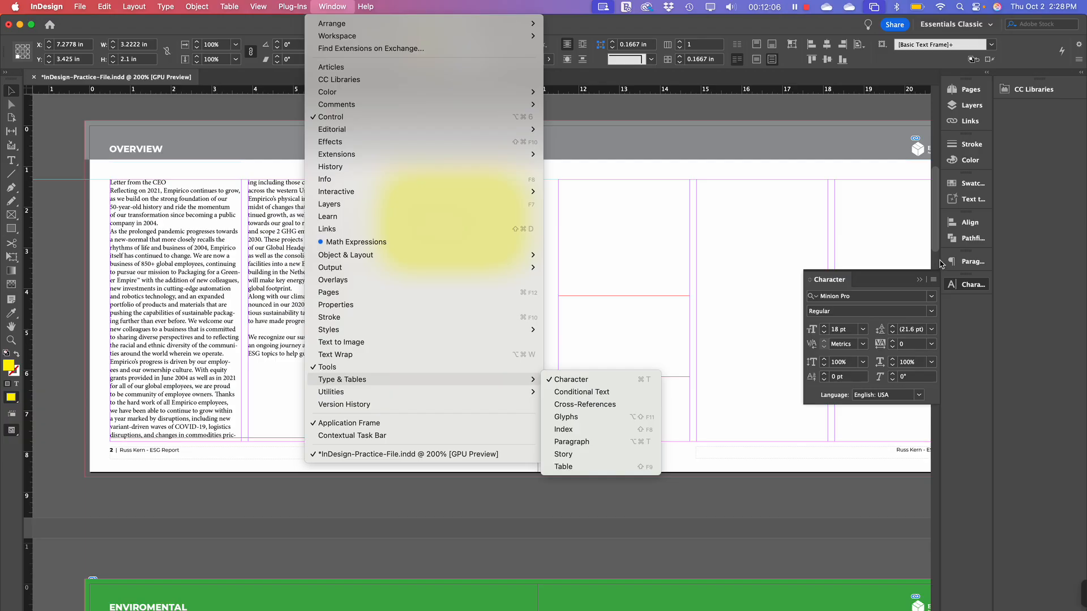
click(848, 209)
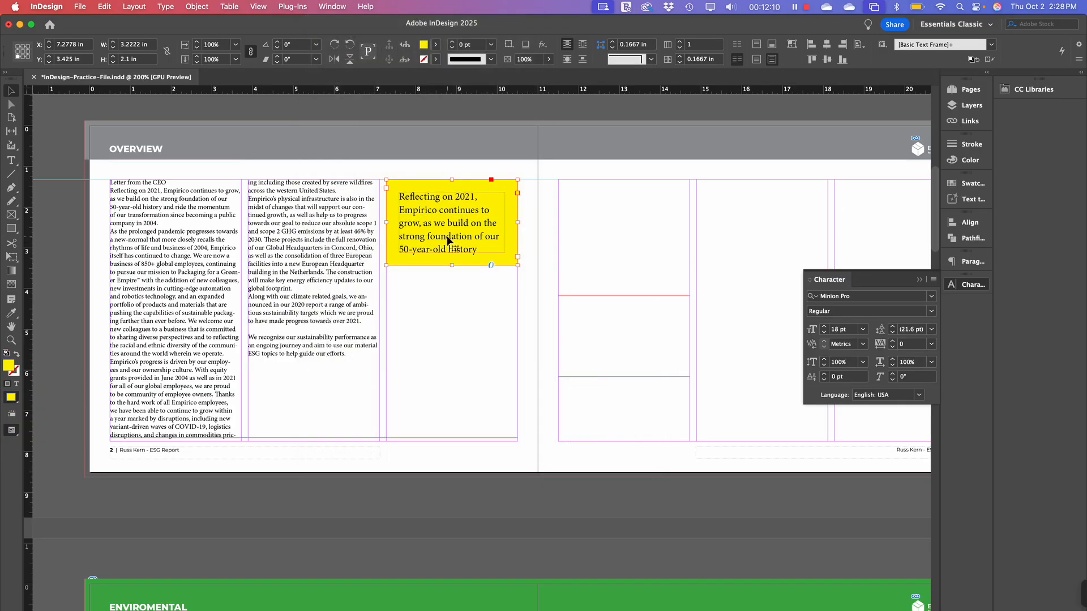
Extend the yellow text frame downward to a height of 2.375 in and center its text horizontally
mouse_move(452, 266)
mouse_down()
mouse_move(453, 308)
mouse_move(455, 278)
mouse_up()
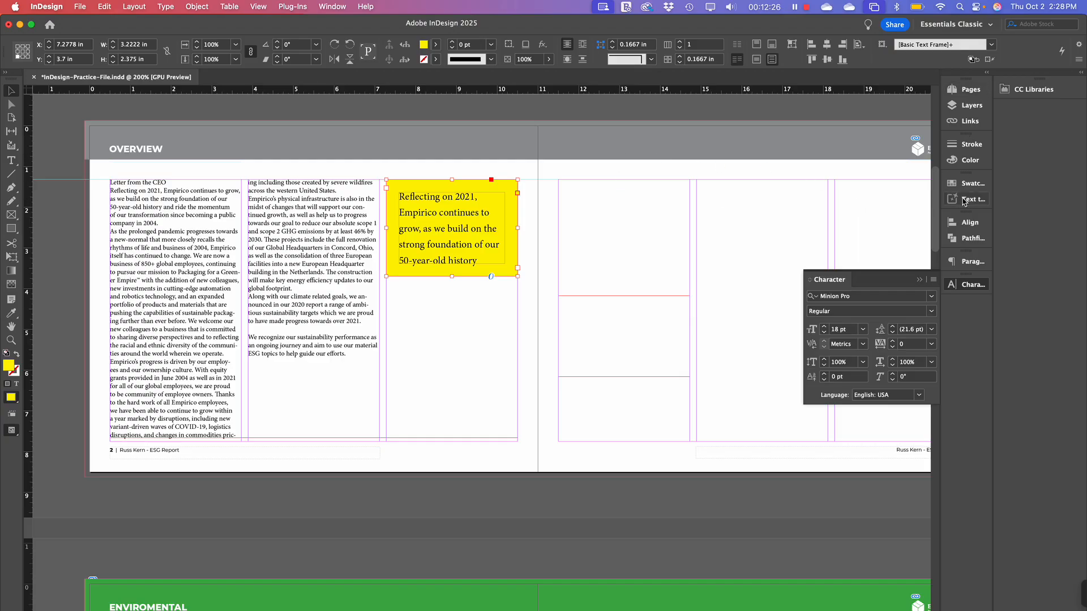
click(970, 261)
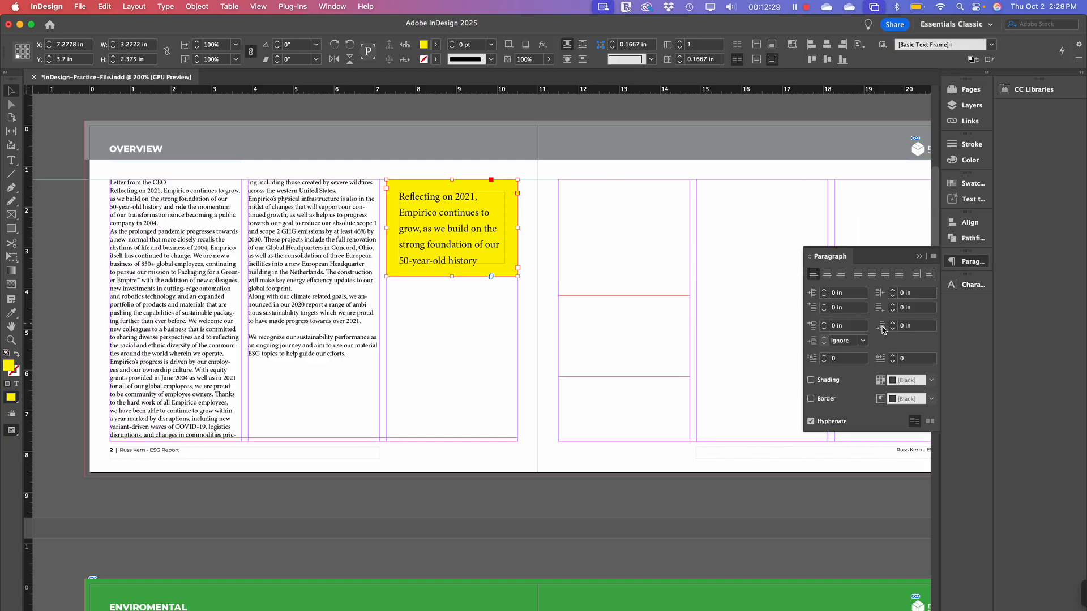
click(827, 274)
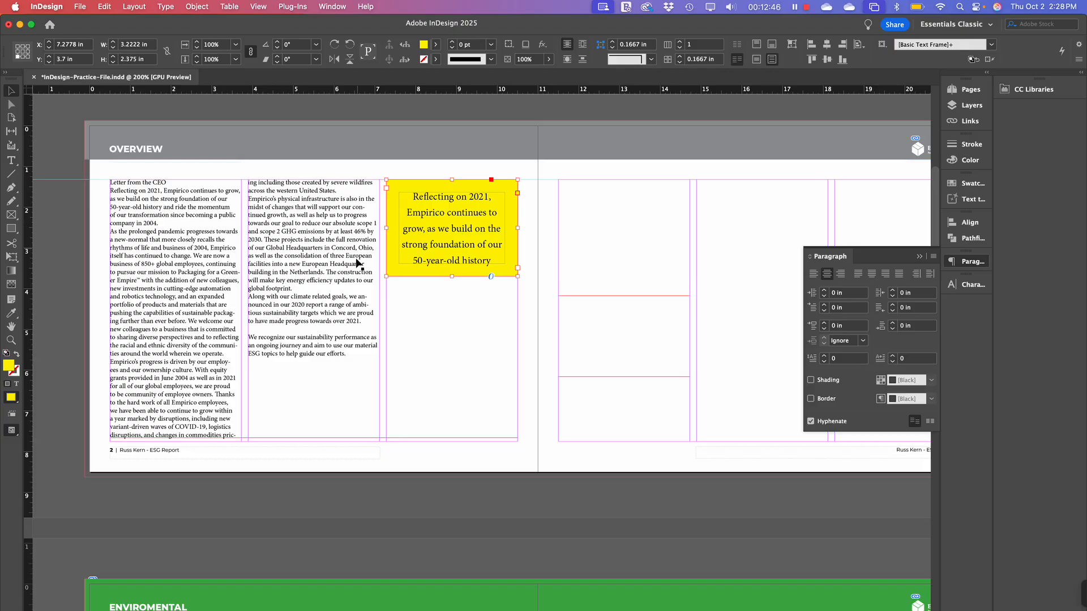
Hide the paragraph settings, deselect everything and preview the Overview spread without guides or frame edges
click(471, 315)
drag(441, 370, 525, 351)
click(917, 258)
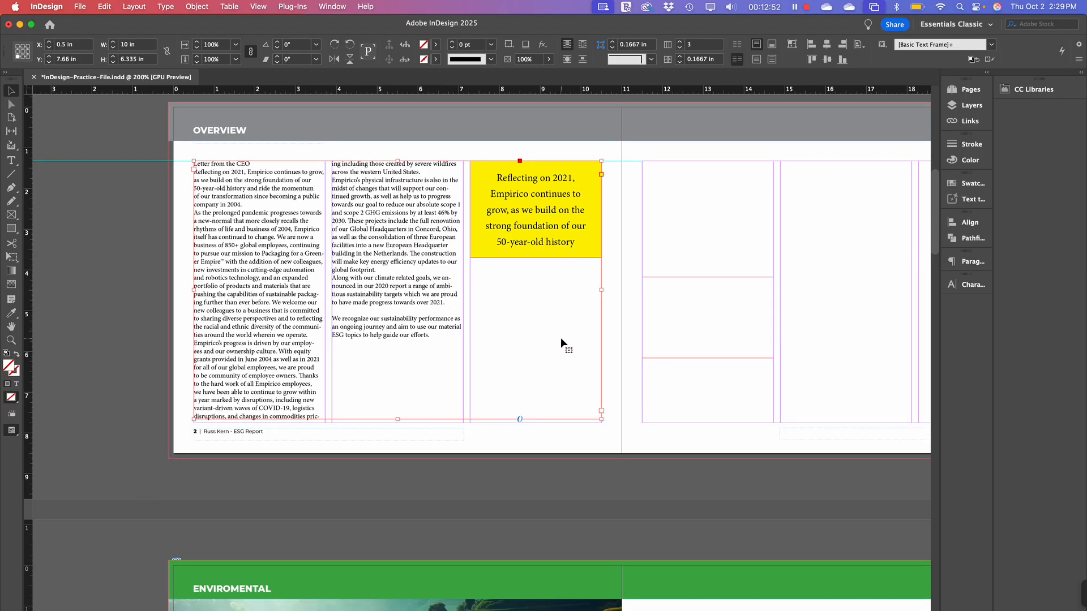
click(670, 367)
key(w)
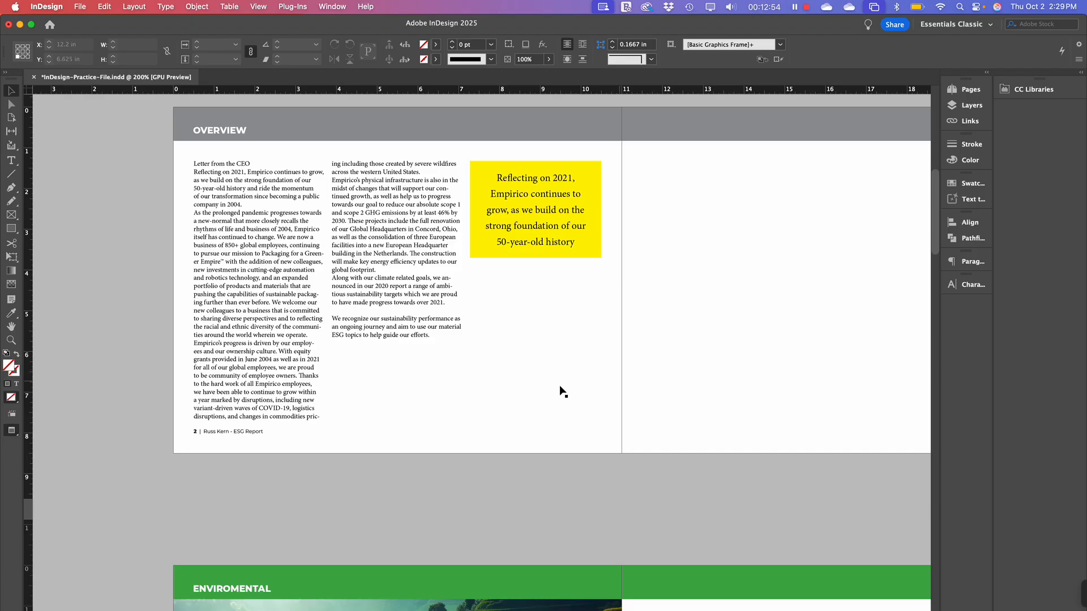
Show the guides and frame edges again and extend the CEO letter's text frame down to the bottom margin, making it 6.425 in high
drag(567, 339, 553, 346)
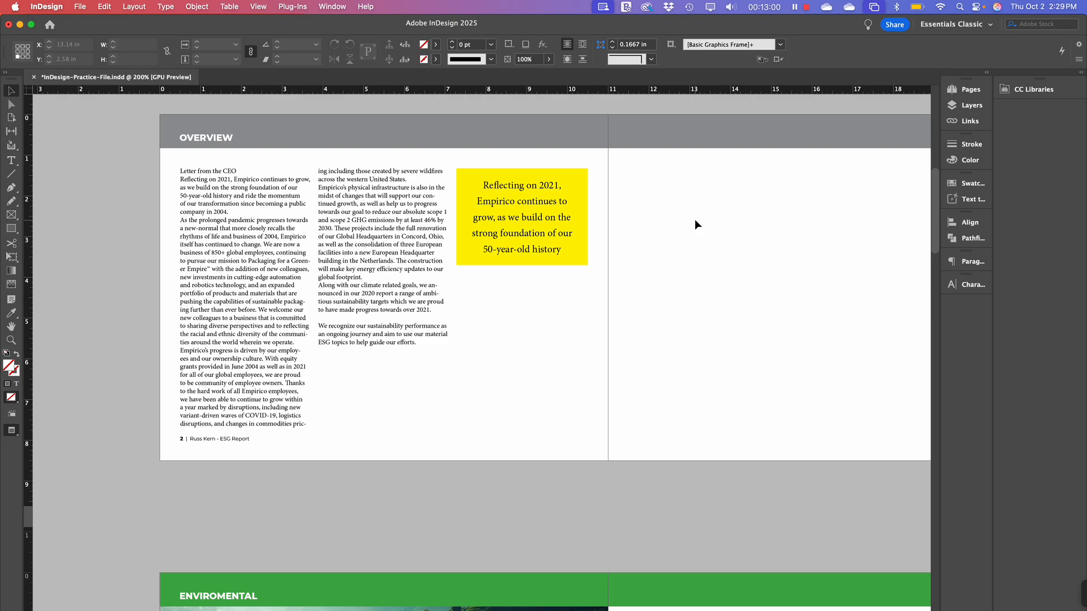
click(524, 214)
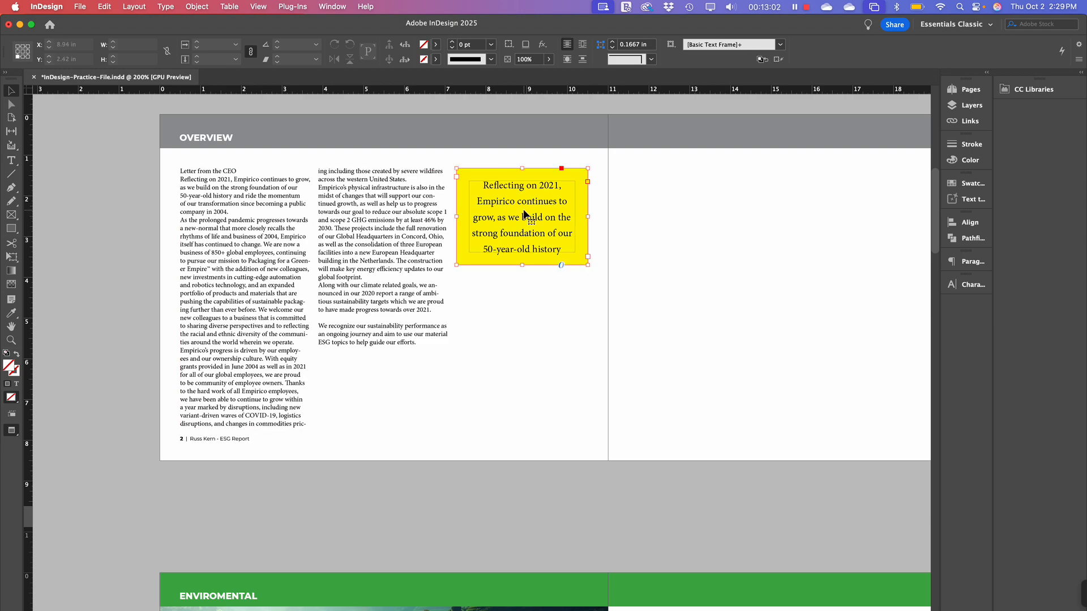
click(498, 332)
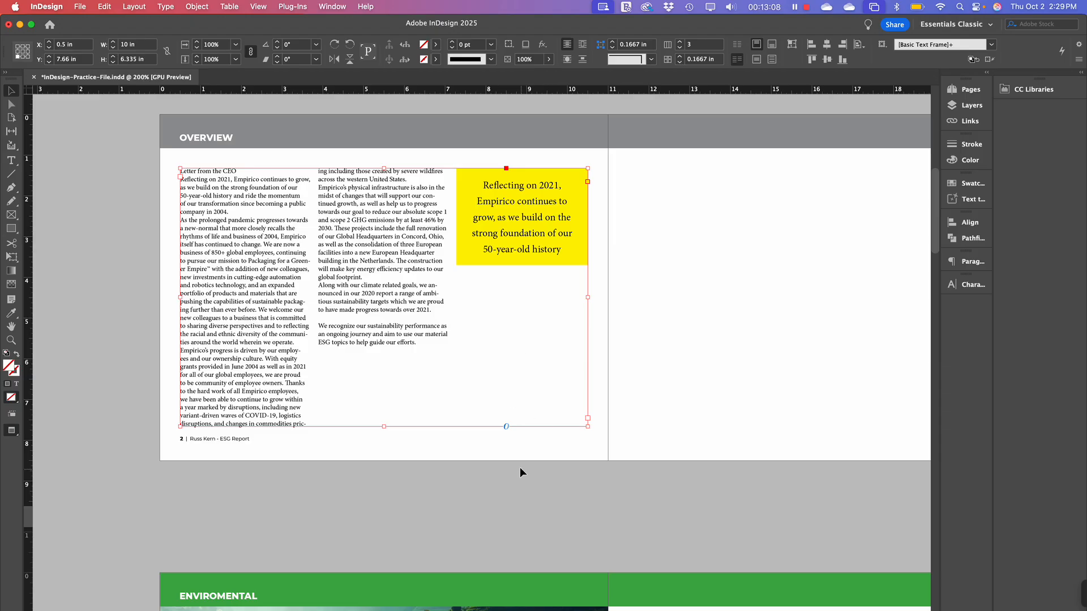
key(w)
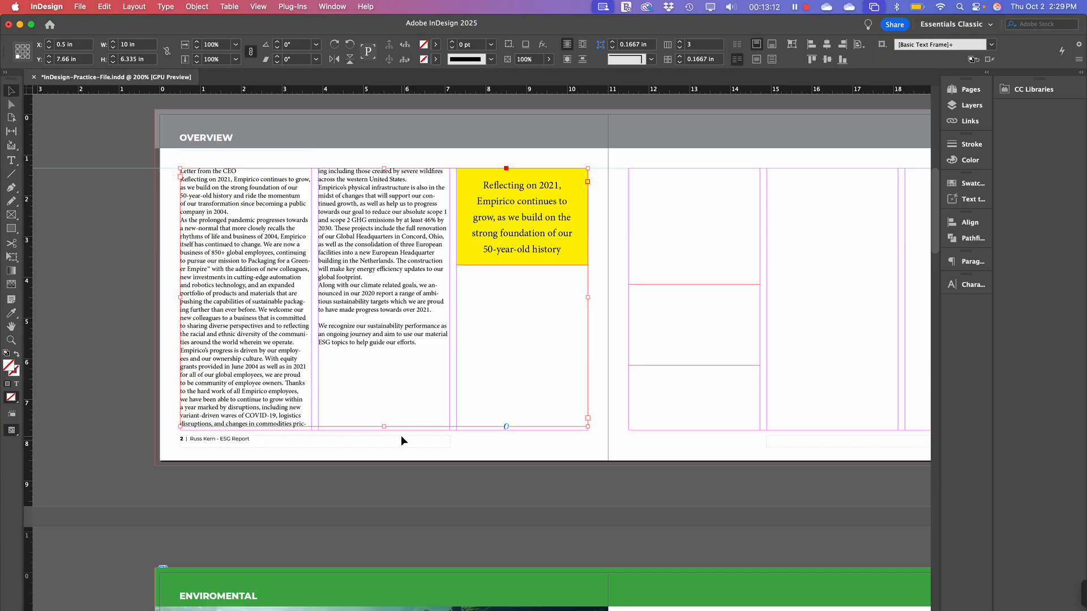
drag(382, 426, 379, 431)
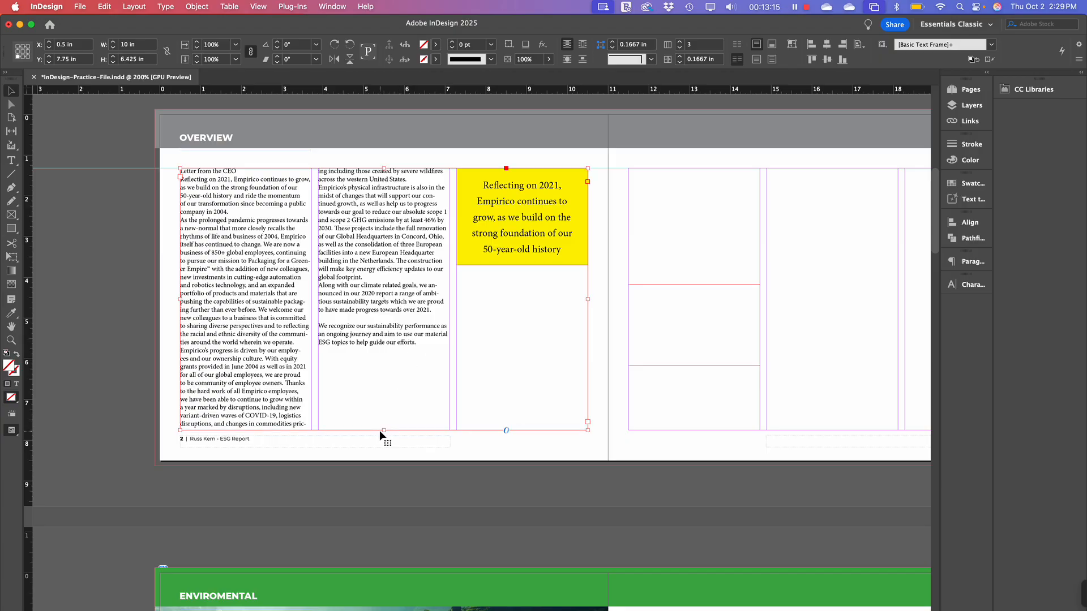
Review the Type commands and the Character settings for the yellow text frame, leaving them as they are
click(495, 217)
click(167, 7)
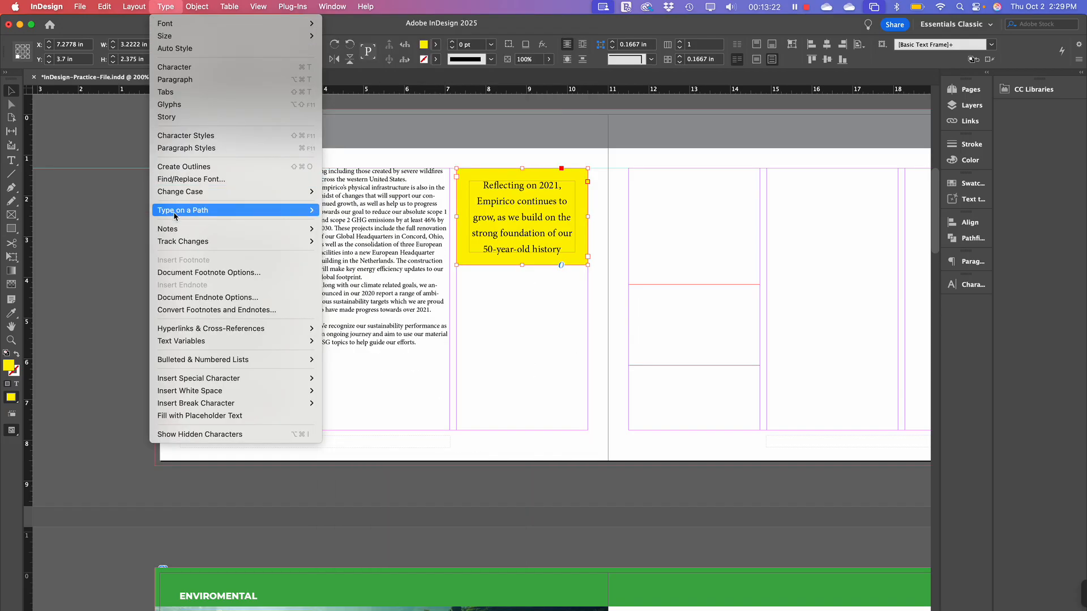
mouse_move(178, 211)
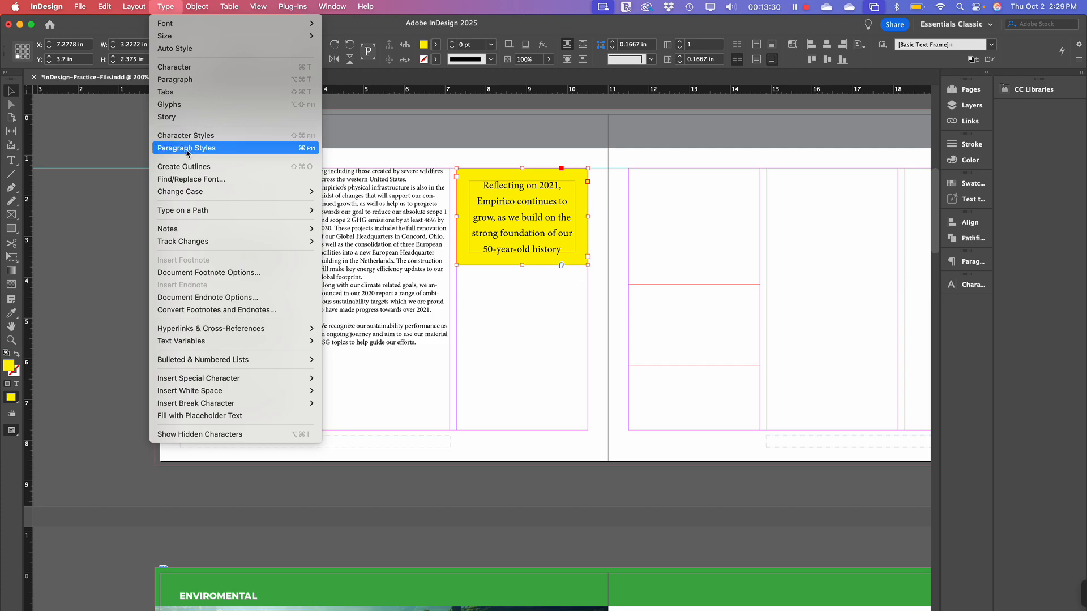
click(184, 69)
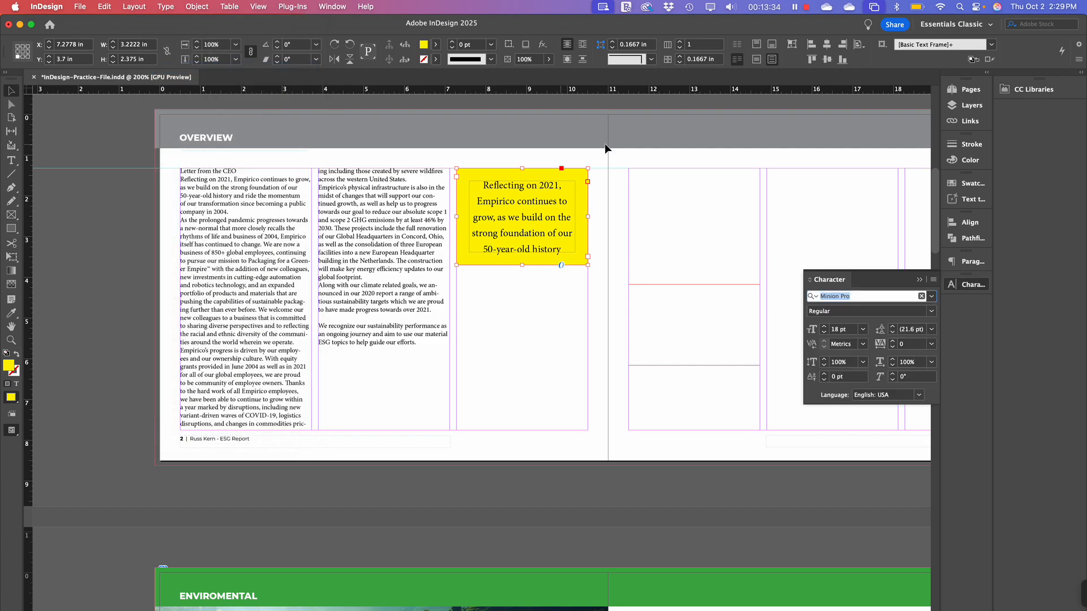
click(929, 281)
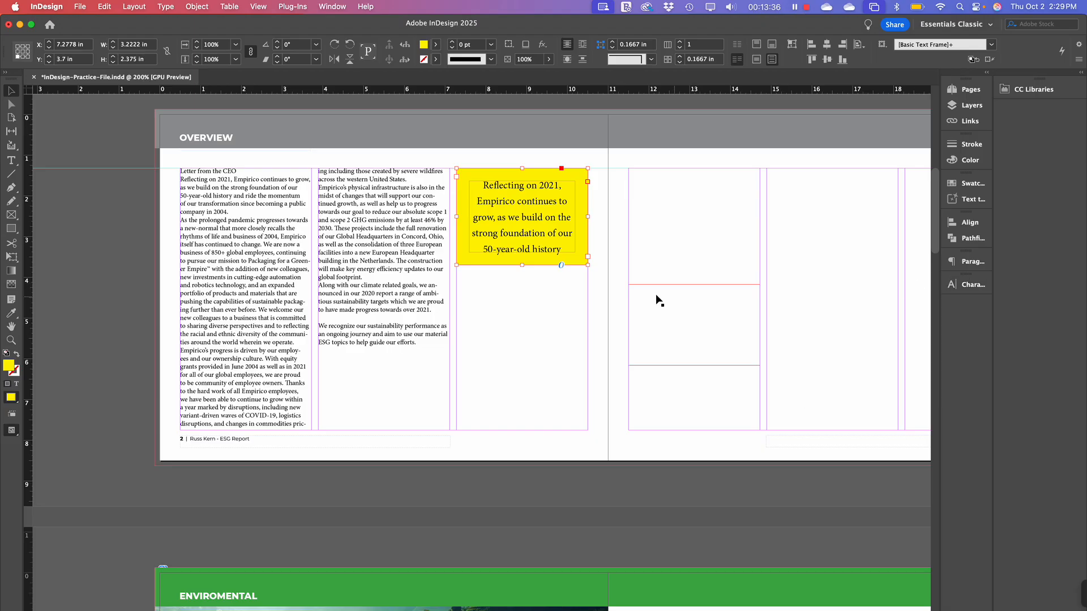
click(382, 237)
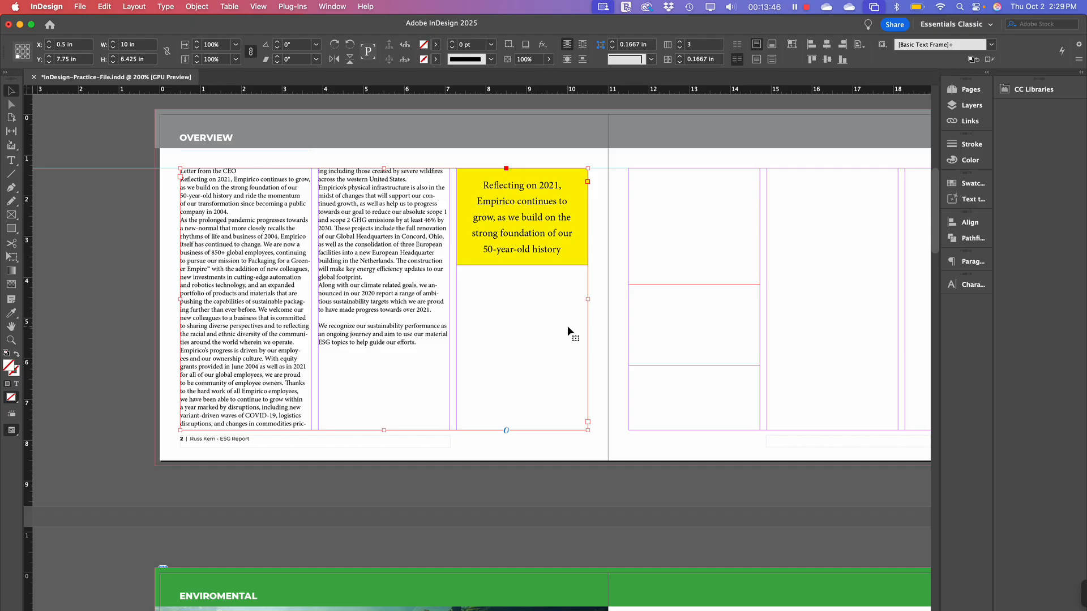
key(super+minus)
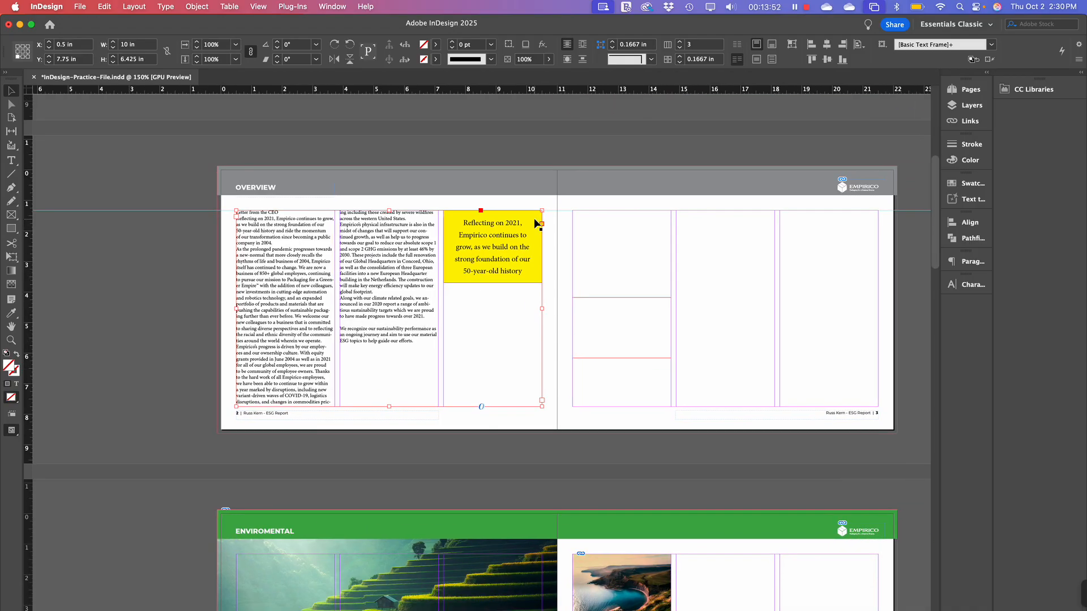
click(518, 247)
drag(504, 331, 504, 326)
click(514, 248)
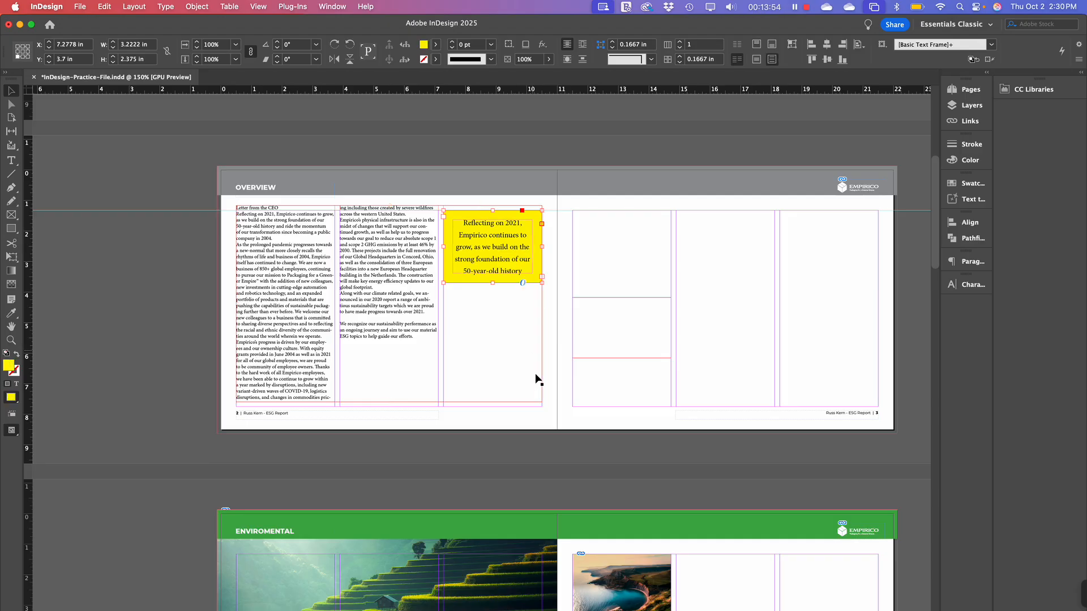
key(x)
key(super+z)
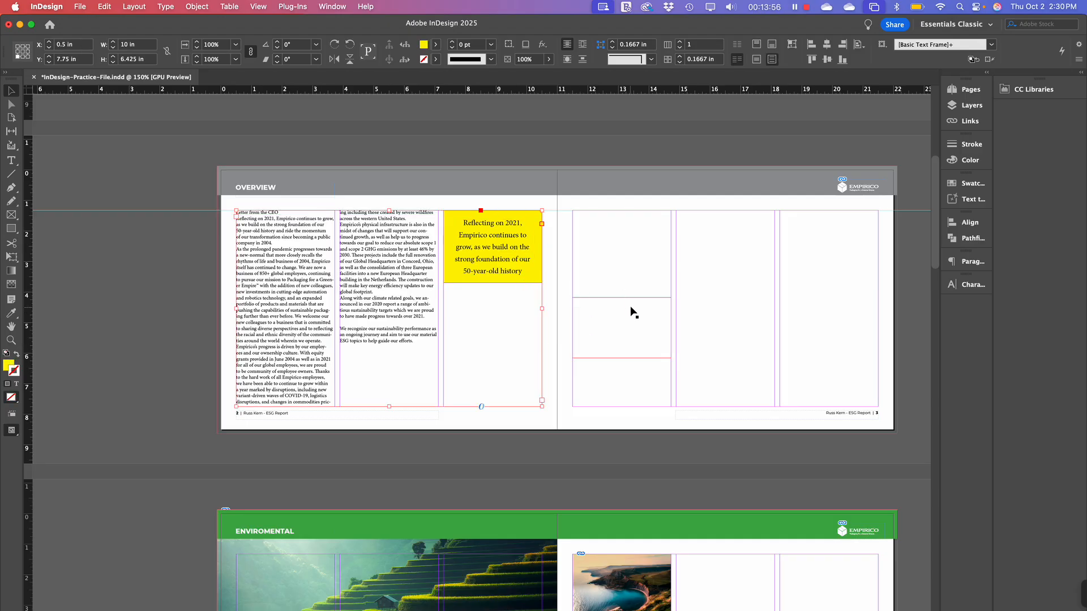
Move the yellow text frame down to the bottom of the third column and widen the collapsed panels to show their full names
click(631, 309)
drag(503, 253, 502, 367)
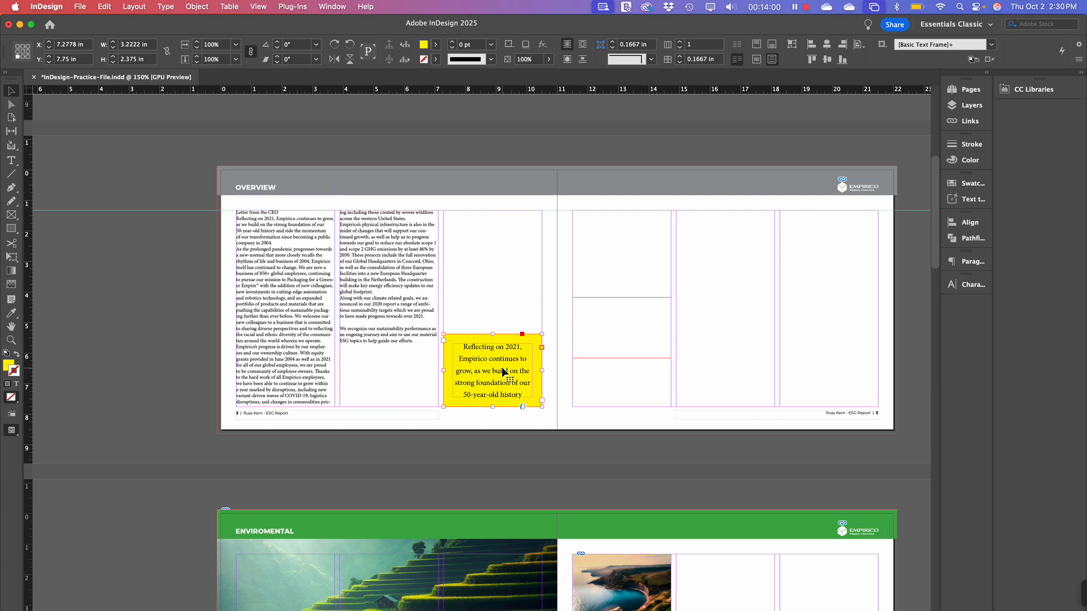
key(super+equal)
scroll(314, 278, left, 4)
scroll(314, 279, up, 1)
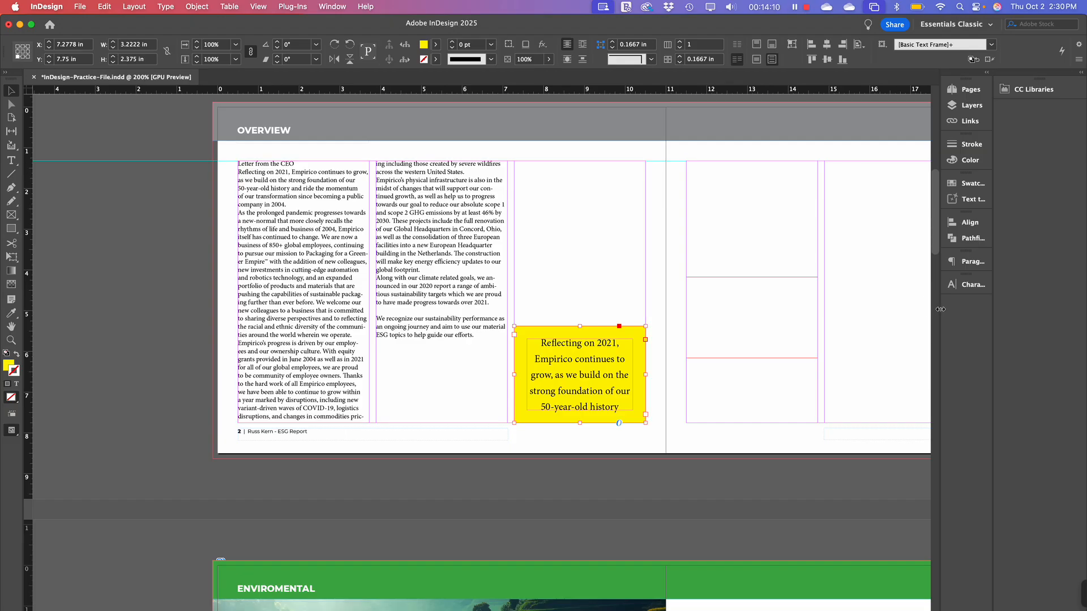
drag(940, 310, 900, 320)
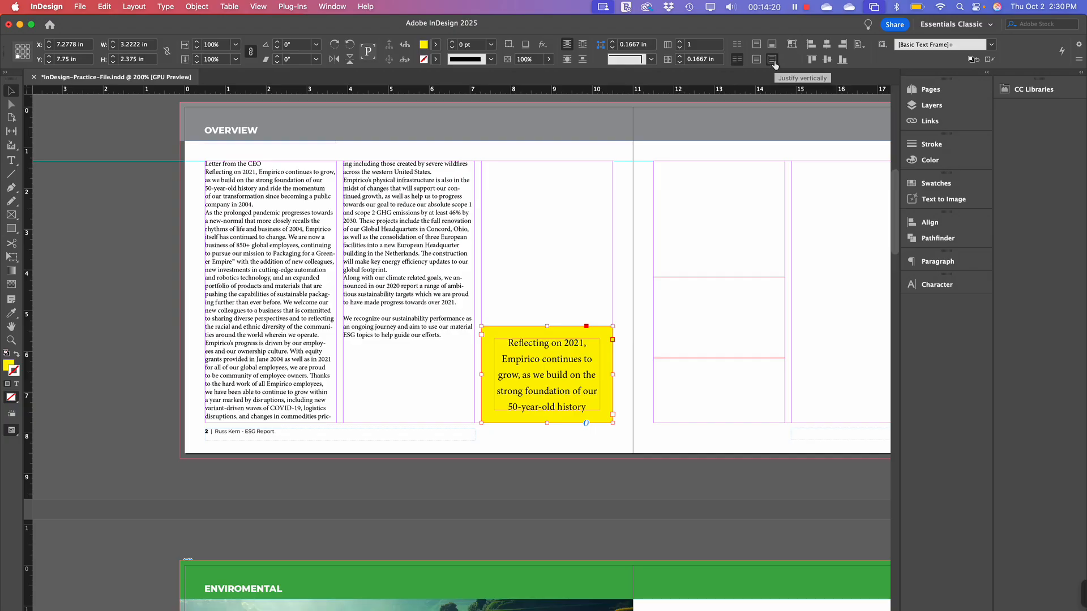
Try top alignment on the yellow frame's text, and restore its vertical justification
click(603, 219)
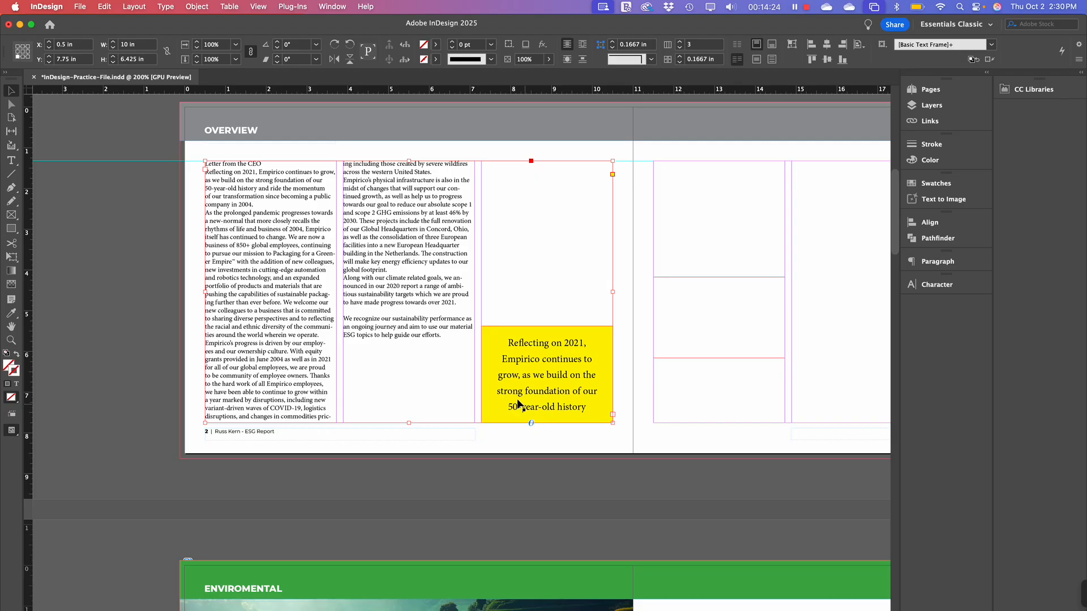
click(558, 375)
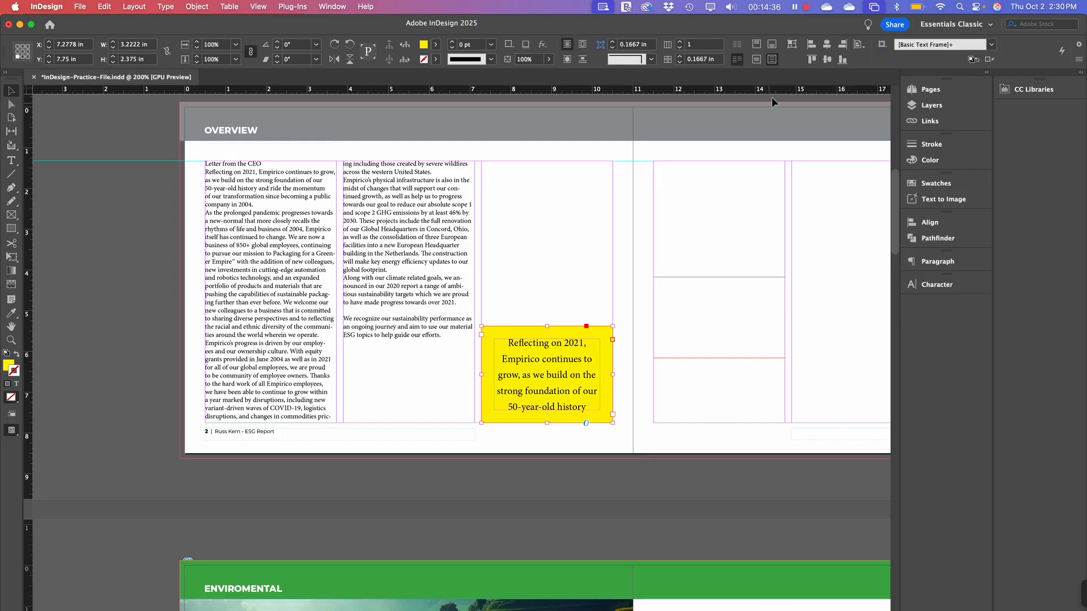
click(757, 45)
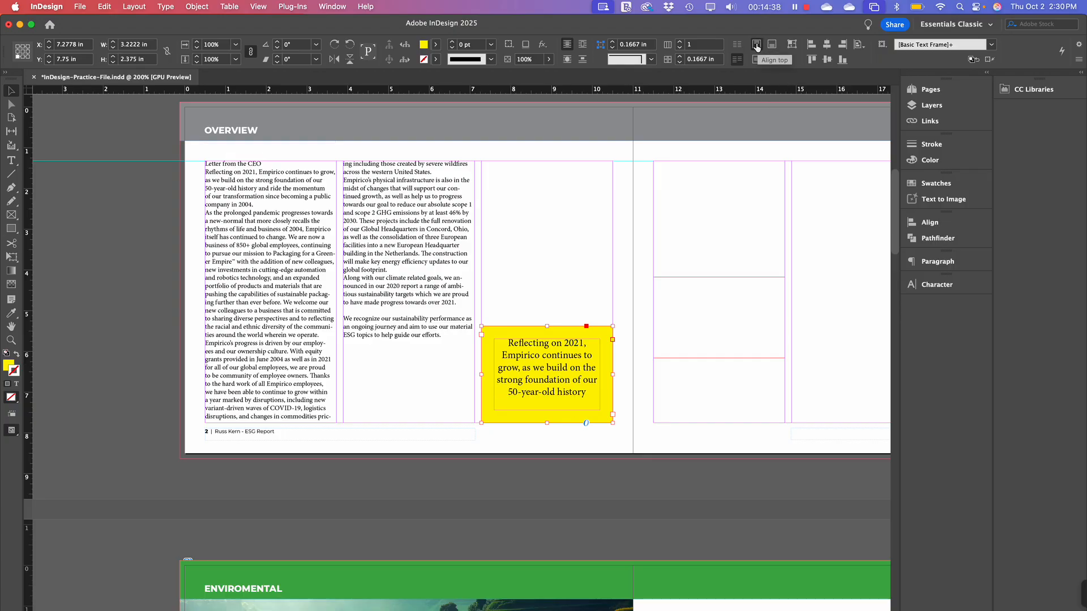
click(773, 60)
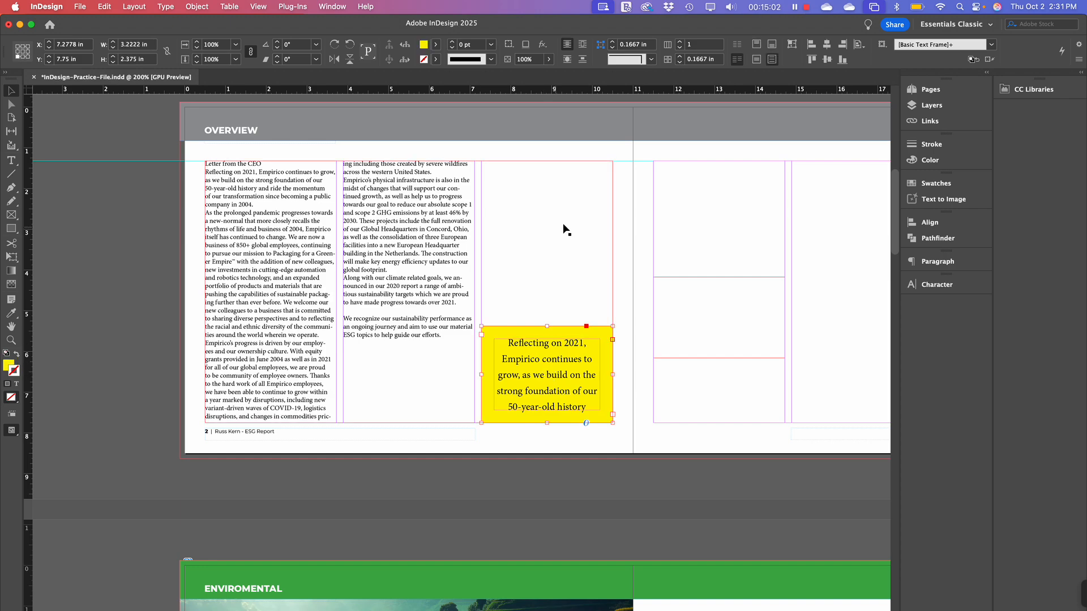
Select the CEO letter's body text from "Reflecting on 2021" to the end, leaving out the heading
click(431, 225)
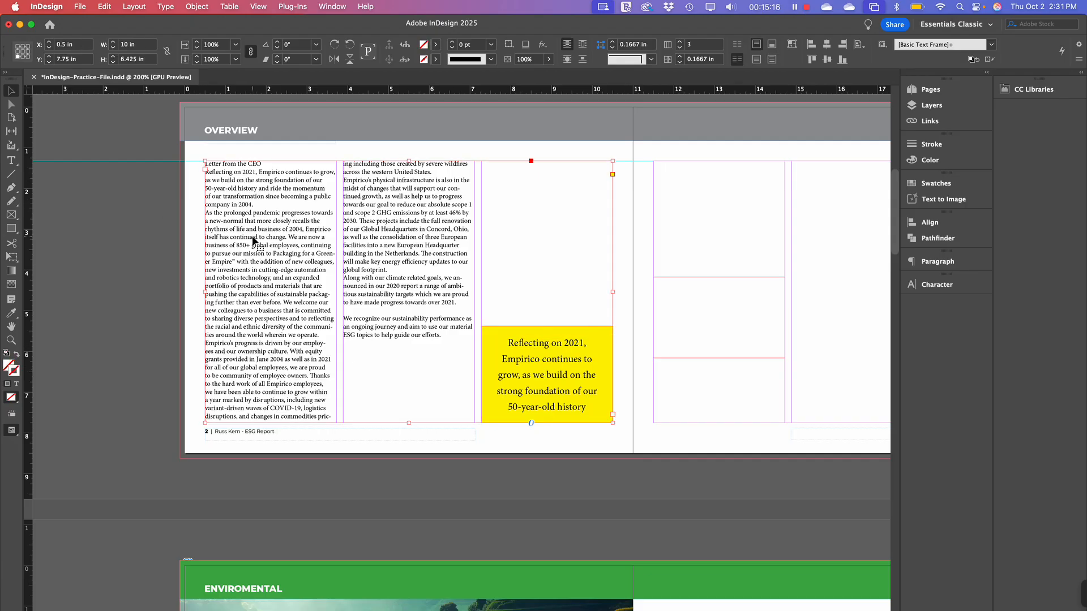
key(super+equal)
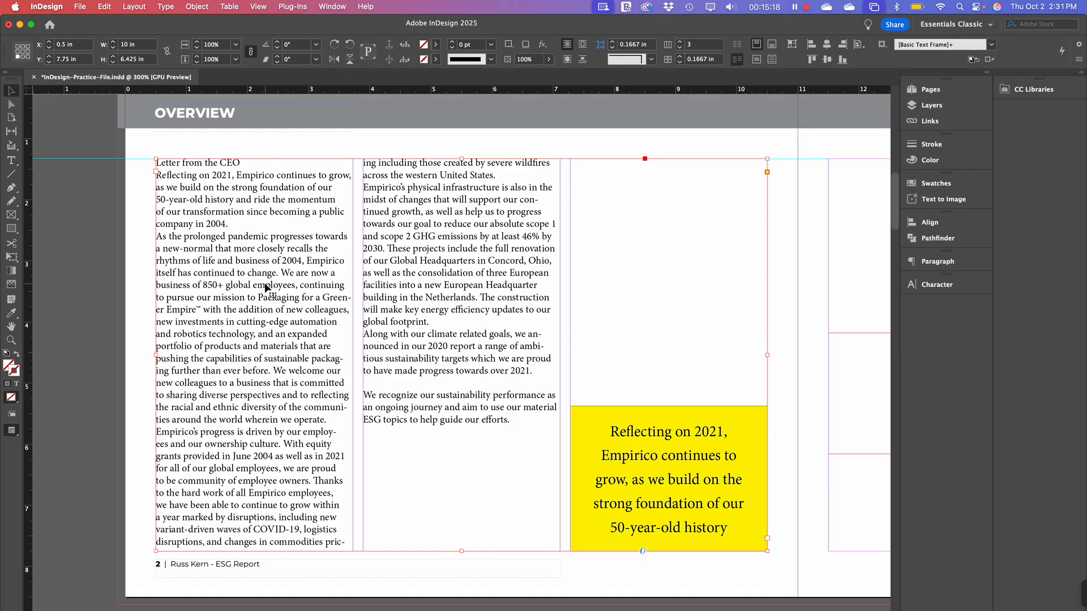
scroll(297, 373, down, 2)
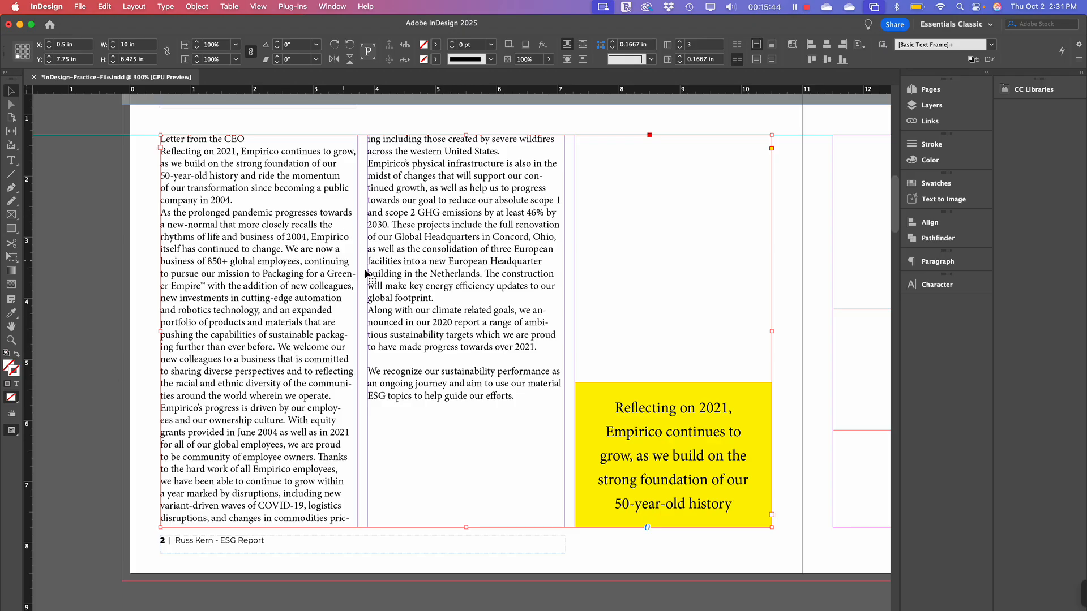
key(t)
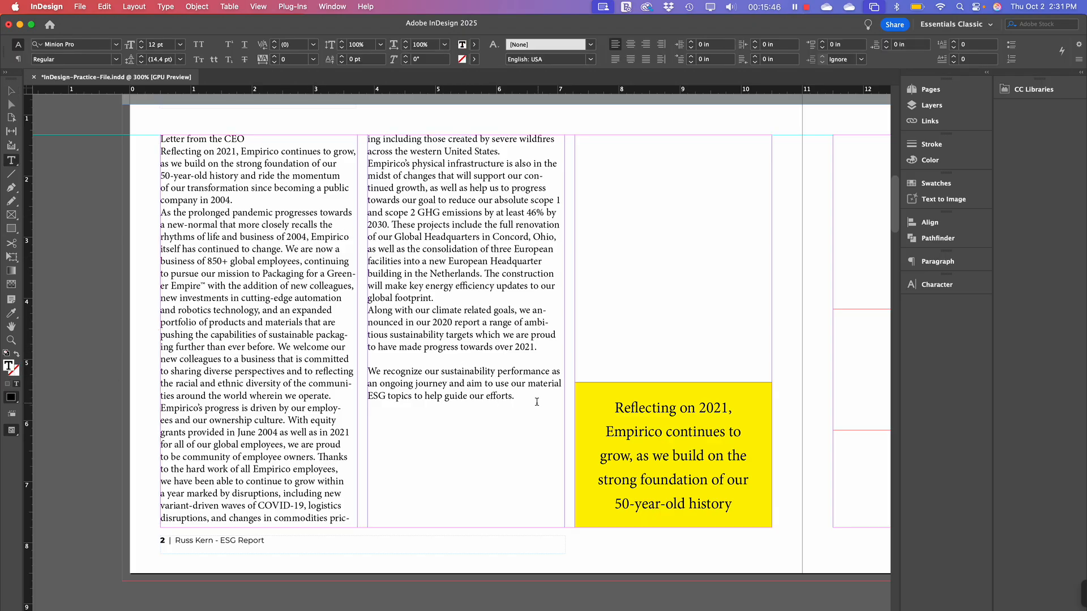
click(513, 400)
drag(514, 396, 131, 140)
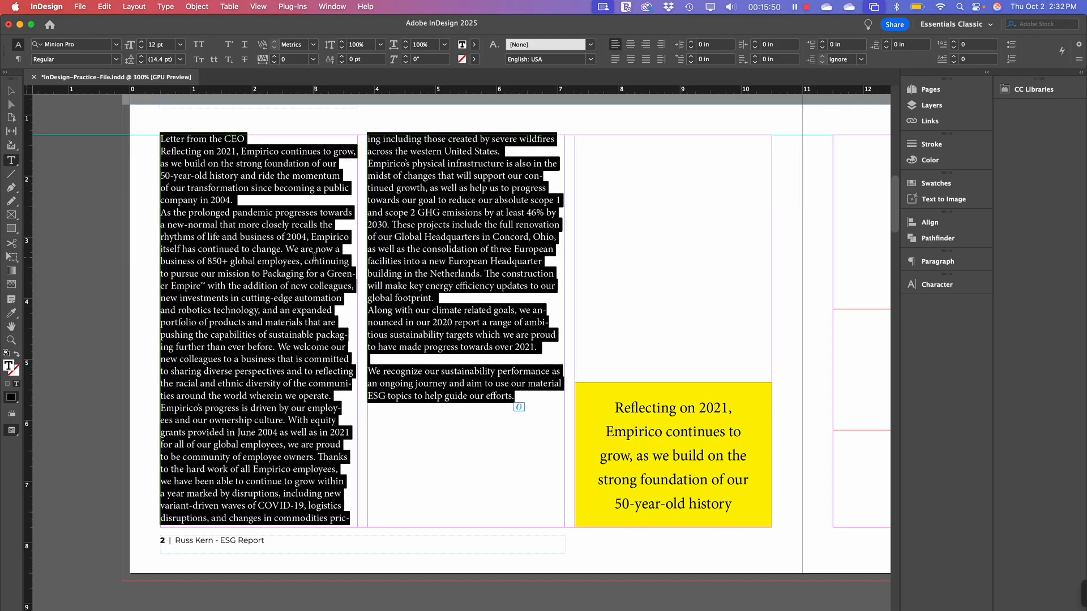
click(507, 455)
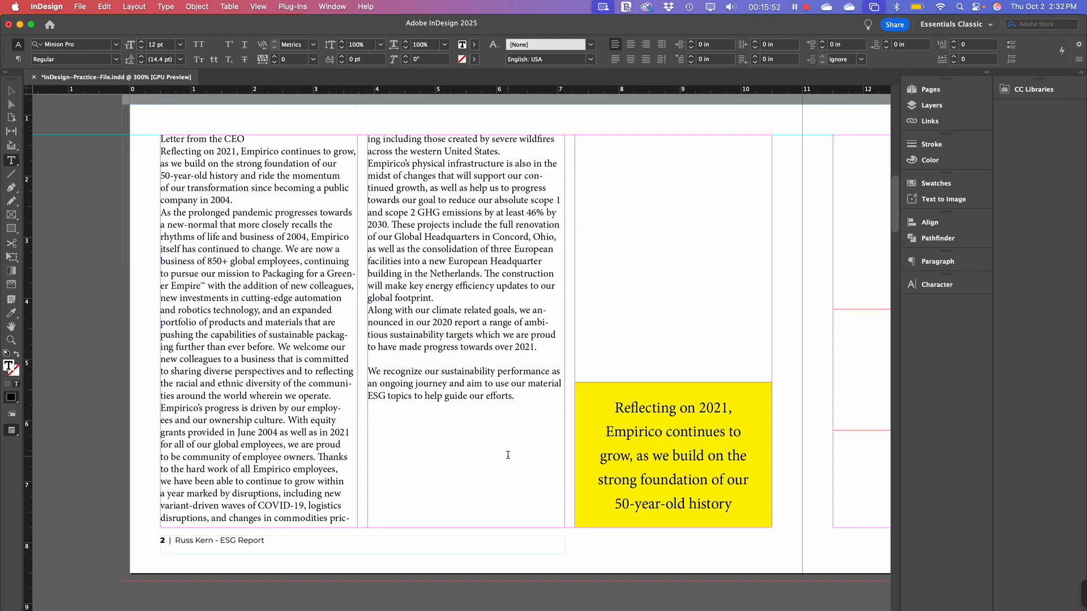
click(492, 384)
drag(524, 396, 132, 154)
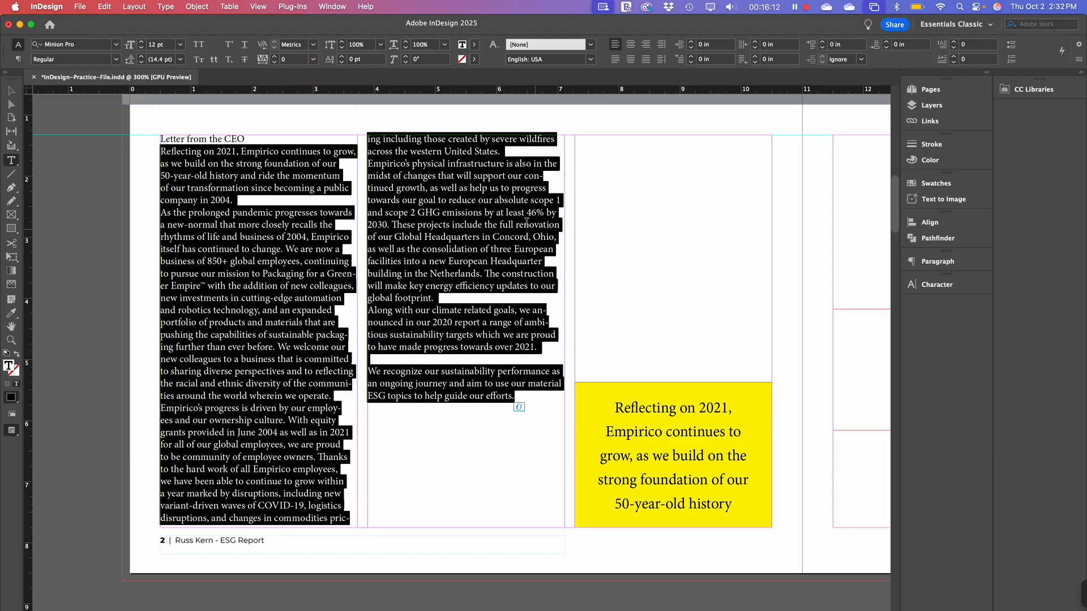
Browse the font list in the Character settings, previewing different typefaces on the selected letter body text
click(96, 44)
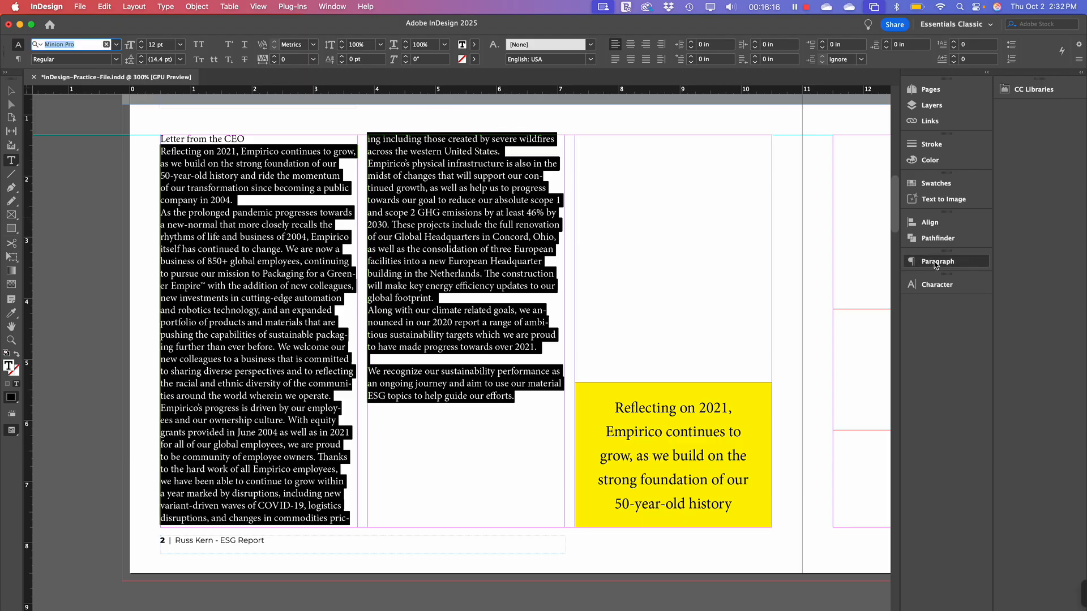
click(933, 265)
click(934, 285)
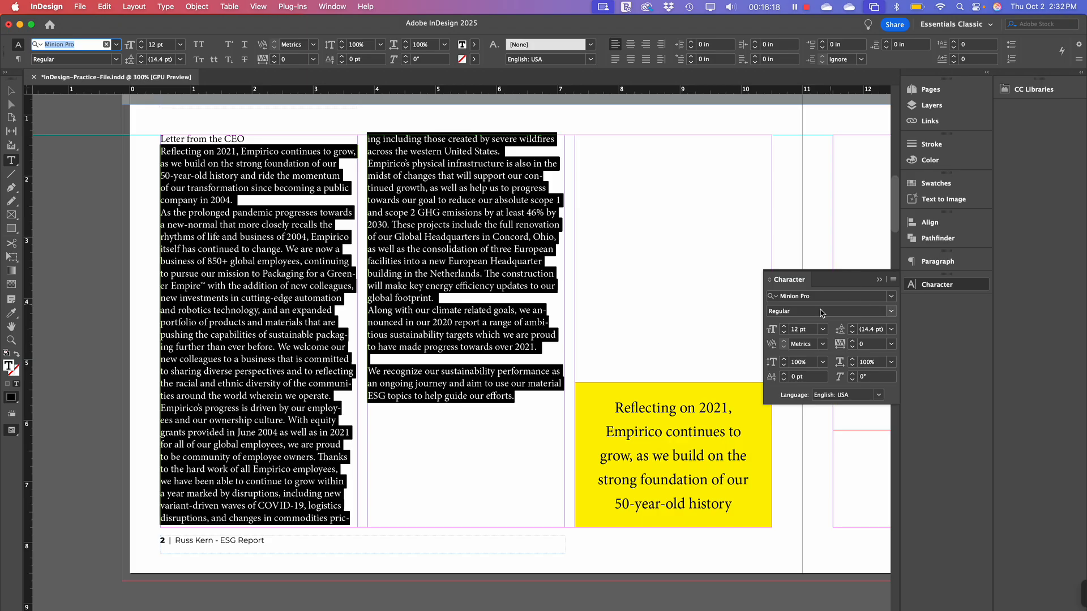
click(891, 301)
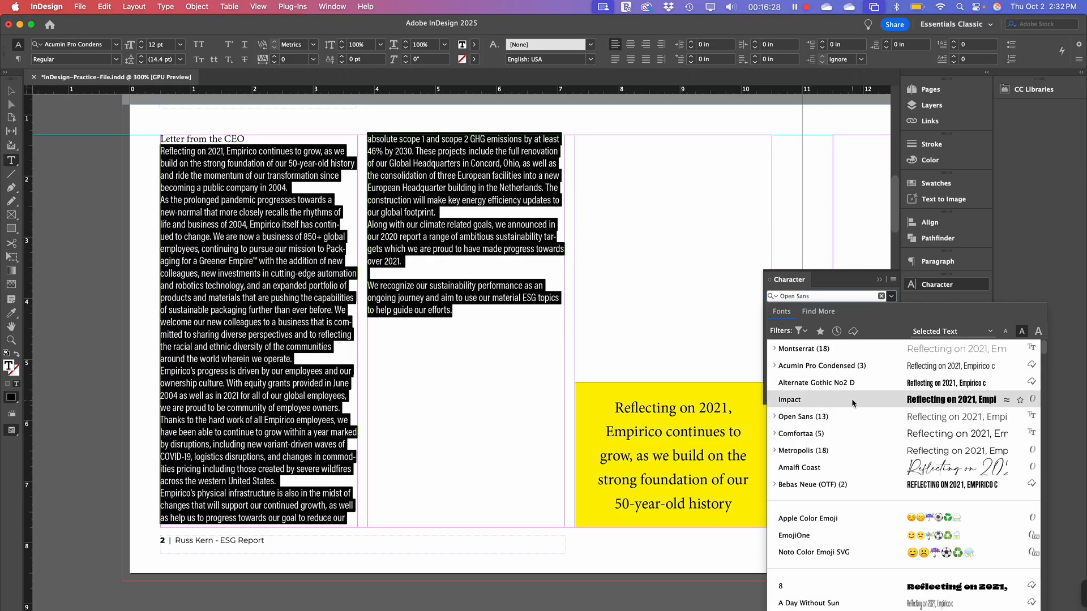
scroll(853, 400, down, 5)
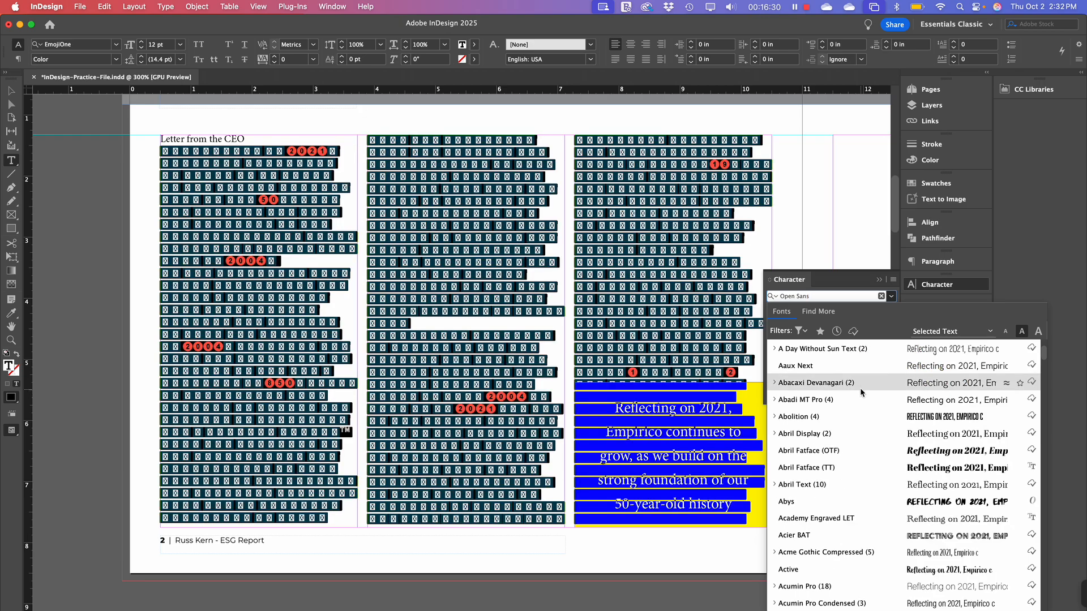
scroll(860, 391, up, 5)
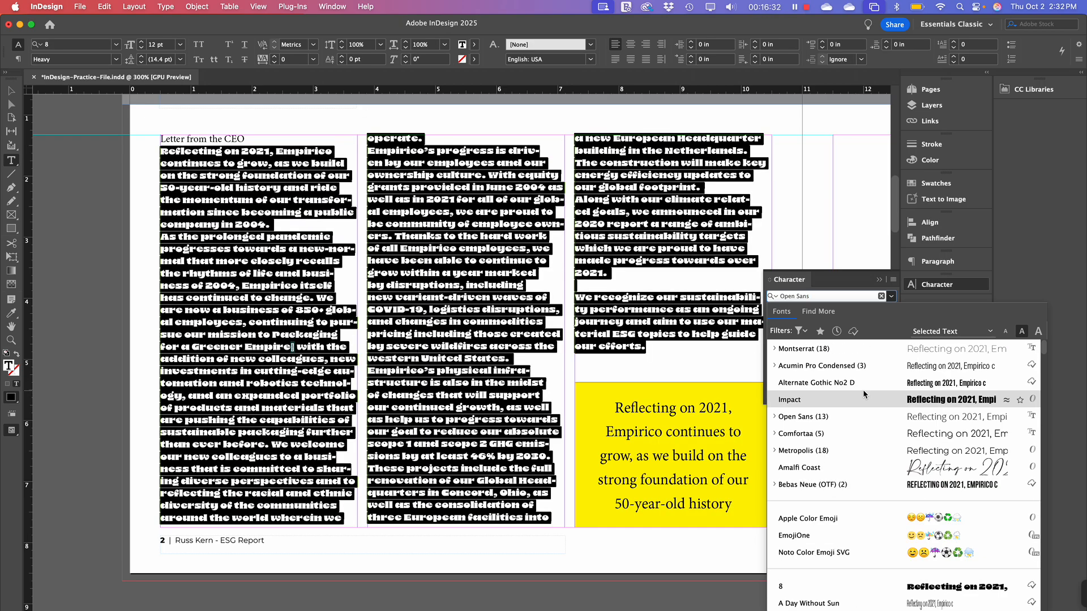
scroll(861, 387, down, 8)
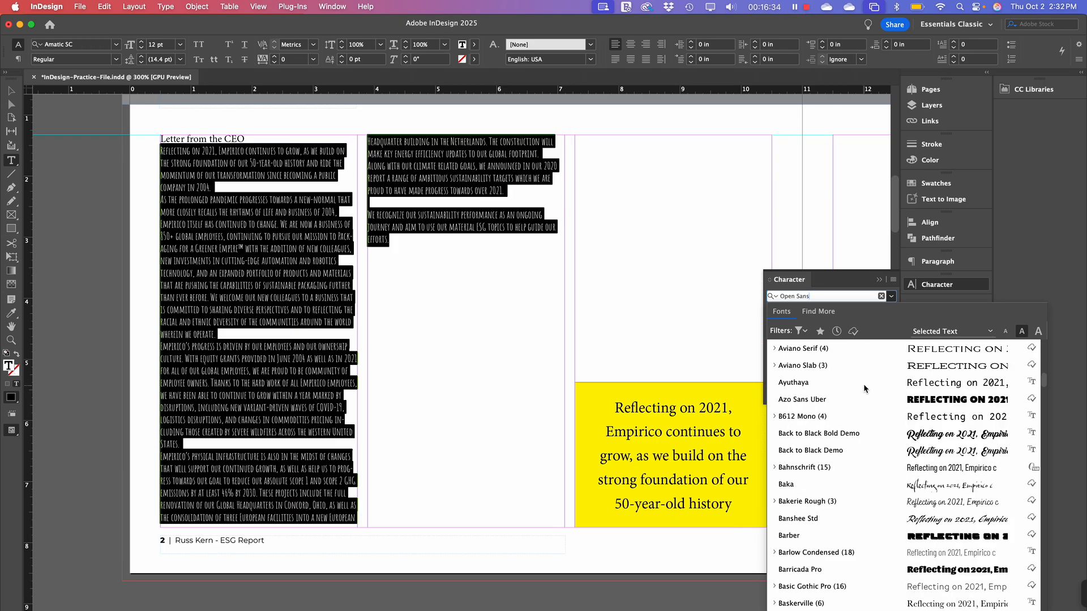
scroll(864, 390, down, 6)
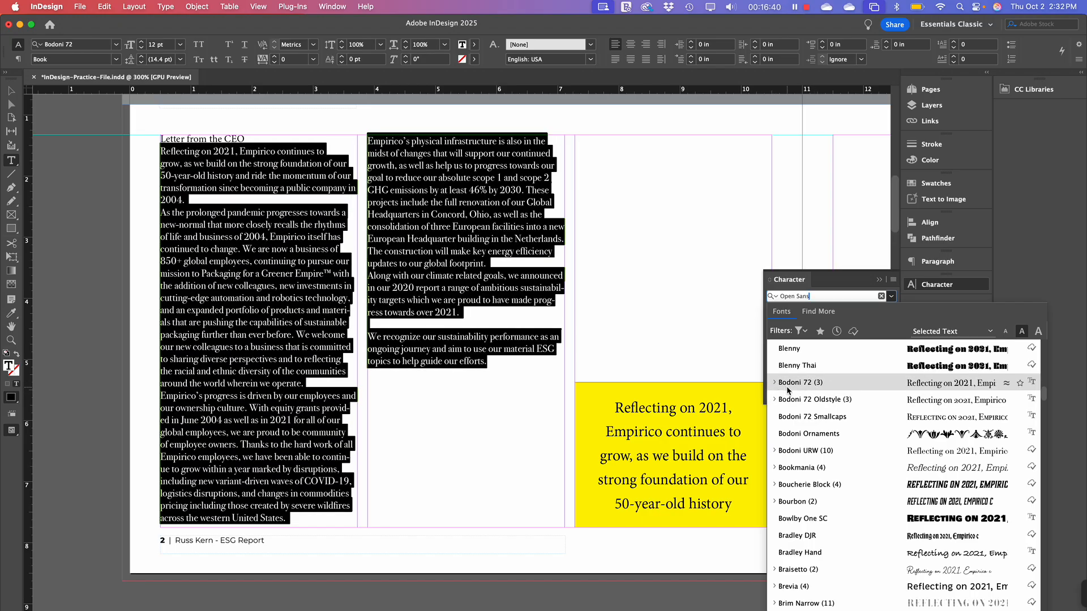
scroll(804, 392, down, 5)
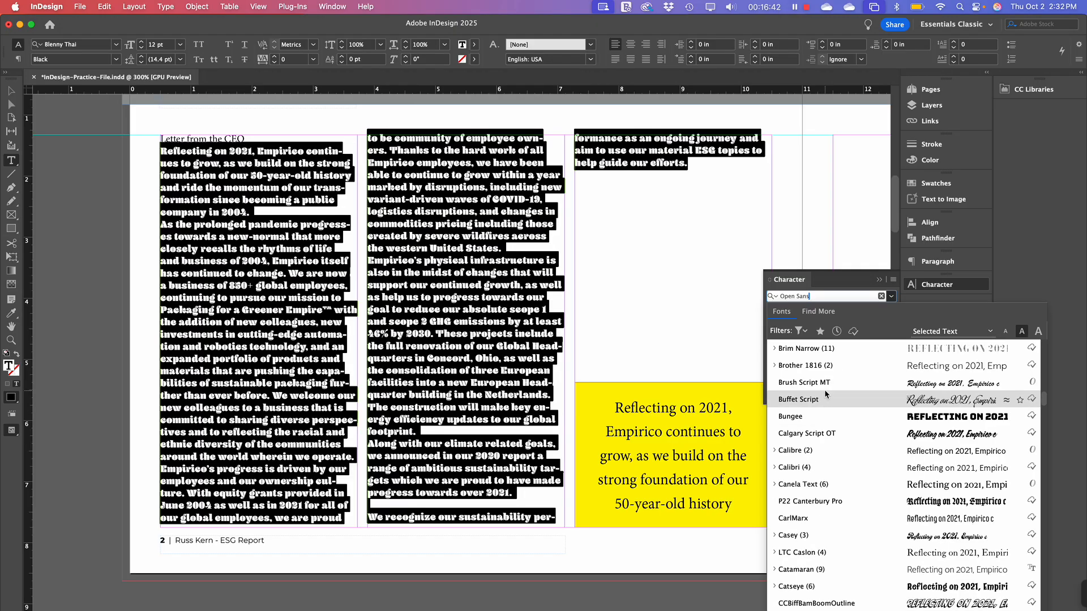
click(825, 397)
scroll(823, 390, down, 4)
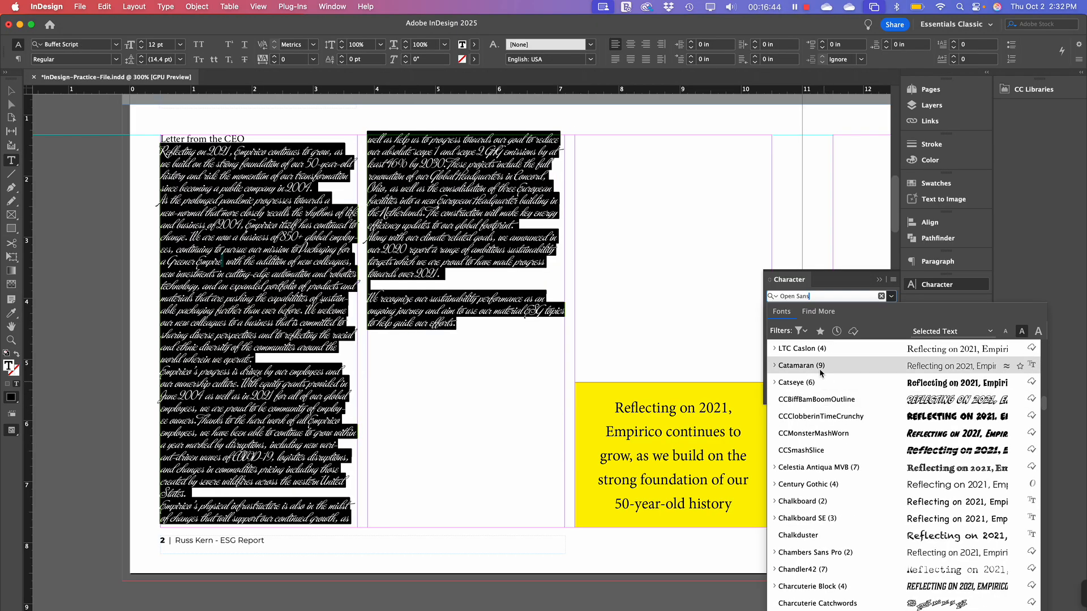
scroll(824, 397, down, 8)
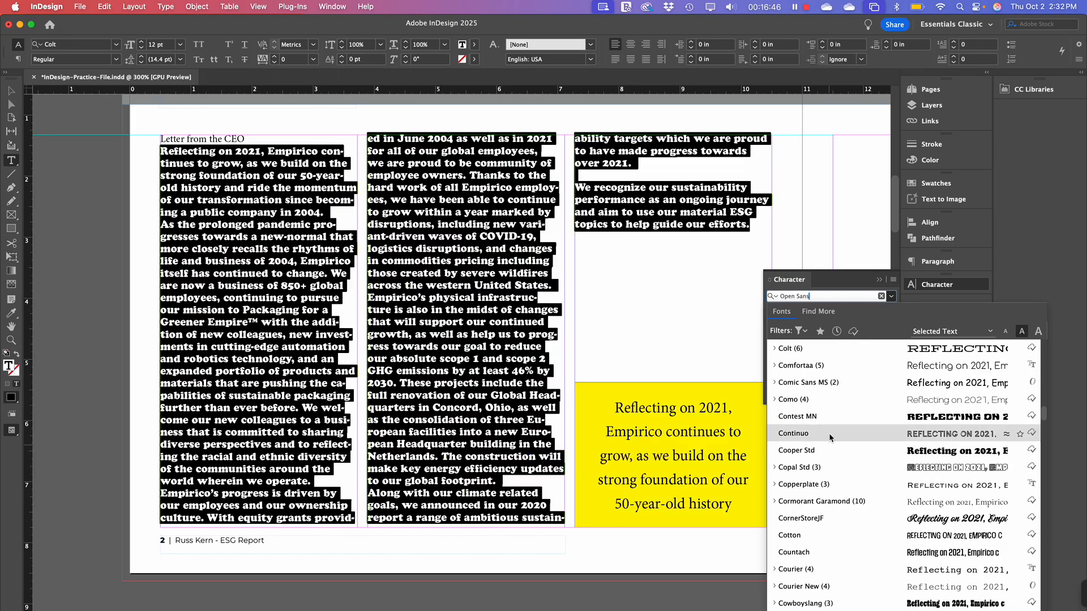
scroll(826, 418, up, 8)
click(822, 402)
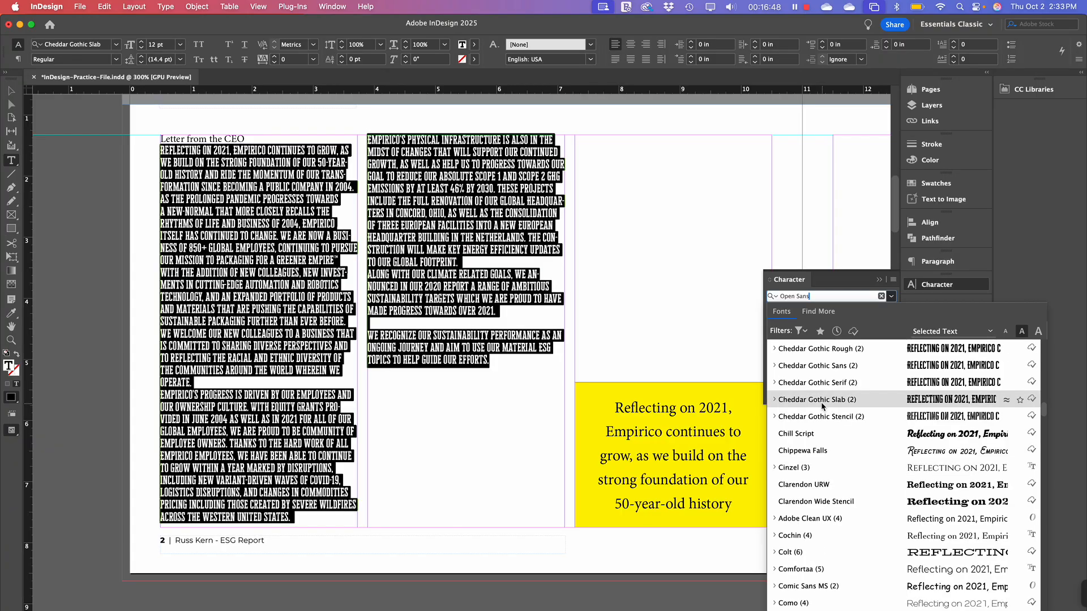
Apply the Century Gothic font to the letter's body text and deselect it
scroll(858, 388, up, 5)
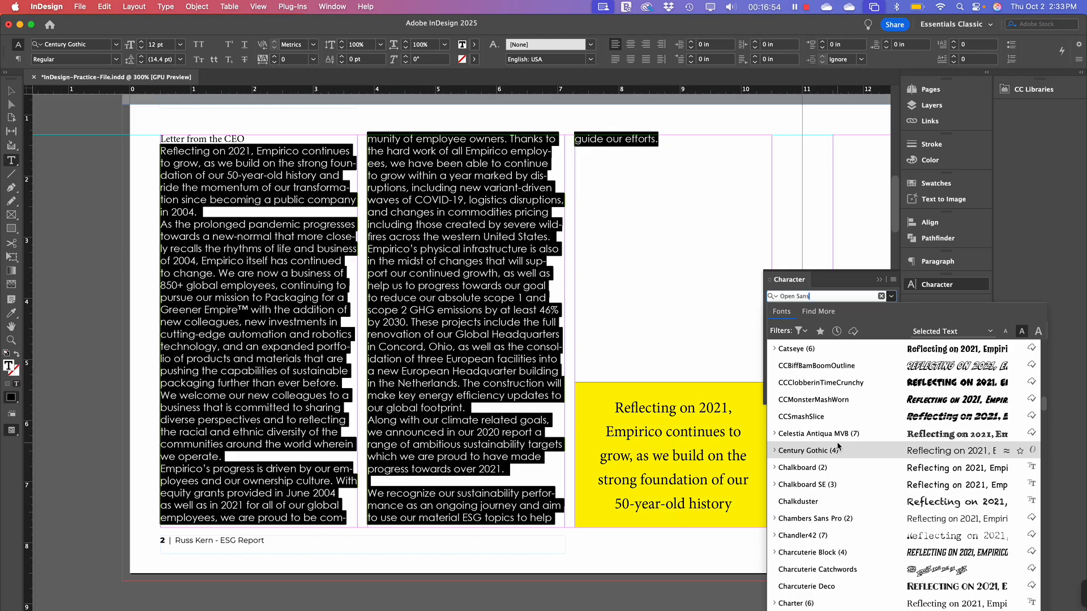
click(784, 453)
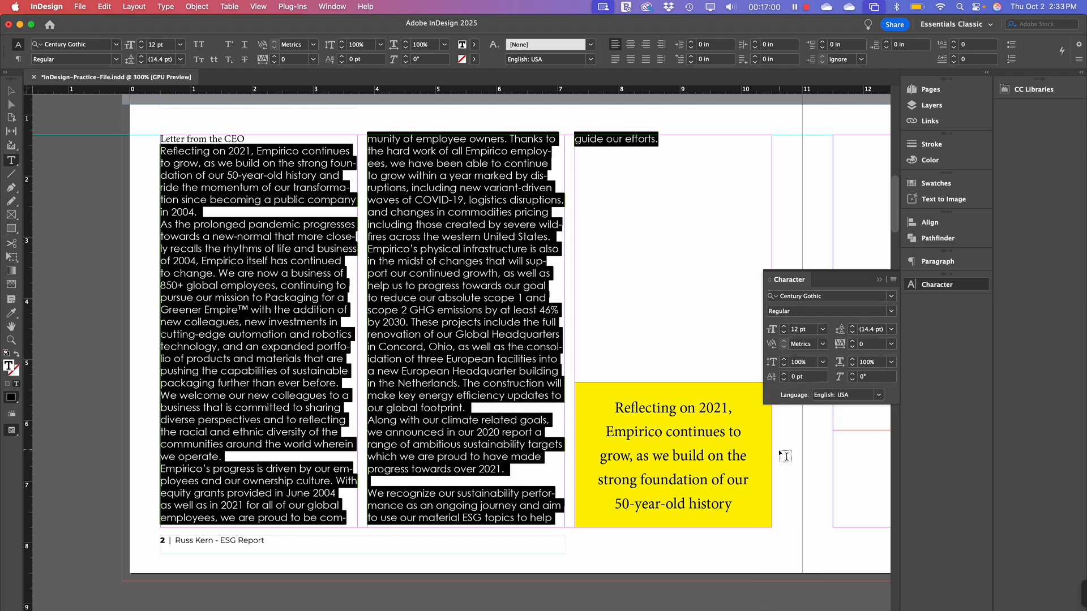
click(426, 297)
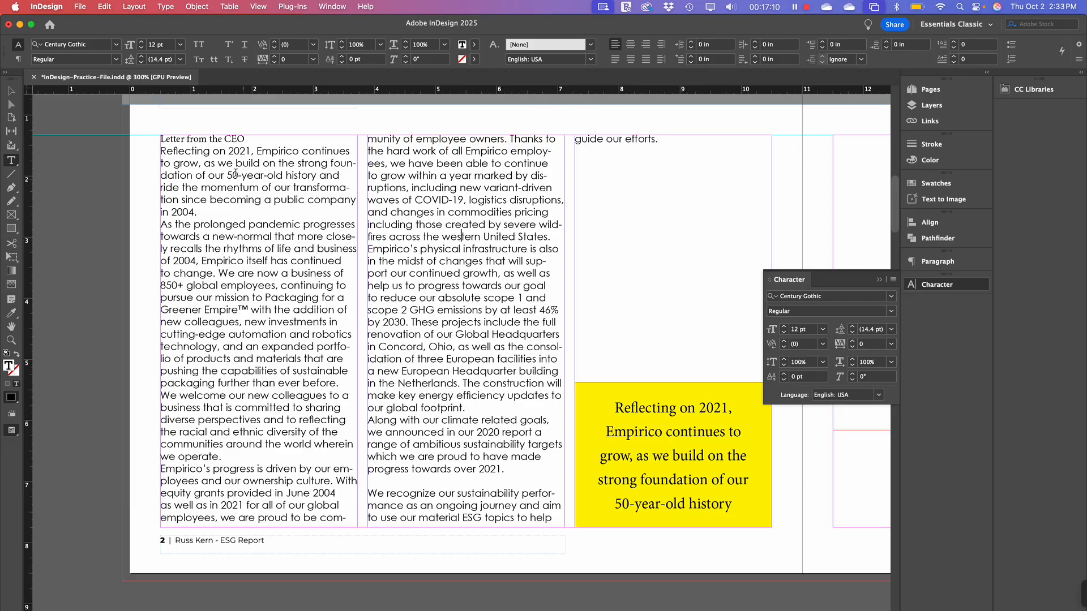
Select the letter's body text in the first two columns, excluding the heading, and set its font size to 10 pt
drag(163, 150, 564, 539)
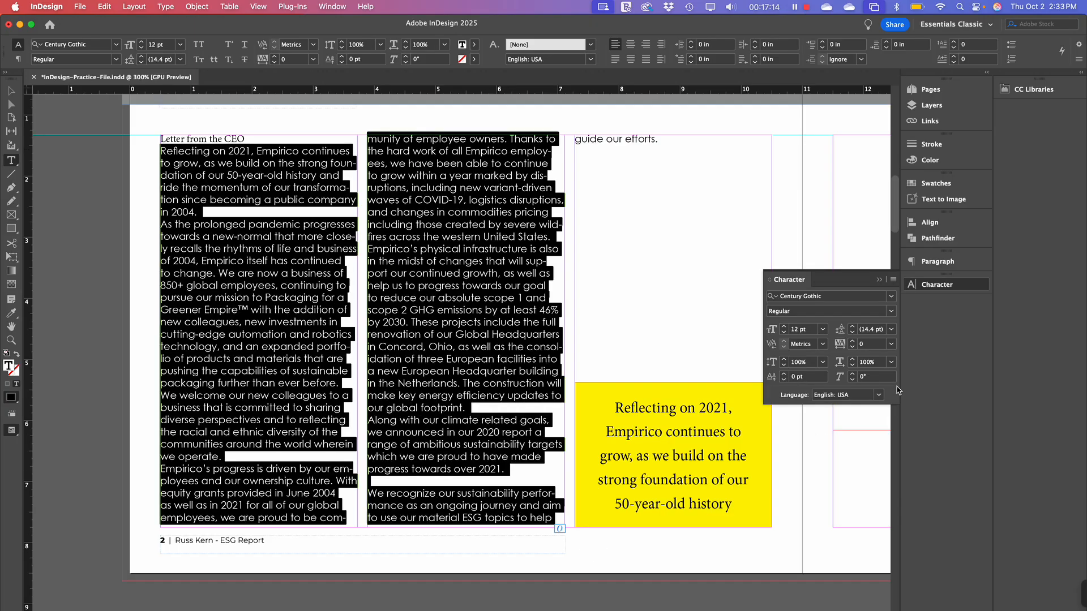
click(784, 333)
click(784, 334)
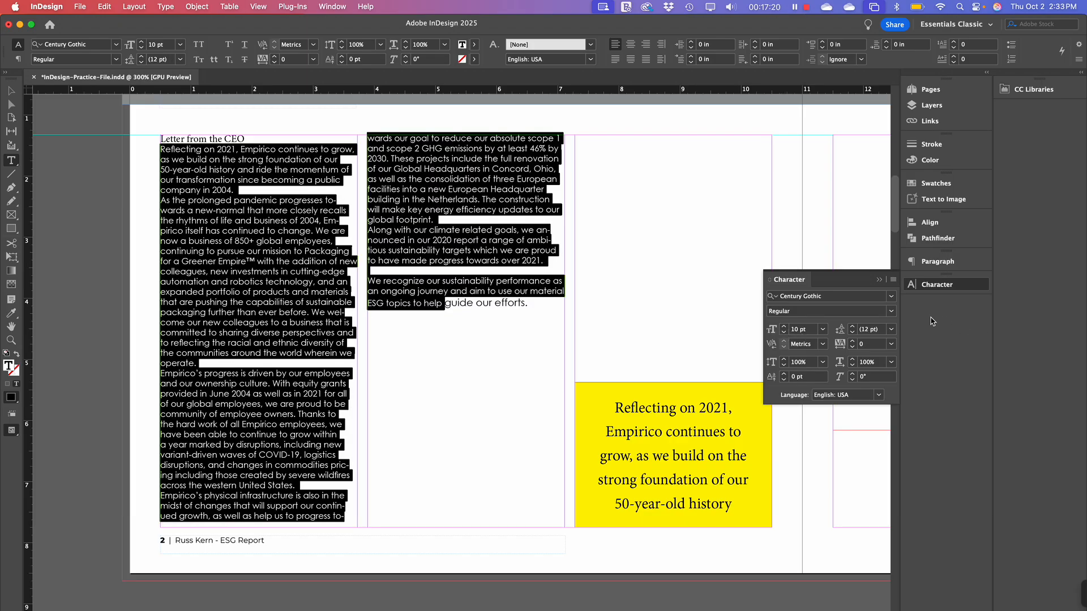
Set the leading of the selected letter body text to 16 pt and deselect it
click(853, 327)
click(853, 330)
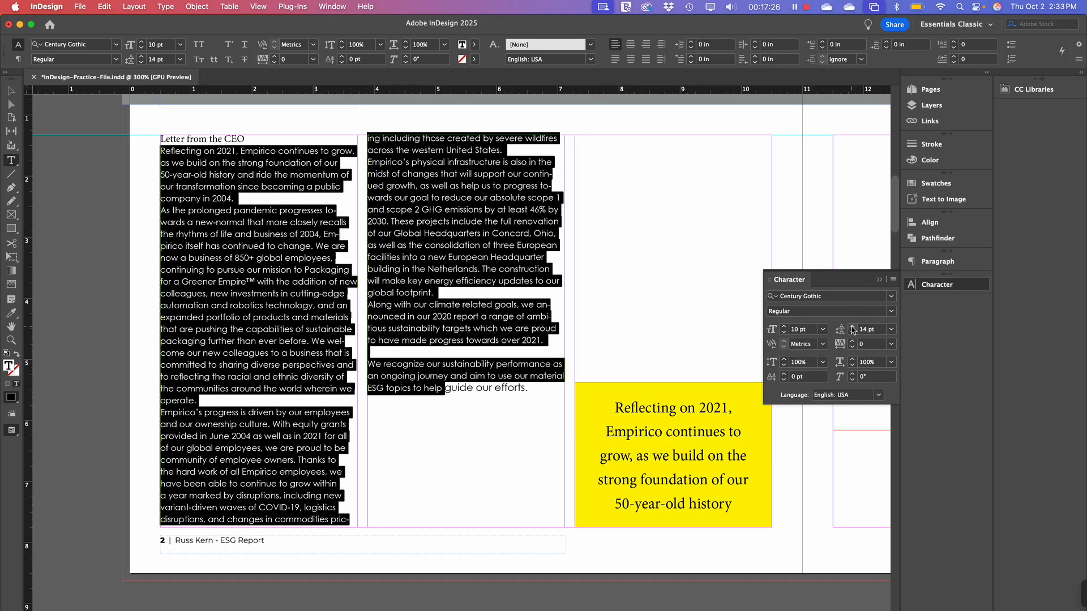
click(854, 331)
click(853, 331)
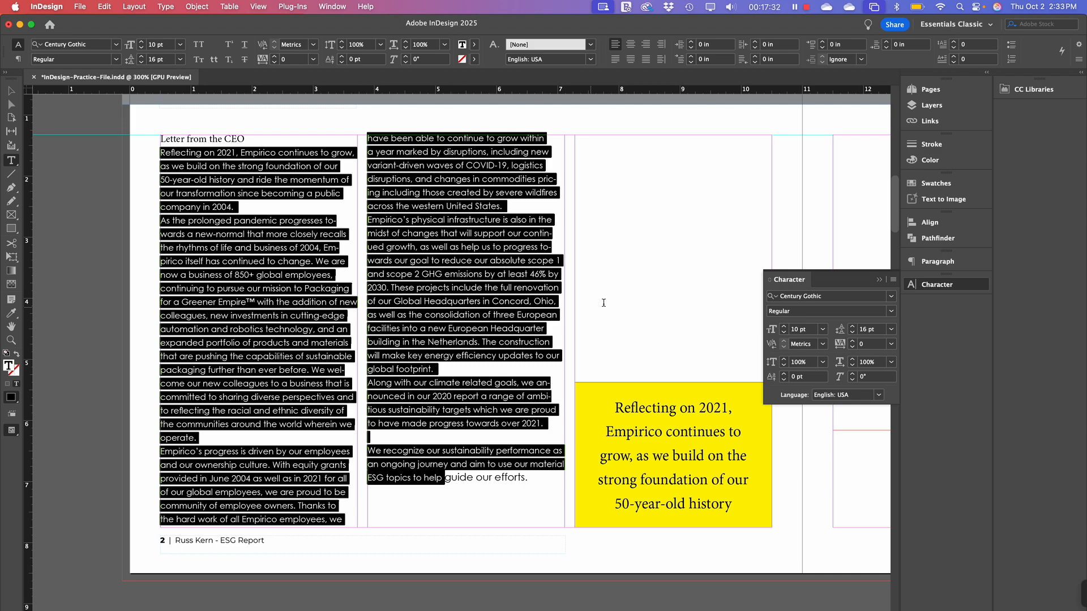
click(430, 414)
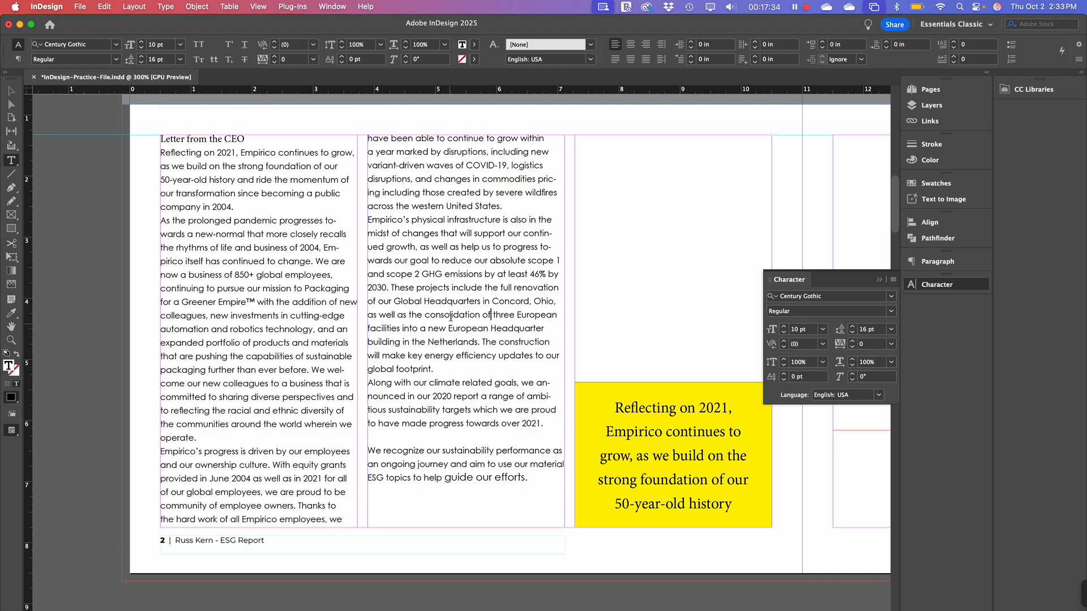
drag(439, 247, 463, 342)
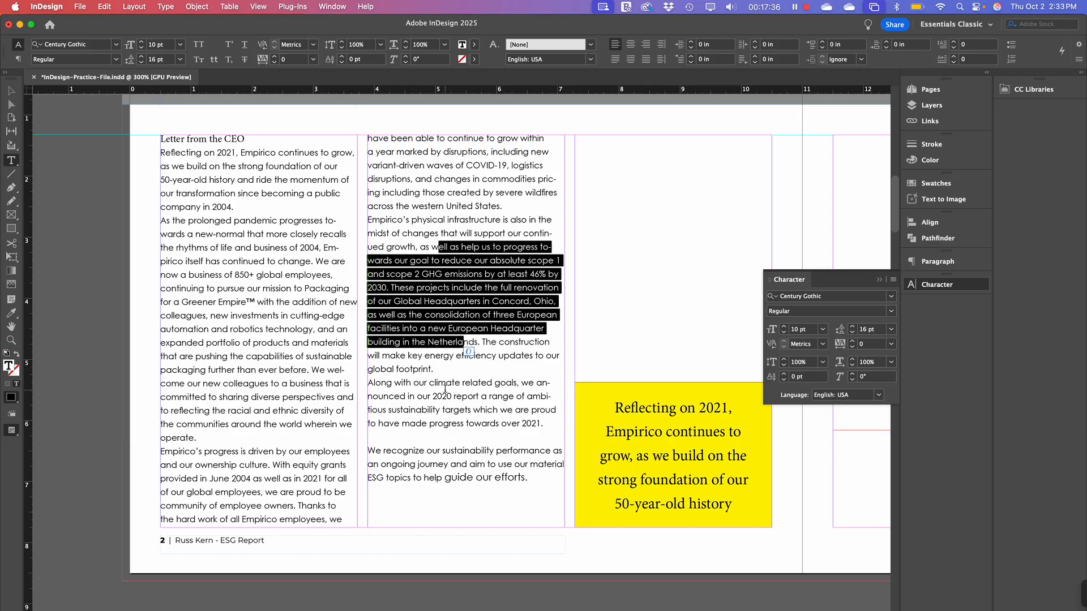
click(444, 390)
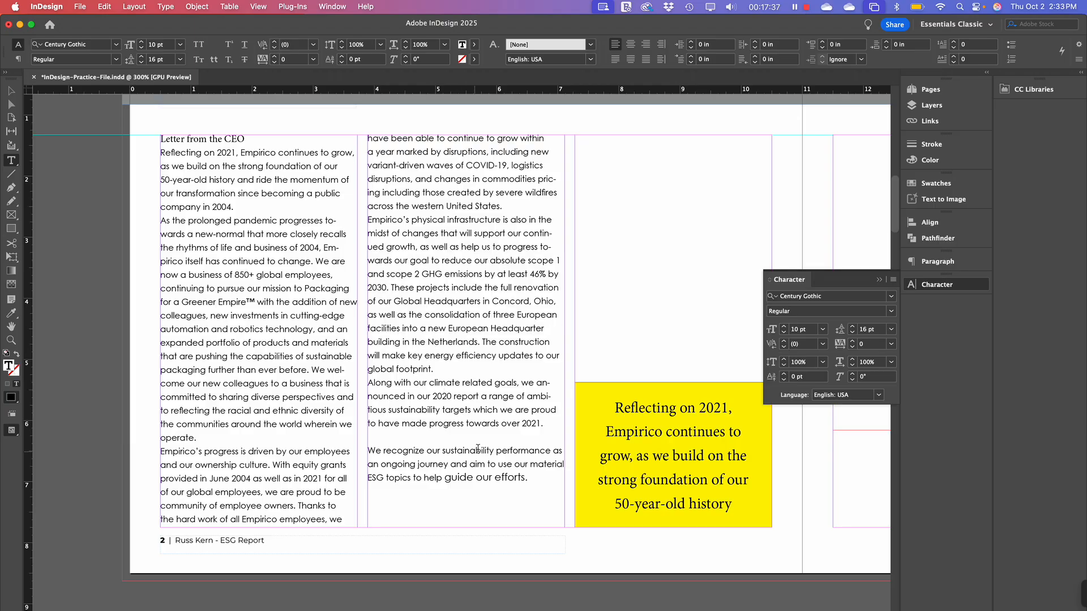
click(380, 440)
Select all the letter's body text below the heading and set its paragraph space after to 0.125 in
drag(537, 482, 144, 156)
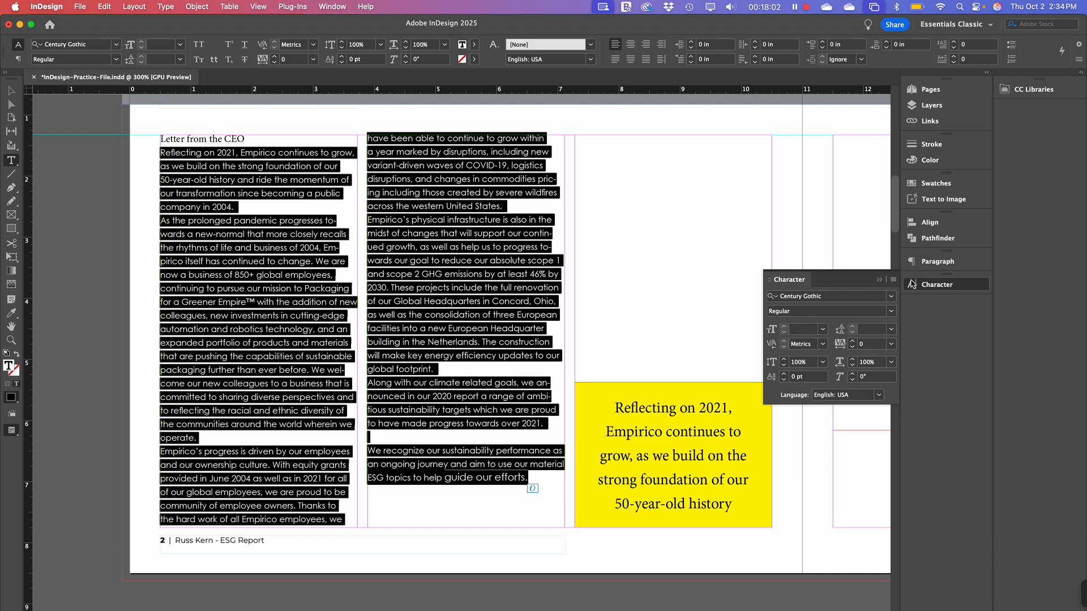
click(927, 262)
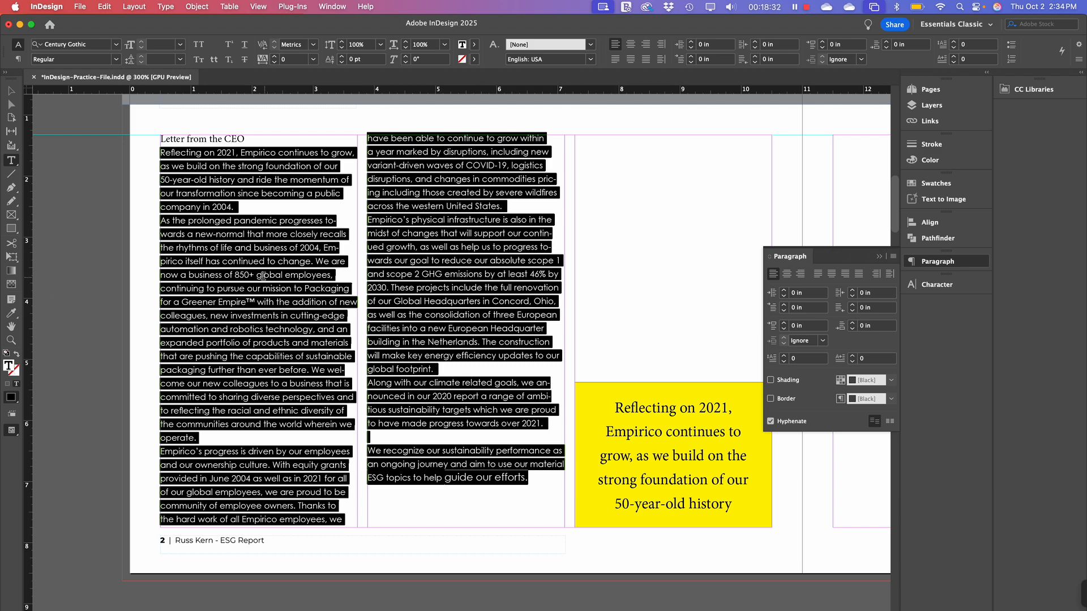
click(853, 325)
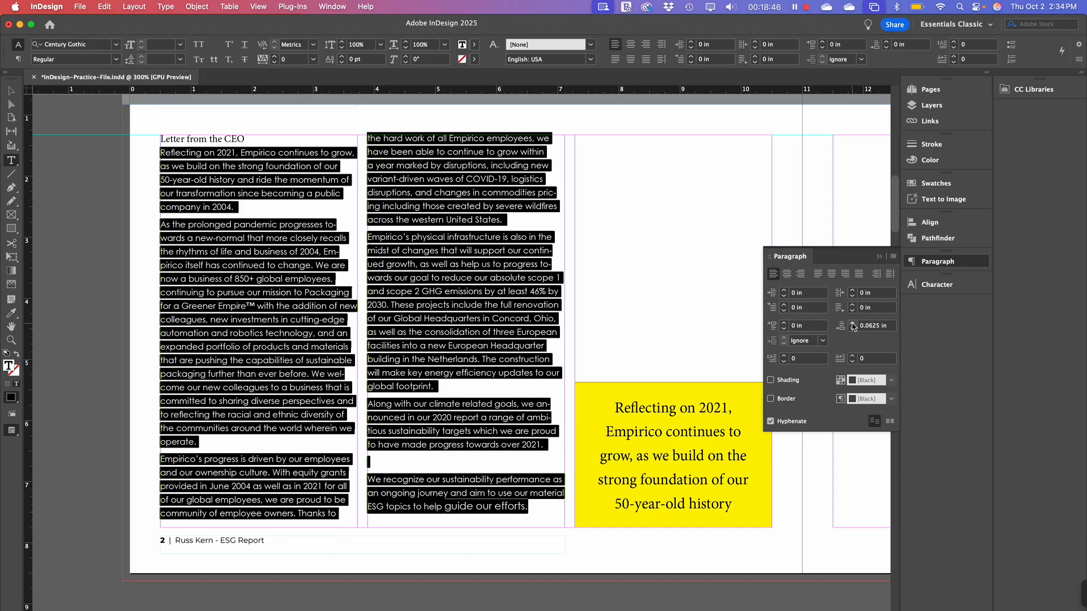
click(853, 324)
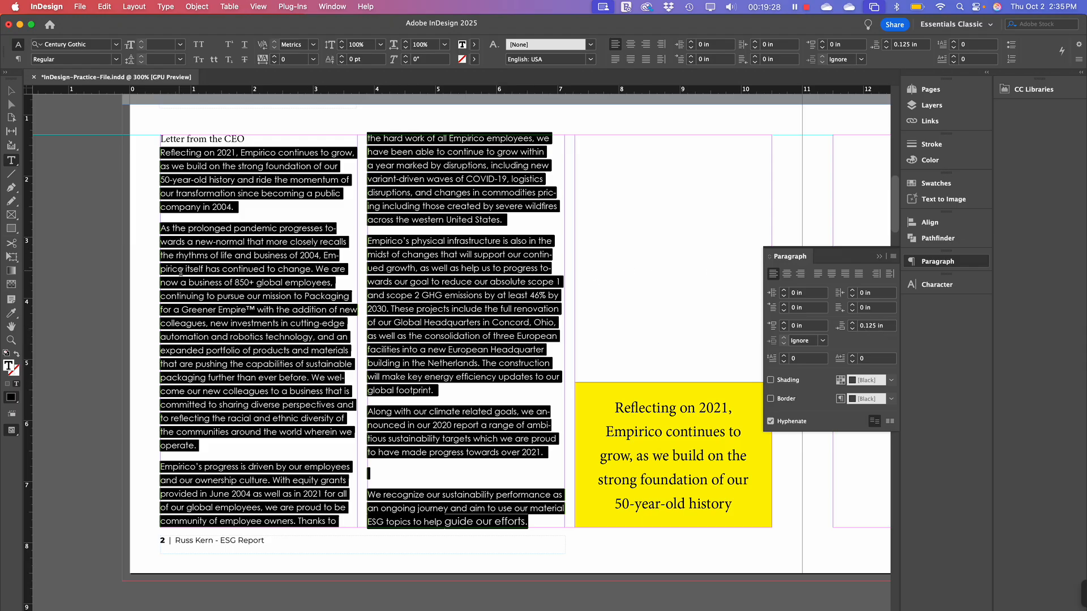
click(635, 307)
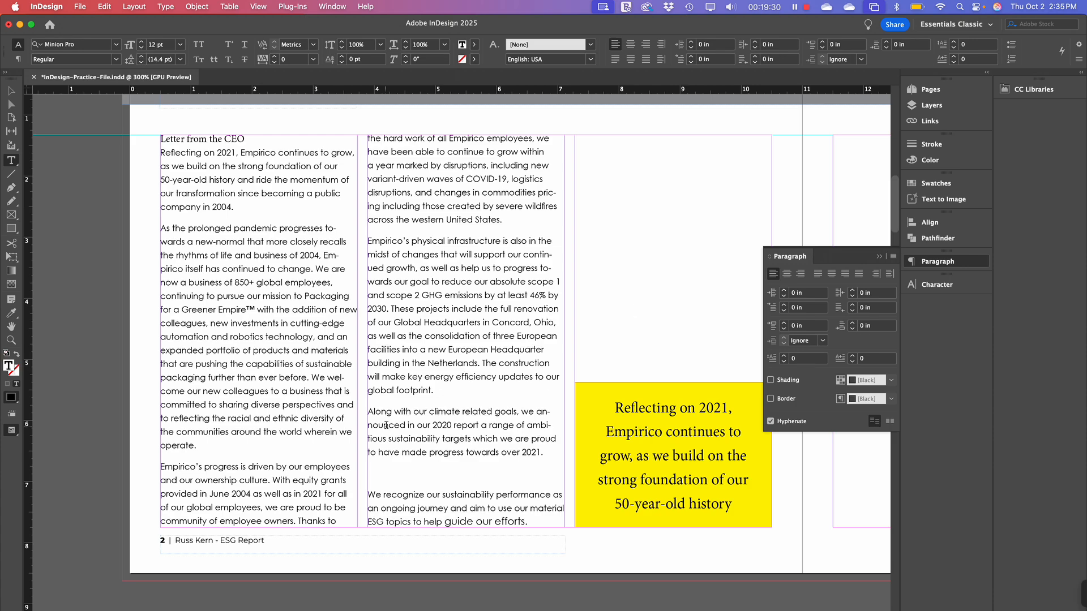
Copy the letter's last paragraph, "We recognize our sustainability performance…", and remove it from the second column
click(370, 475)
drag(528, 522, 368, 494)
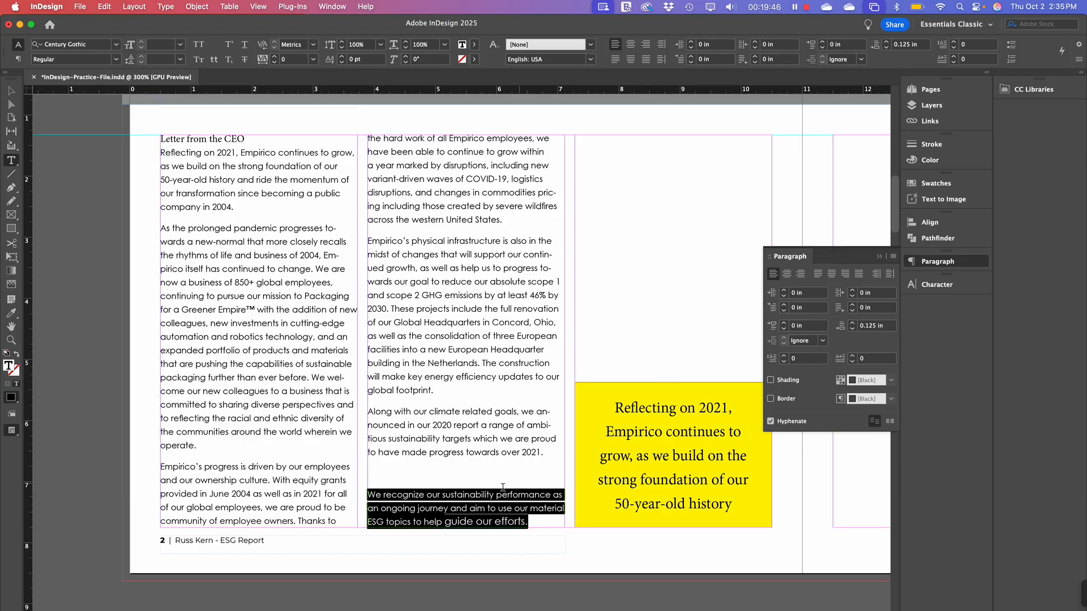
click(530, 521)
drag(530, 522, 366, 494)
key(super+c)
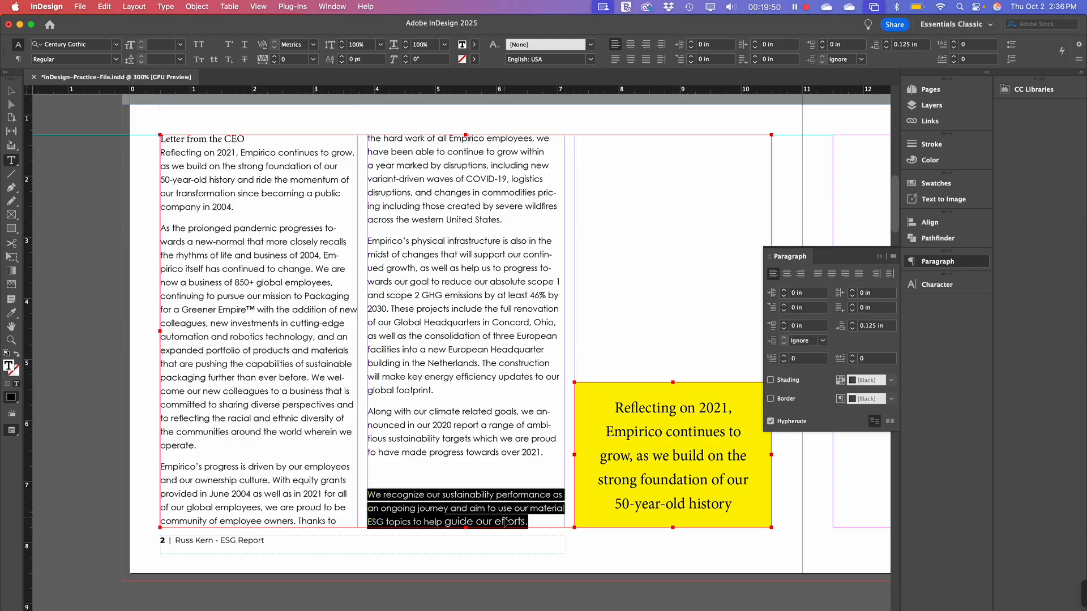
key(BackSpace)
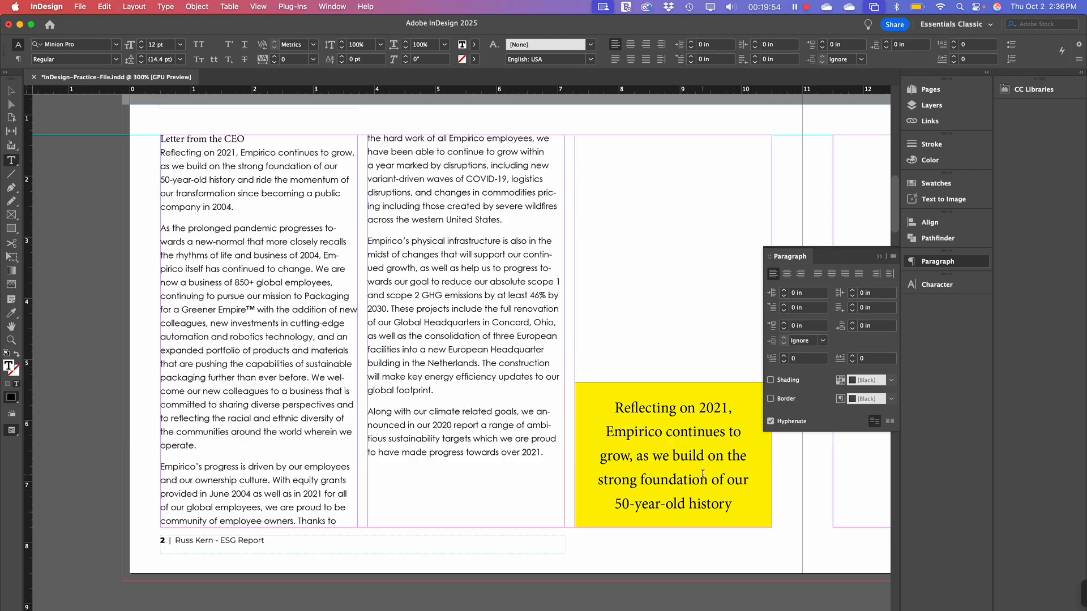
Replace all the text in the yellow callout frame with the copied "We recognize our sustainability performance…" paragraph
key(super+a)
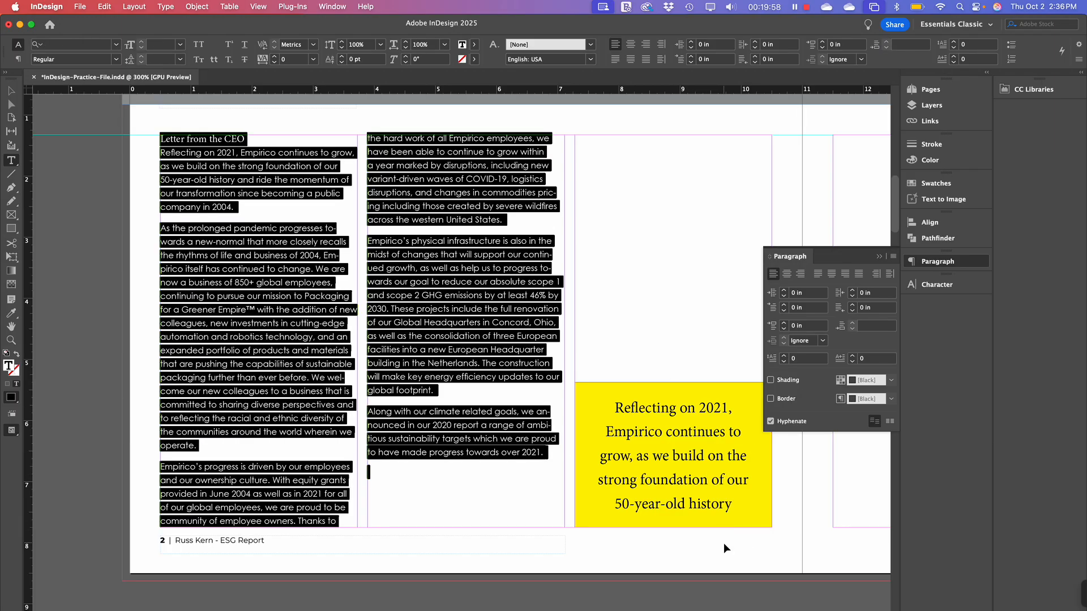
click(725, 514)
click(722, 506)
double_click(718, 506)
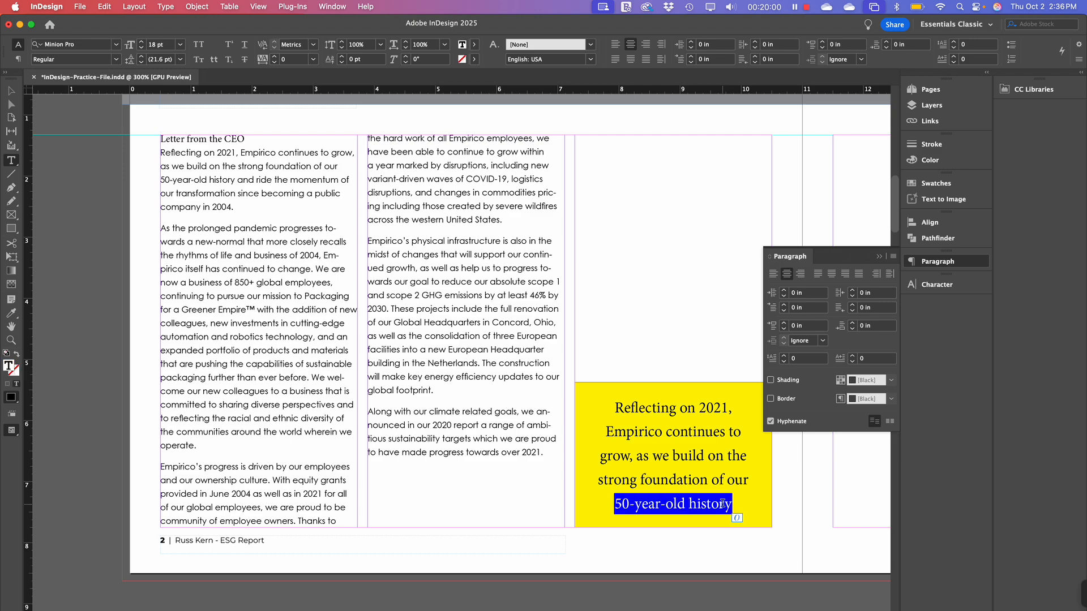
click(715, 505)
key(super+v)
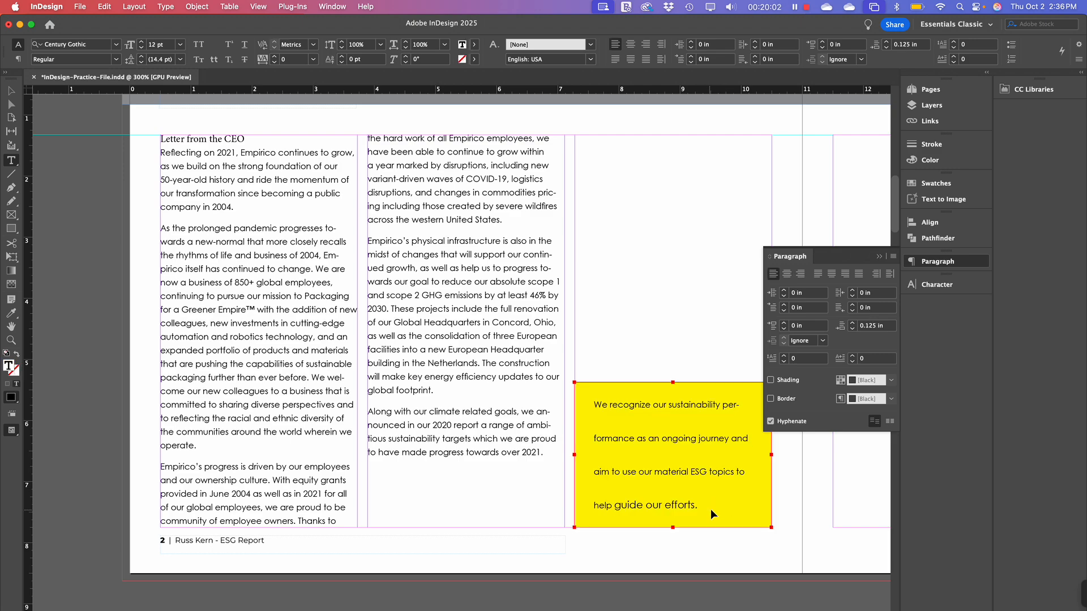
click(661, 562)
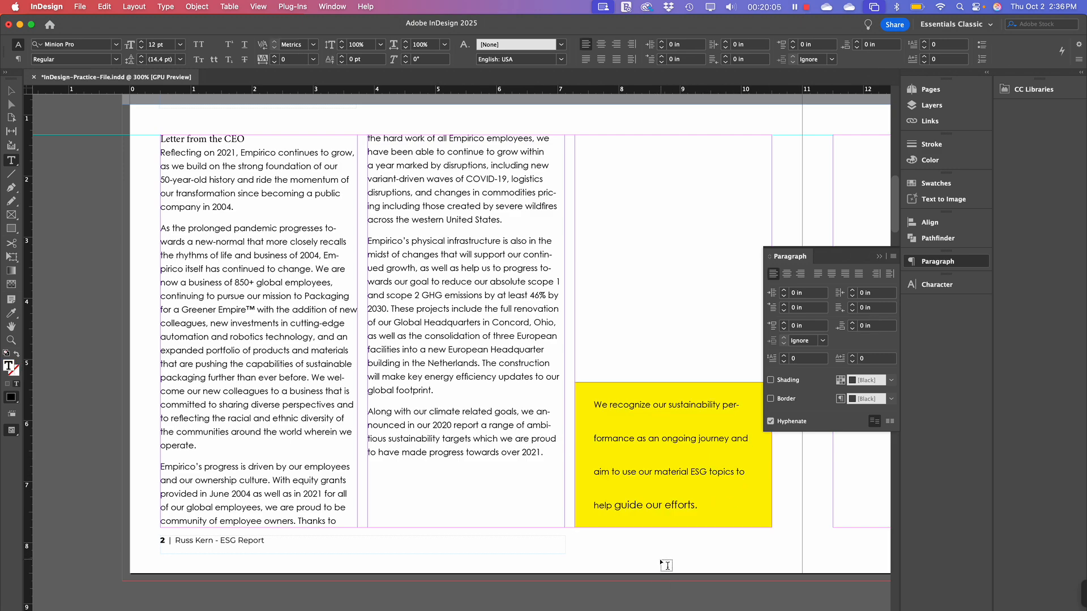
Select the whole last paragraph of the letter's second column, "Along with our climate related goals…"
click(11, 90)
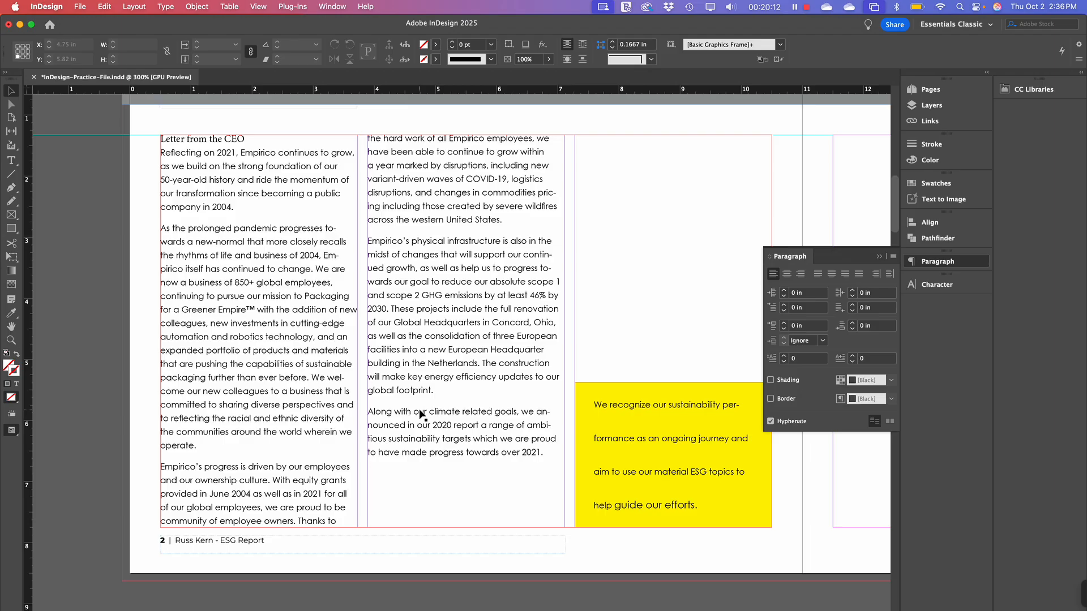
click(450, 227)
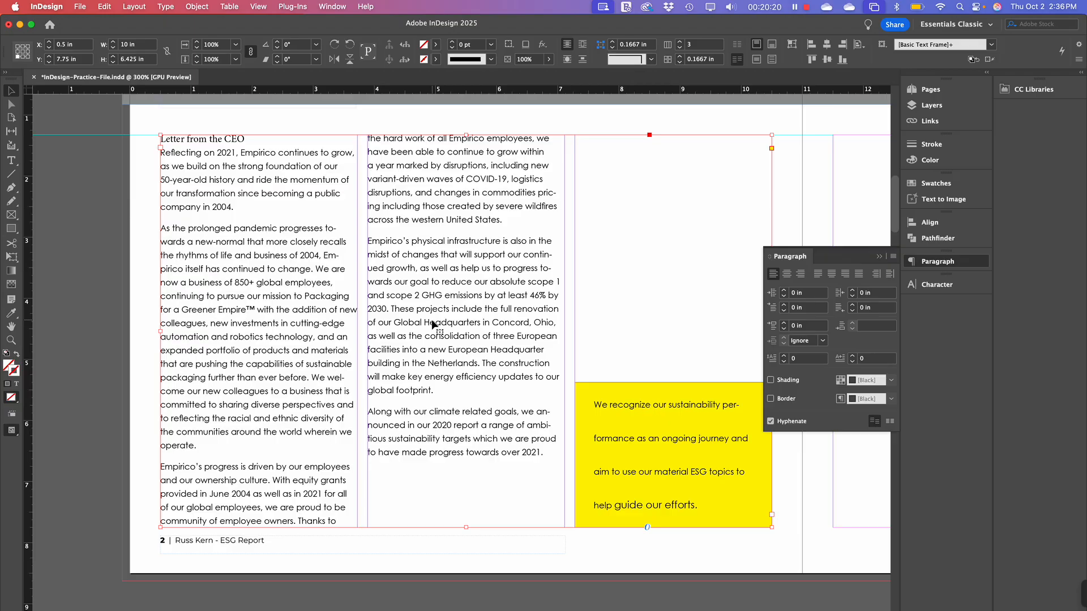
double_click(464, 452)
drag(549, 458, 360, 381)
double_click(406, 379)
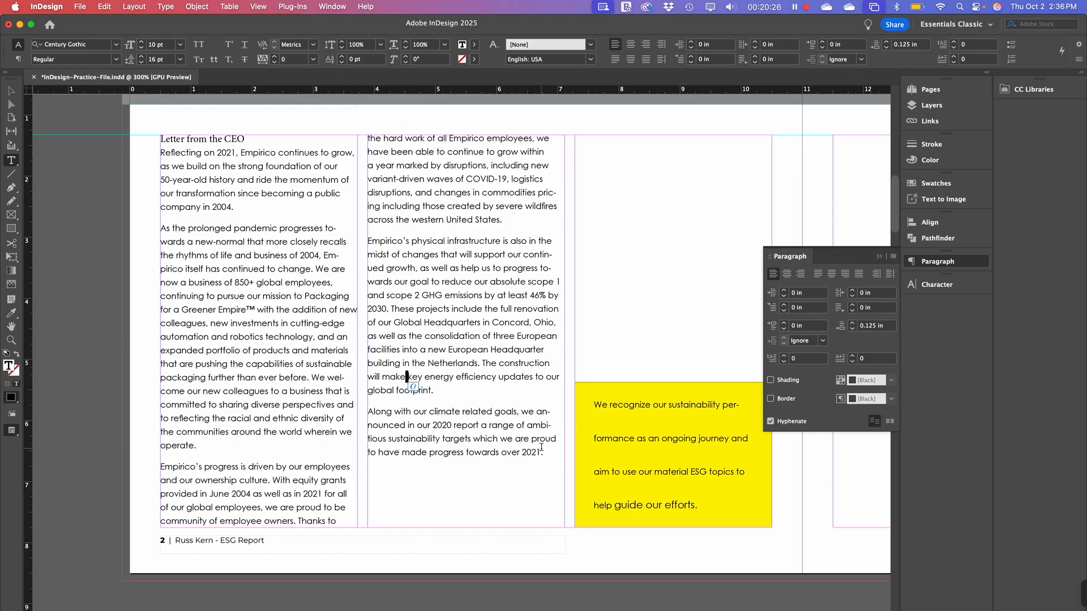
drag(543, 451, 366, 403)
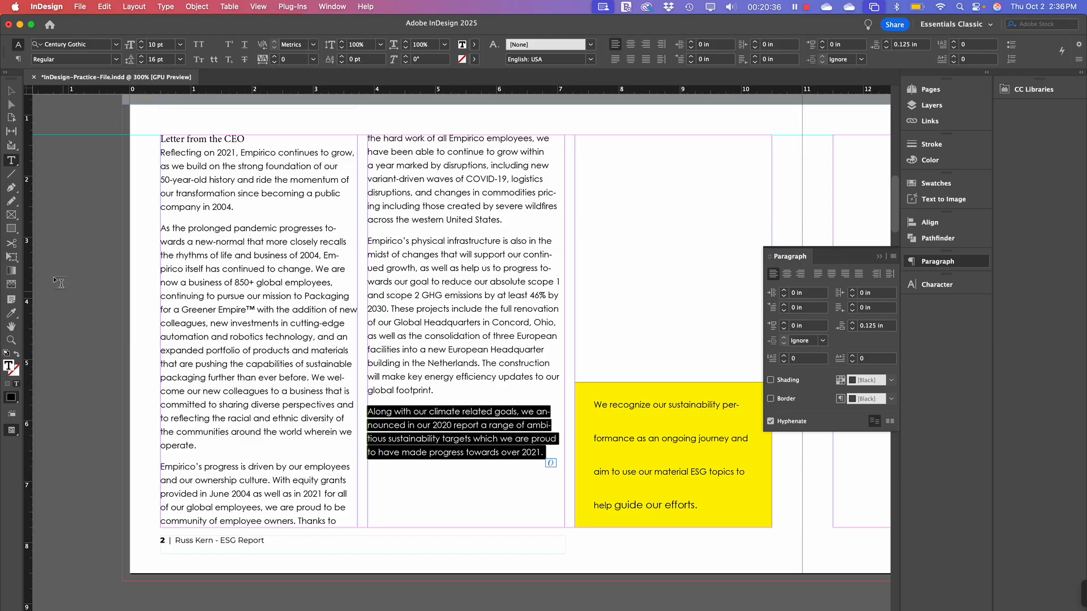
Collapse the floating Paragraph settings and display the document's Paragraph Styles
click(879, 257)
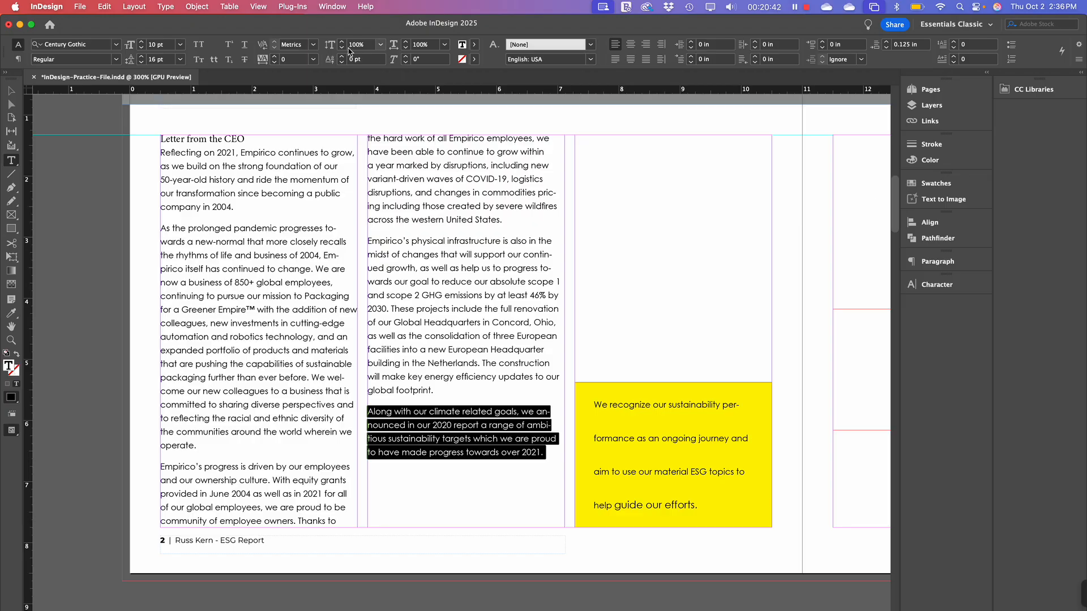
click(340, 7)
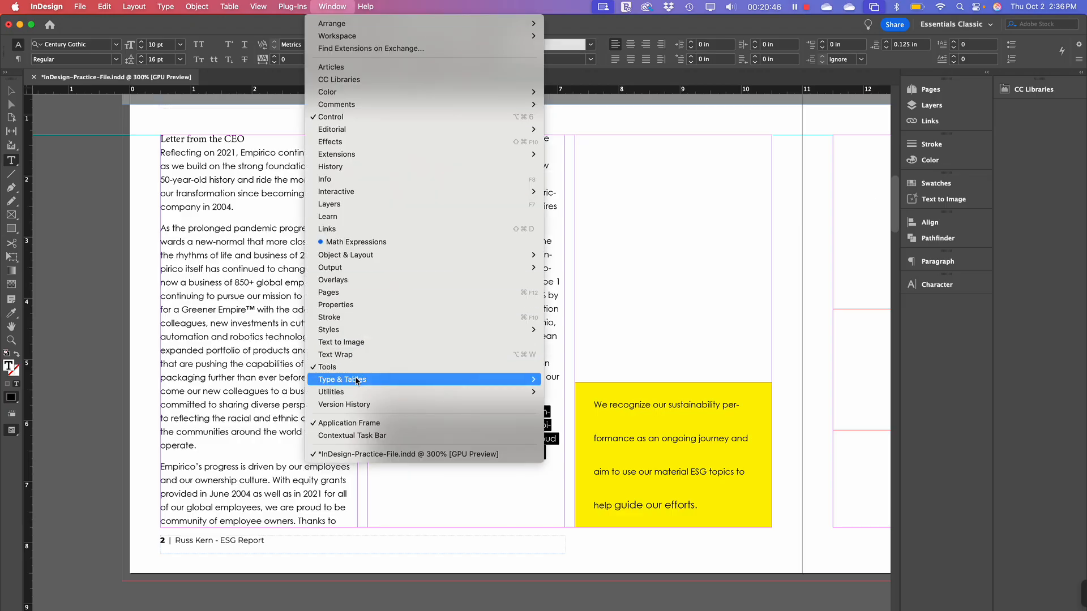
mouse_move(357, 381)
mouse_move(352, 330)
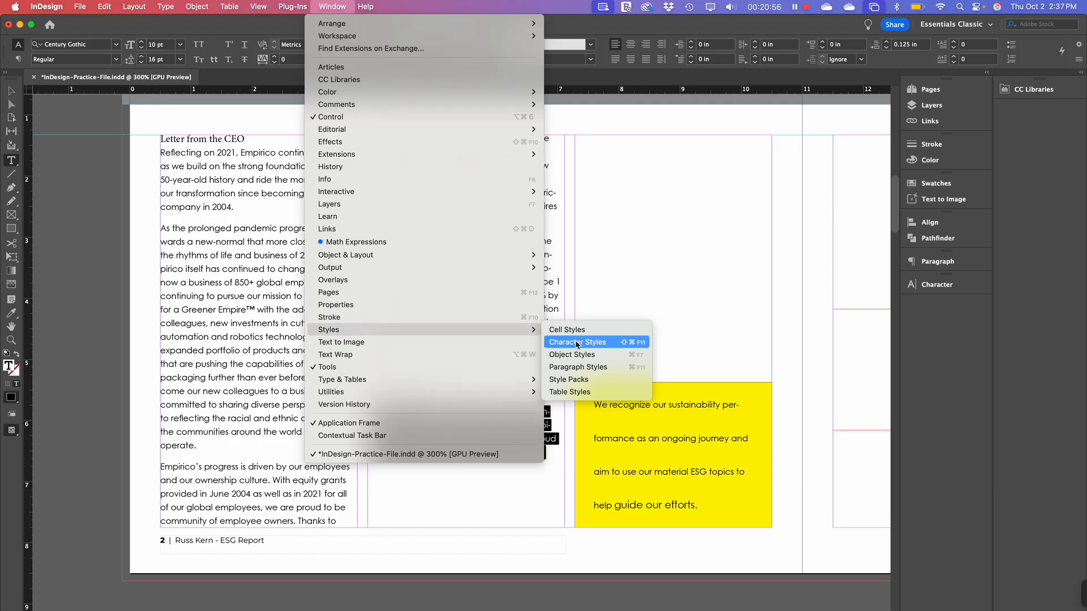
click(593, 369)
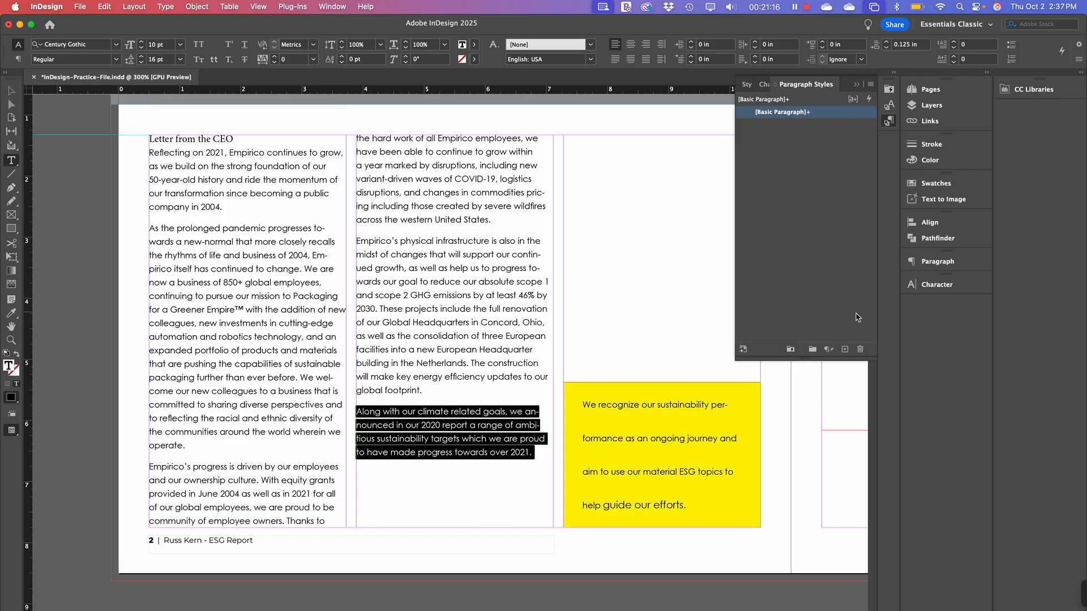
Create a new paragraph style from the selected paragraph's formatting and apply it to that paragraph
click(845, 350)
click(767, 125)
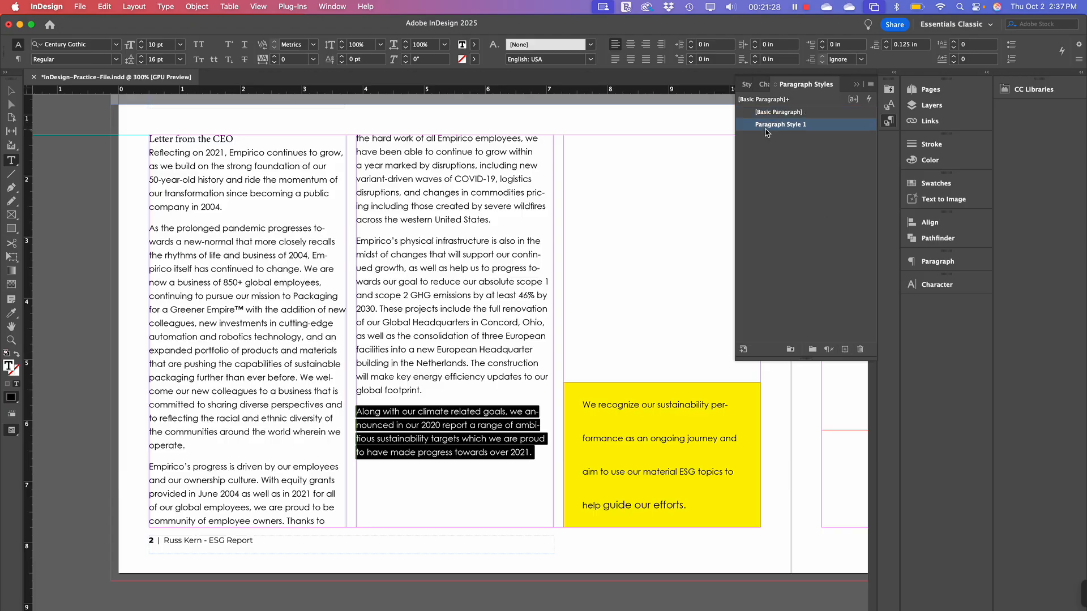
click(766, 129)
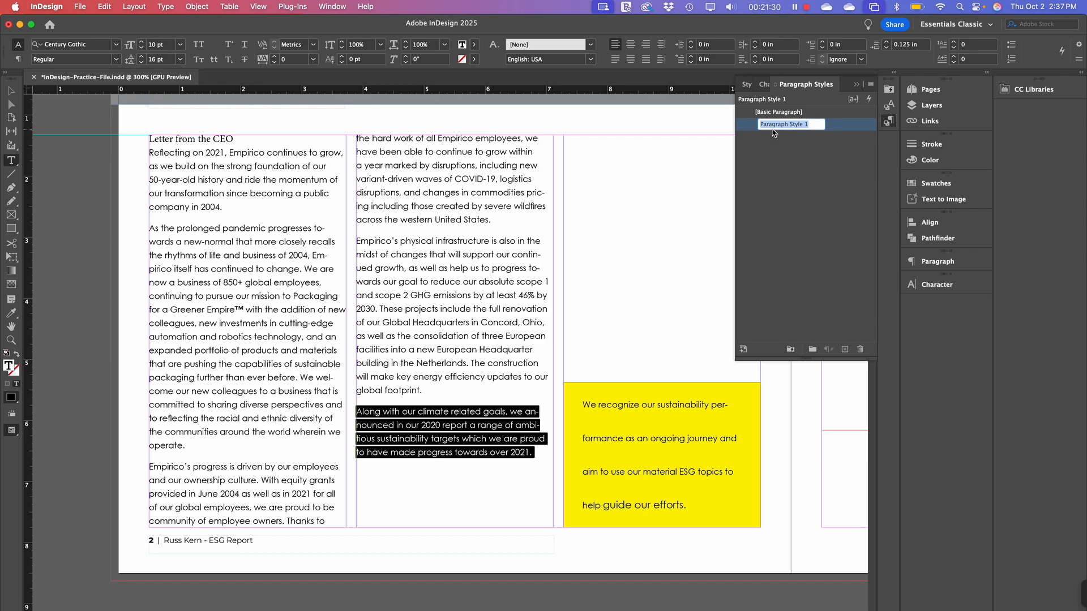
click(808, 133)
click(827, 127)
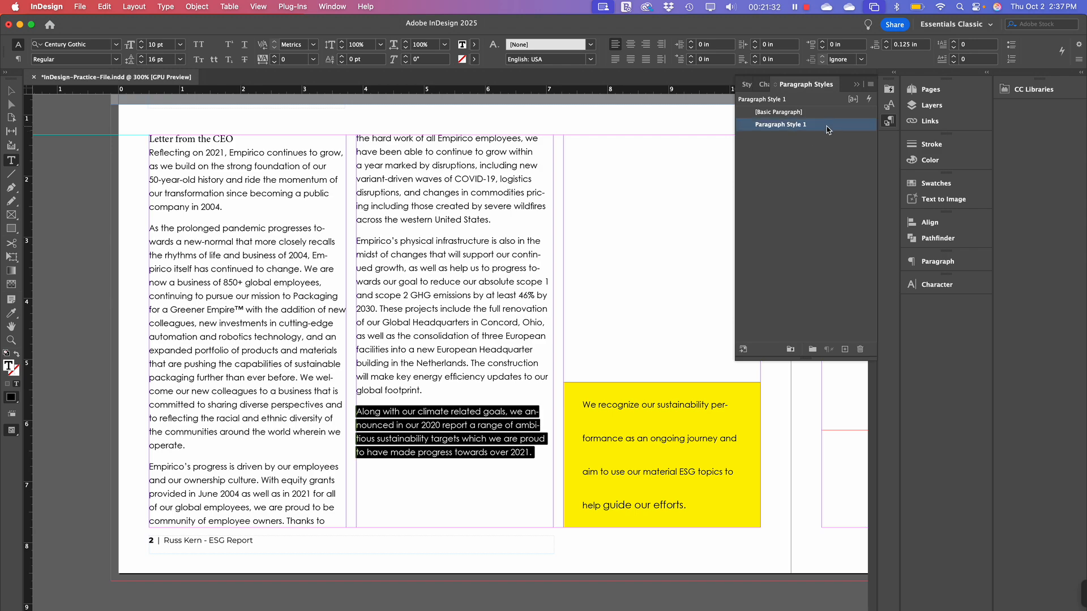
click(827, 129)
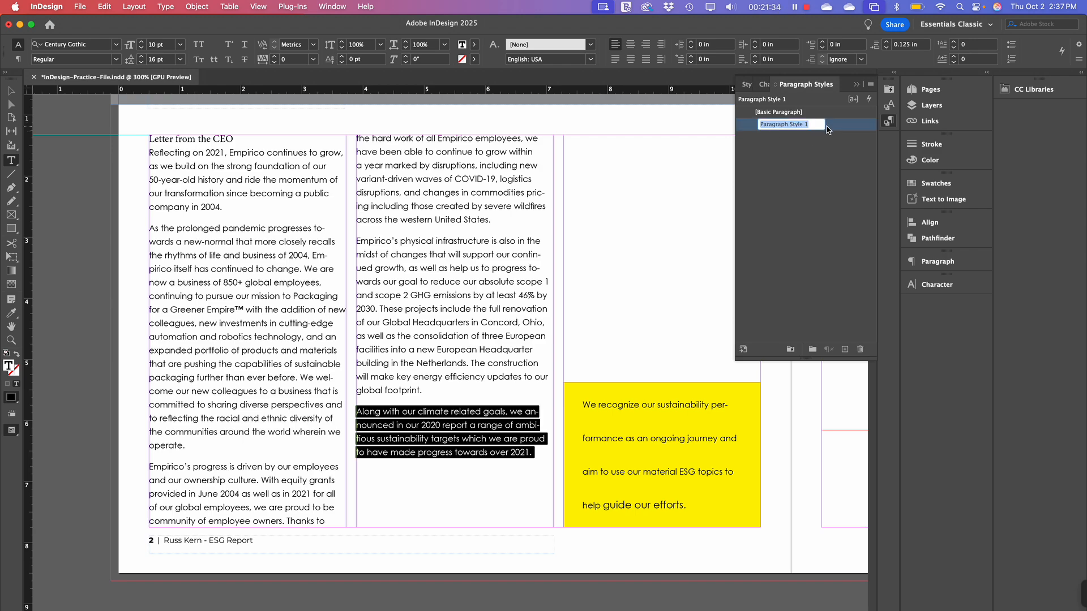
click(837, 128)
click(839, 127)
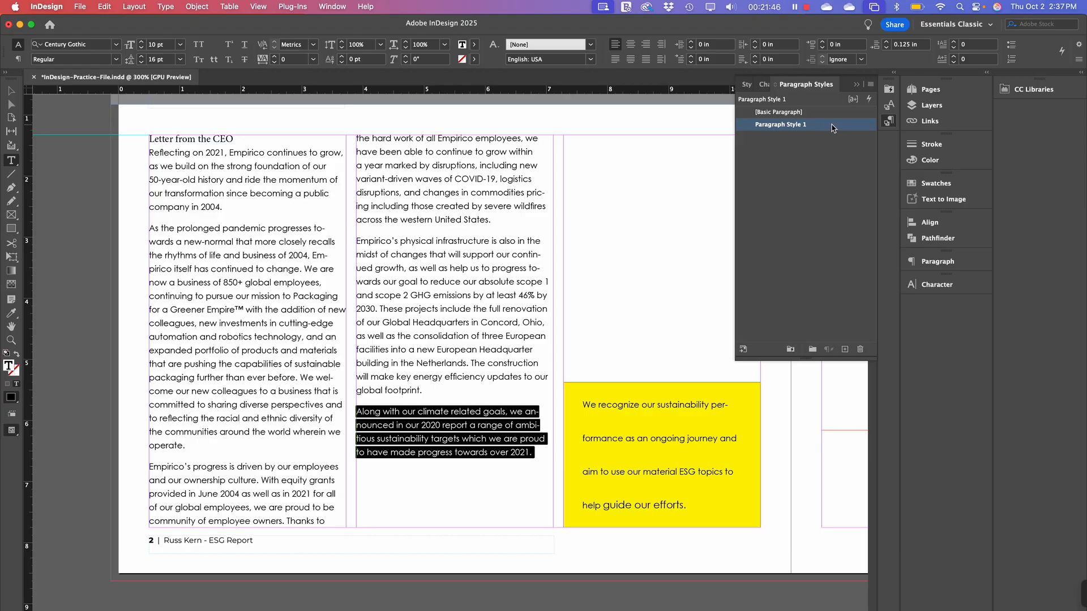
Rename the new paragraph style Body Copy and review its basic character formats
double_click(831, 125)
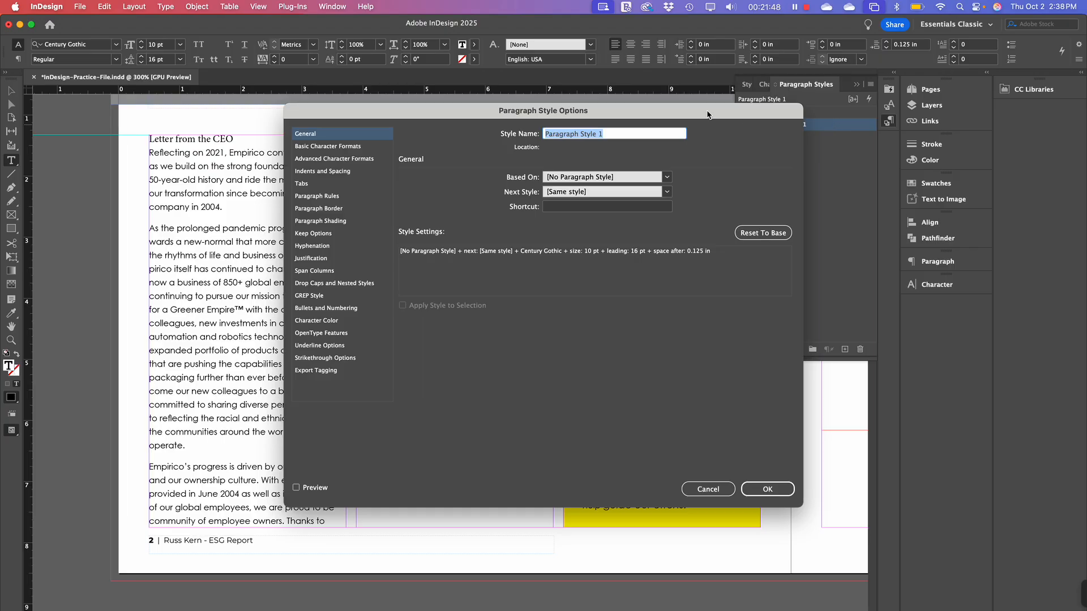
drag(709, 113, 757, 59)
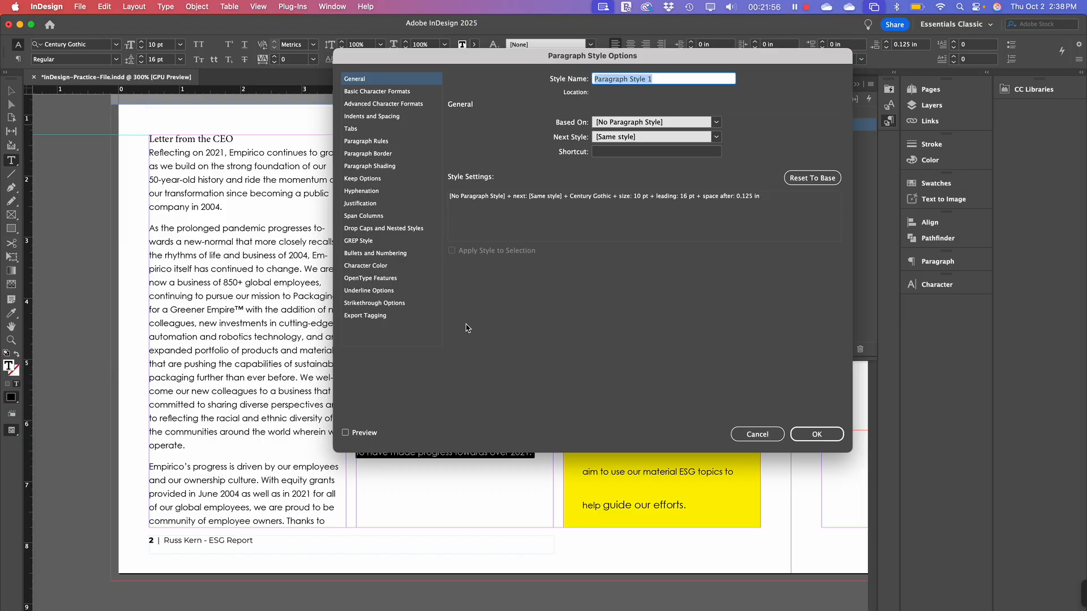
drag(503, 57, 679, 158)
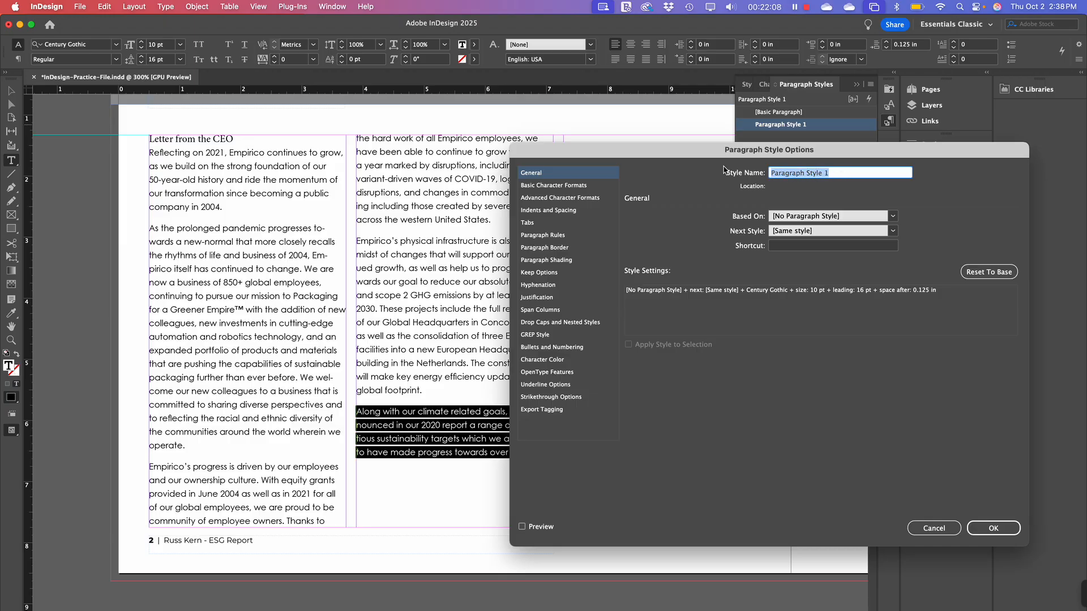
text(Body Copy)
click(564, 186)
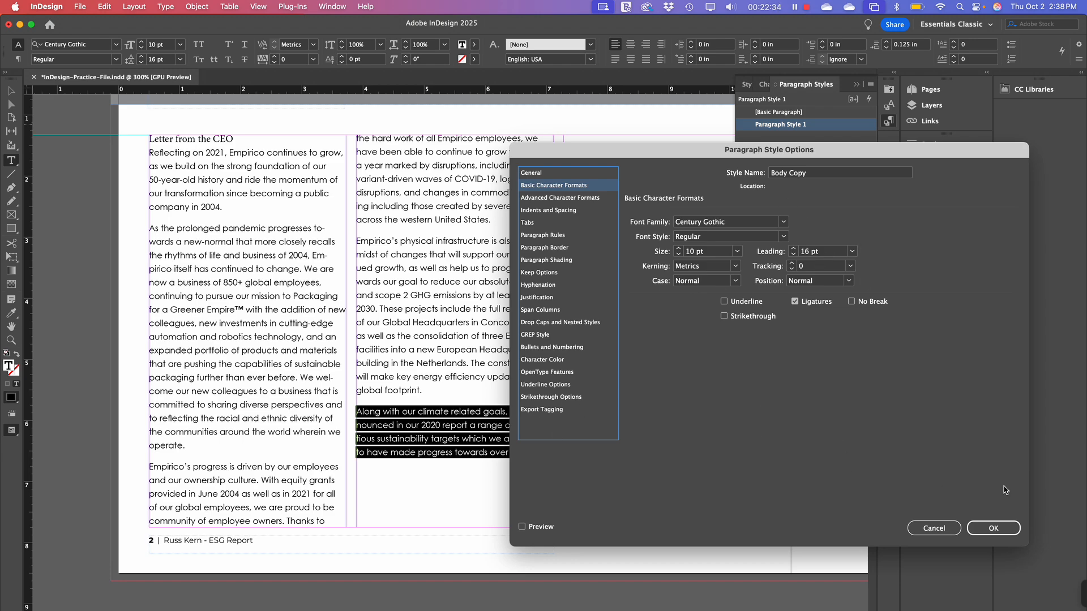
click(995, 529)
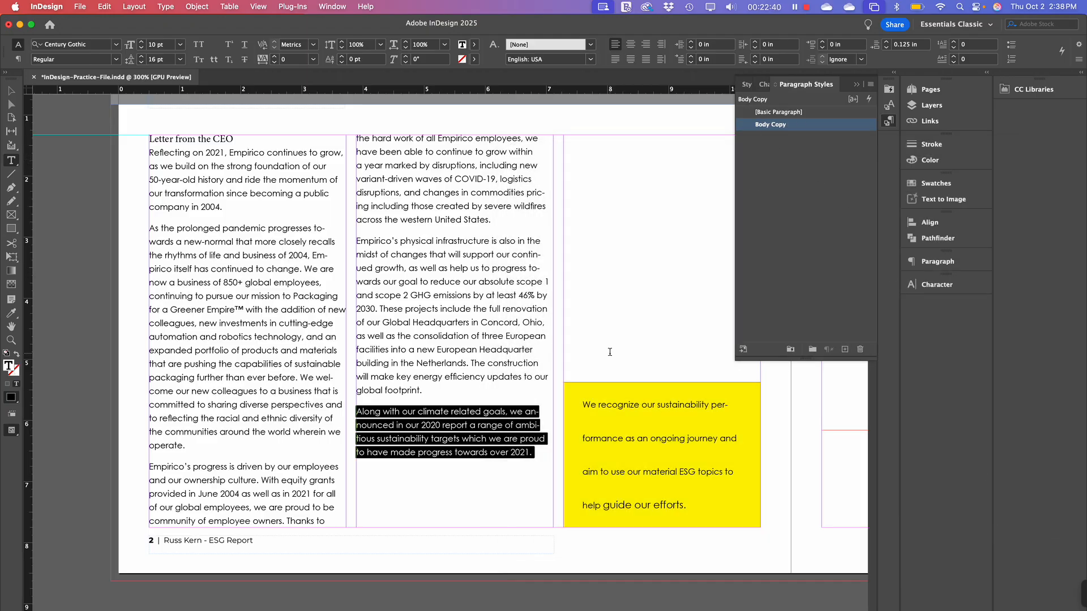
Apply the Body Copy style to all the letter's body text below the heading, including the empty last paragraph
click(433, 360)
click(517, 440)
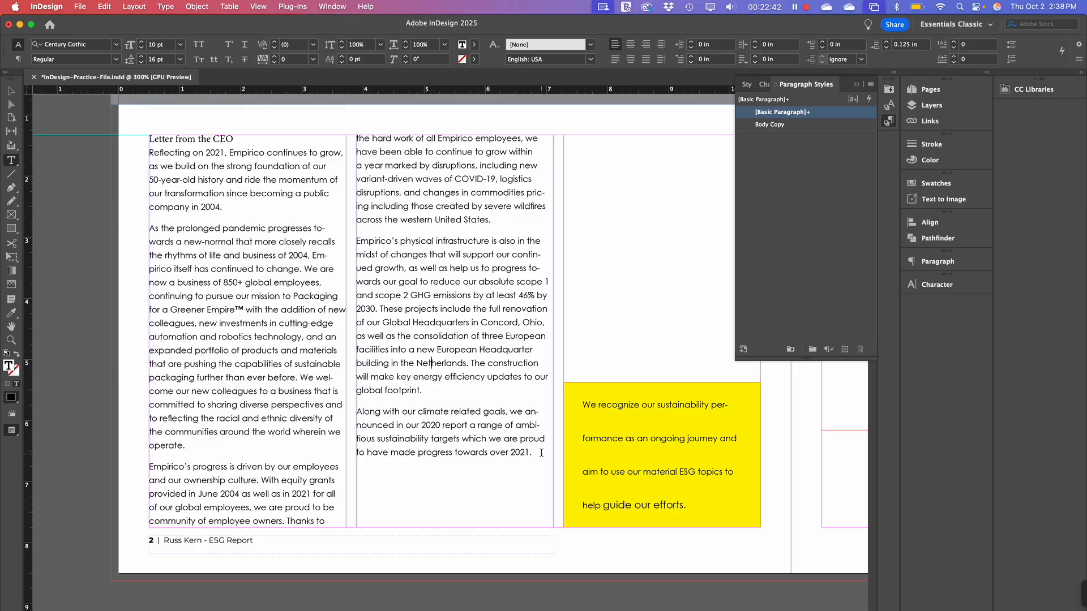
drag(542, 453, 146, 154)
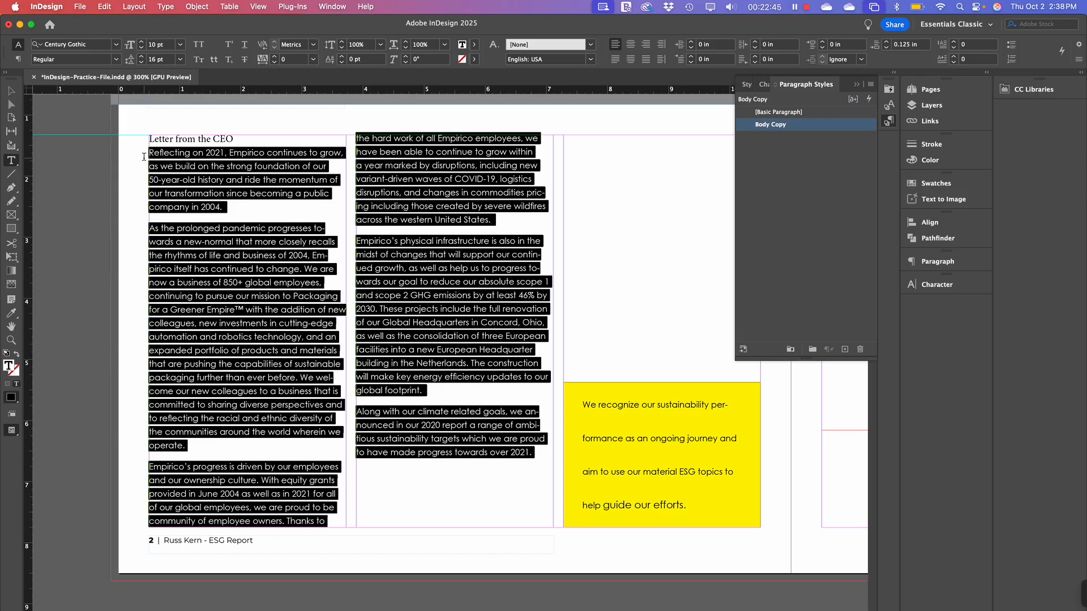
click(800, 125)
click(801, 125)
click(832, 130)
click(662, 242)
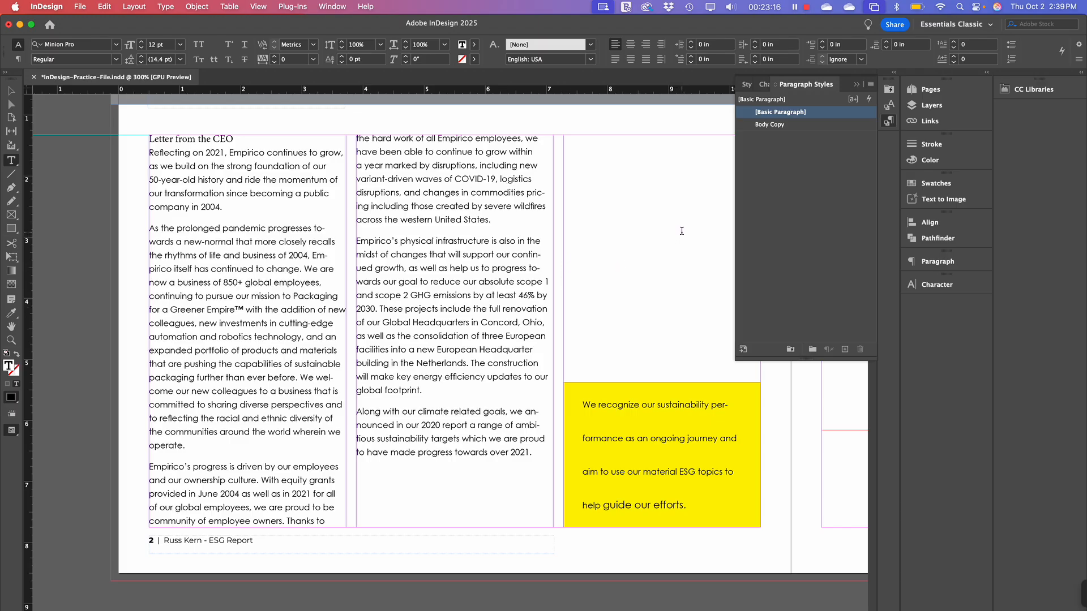
click(826, 125)
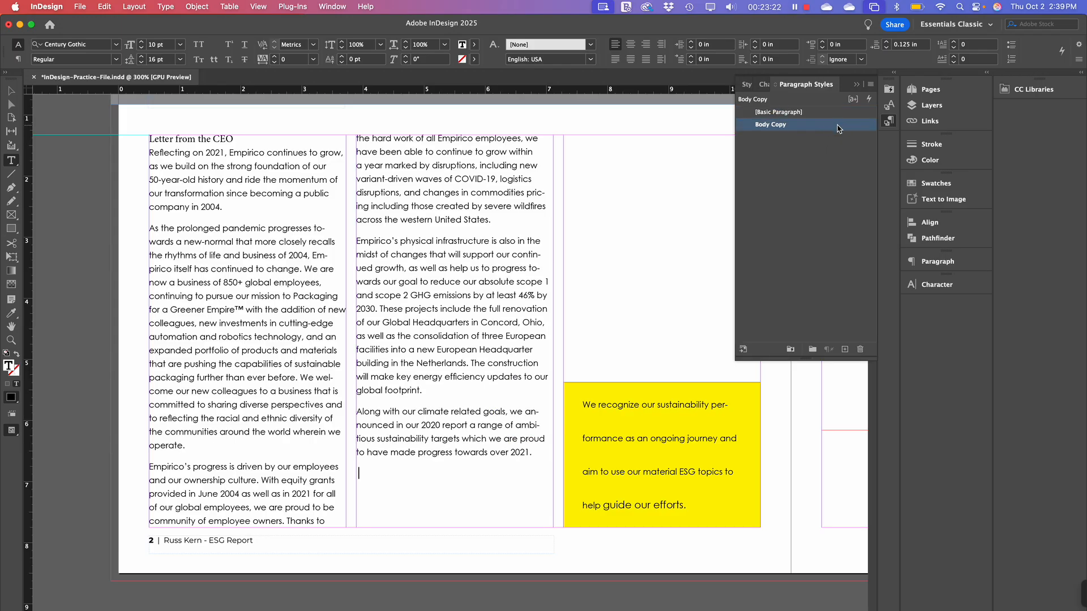
Preview the Body Copy style at a size of 11 pt and return it to 10 pt
double_click(838, 128)
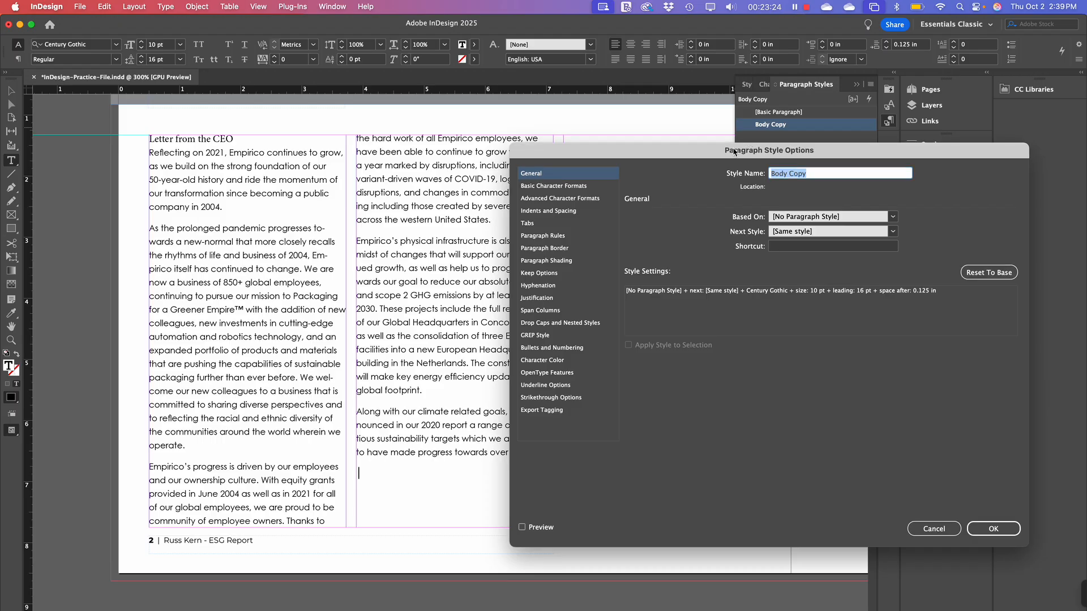
drag(735, 151, 788, 140)
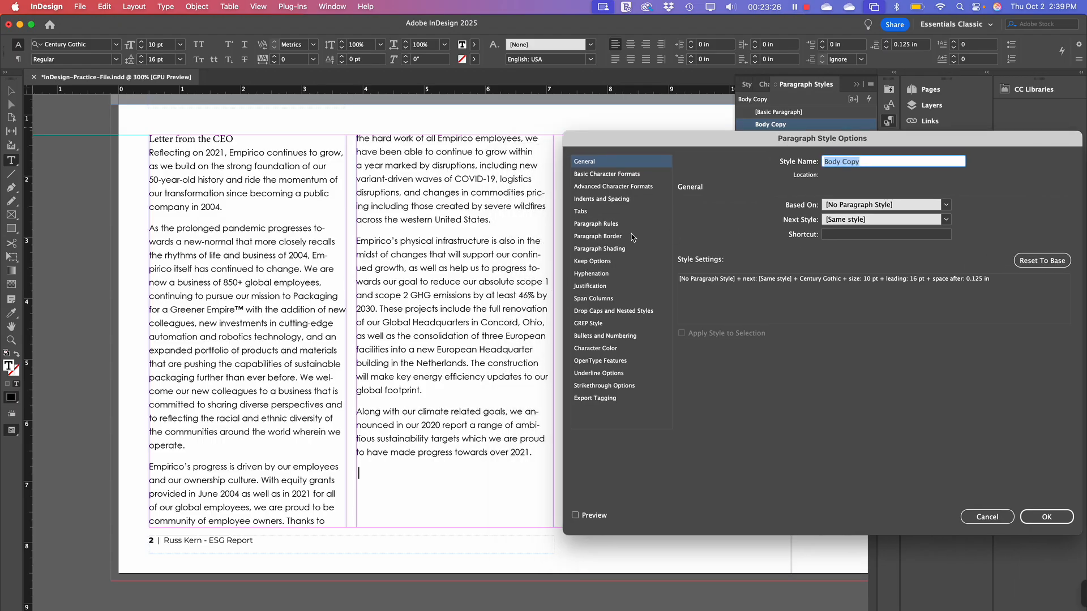
click(596, 176)
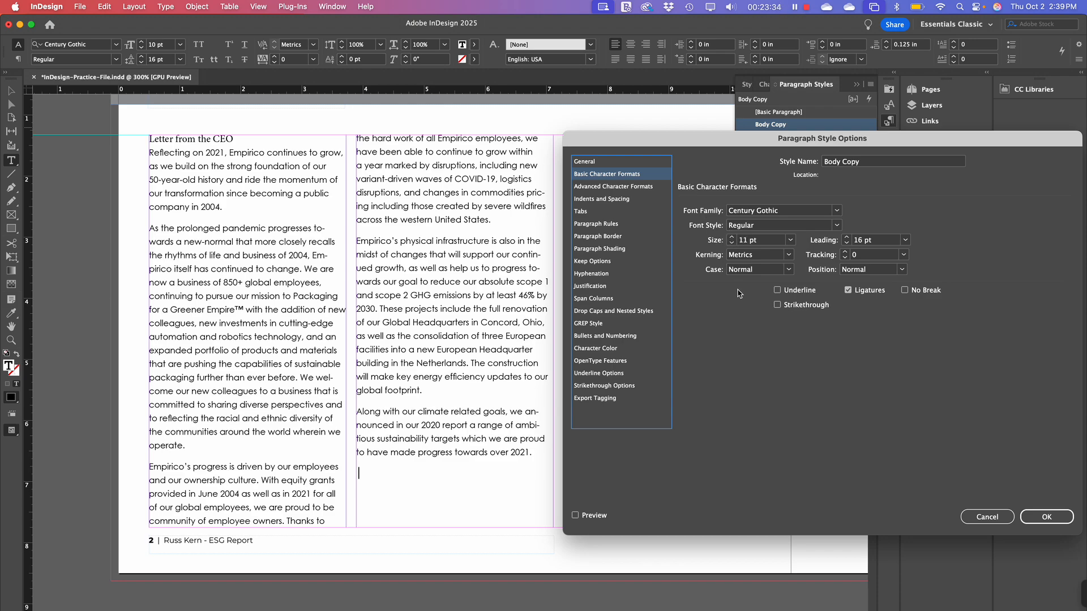
click(575, 516)
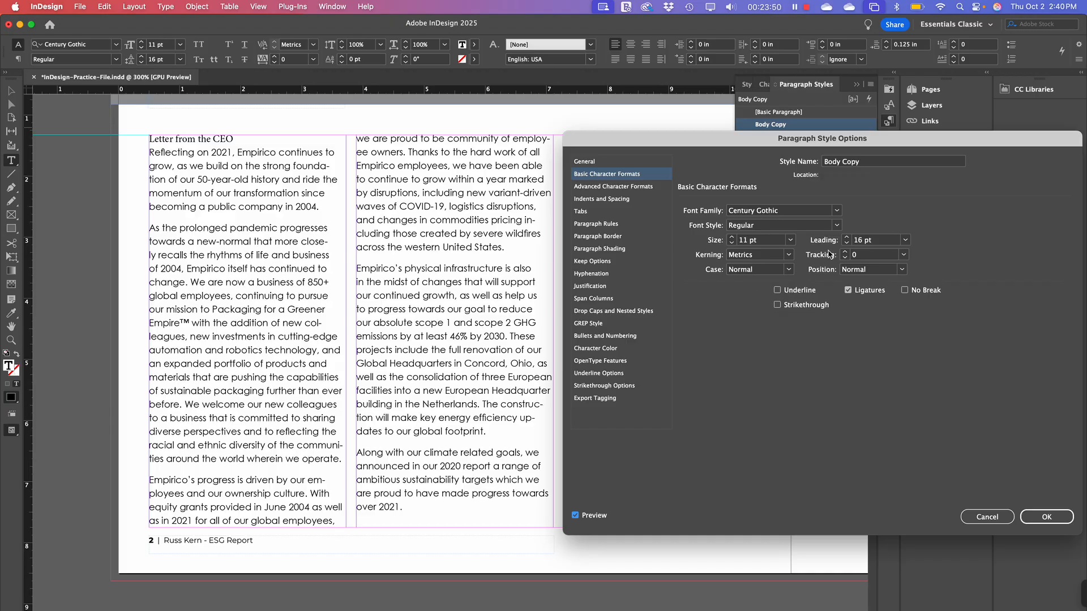
click(732, 244)
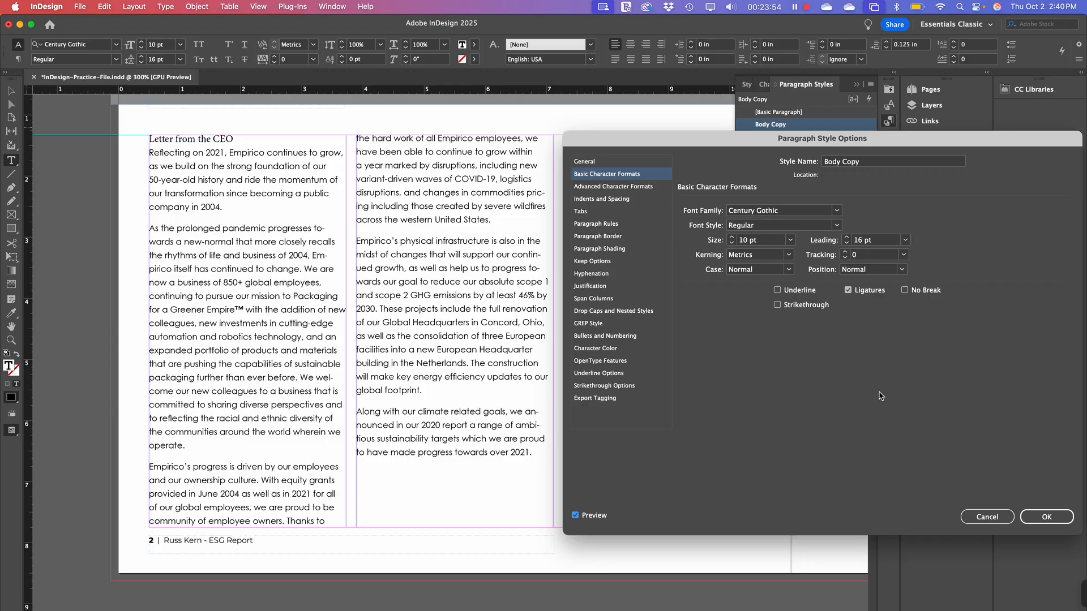
click(1057, 517)
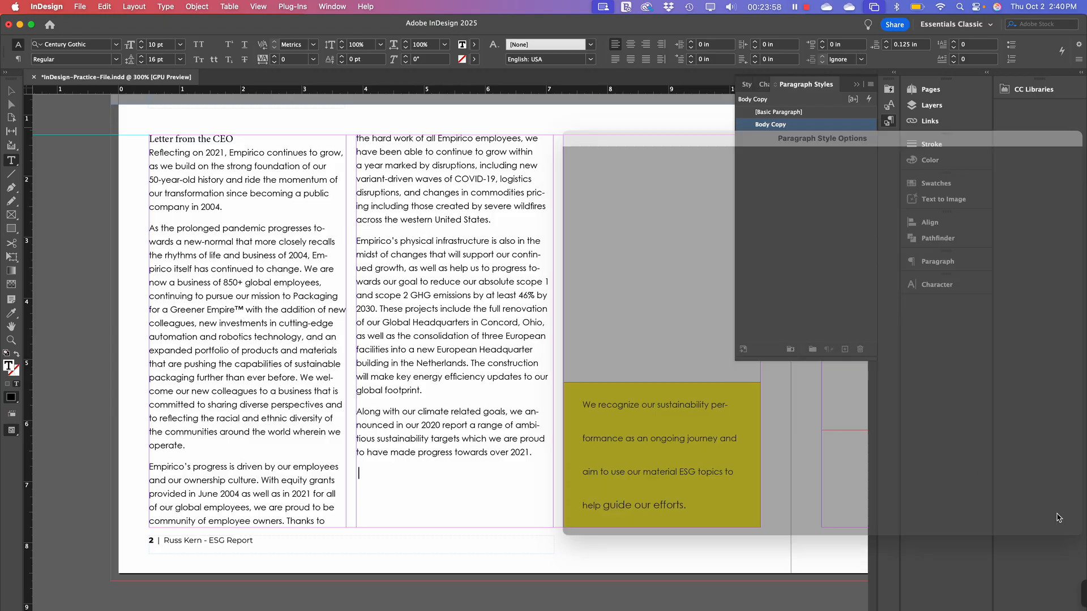
click(528, 338)
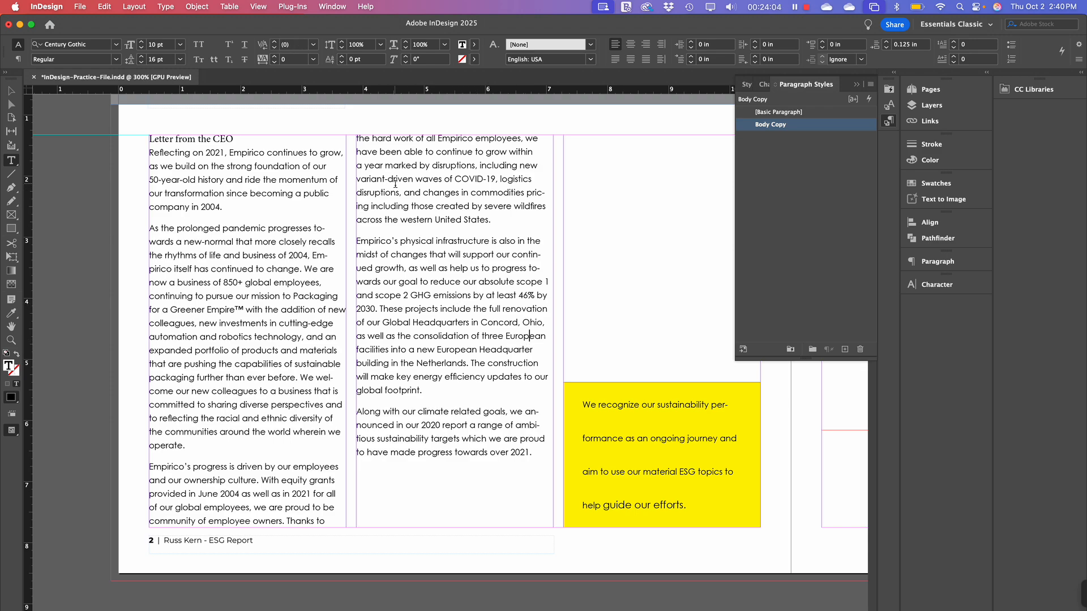
drag(395, 183, 420, 364)
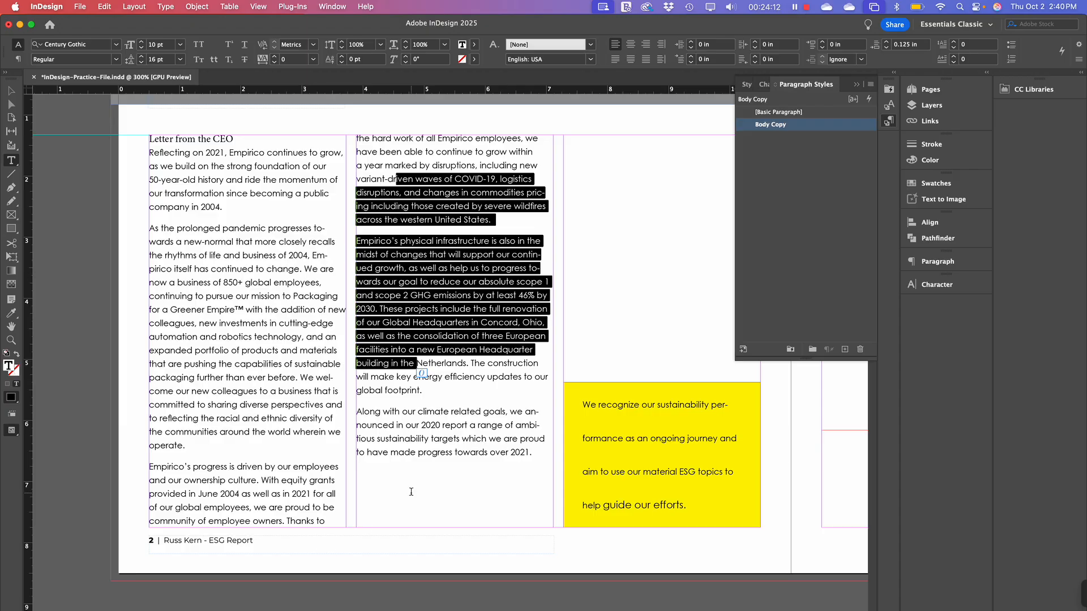
click(411, 470)
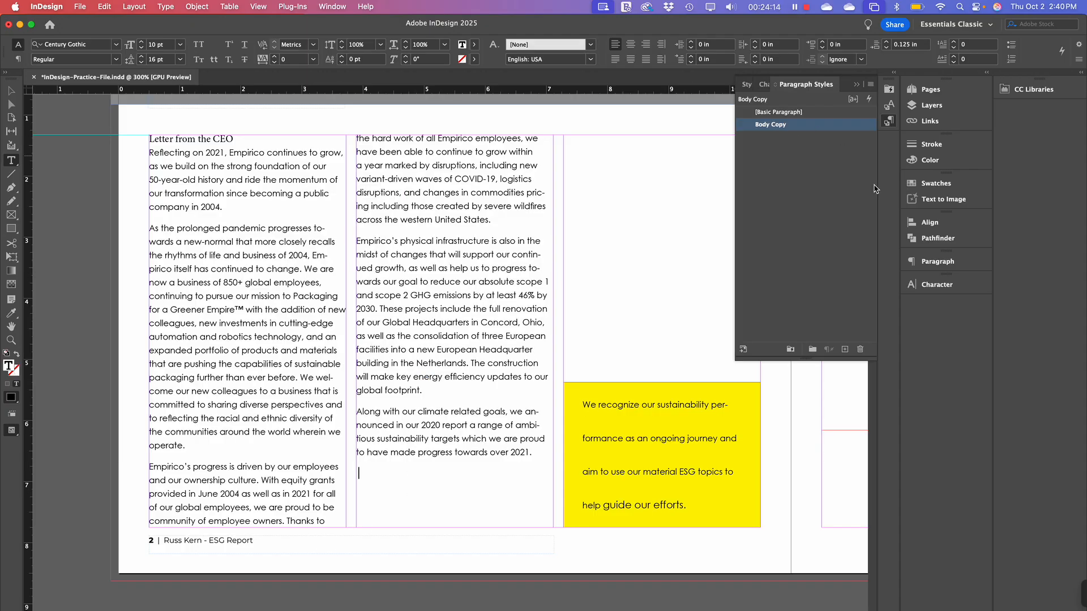
Delete the Body Copy style with [Basic Paragraph] as its replacement, and undo the deletion
click(860, 349)
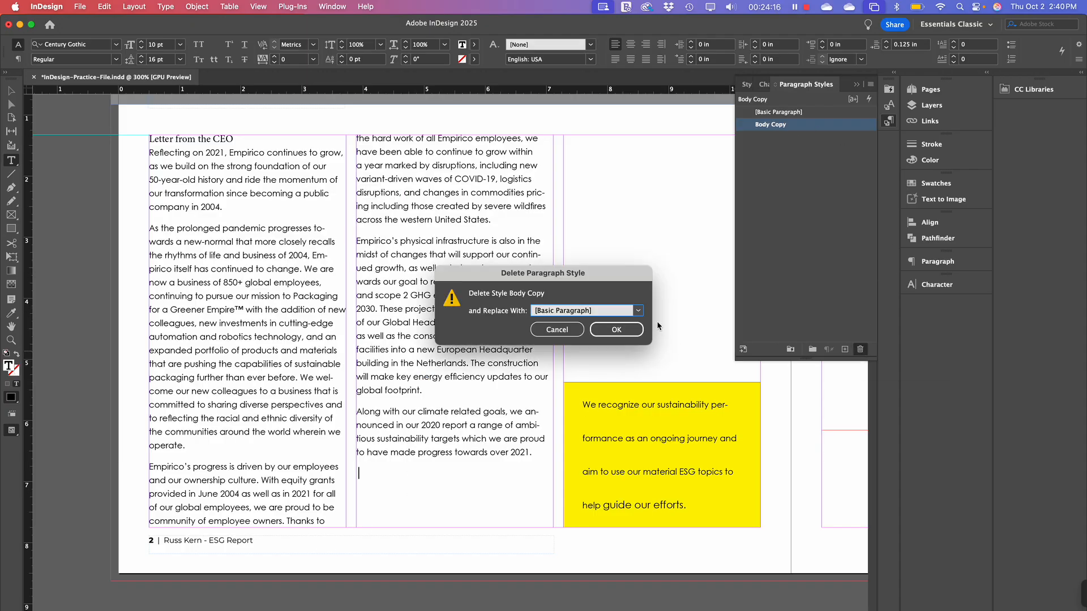
click(606, 330)
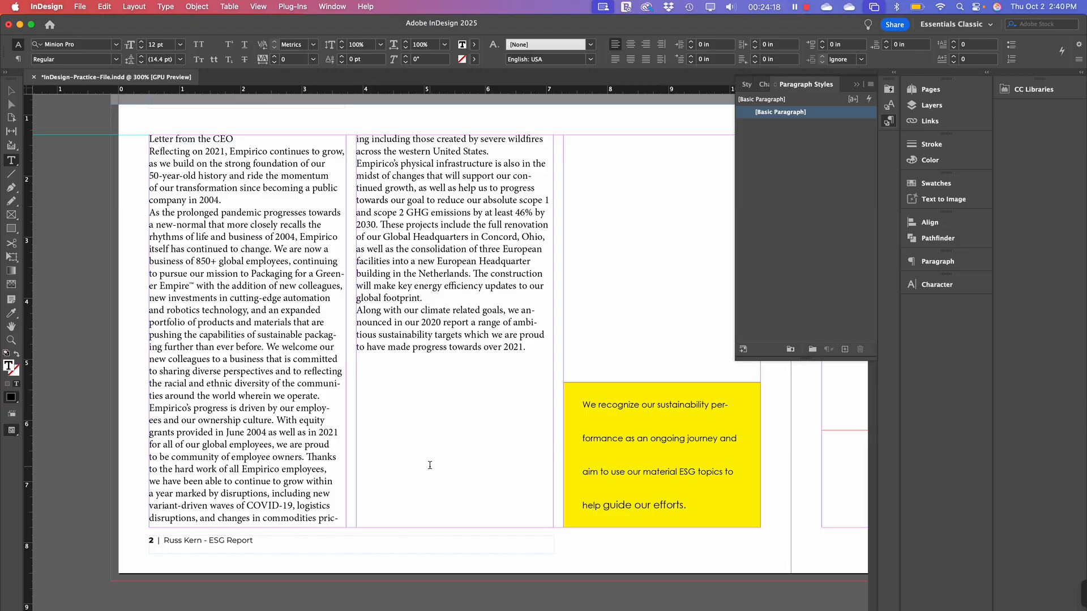
click(402, 341)
drag(528, 347, 360, 310)
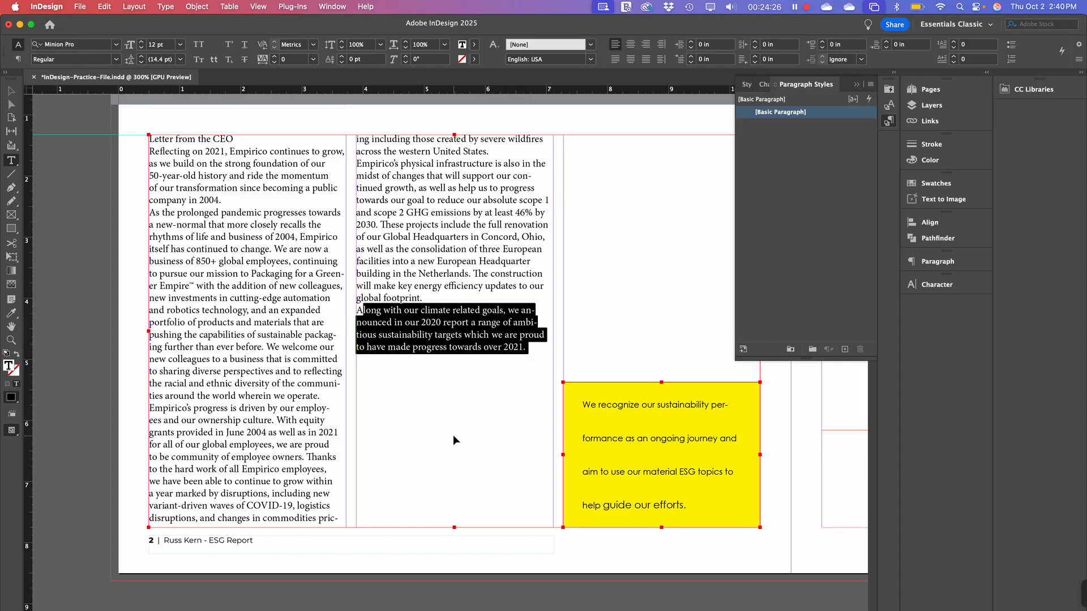
key(super+z)
click(793, 205)
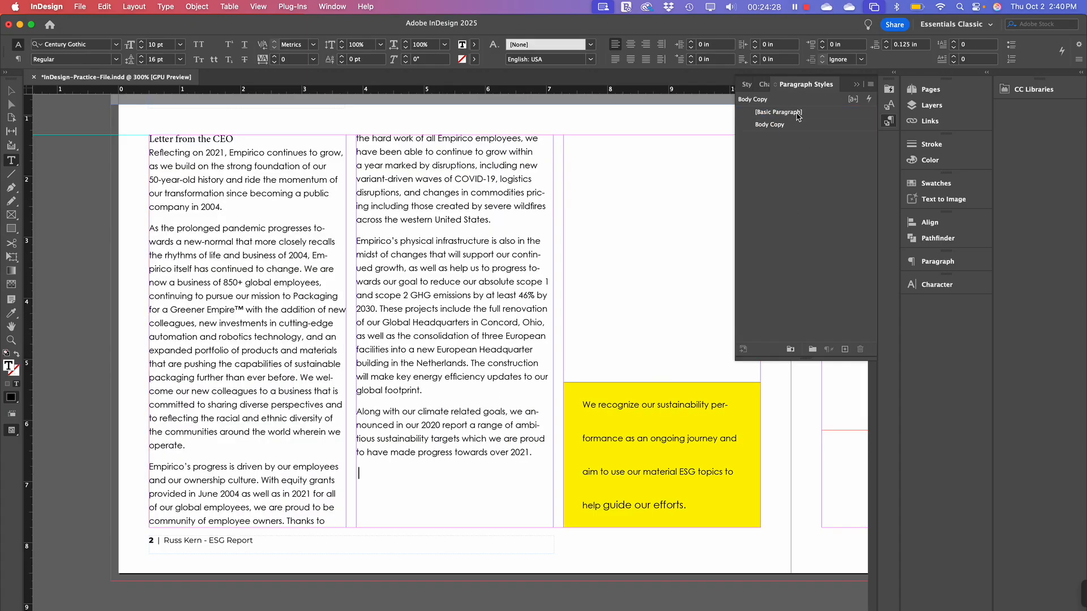
click(458, 283)
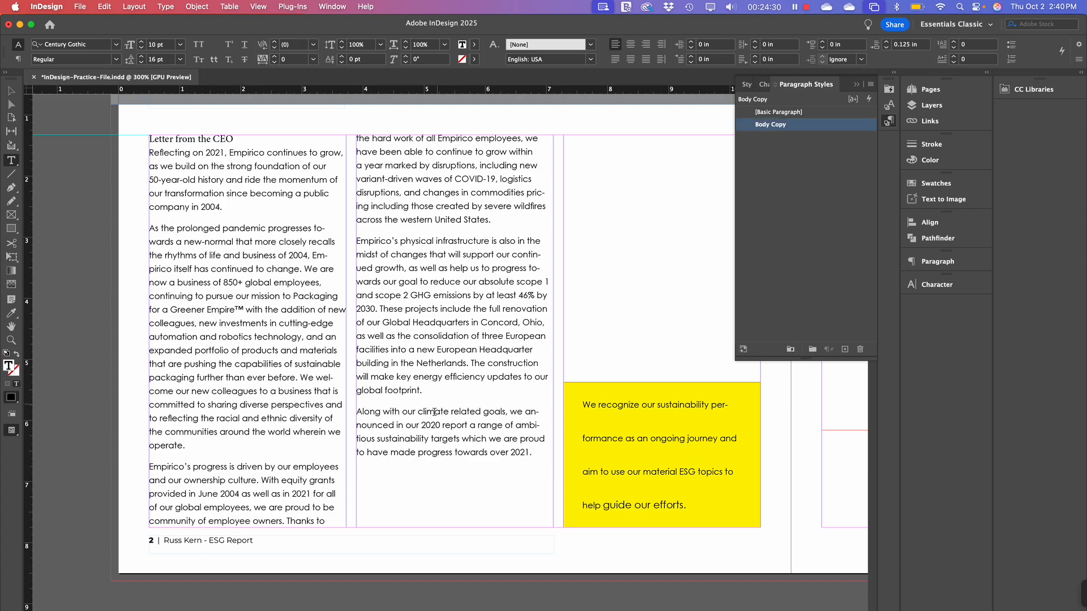
Select the letter's text from "global footprint" to the end and bring up the commands for paragraph styles
drag(531, 452, 364, 391)
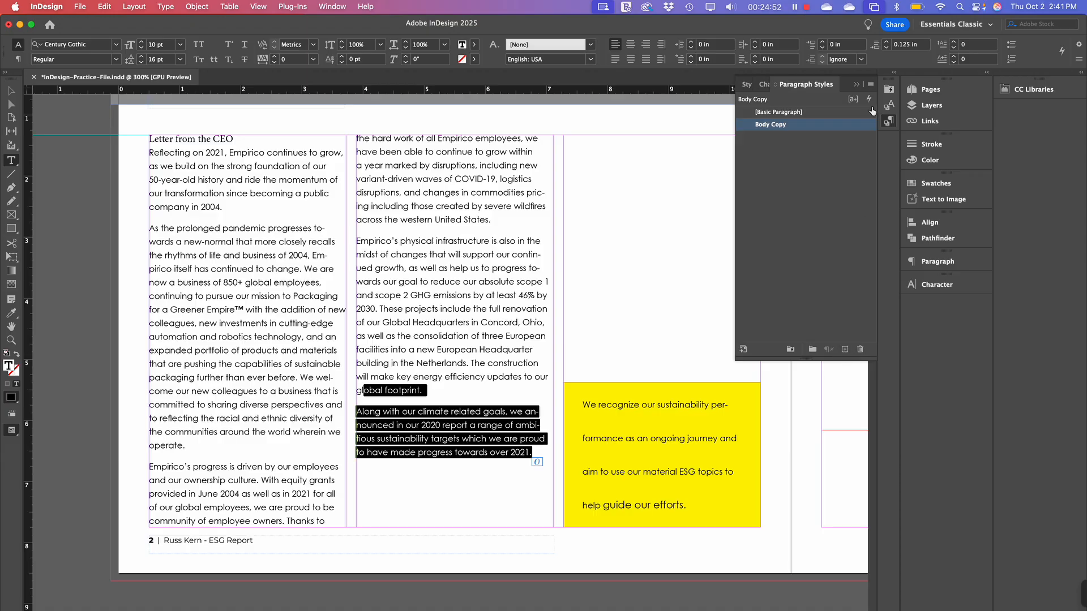
click(873, 84)
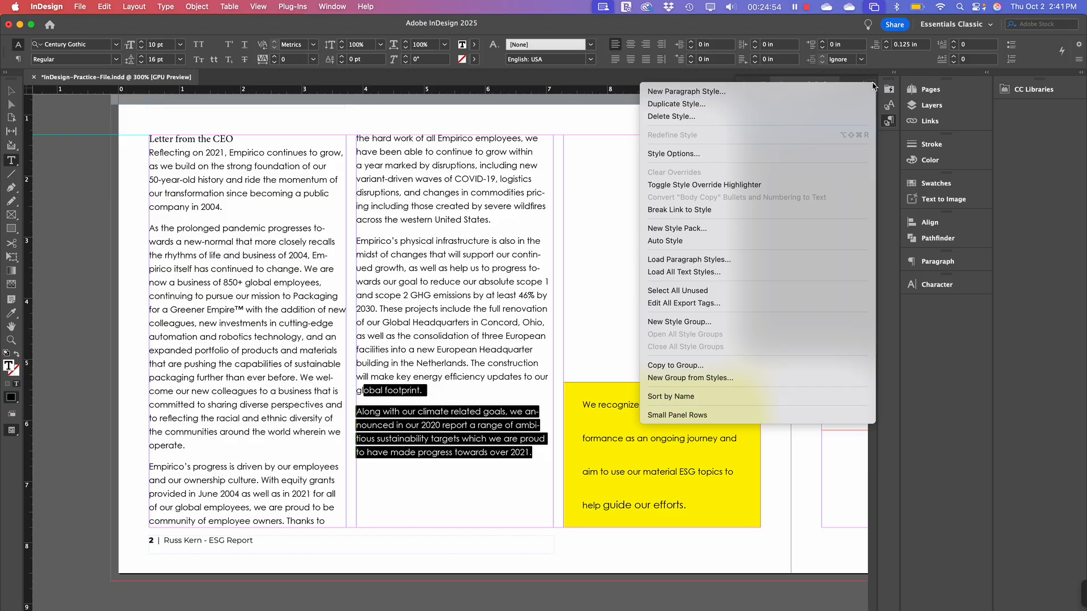
click(872, 85)
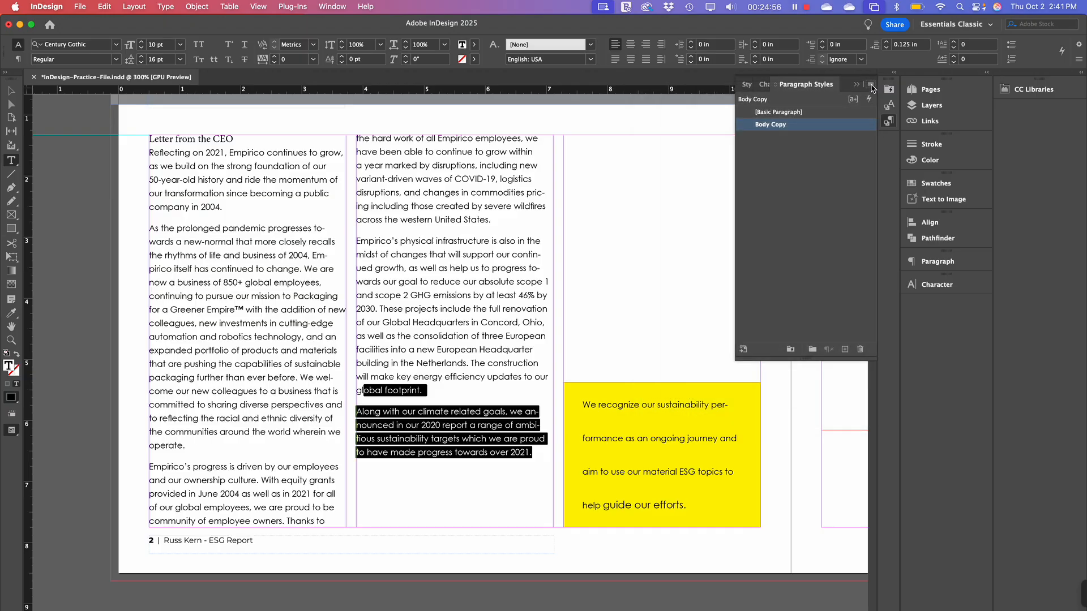
click(872, 86)
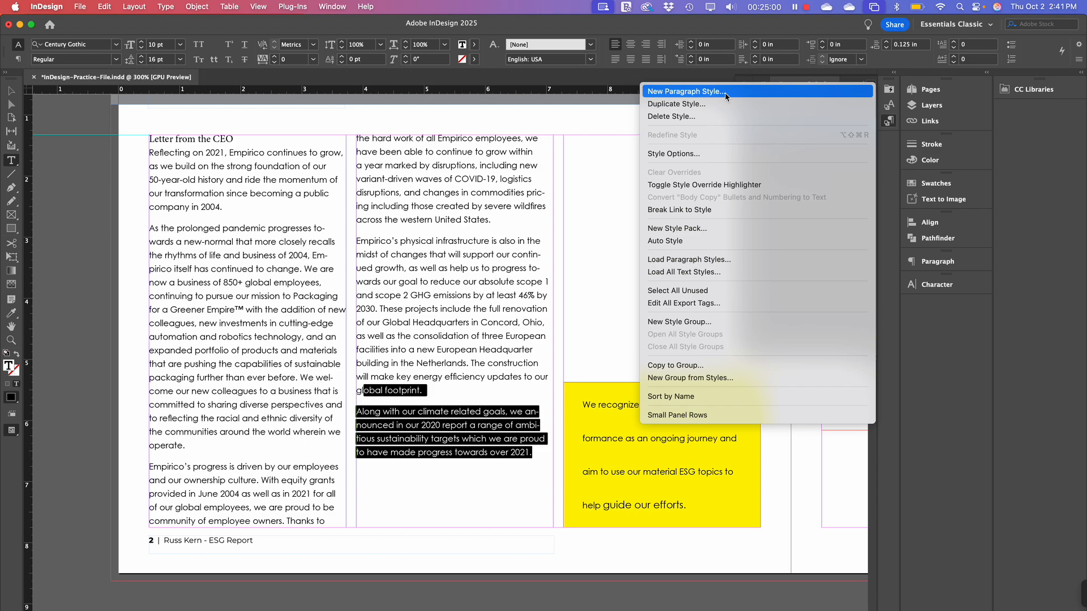
Create a new paragraph style based on Body Copy from the selected text and name it "Body Copy 2"
click(947, 375)
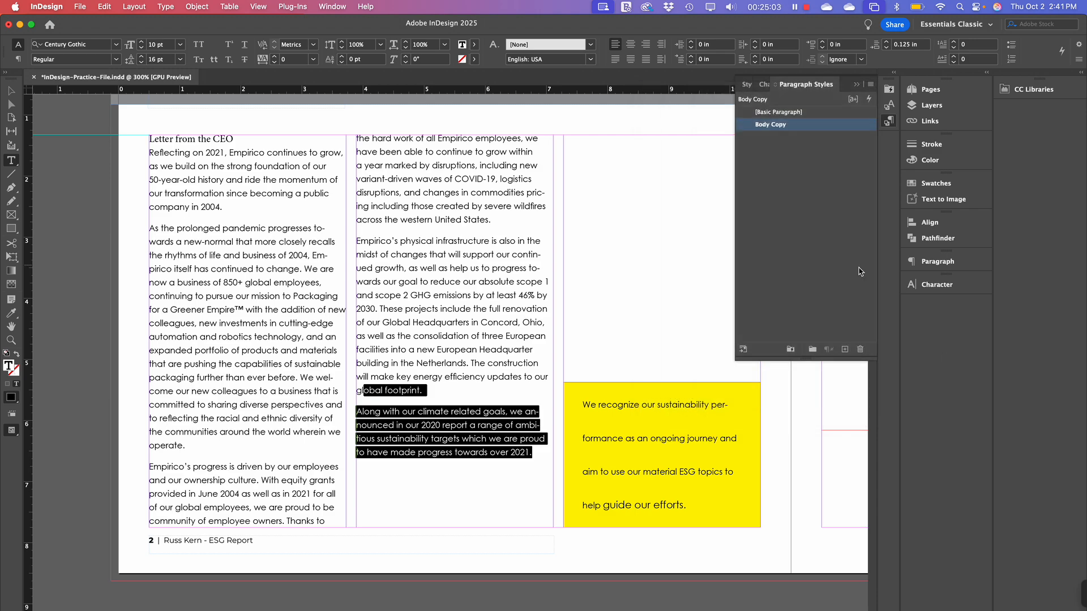
click(845, 350)
click(799, 142)
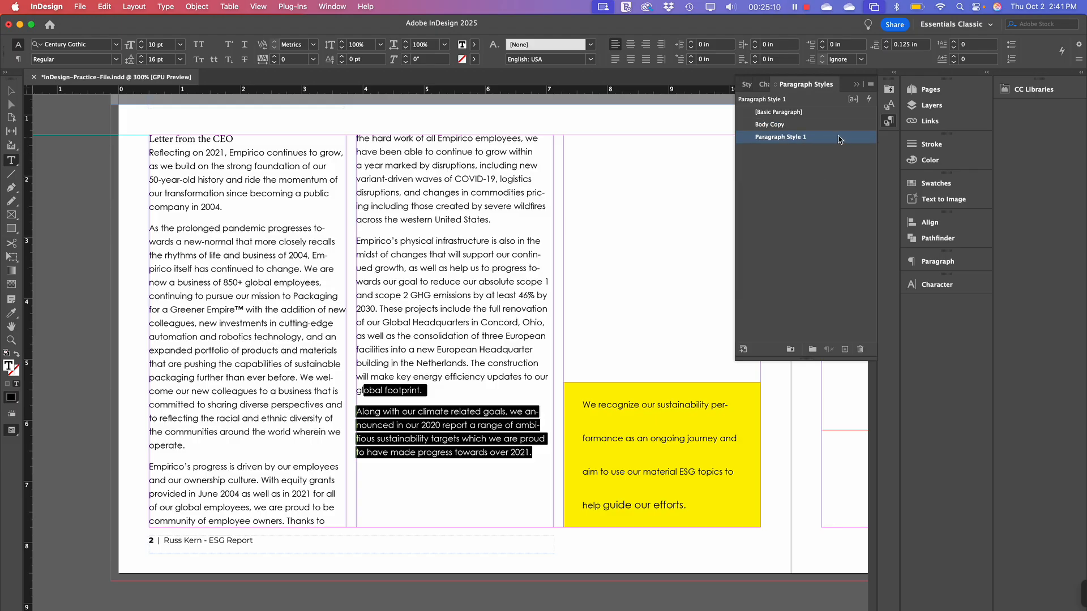
double_click(835, 137)
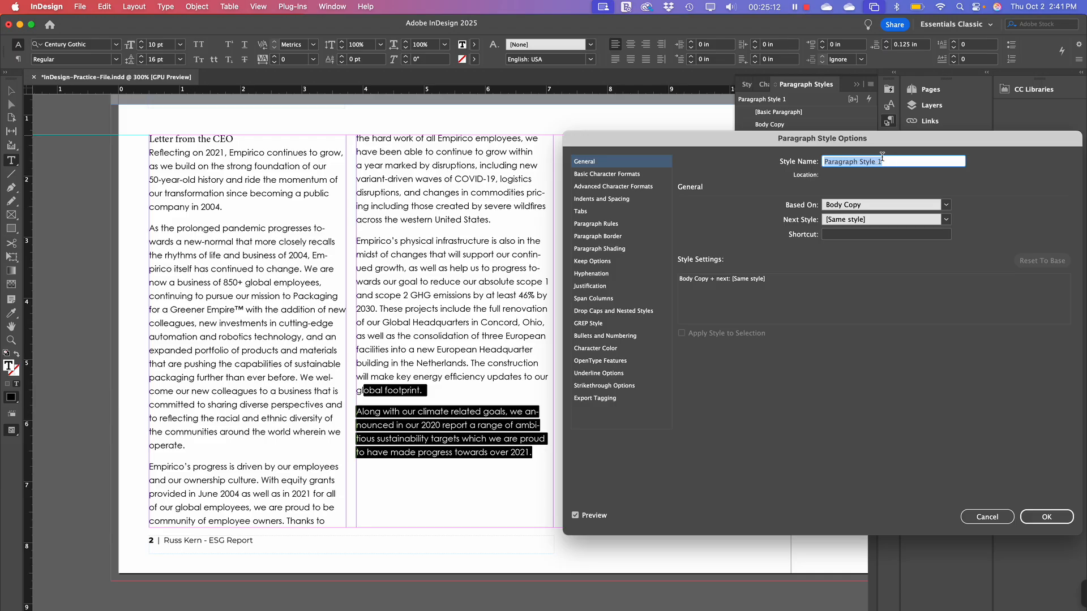
text(Body)
text( Copt)
text(y 2)
click(1050, 517)
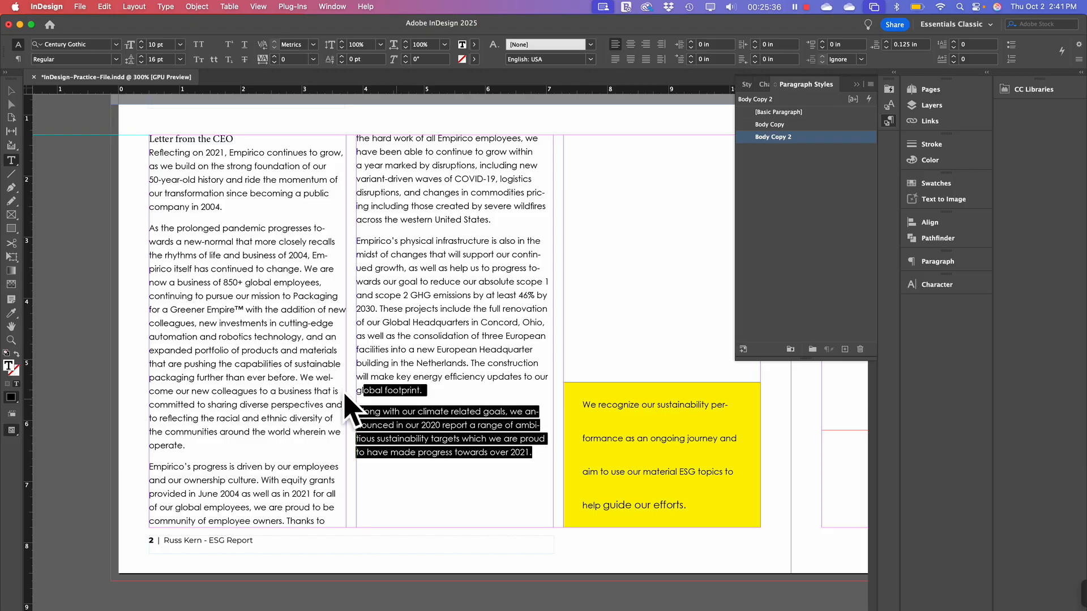
click(191, 141)
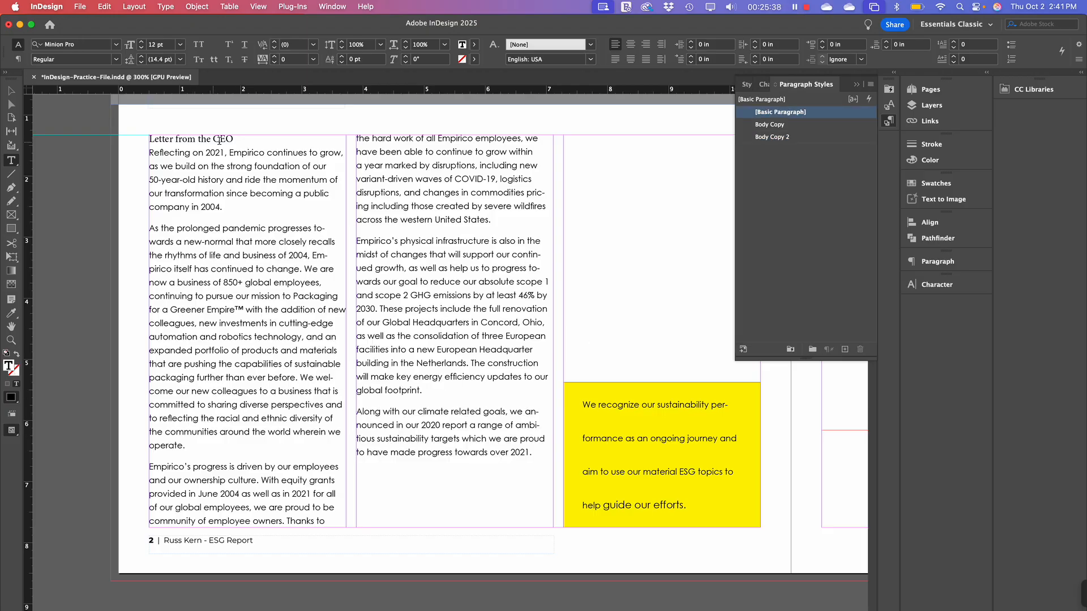
drag(241, 135, 145, 139)
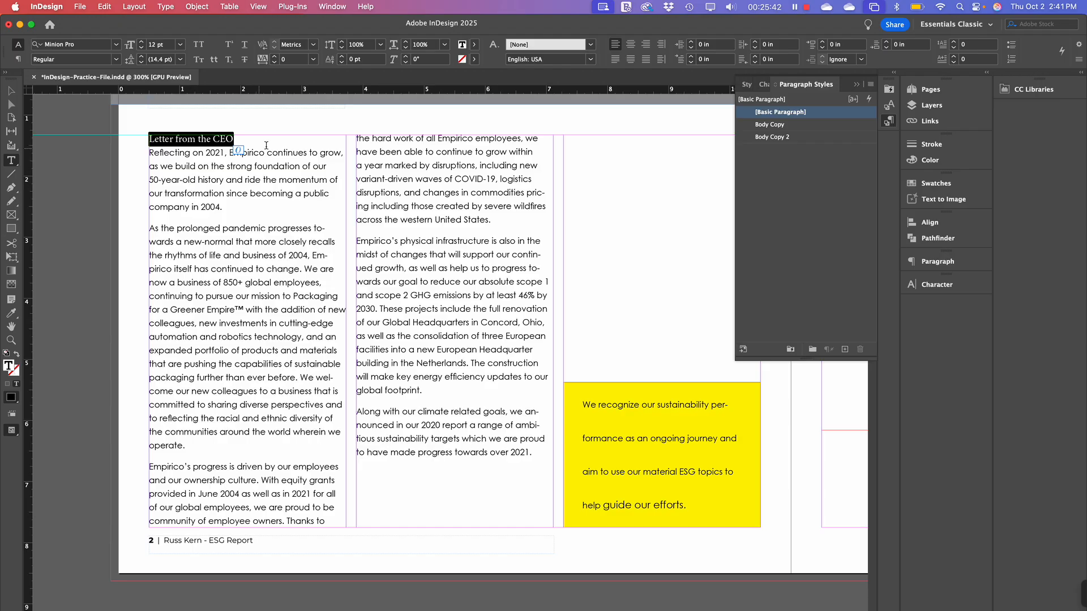
click(117, 45)
click(121, 45)
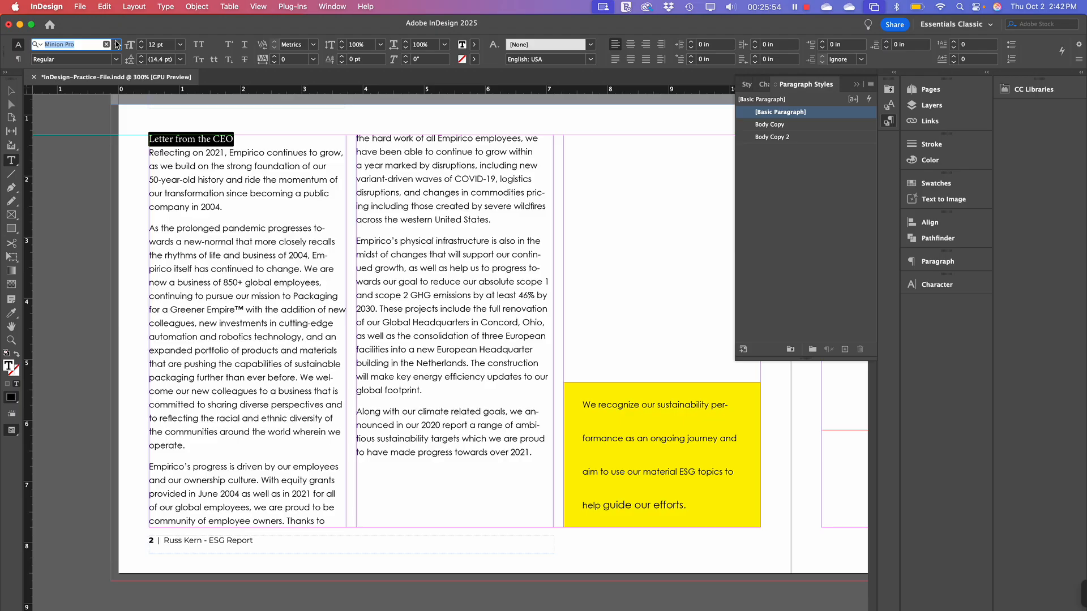
click(117, 45)
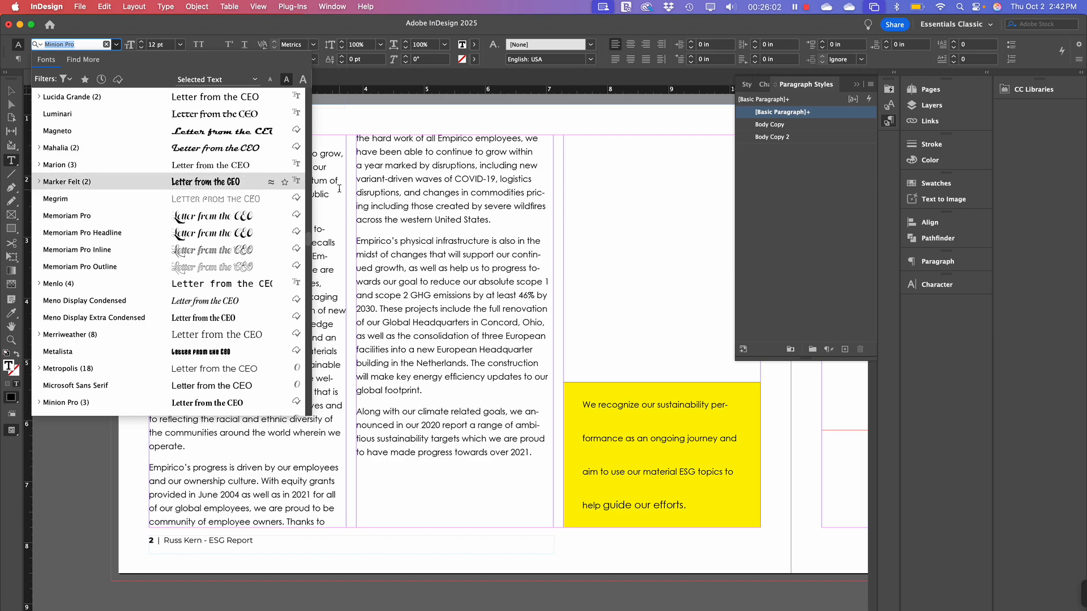
key(Escape)
click(363, 192)
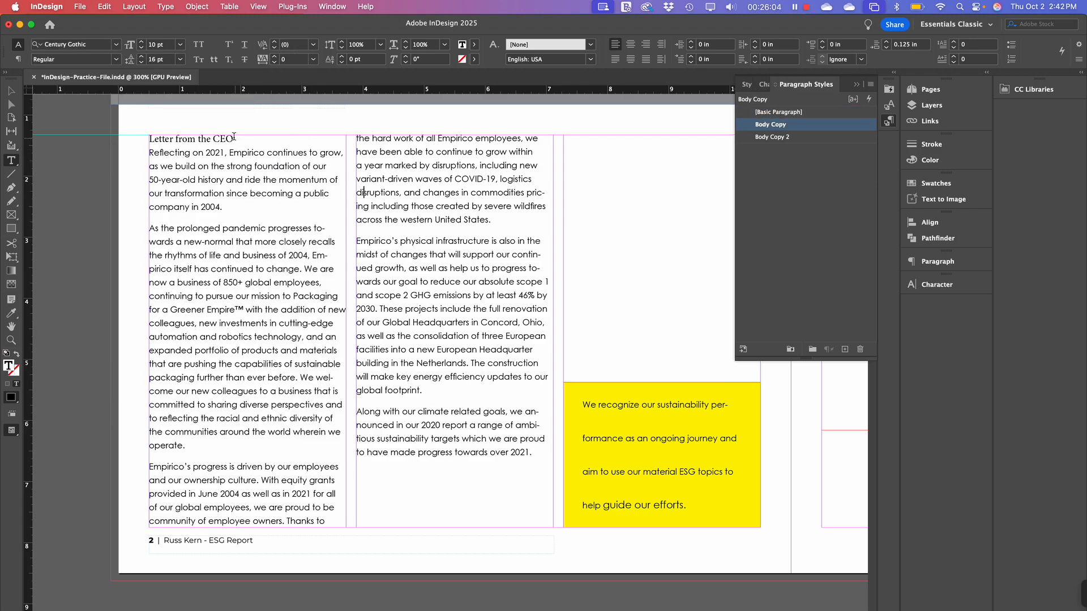
Change the font of the "Letter from the CEO" headline to Century Gothic Bold
drag(234, 136, 129, 140)
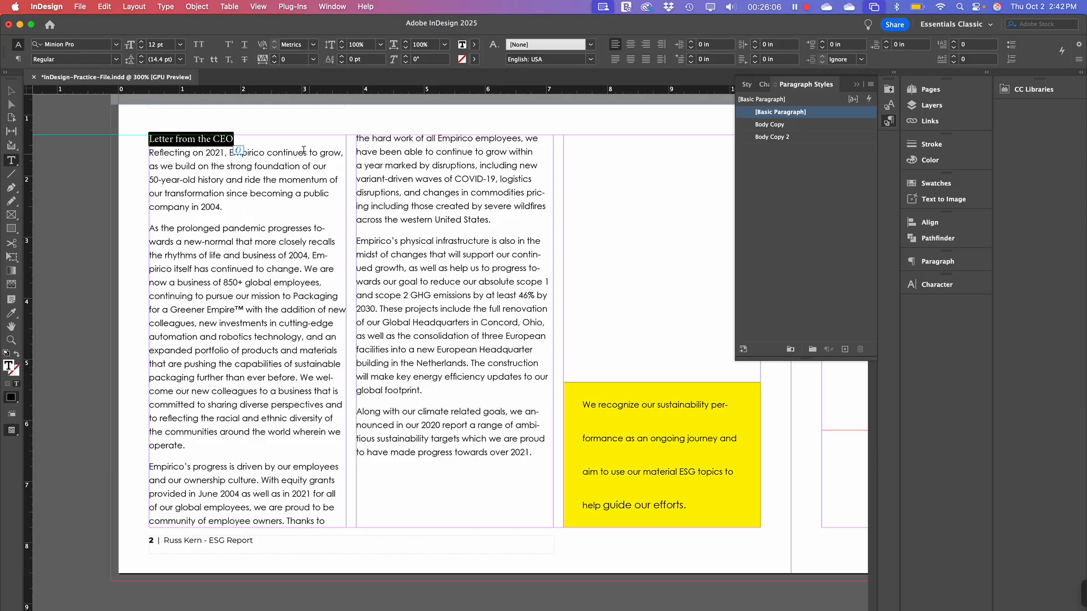
click(938, 287)
click(818, 296)
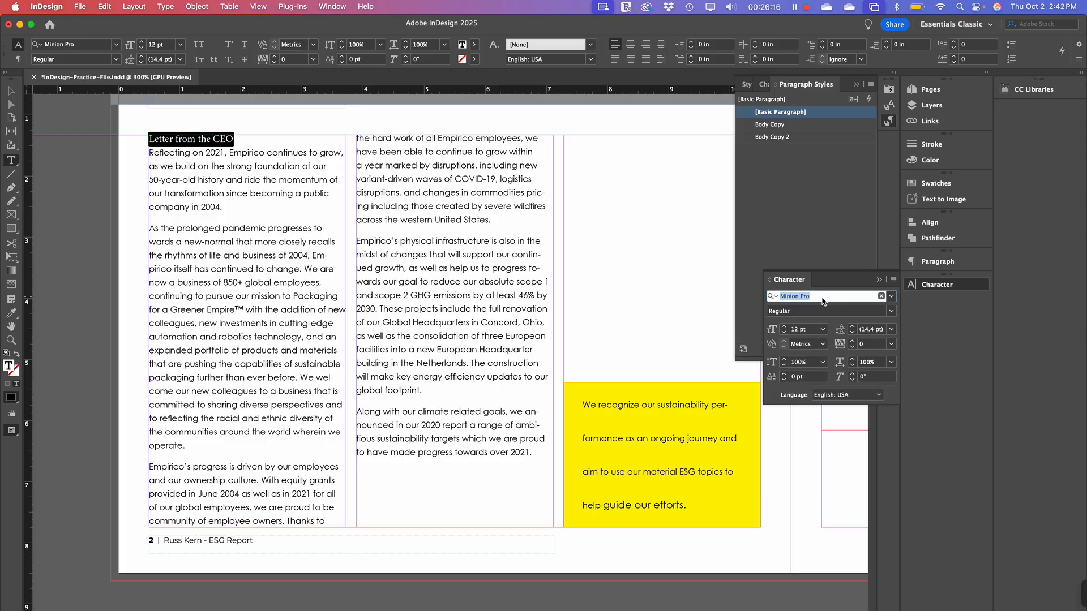
text(Century)
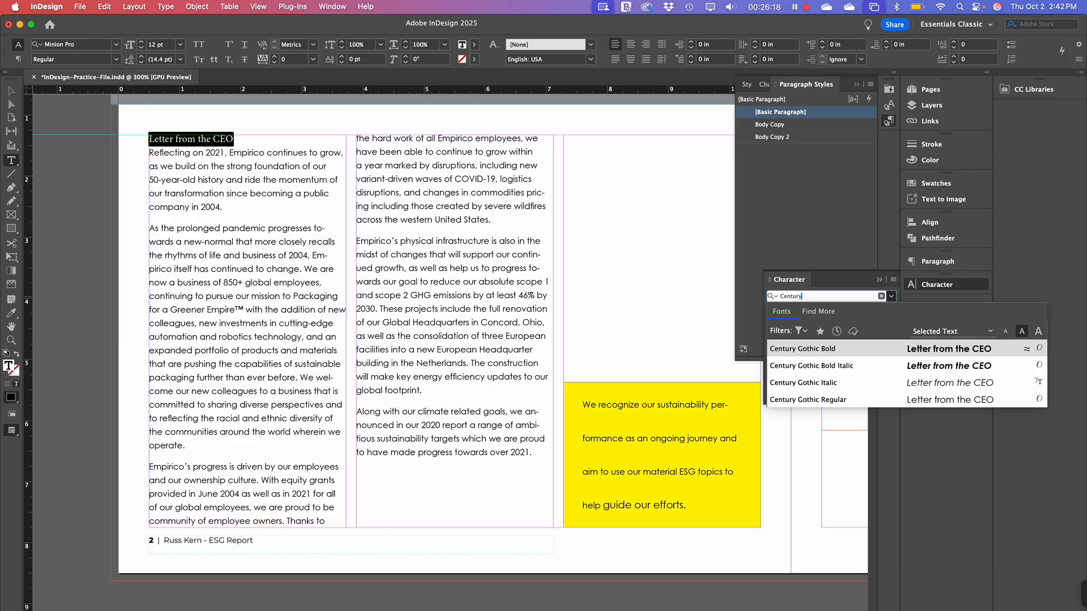
click(822, 349)
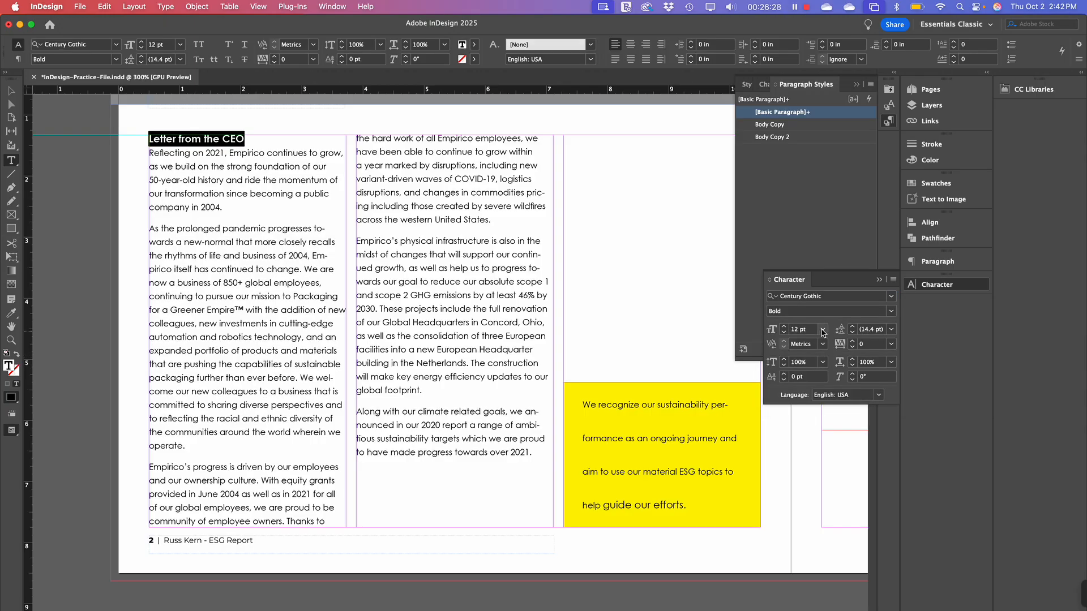
Try the "Letter from the CEO" headline at 48 pt, and settle on a font size of 36 pt
click(824, 332)
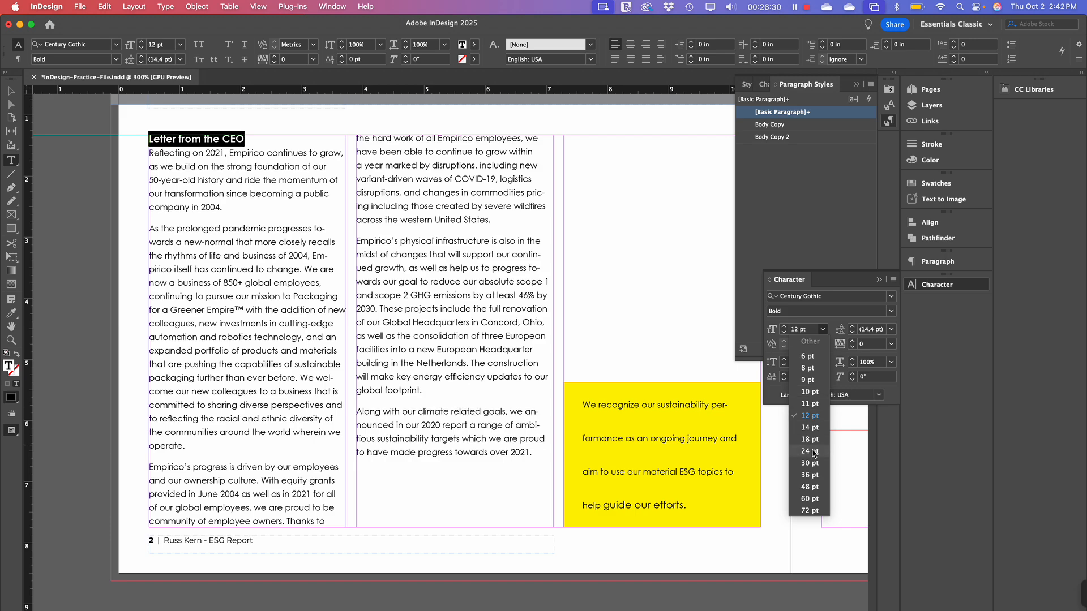
click(809, 488)
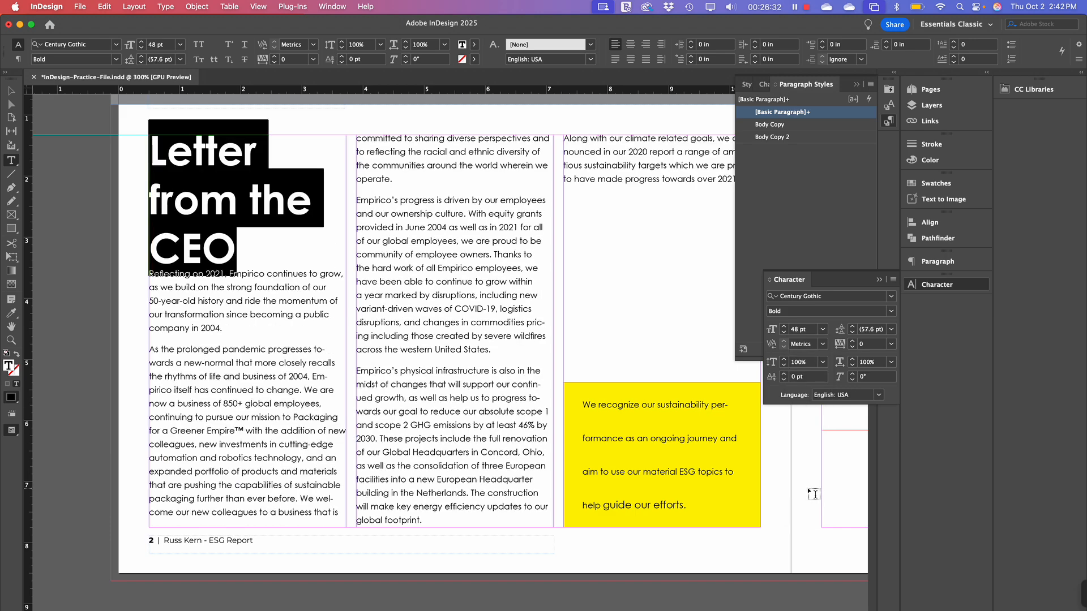
click(824, 331)
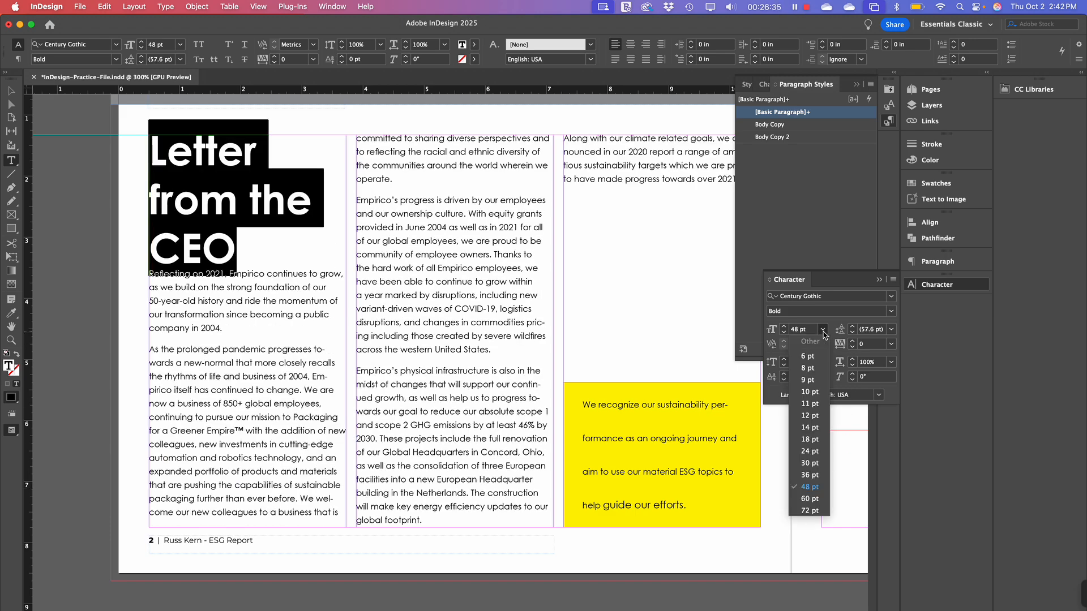
click(810, 476)
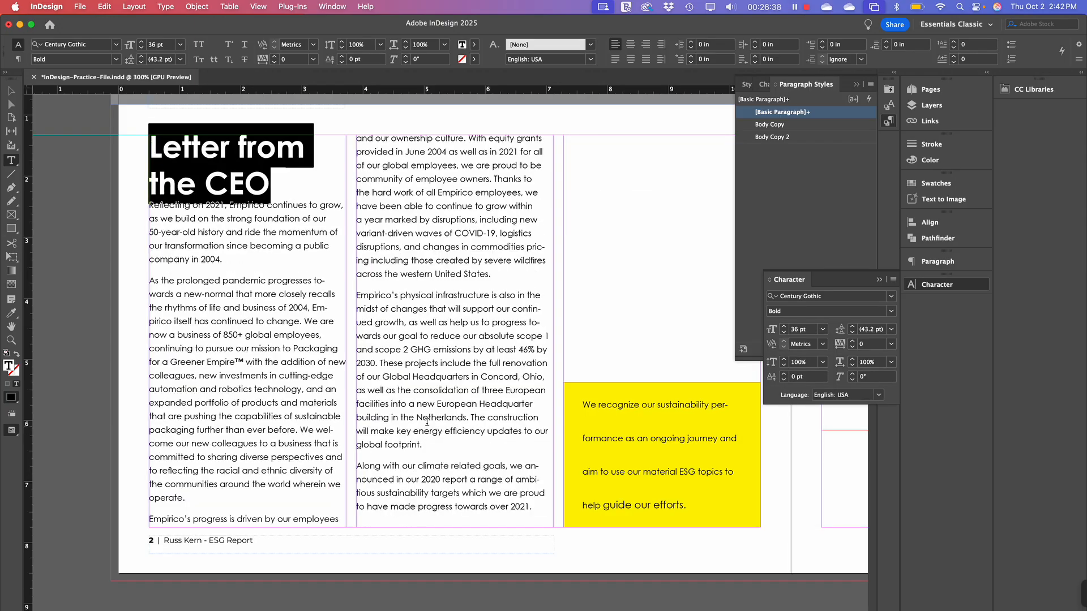
Reselect the entire "Letter from the CEO" headline text and redisplay the list of paragraph styles
scroll(424, 417, down, 3)
scroll(423, 417, up, 6)
scroll(423, 417, down, 2)
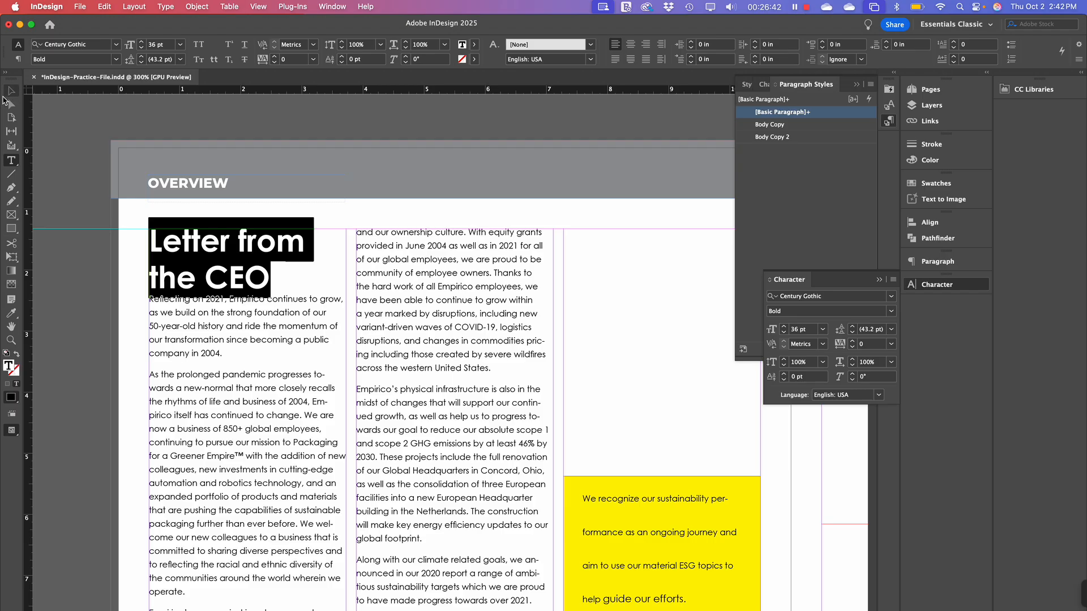
click(13, 91)
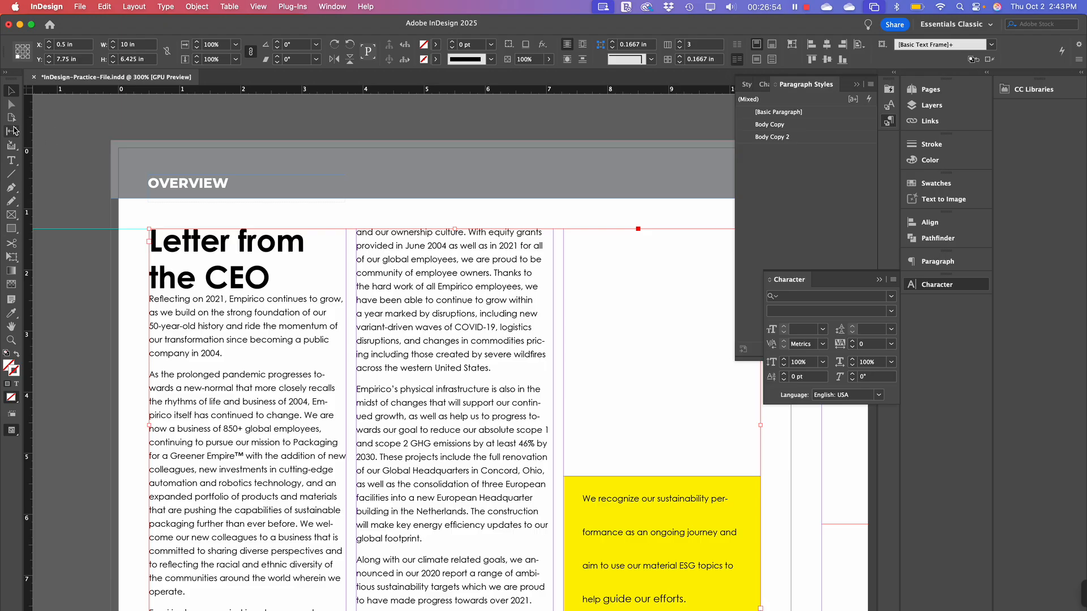
click(10, 160)
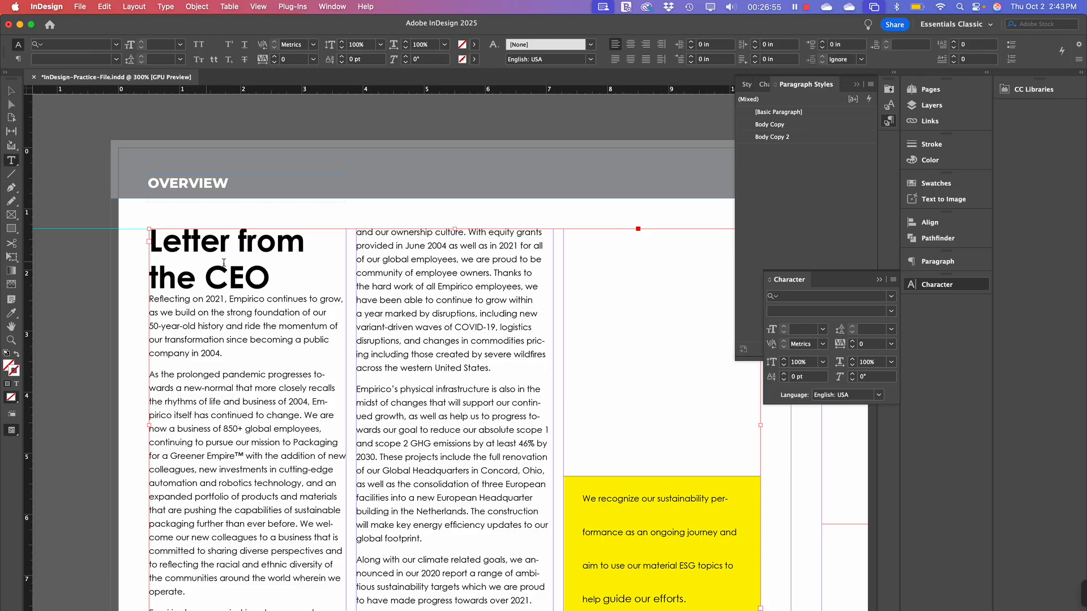
double_click(258, 271)
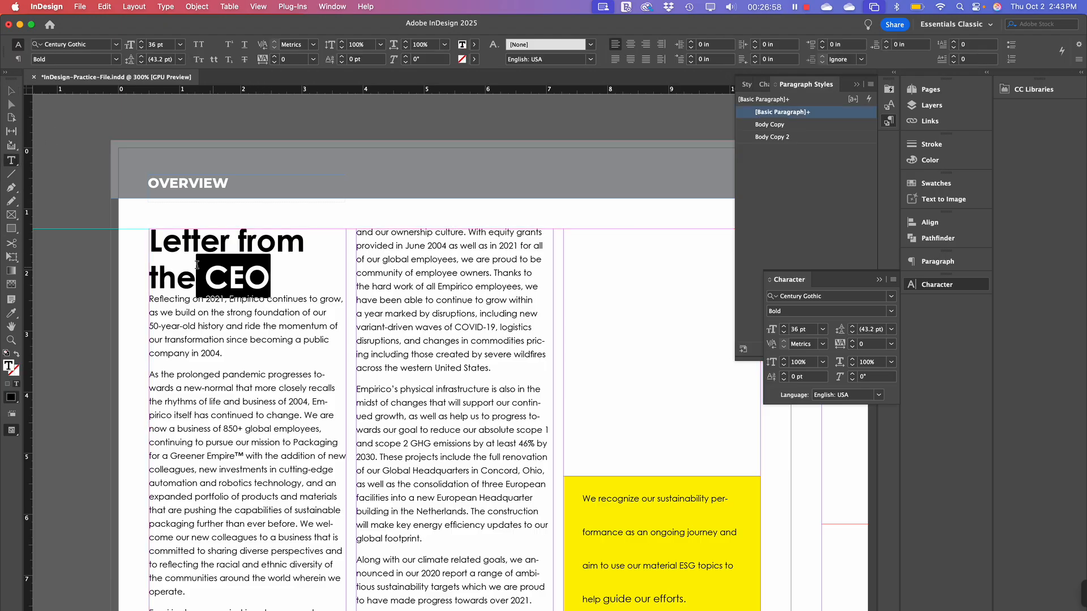
double_click(256, 273)
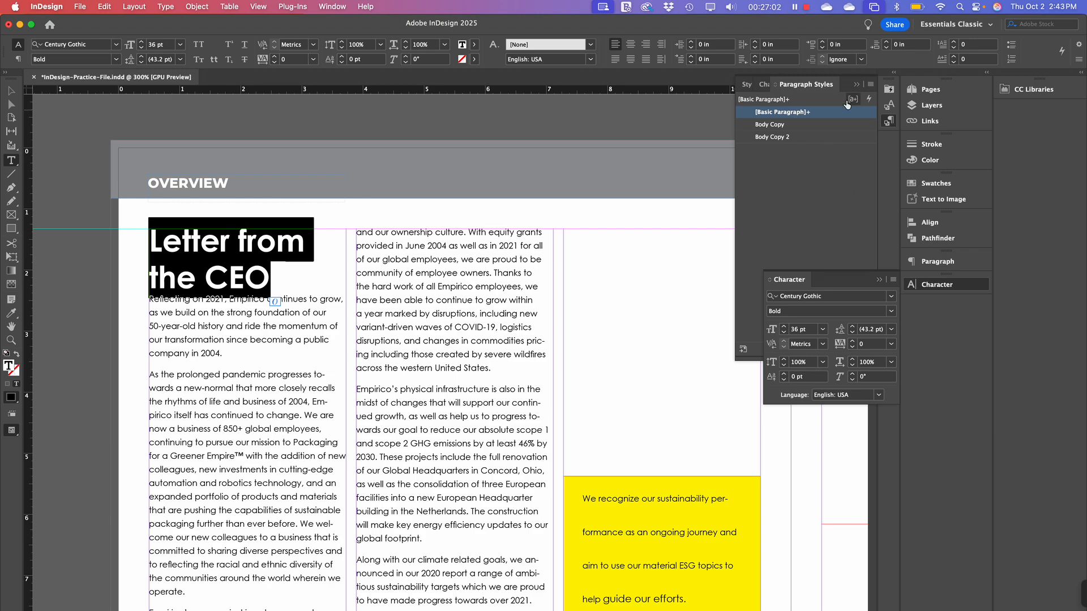
click(822, 86)
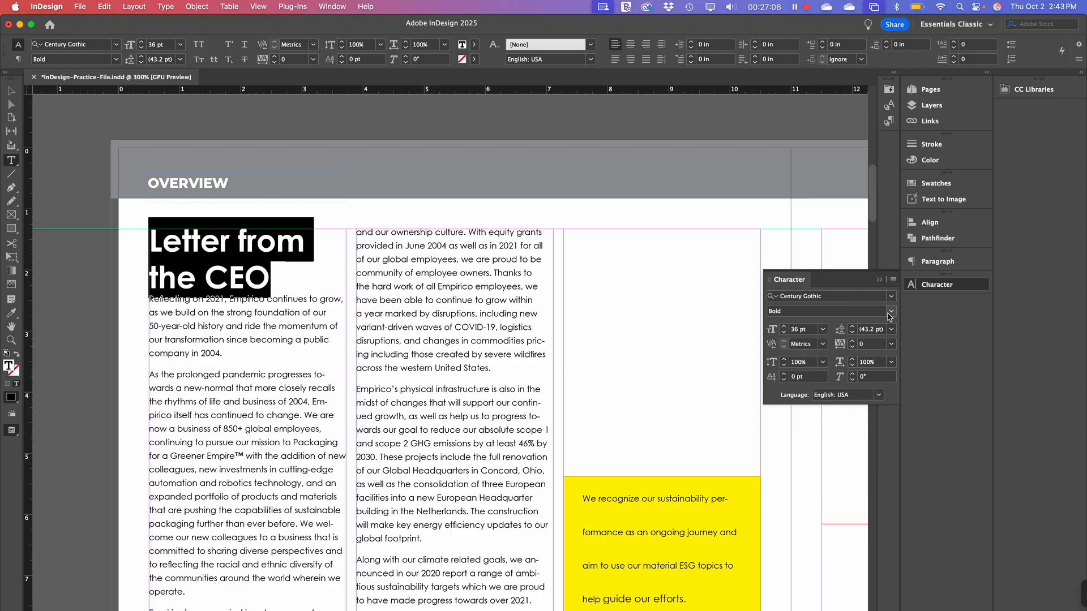
click(888, 121)
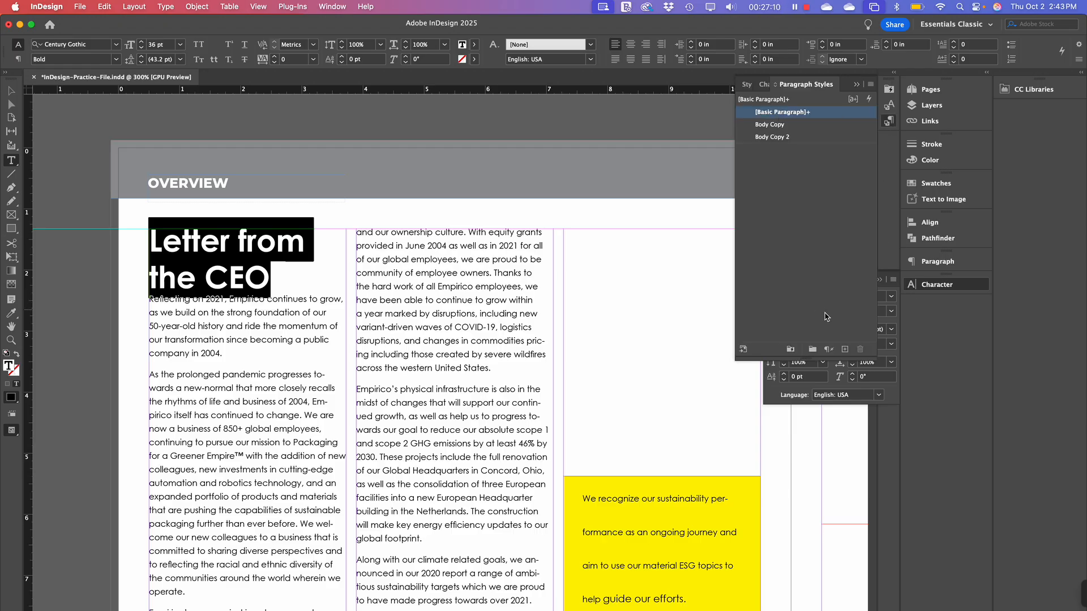
Create a new paragraph style from the selected headline and name it "Headline 1"
click(845, 350)
click(803, 125)
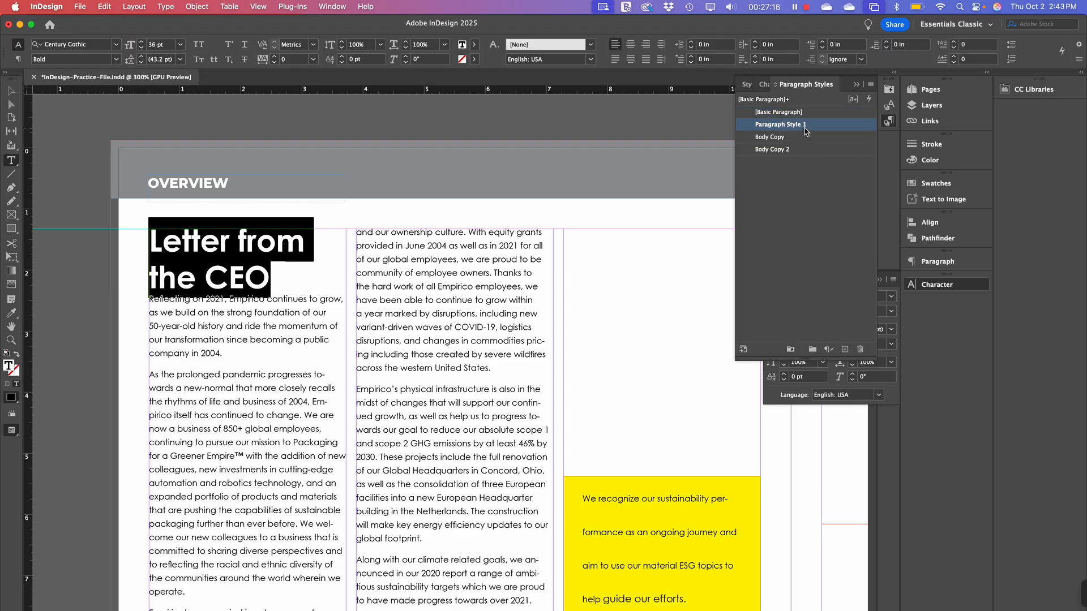
double_click(841, 125)
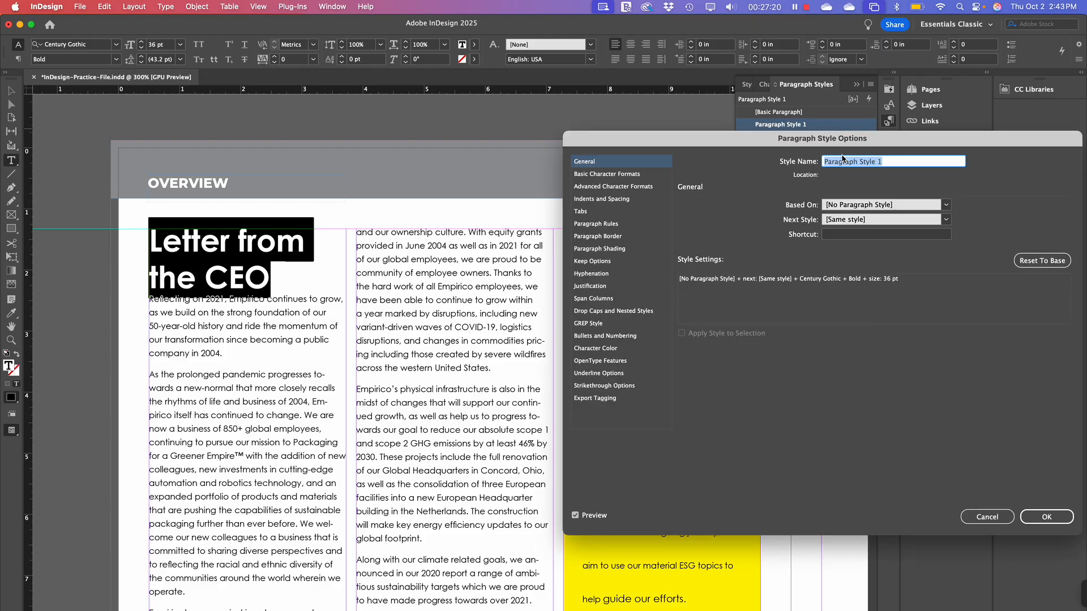
text(Headline 1)
Set the Headline 1 style's Space After to 0.125 in and save the style
click(626, 174)
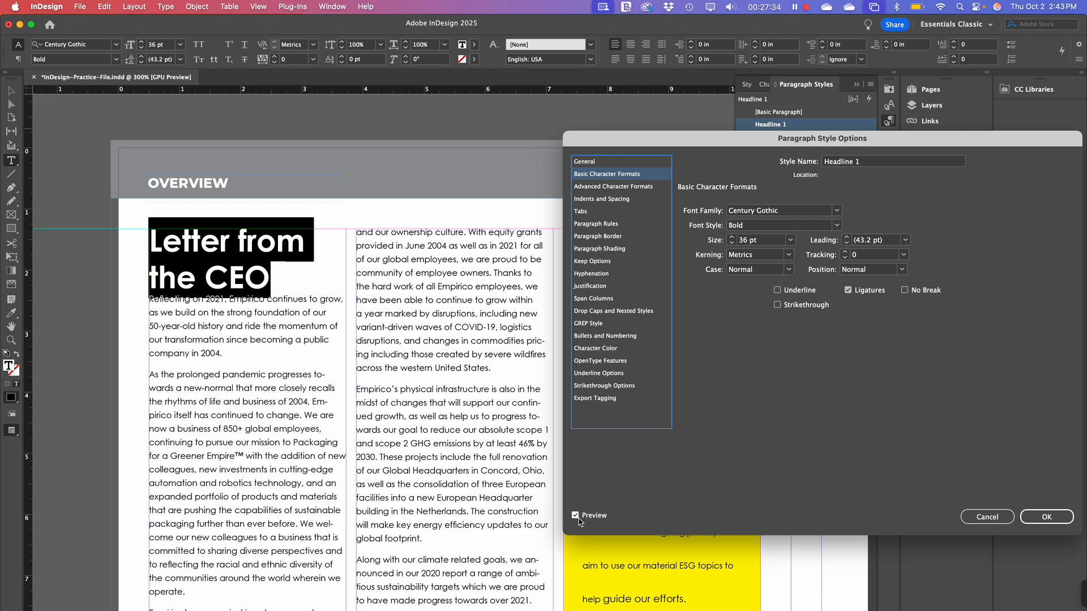
click(593, 200)
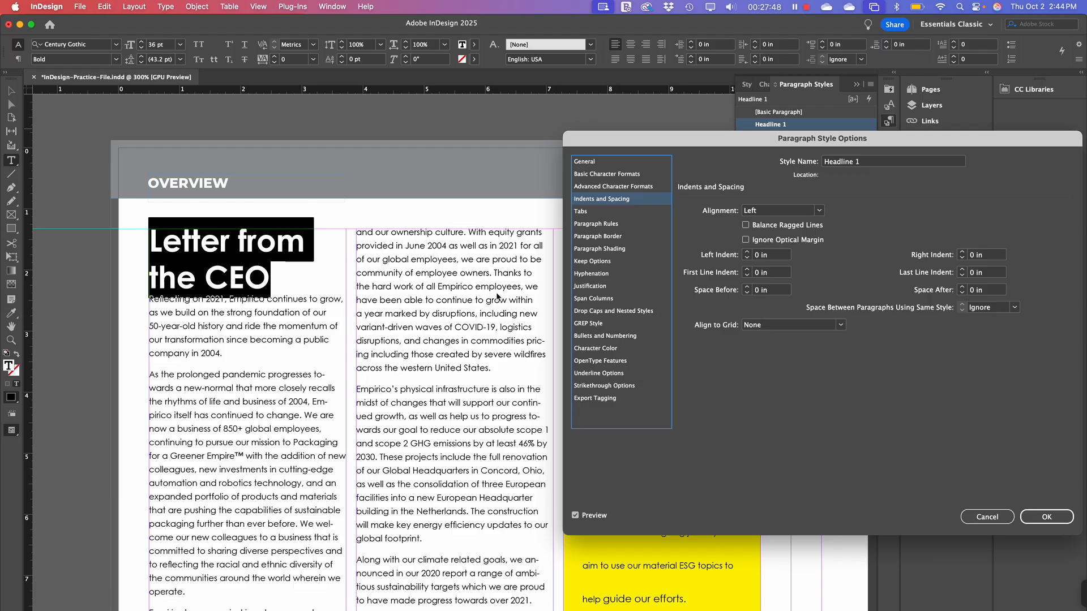
click(962, 287)
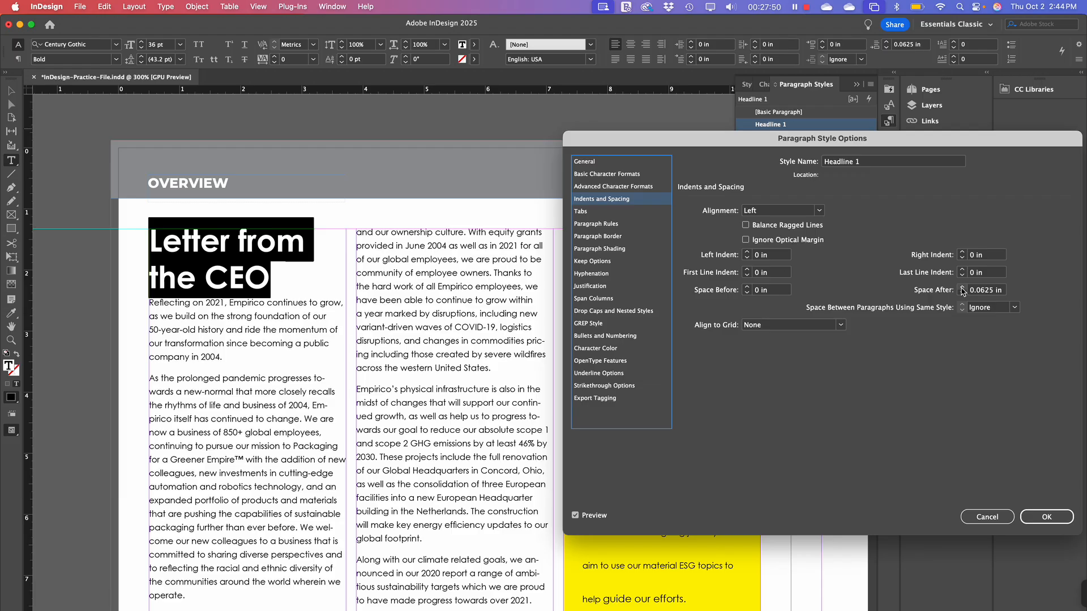
click(962, 287)
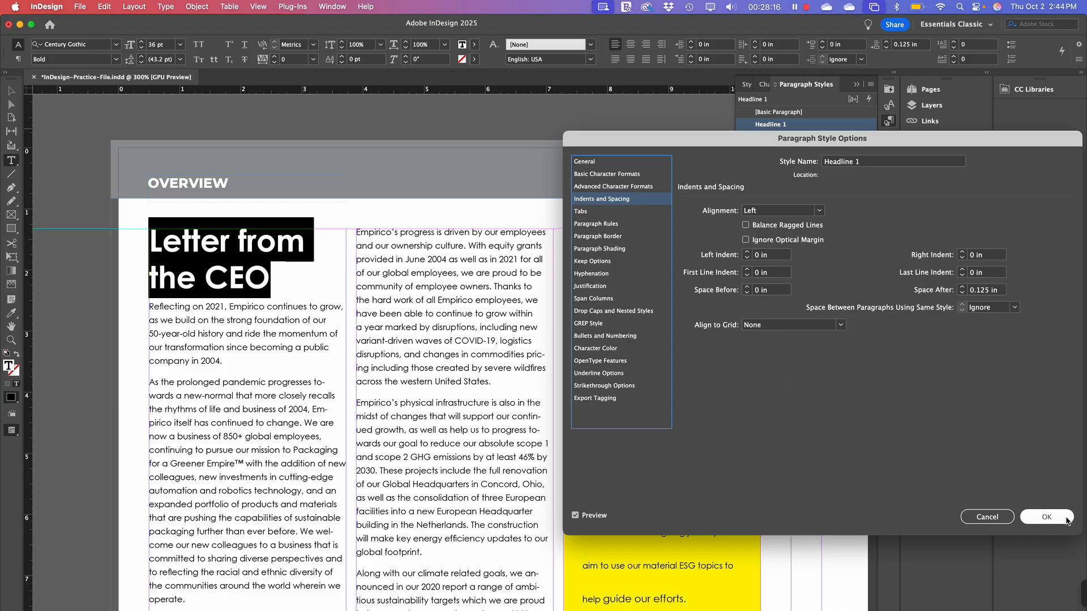
click(1046, 517)
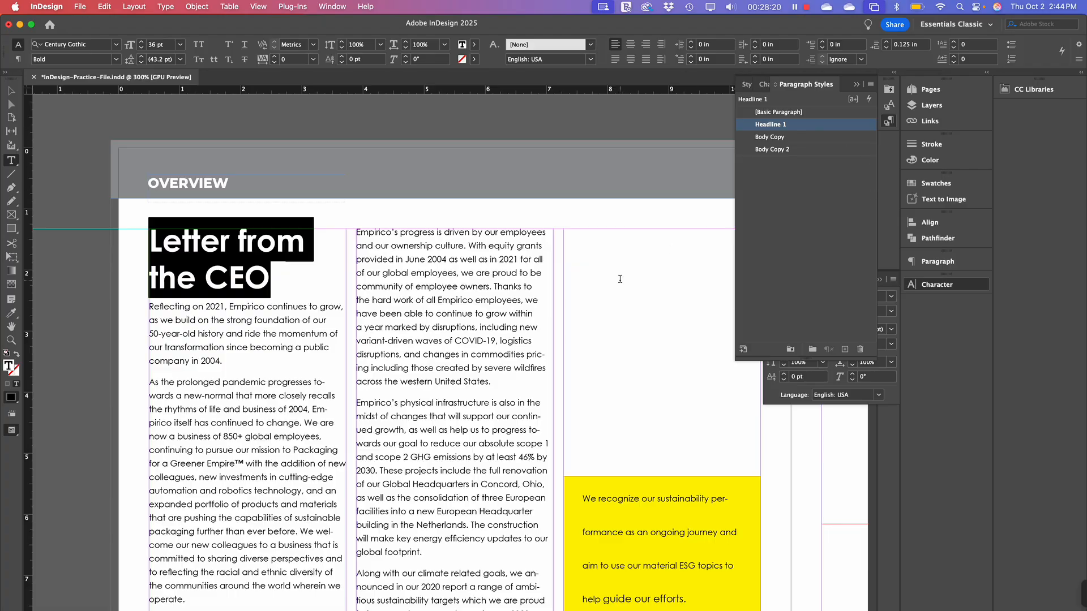
key(Escape)
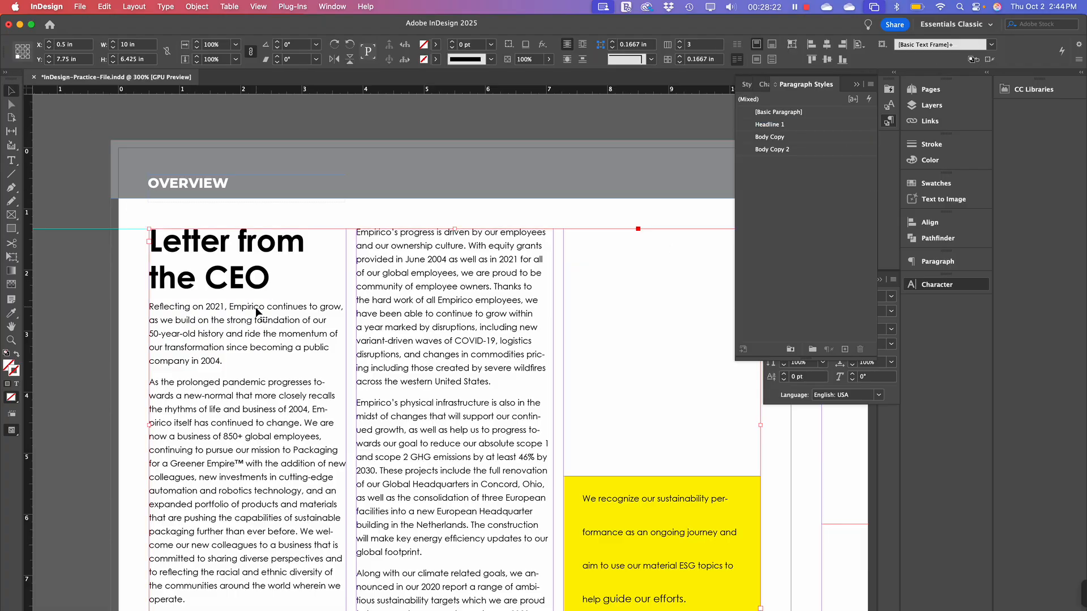
key(super+minus)
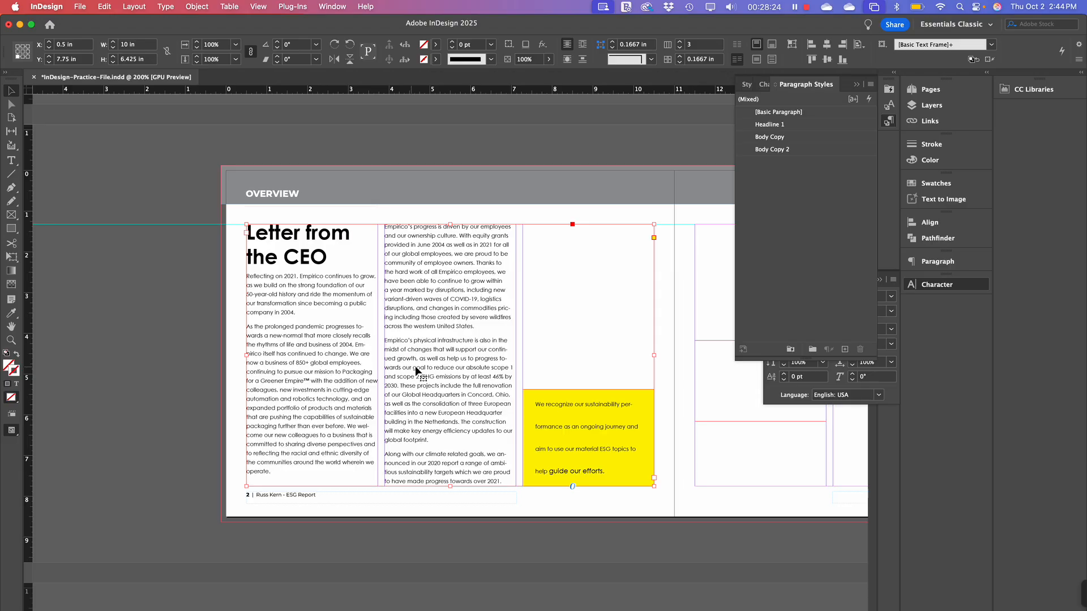
drag(415, 371, 325, 344)
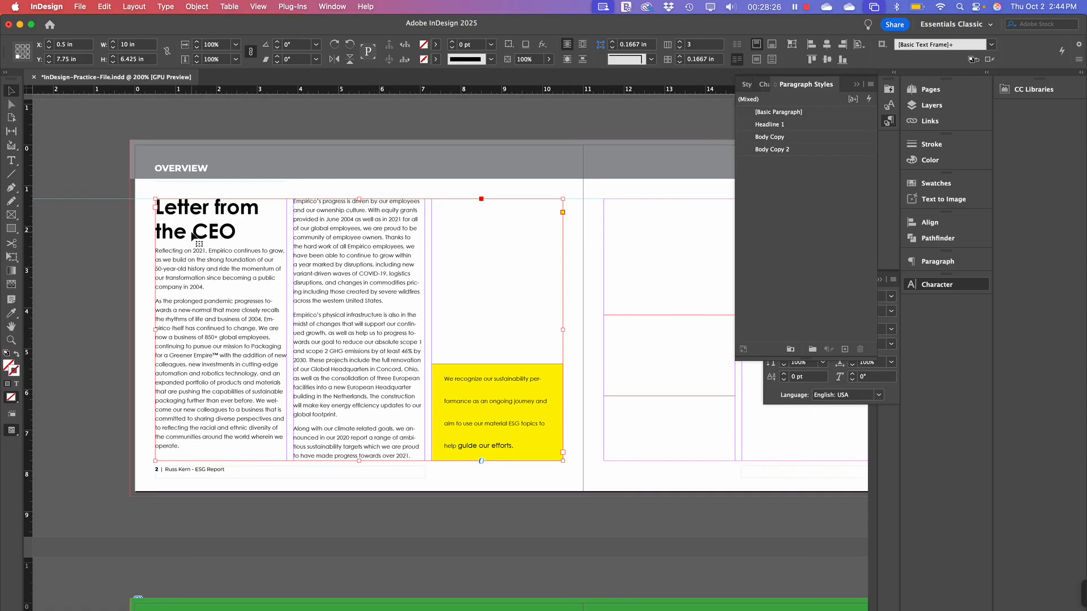
click(297, 119)
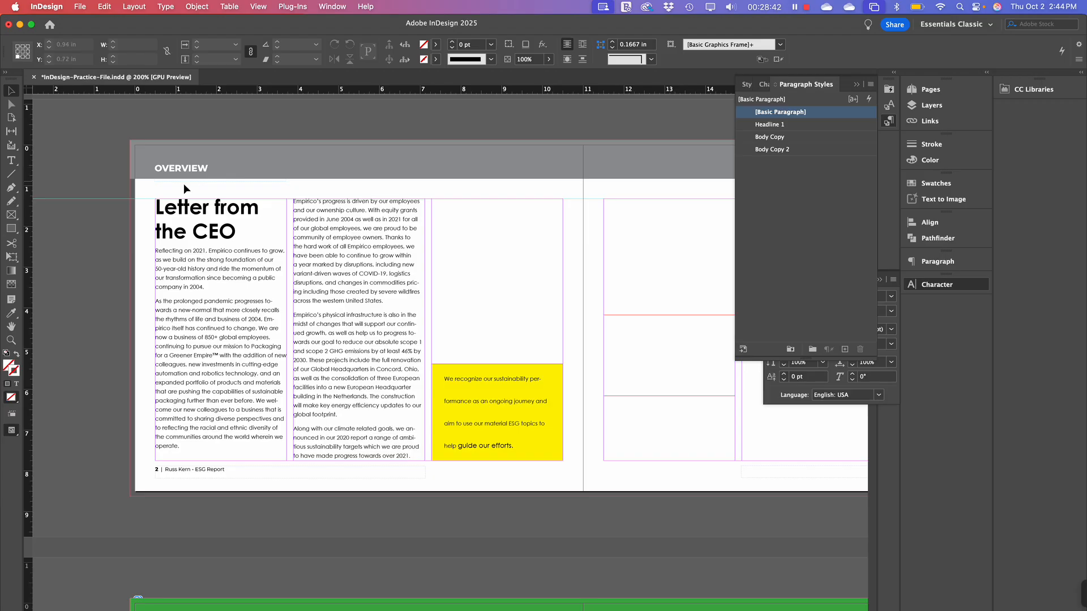
Set the Headline 1 paragraph style's layout to Span Columns across all columns and save the style with no text selected
click(232, 235)
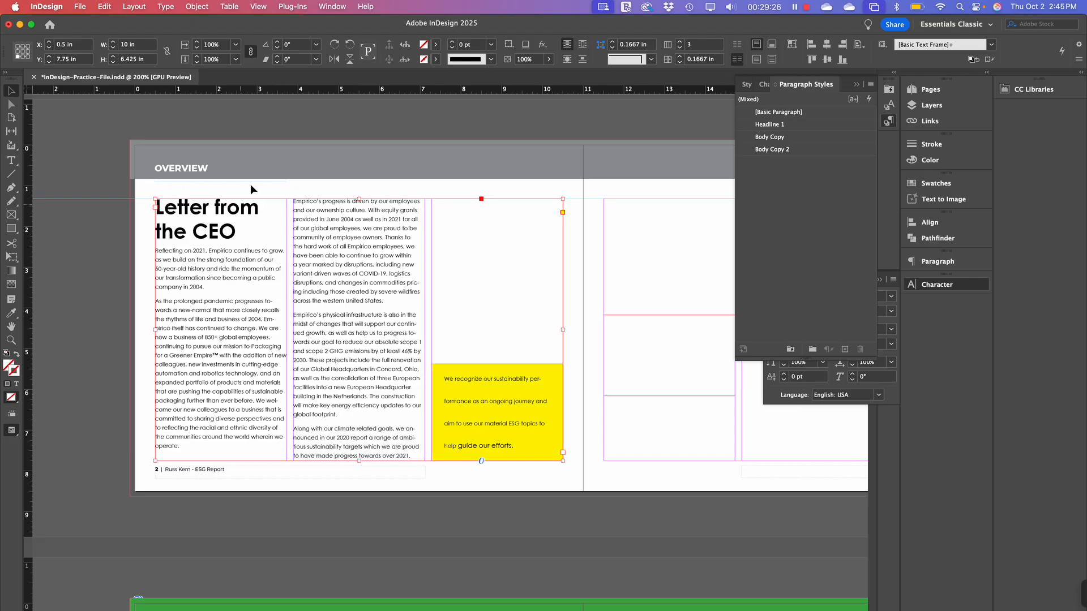
click(277, 112)
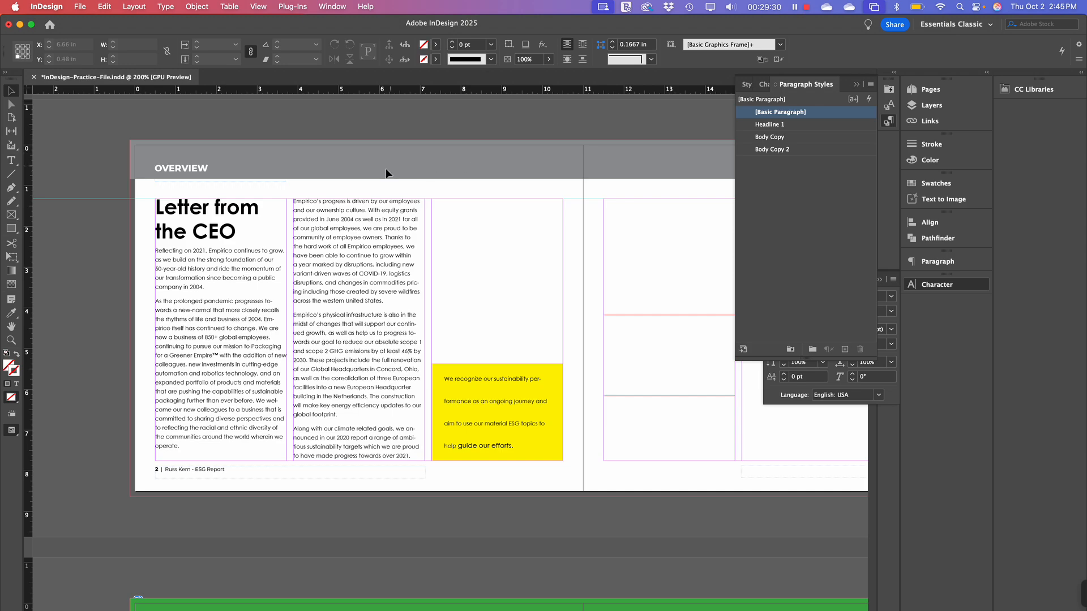
click(815, 126)
click(820, 126)
double_click(852, 127)
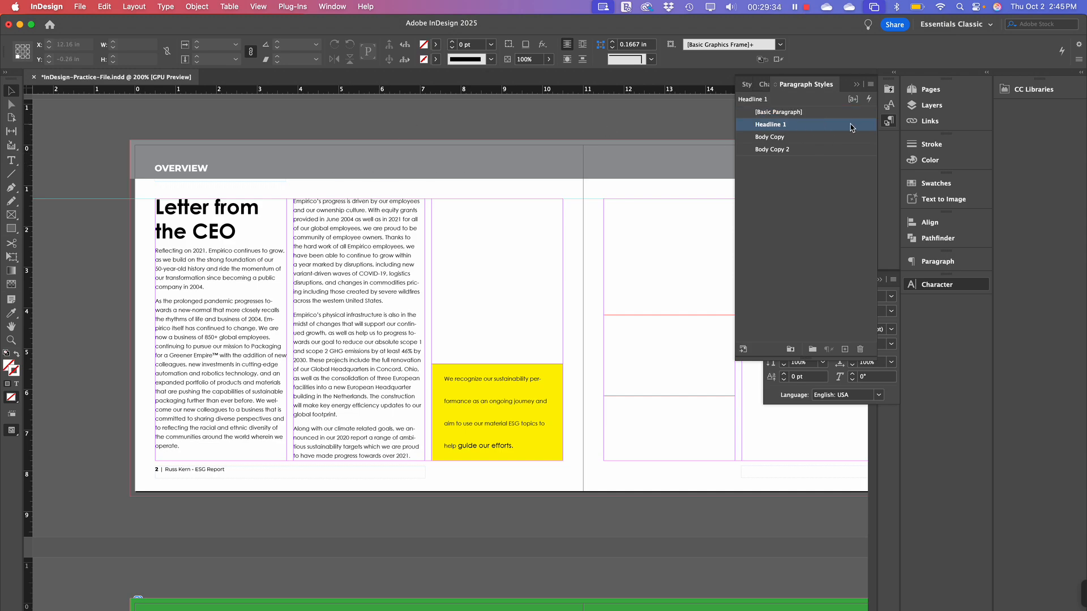
drag(771, 148, 752, 64)
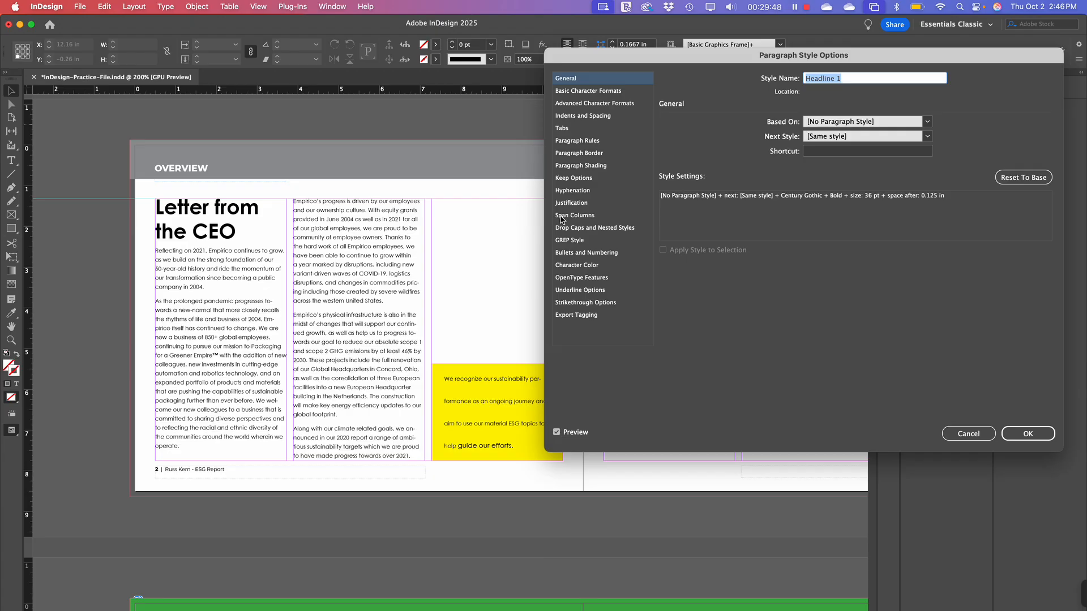
click(604, 217)
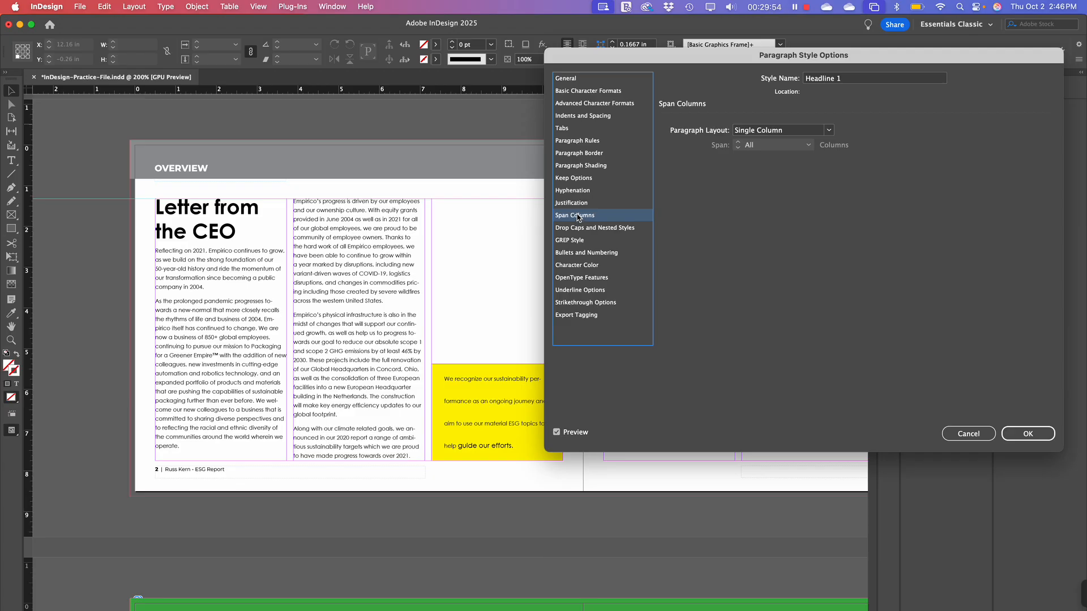
click(782, 131)
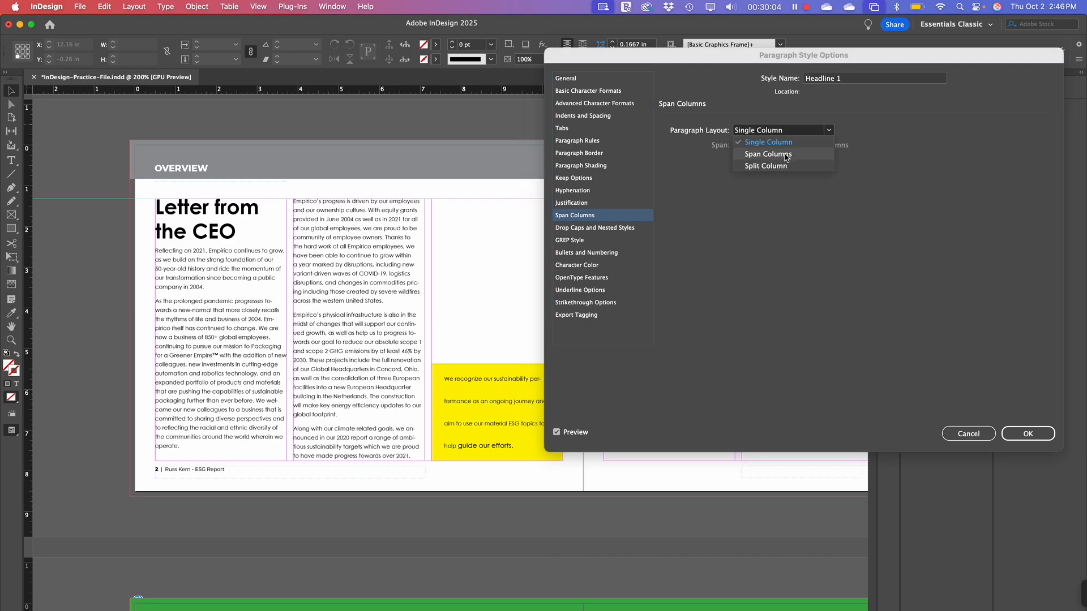
click(786, 155)
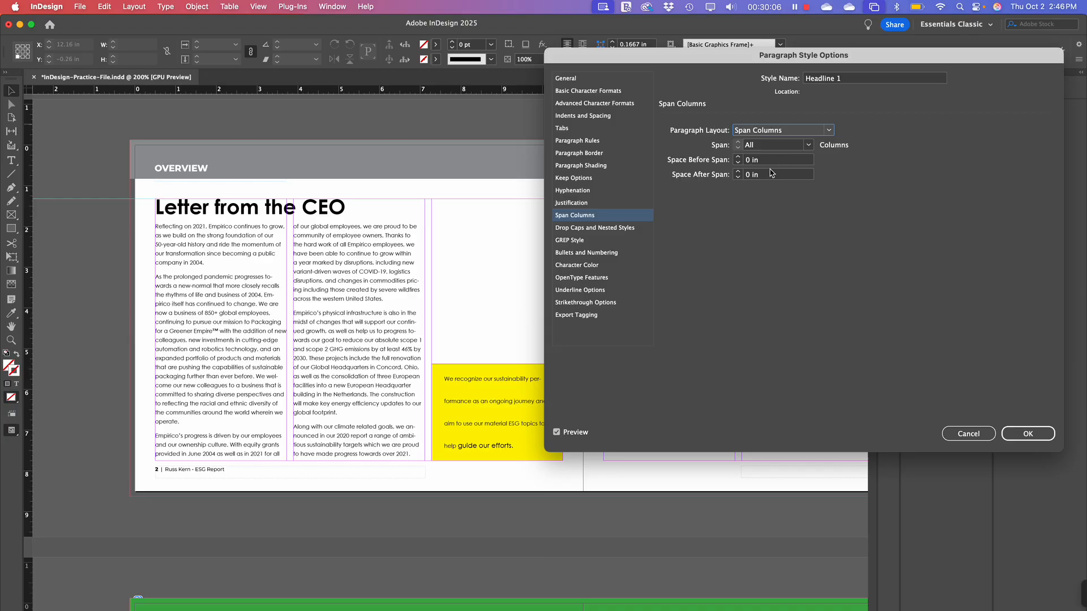
drag(740, 62, 785, 103)
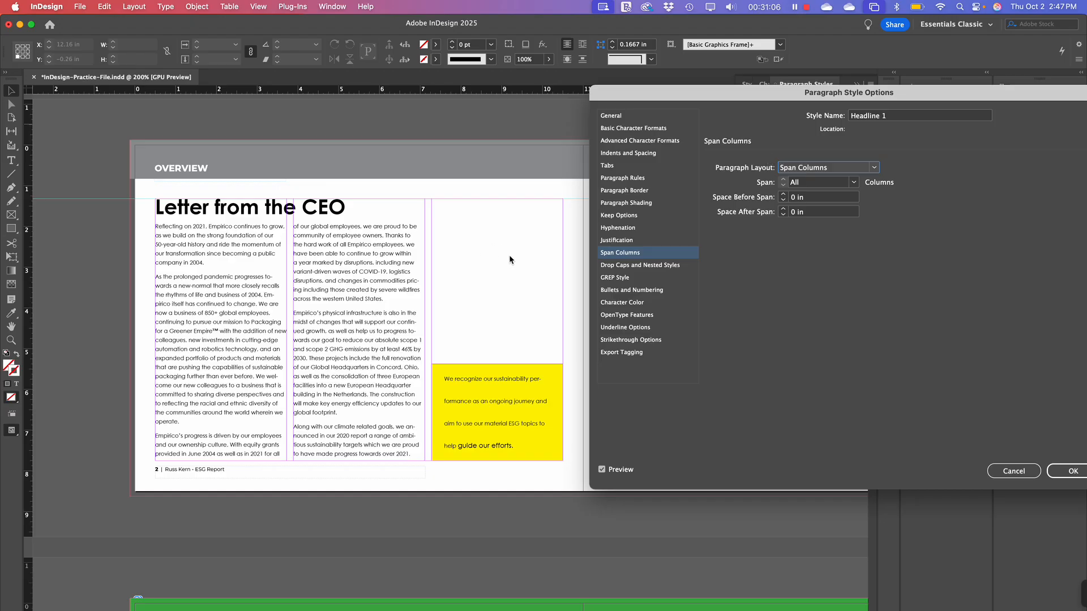
key(space)
click(487, 270)
click(1072, 472)
Shorten the three-column "Letter from the CEO" text frame to about 3.915 in high, ending just above the yellow box
scroll(547, 299, right, 2)
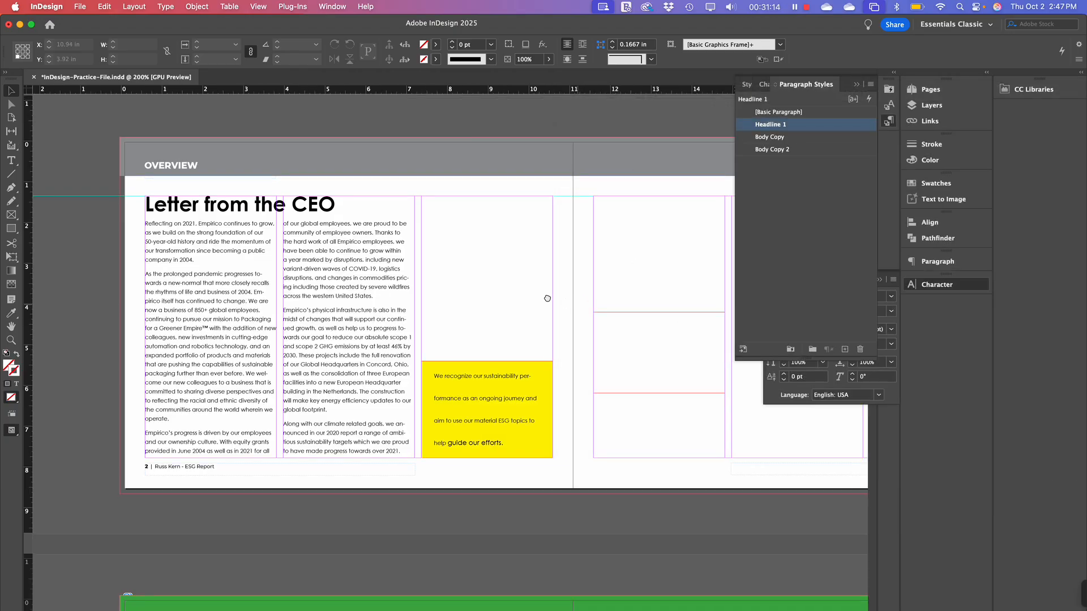
scroll(548, 299, right, 2)
click(510, 298)
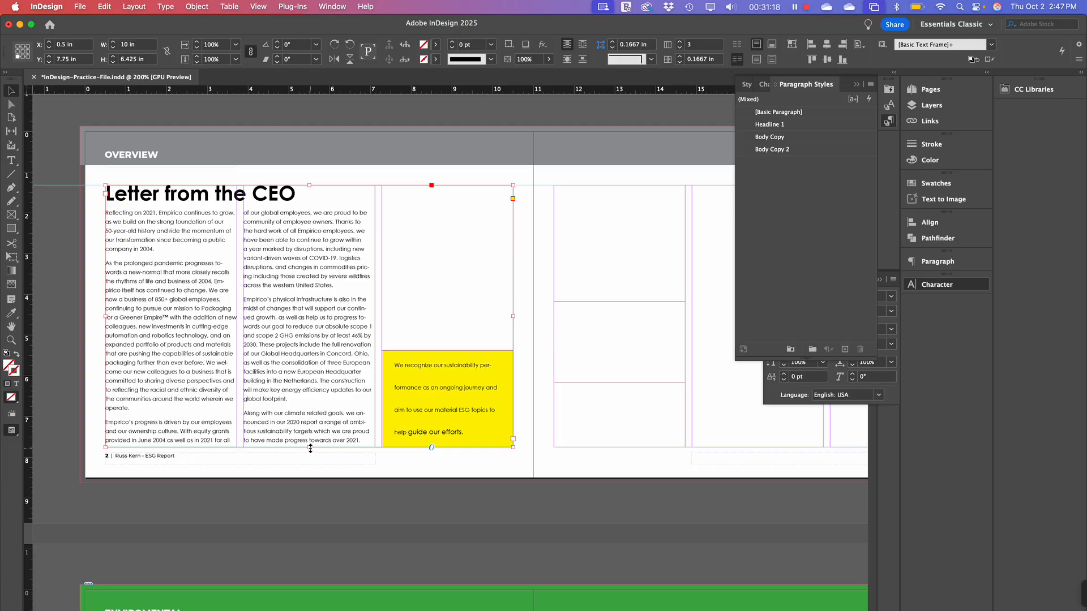
drag(311, 447, 335, 344)
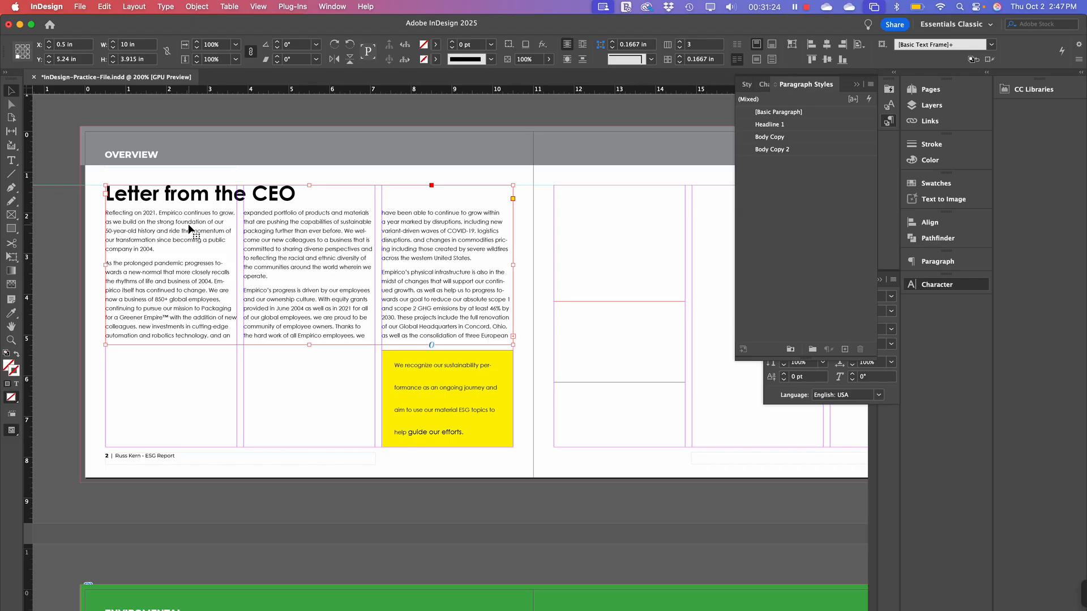
click(191, 419)
Toggle the preview mode to view the Overview spread without guides and frame edges, and bring the Environmental spread into view
key(w)
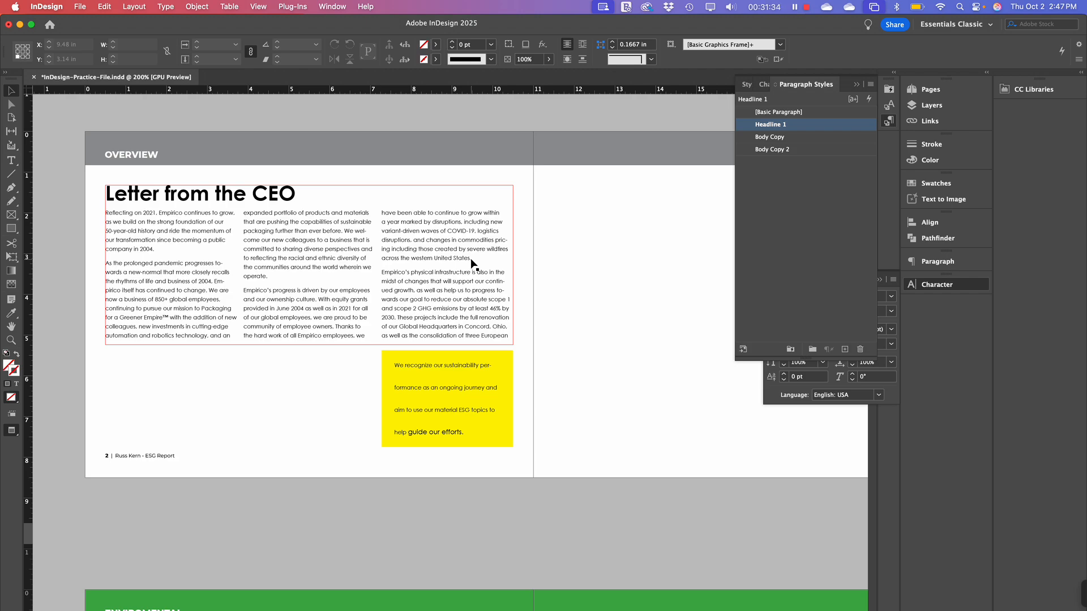
key(w)
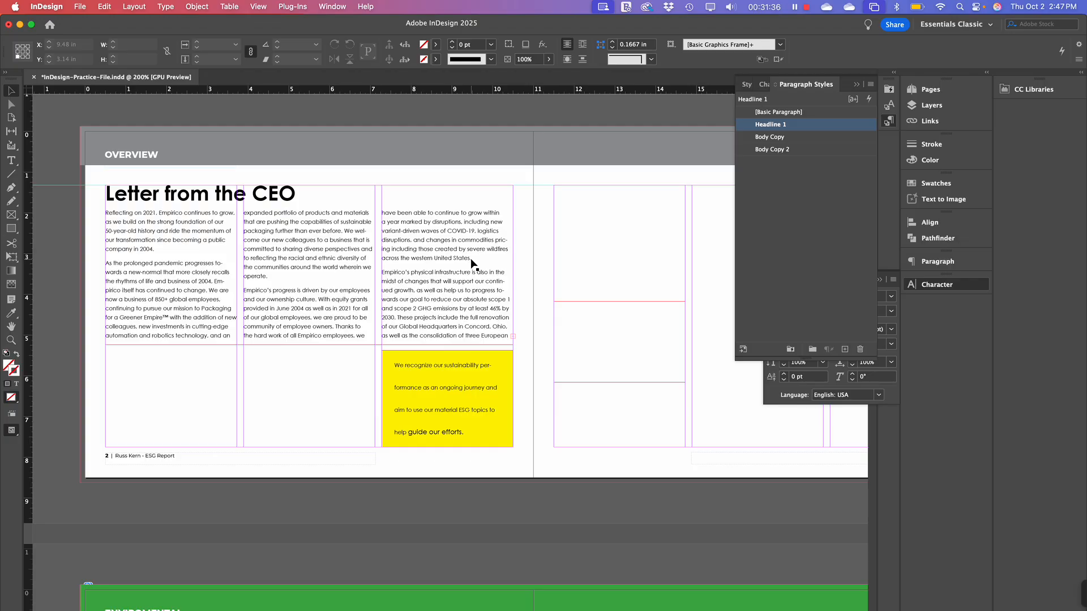
key(w)
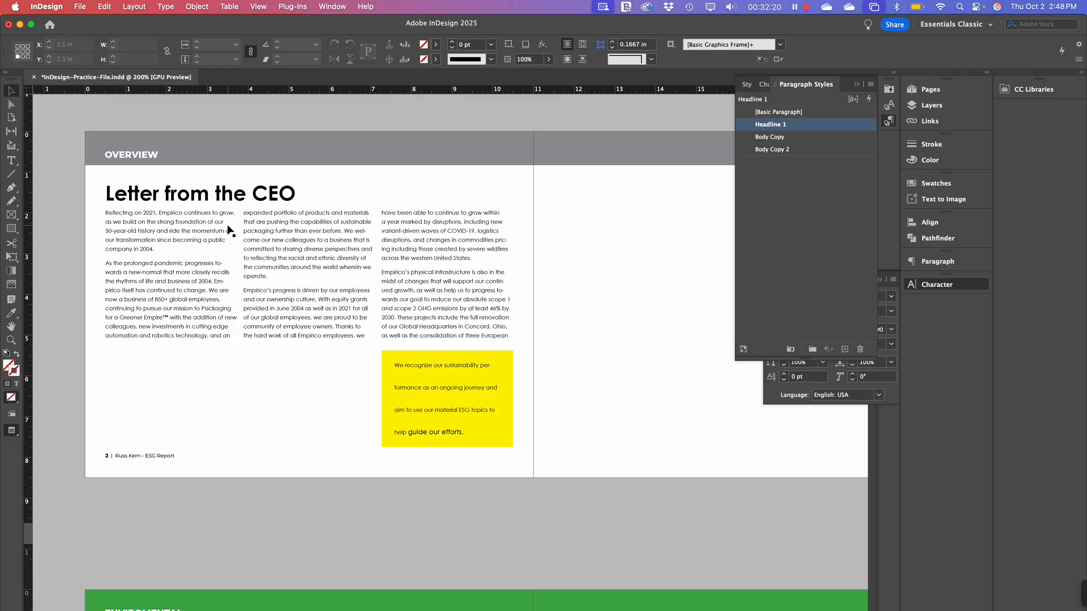
key(super+minus)
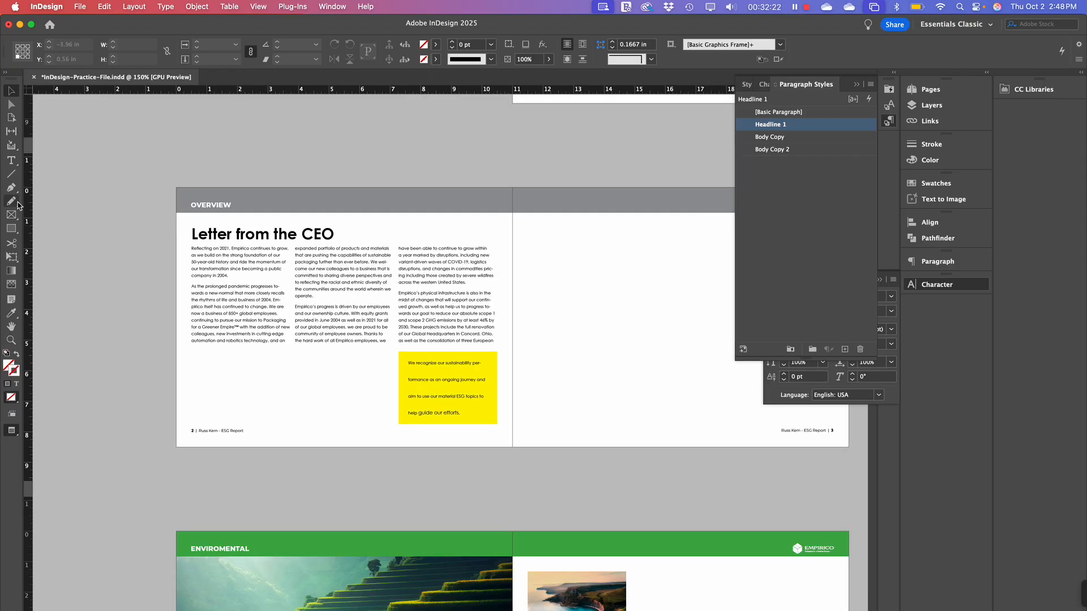
drag(478, 452, 424, 340)
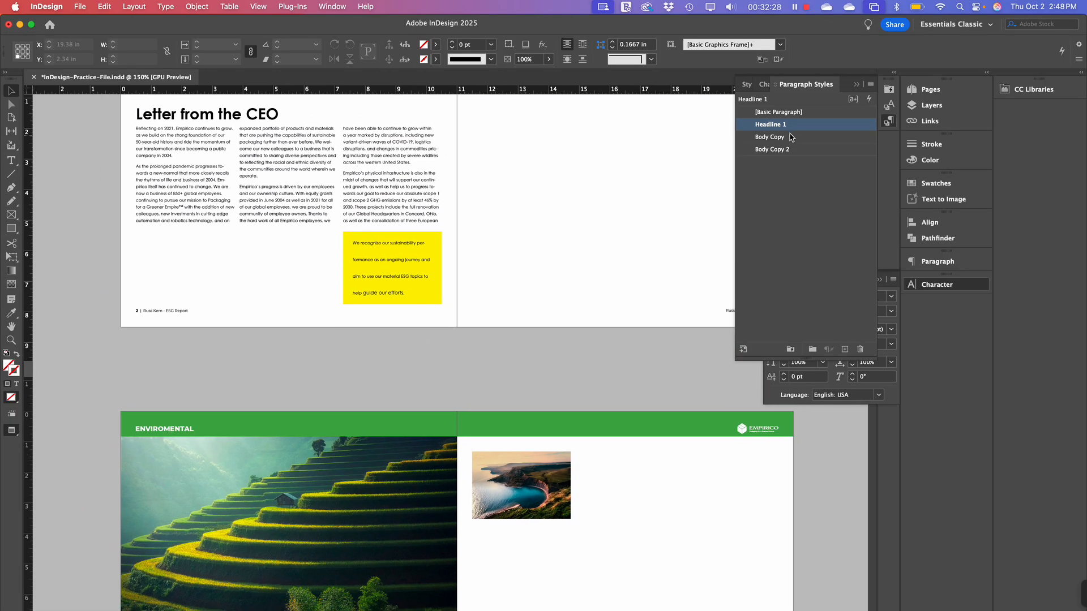
Select a line in the middle column of the CEO letter to check its paragraph style, and deselect the text frame
double_click(255, 208)
triple_click(253, 207)
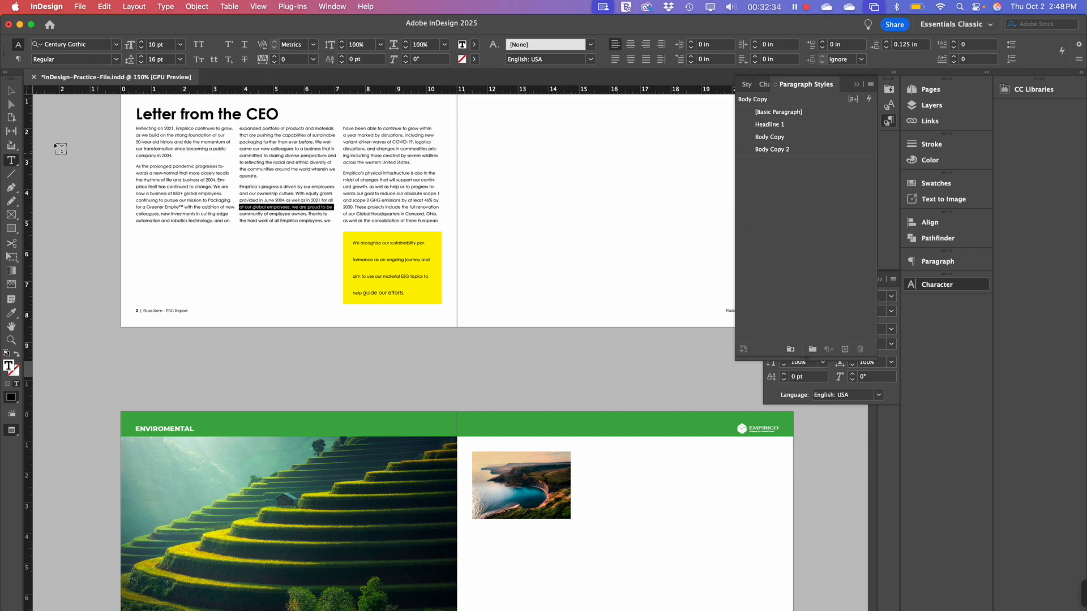
click(11, 90)
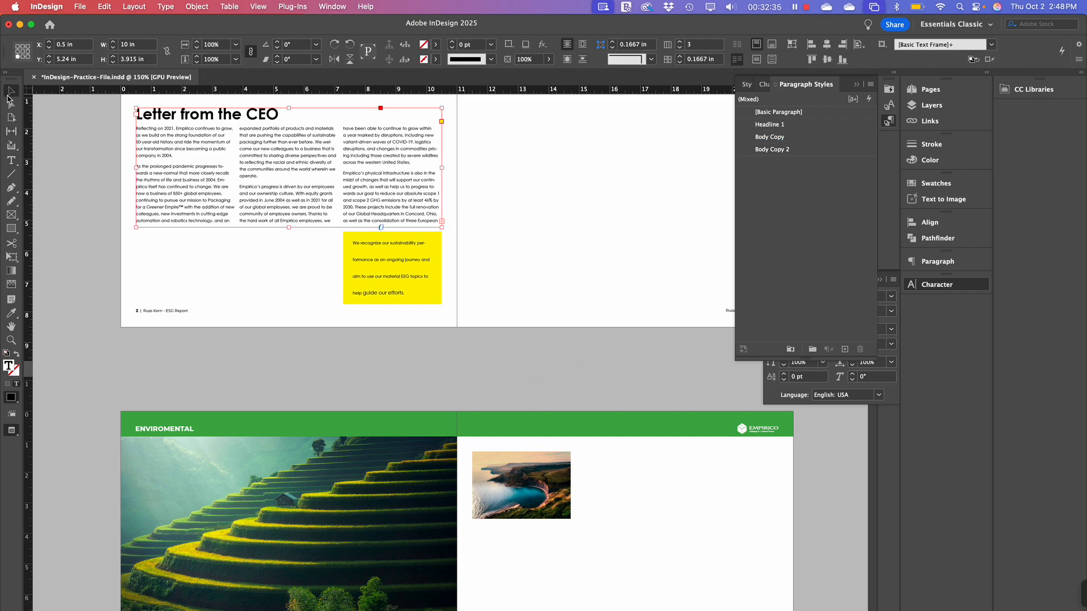
click(284, 347)
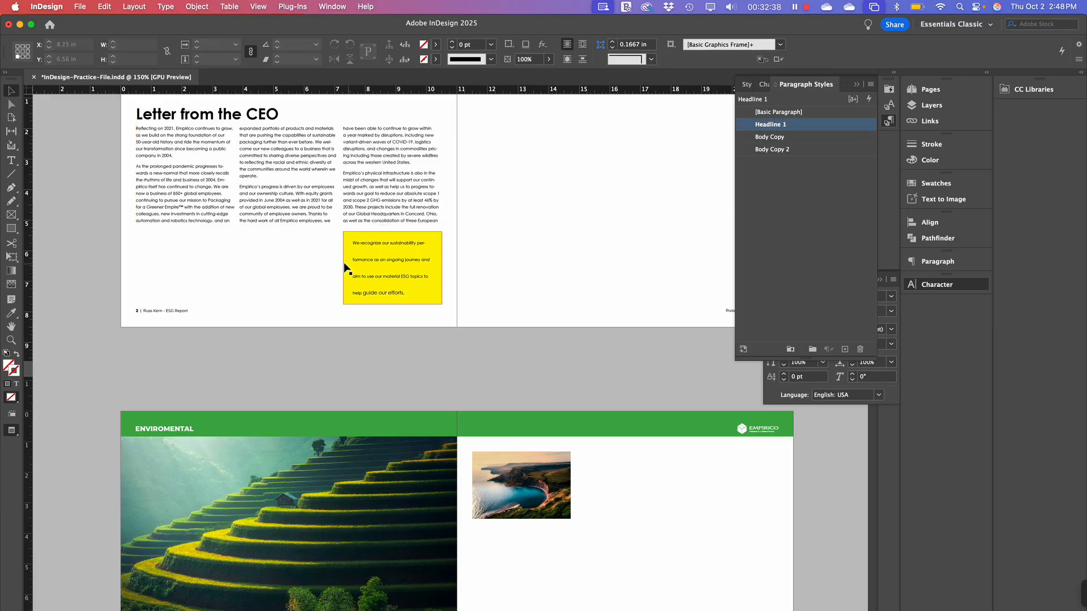
scroll(272, 272, up, 2)
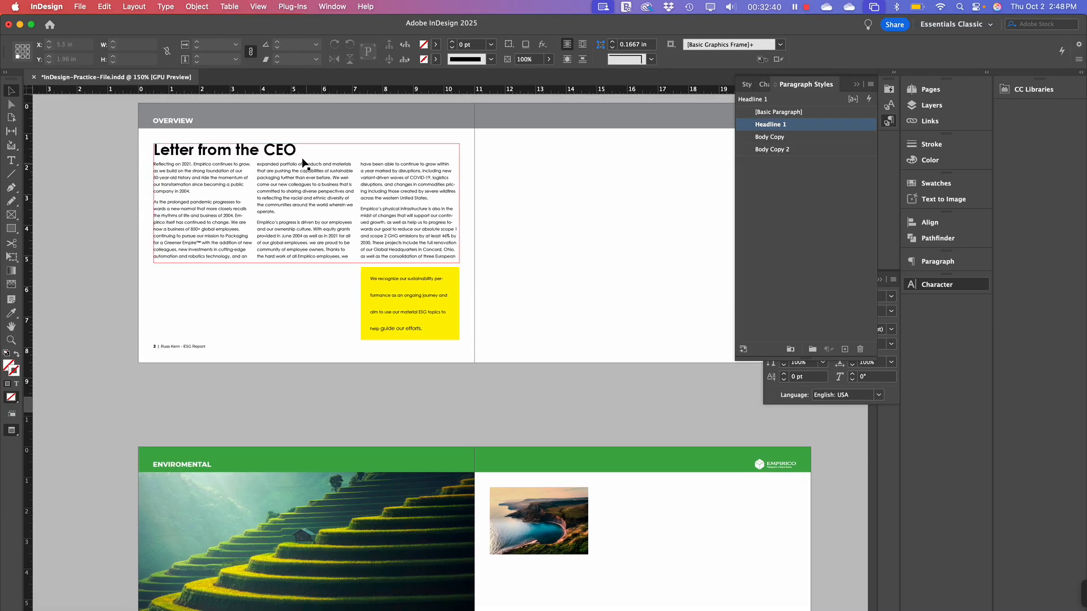
Try the Body Copy style on the "Letter from the CEO" headline, cancel its style options, and undo the style change
double_click(225, 149)
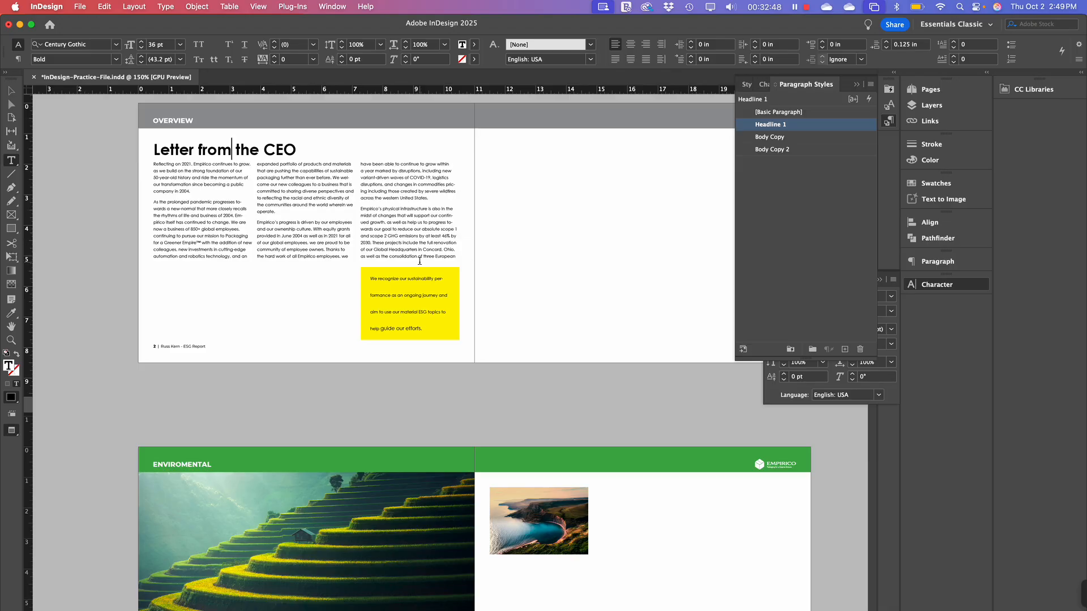
double_click(825, 142)
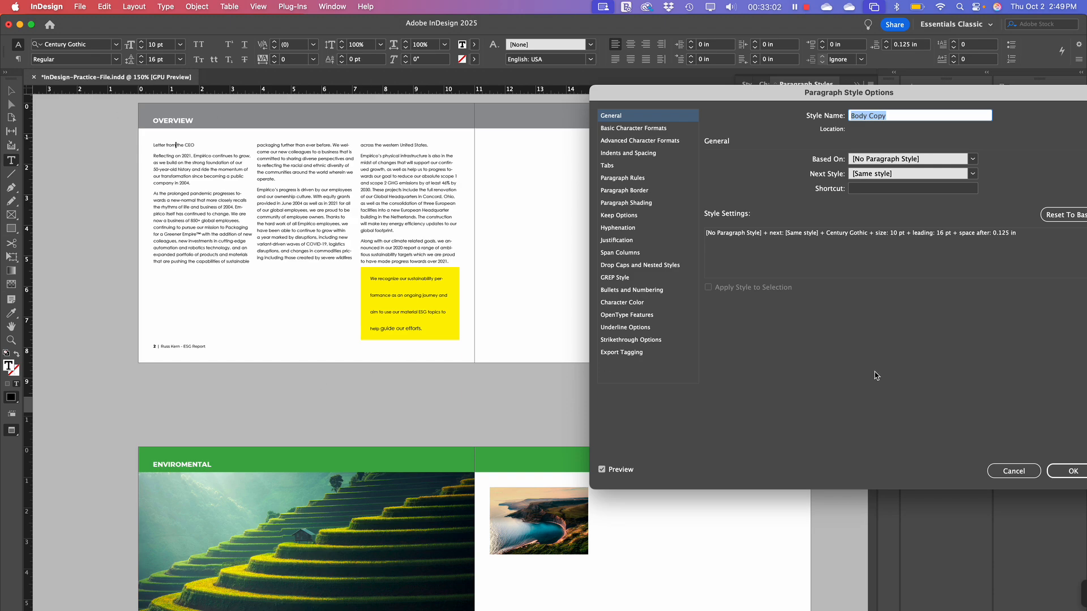
click(1014, 471)
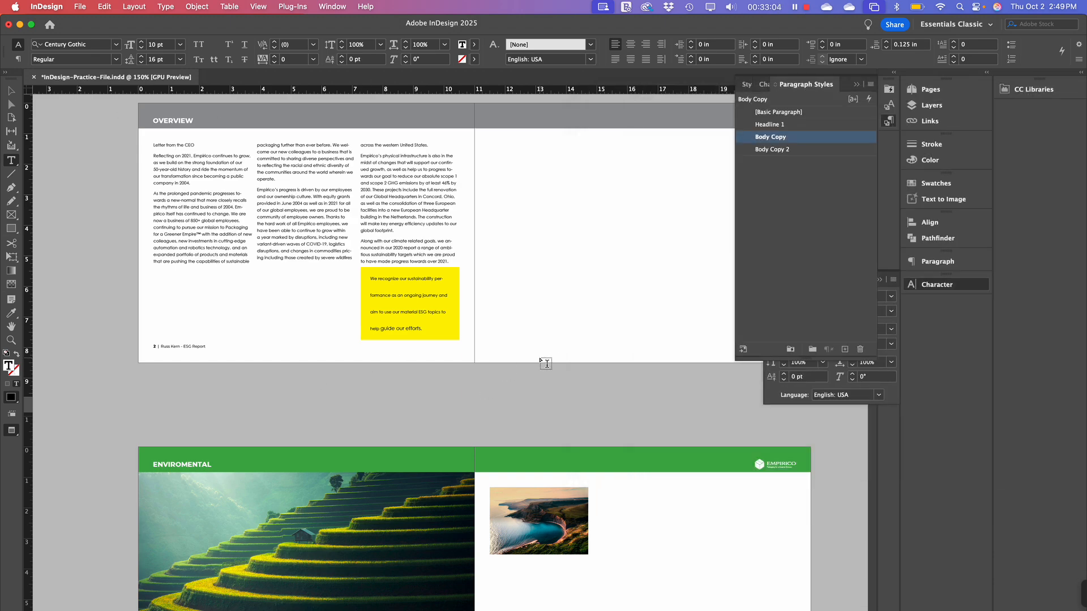
key(super+z)
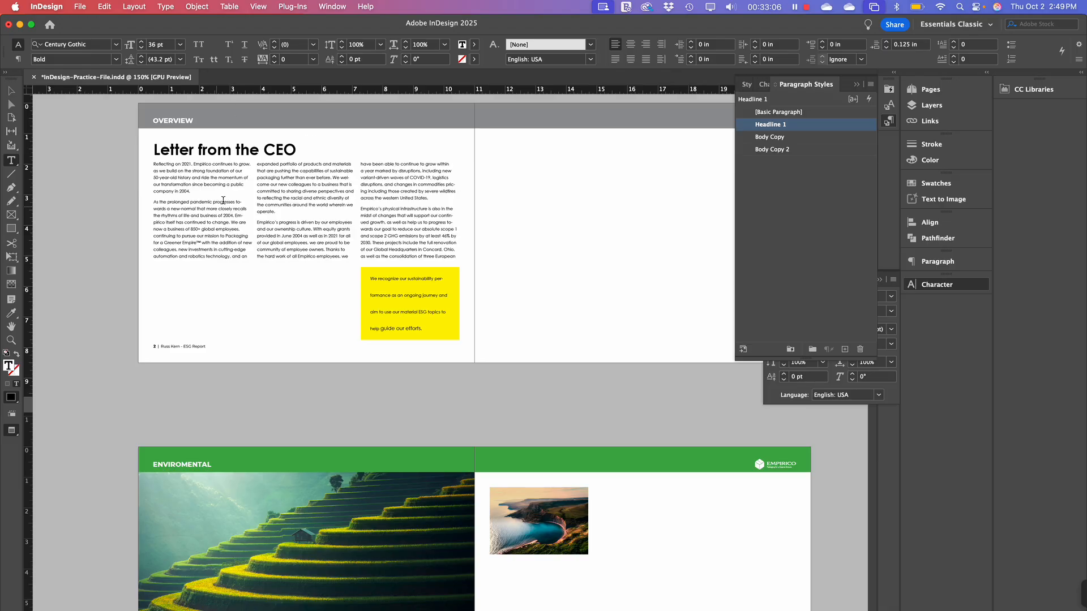
Try the Headline 1 style on the letter's second body paragraph, reapply Body Copy to it, and deselect the text frame
click(304, 191)
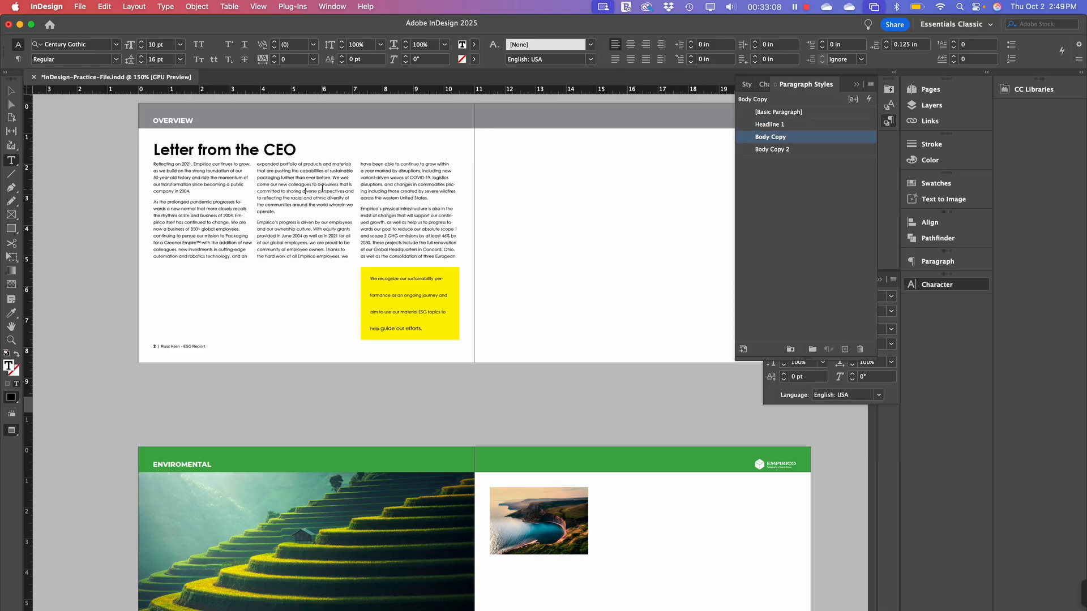
click(324, 191)
click(837, 127)
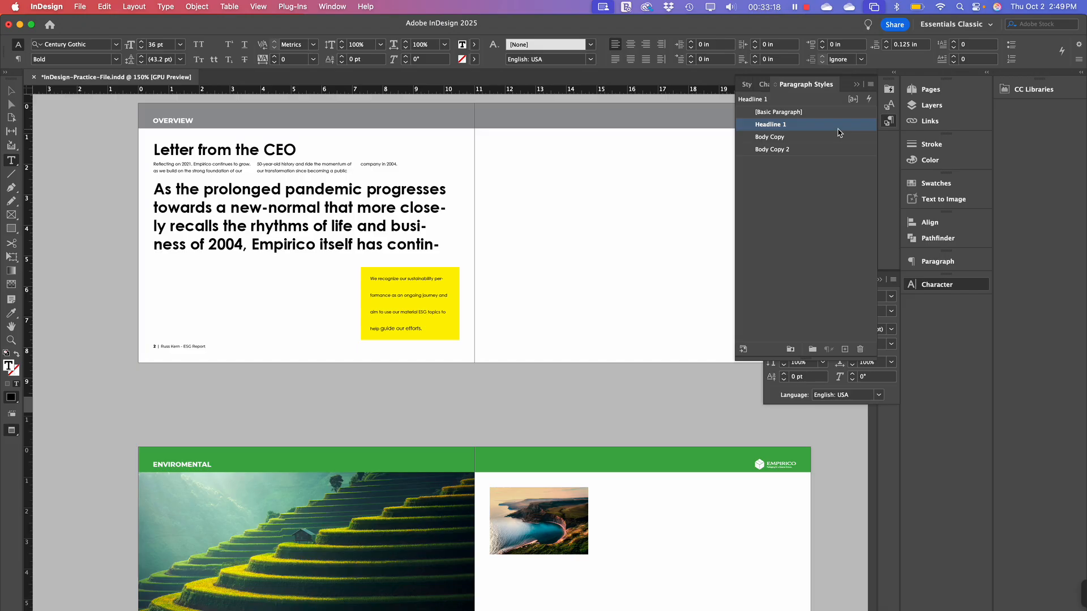
click(838, 135)
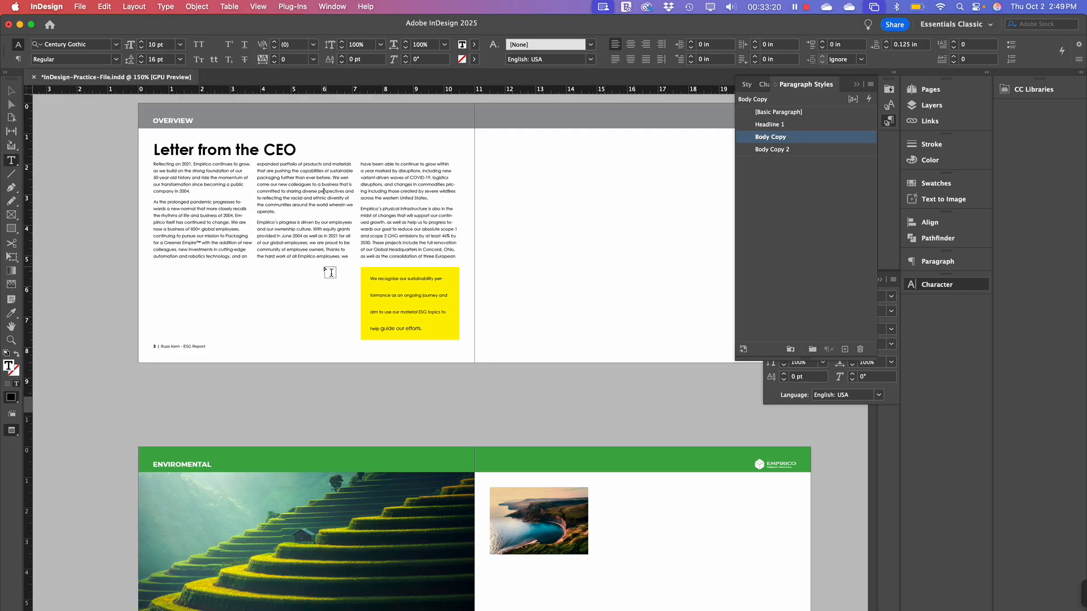
click(302, 242)
click(11, 91)
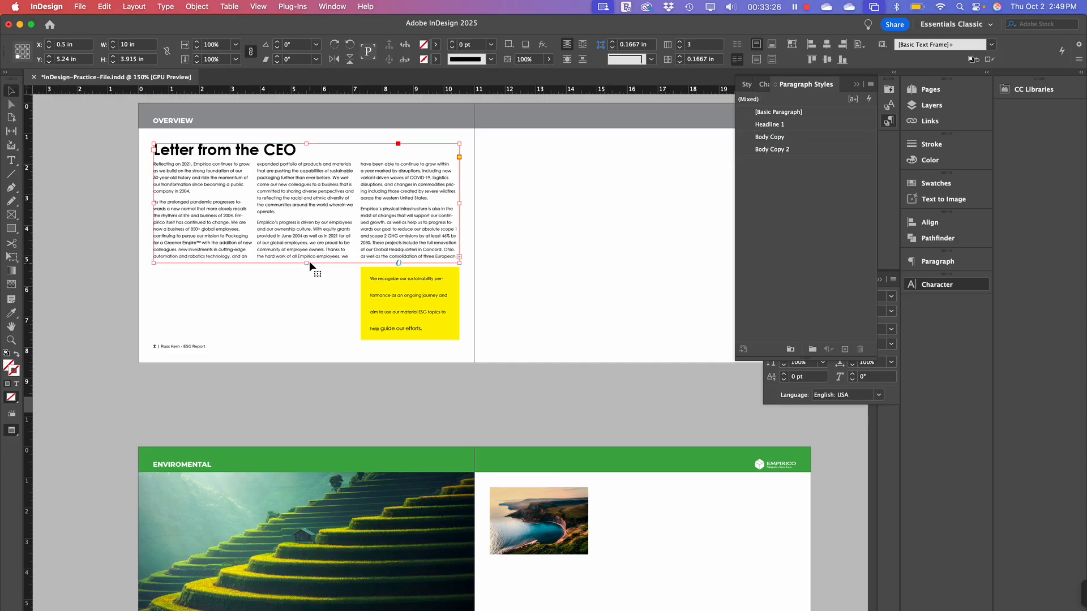
click(368, 357)
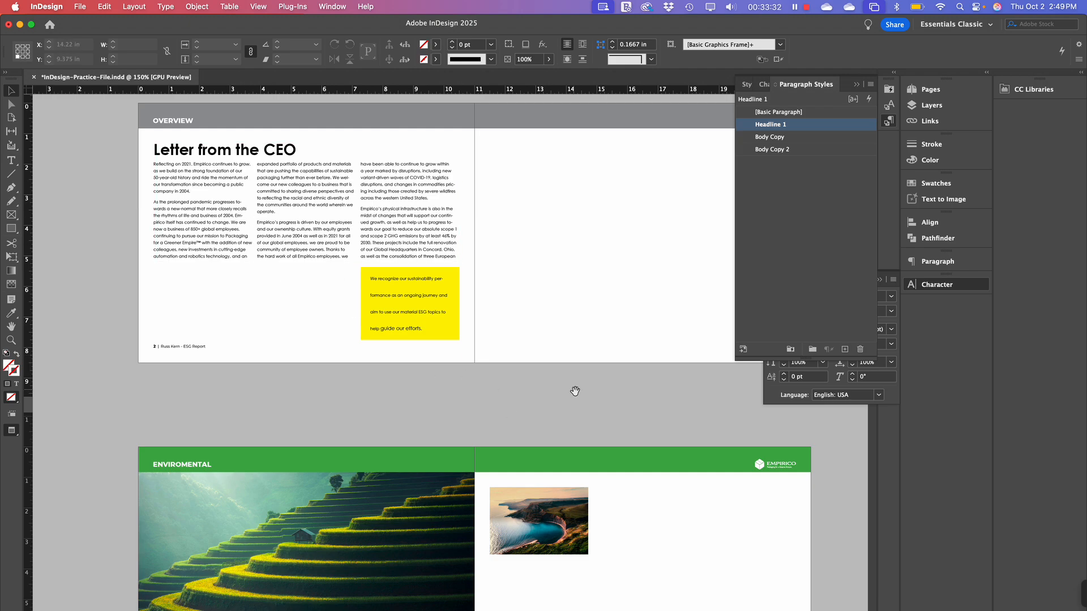
Switch to the Empirico Doc in Google Docs in Chrome and examine the paragraphs of the CEO letter copy
drag(575, 390, 505, 393)
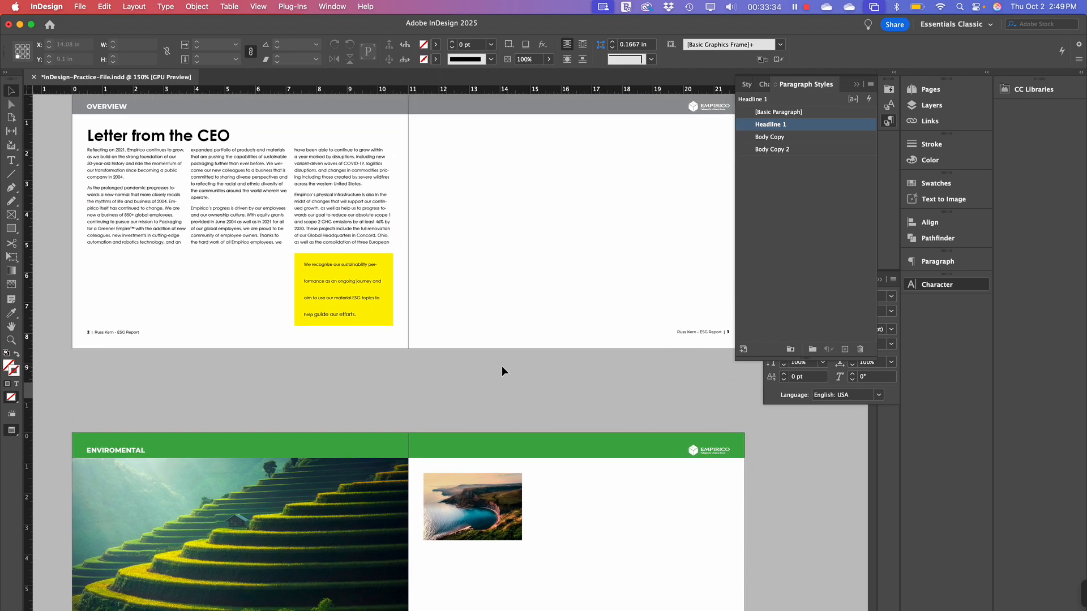
key(super+Tab)
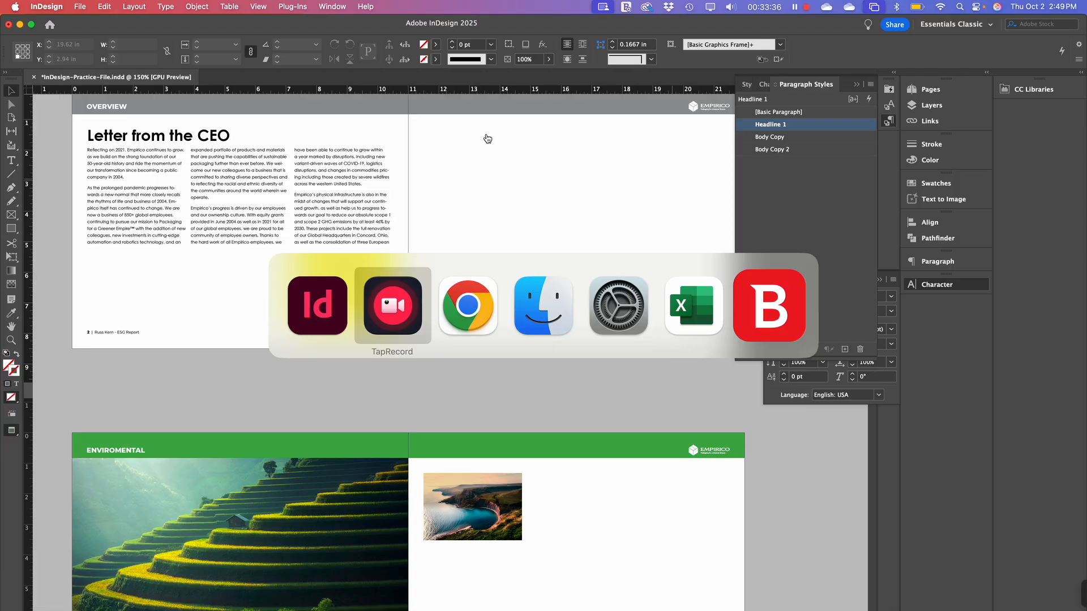
click(485, 306)
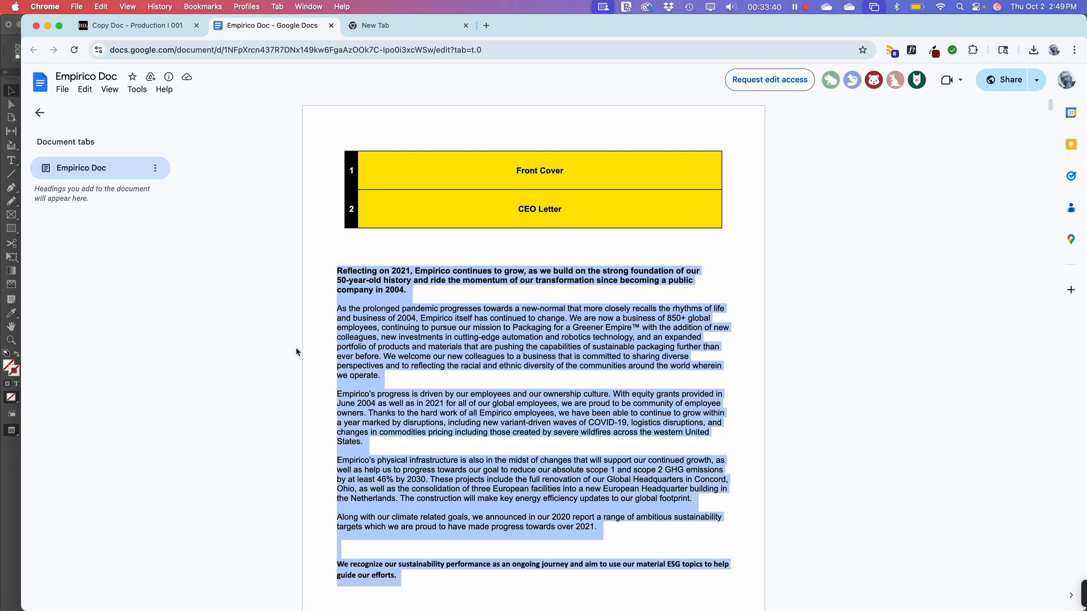
click(343, 371)
drag(499, 423, 504, 309)
click(533, 360)
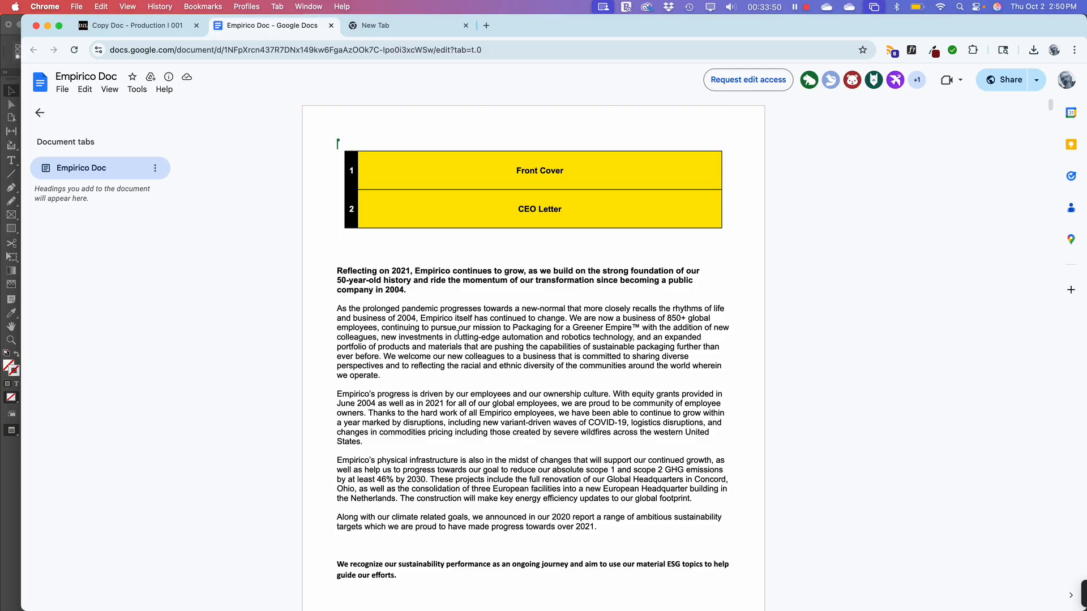
drag(458, 334, 452, 348)
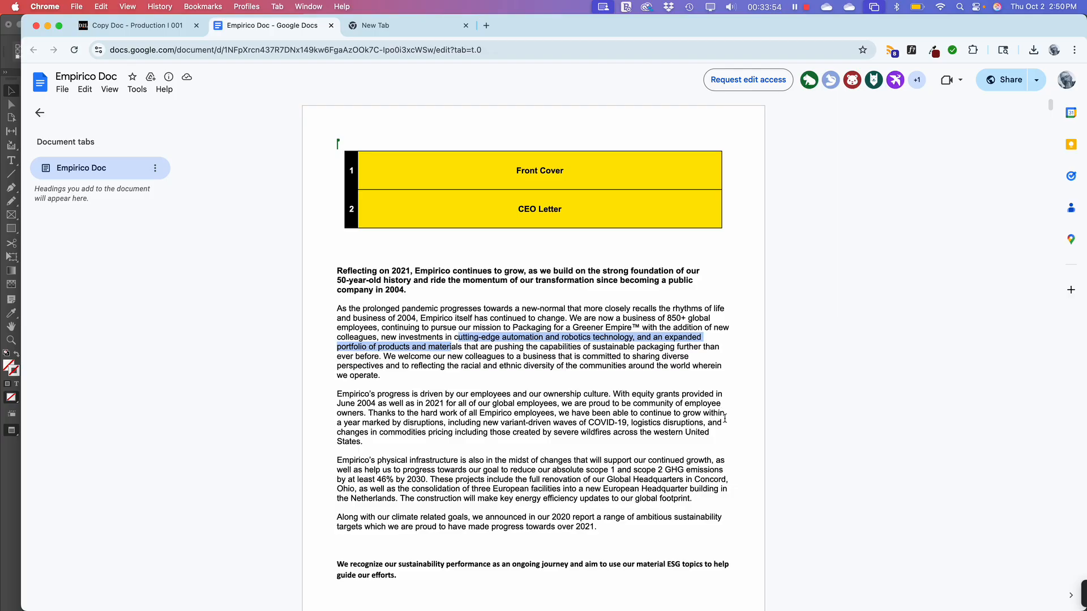
click(588, 430)
drag(535, 422, 539, 589)
drag(548, 23, 507, 4)
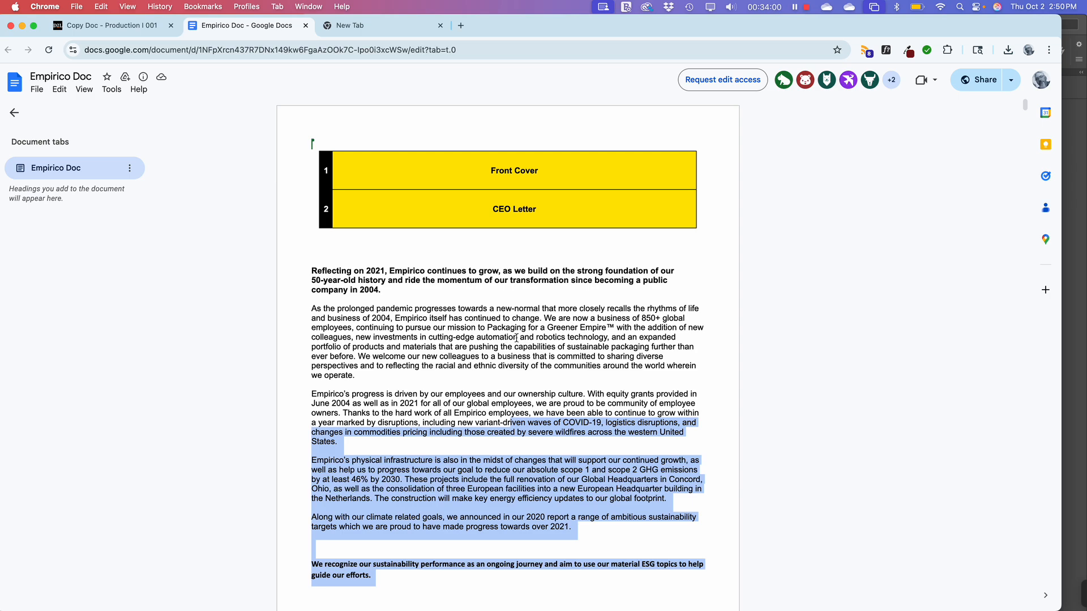
Select and deselect passages of the CEO letter copy to examine its body text
drag(510, 328, 342, 604)
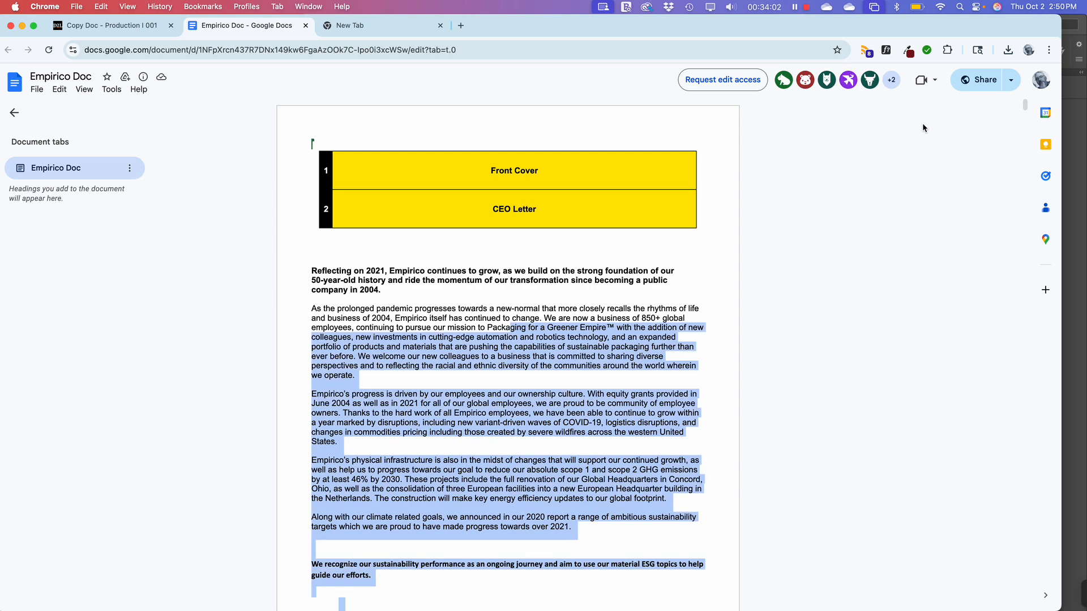
click(375, 518)
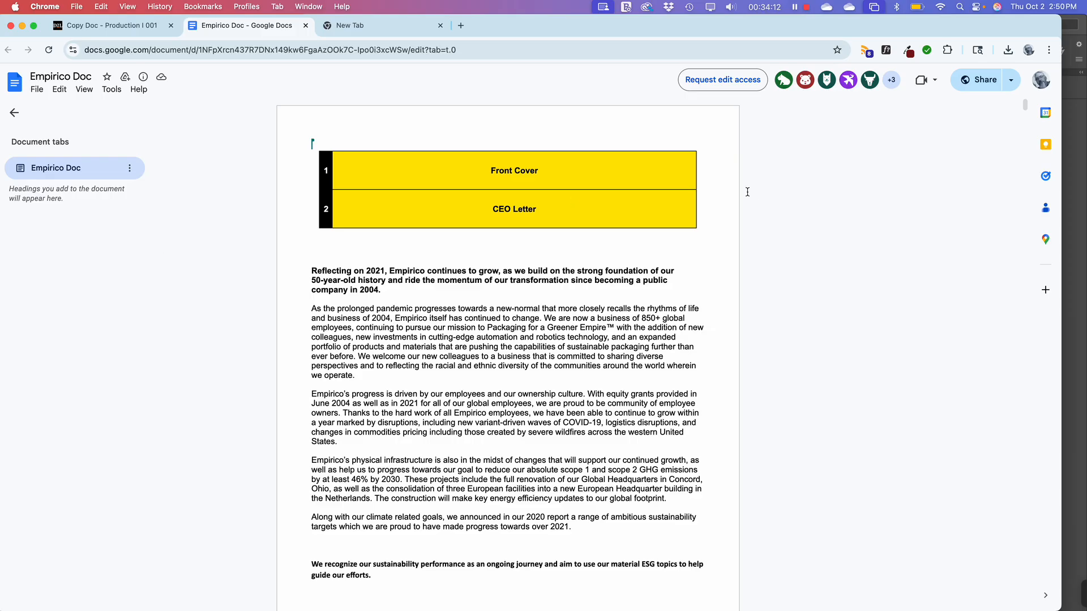
triple_click(562, 372)
double_click(562, 372)
click(981, 271)
Copy the section 4 text from "Our Global Footprint Continues to Grow." through "Packaging for a Greener Empire™." and switch to InDesign
drag(1025, 105, 1038, 129)
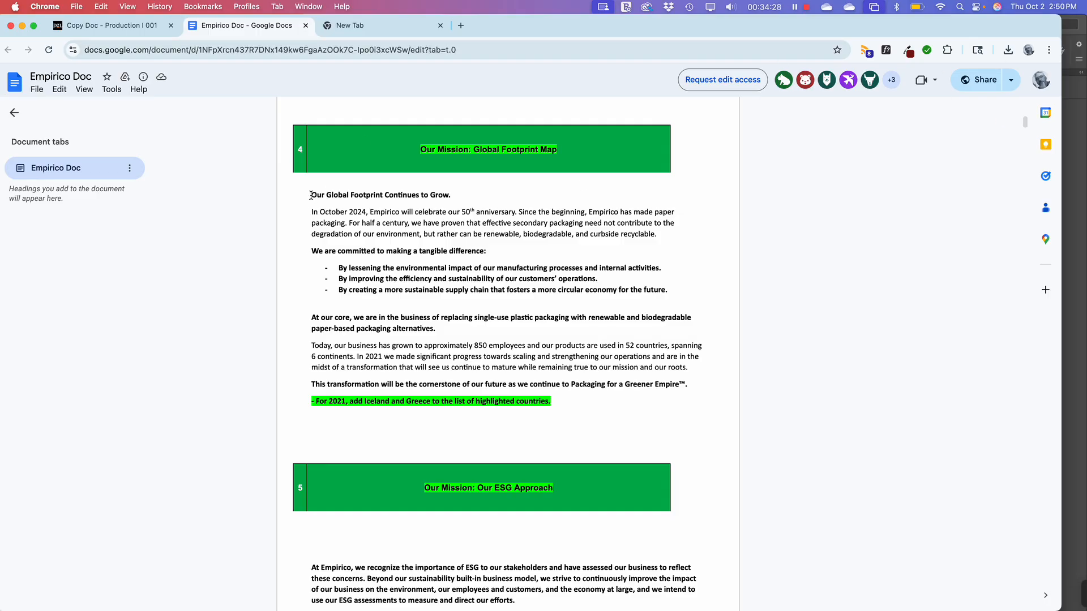
drag(311, 195, 690, 386)
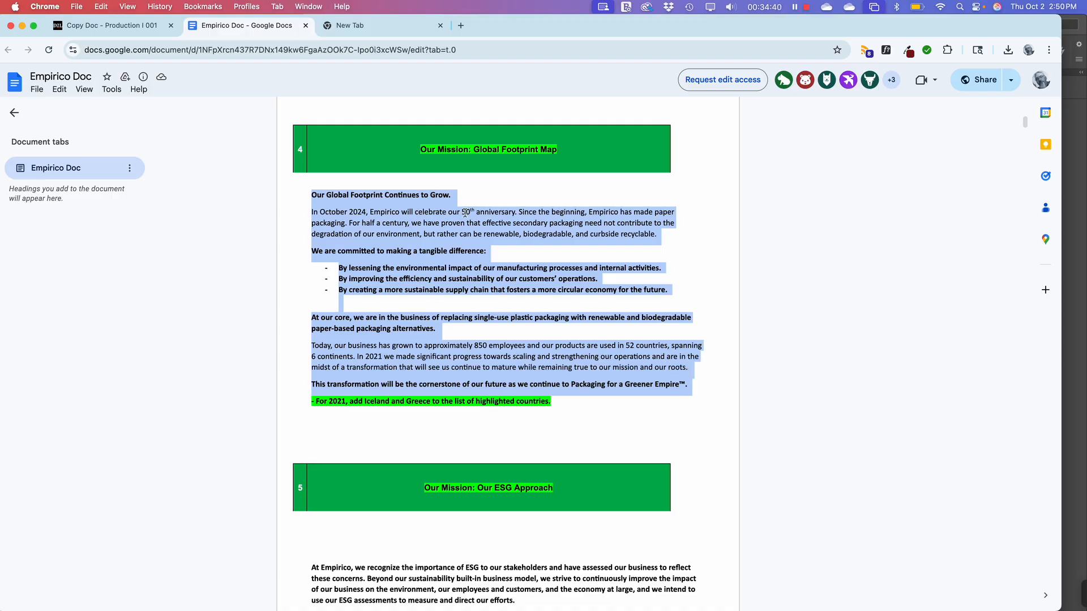
key(super+Tab)
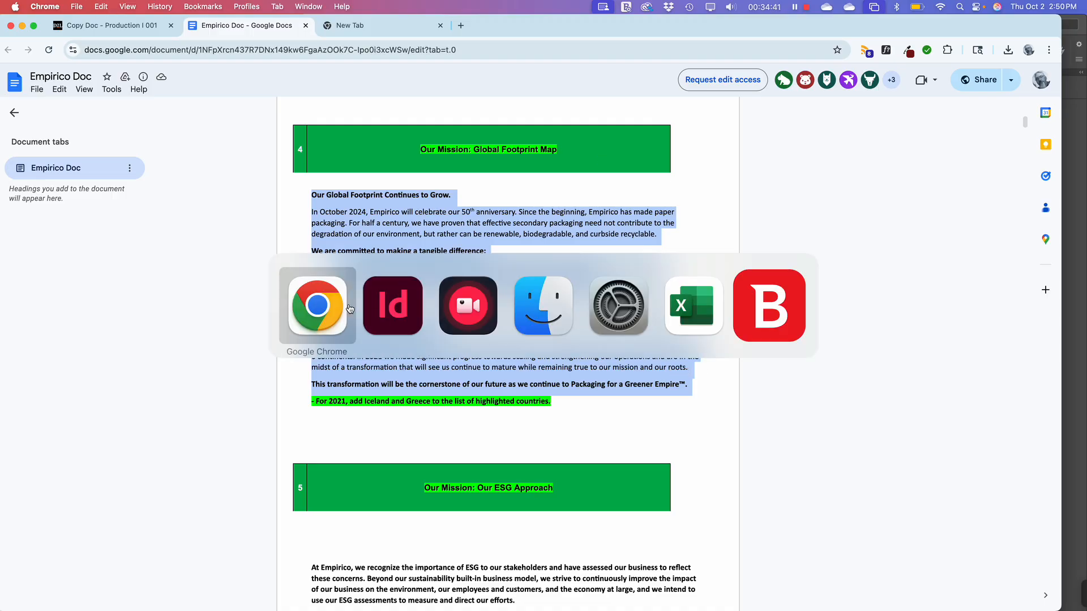
click(401, 312)
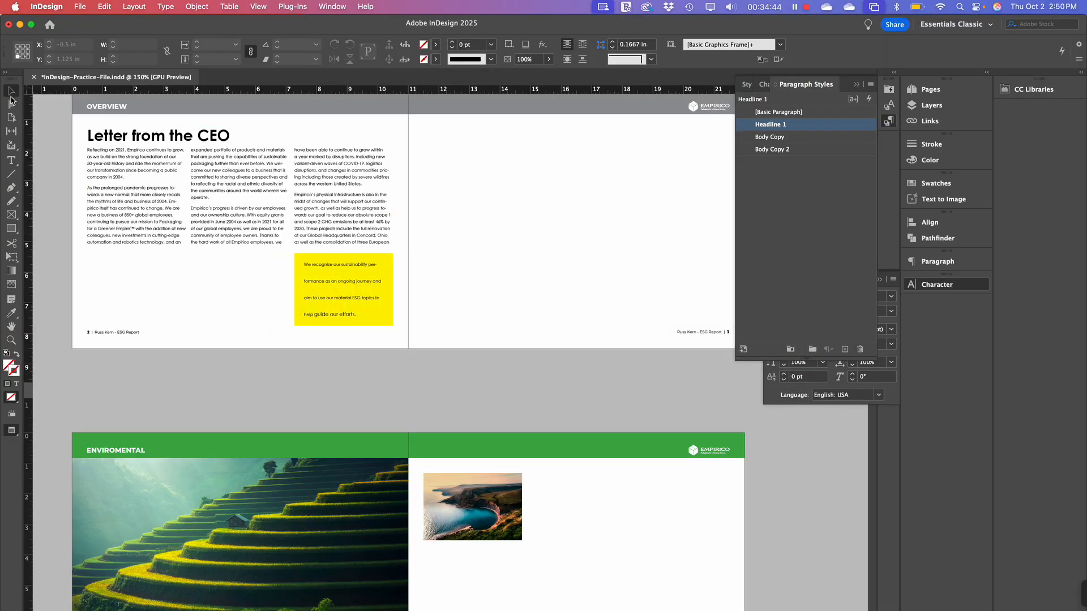
Move the terraced-hillside photo off page 4 onto the pasteboard at X about -12.25 in, show the layout guides, and deselect the photo
drag(364, 381, 466, 216)
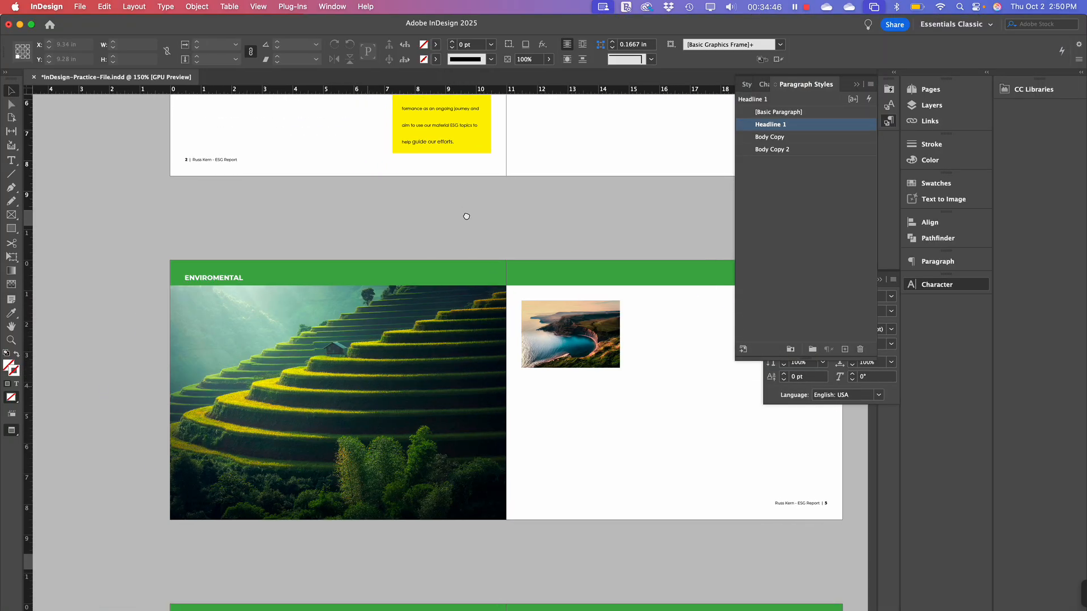
click(336, 388)
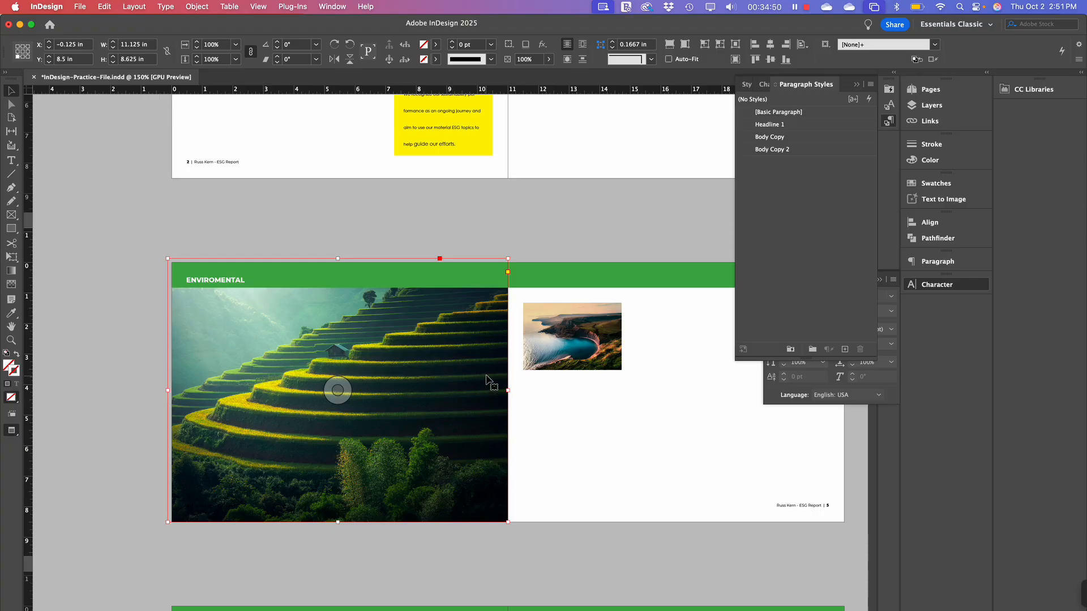
drag(487, 381, 117, 376)
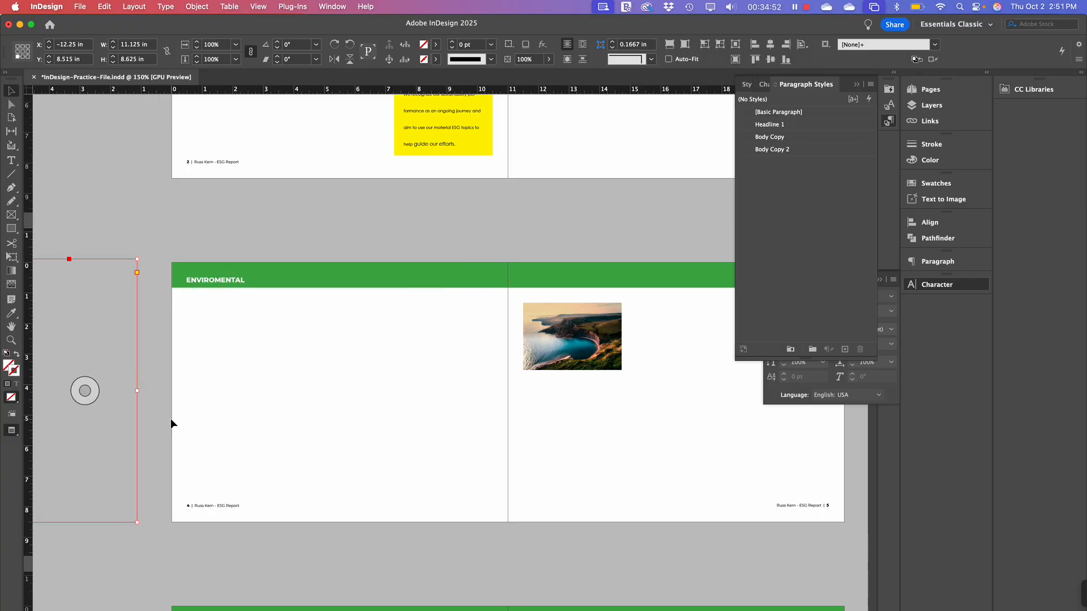
key(space)
drag(243, 371, 250, 365)
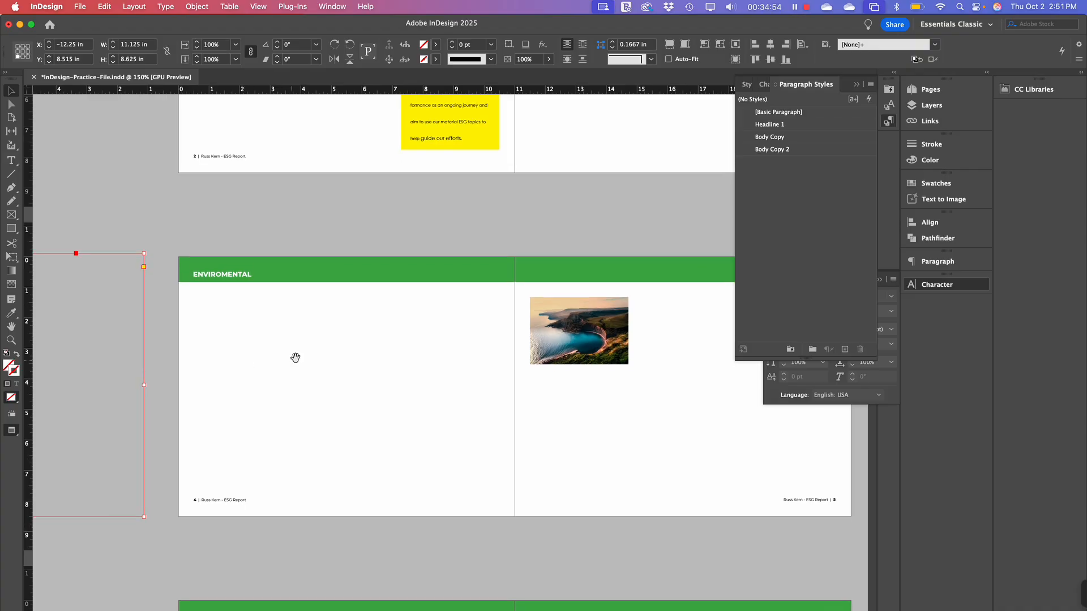
key(w)
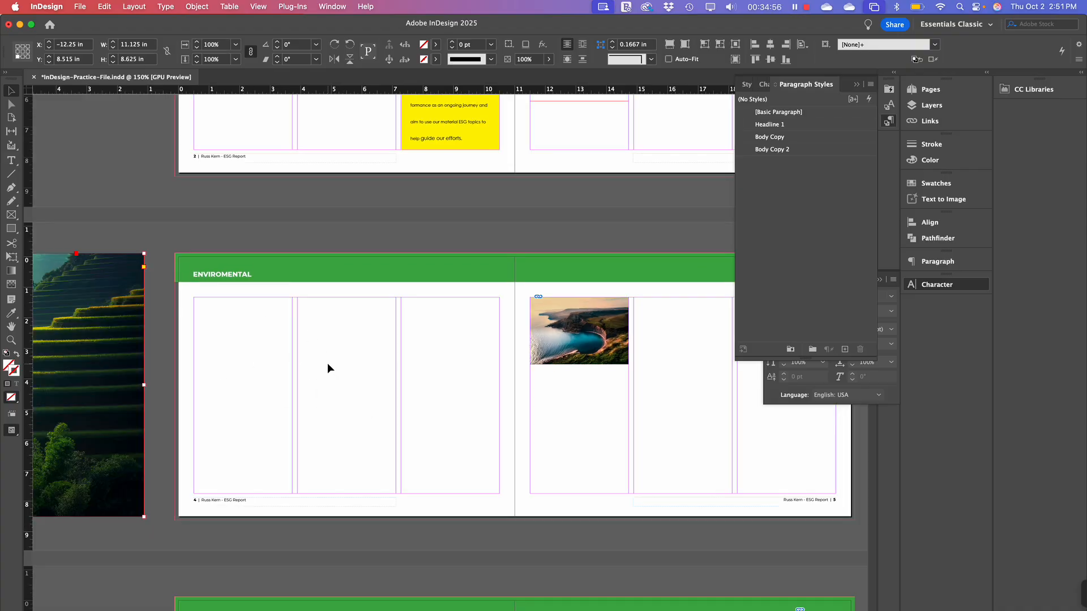
click(318, 379)
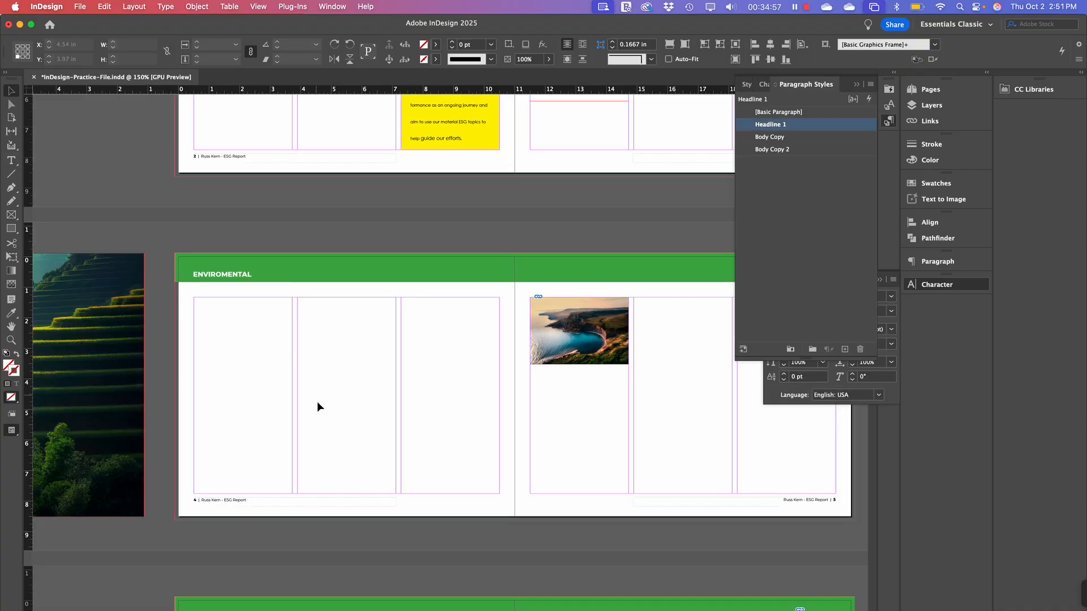
Draw a text frame about 10.02 by 6.43 in across page 4's three columns and paste the copied Global Footprint text into it
click(12, 161)
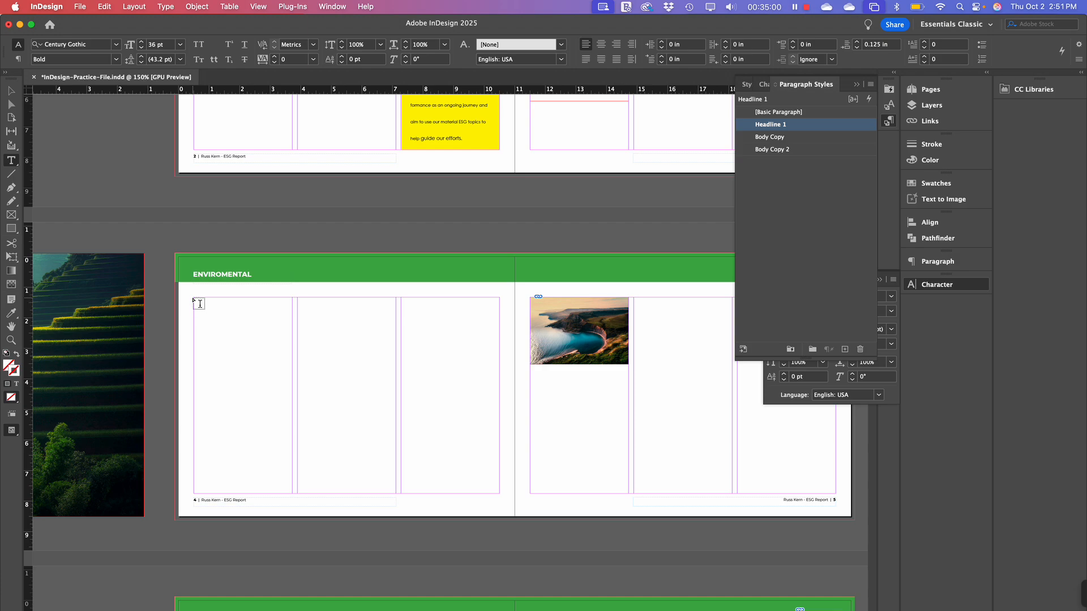
drag(195, 300, 499, 494)
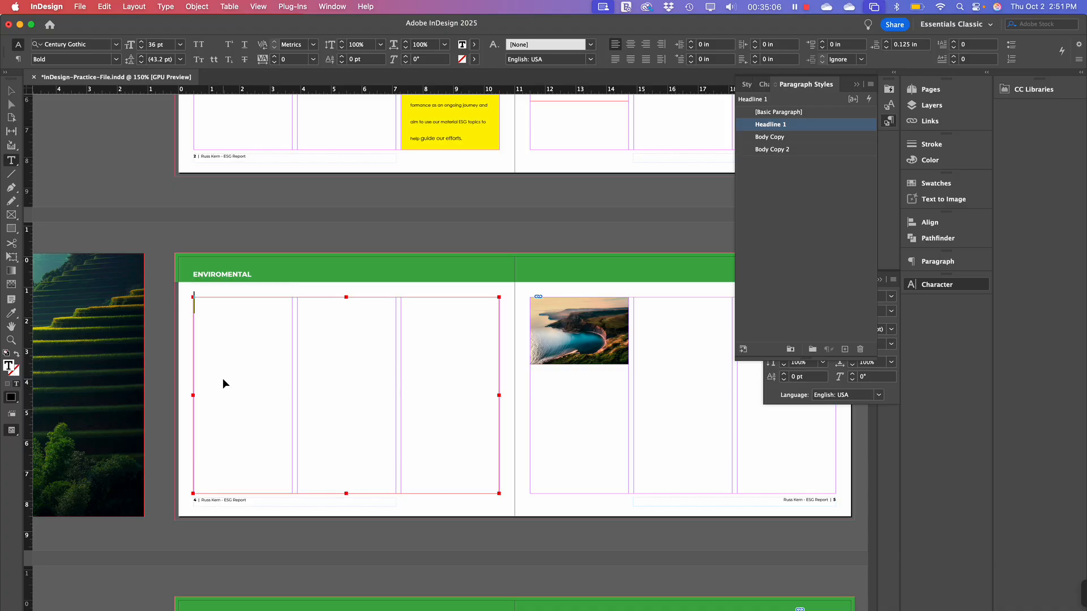
key(super+v)
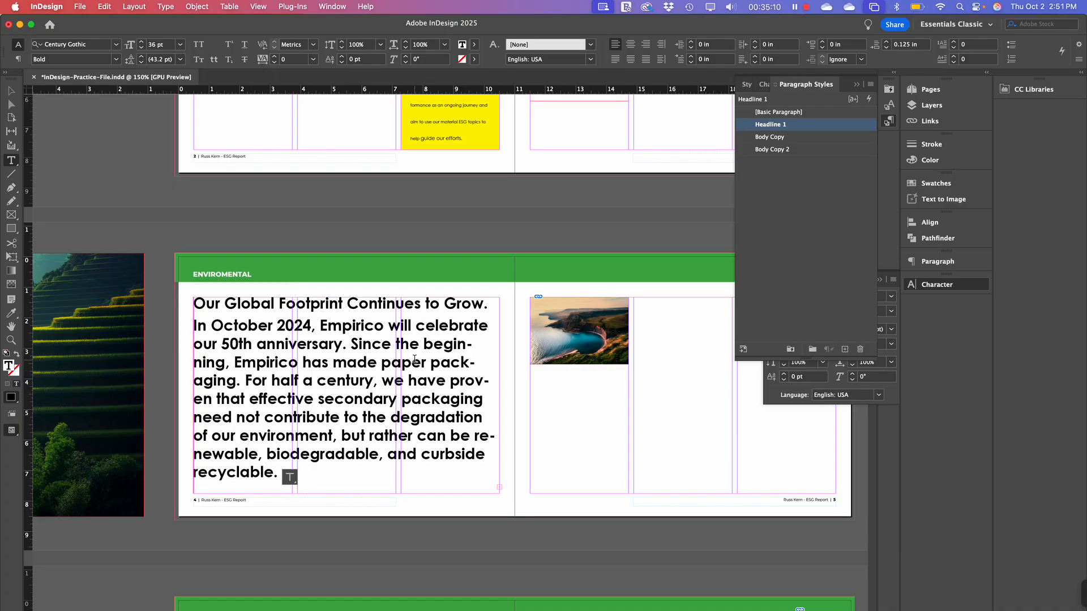
Apply the Body Copy paragraph style to all the pasted text on page 4
key(super+a)
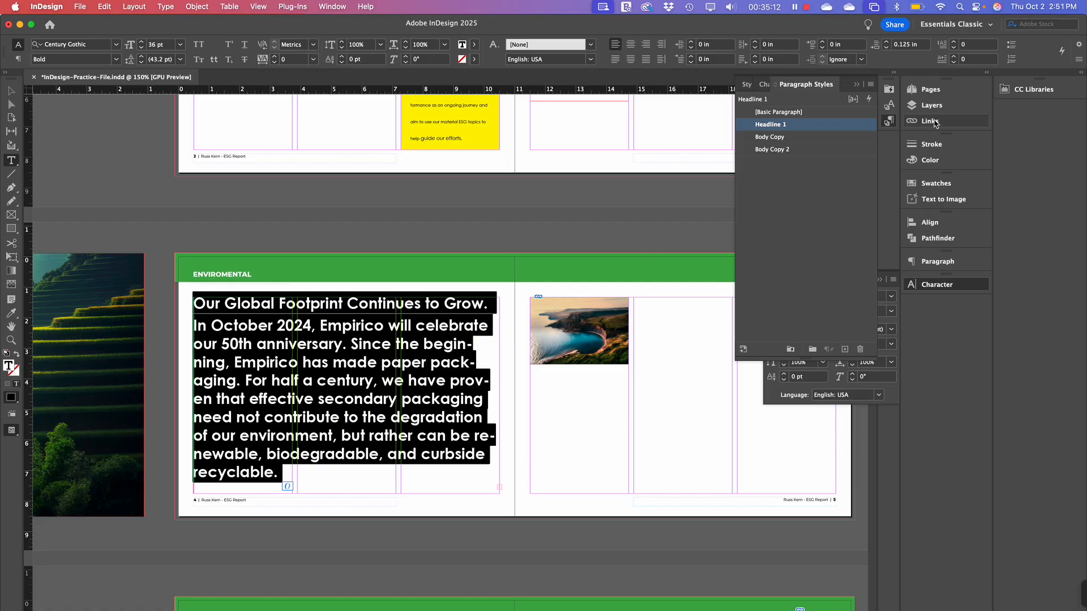
click(795, 137)
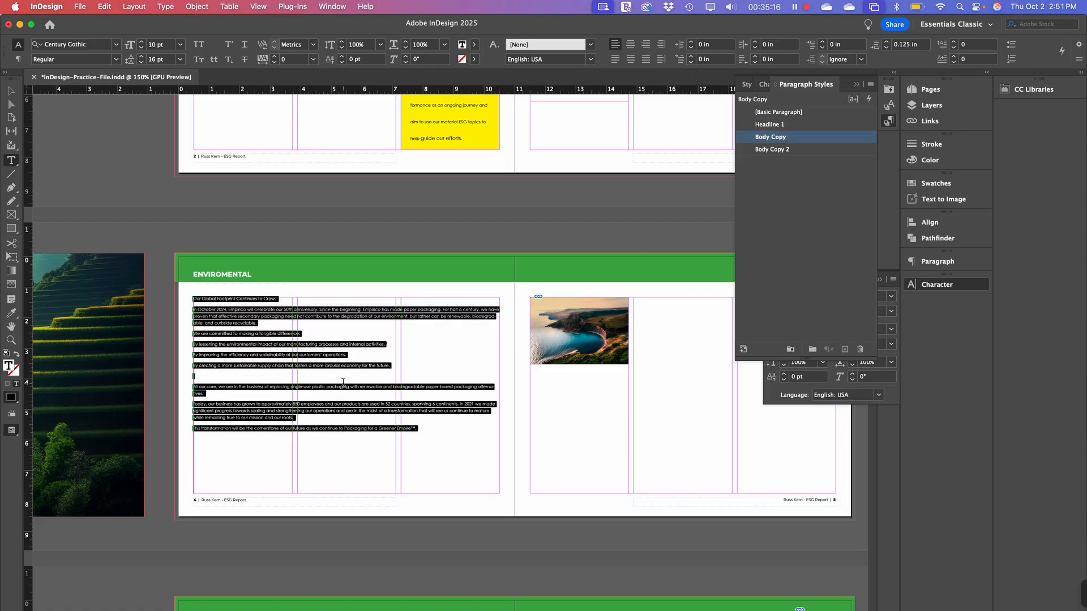
key(super+equal)
key(super+equal)
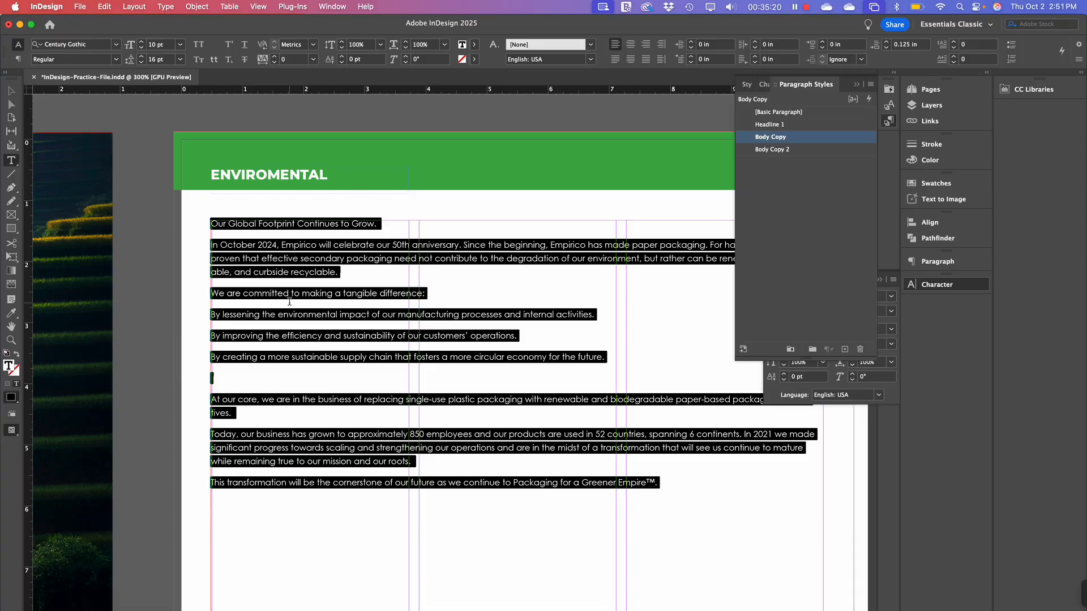
click(308, 272)
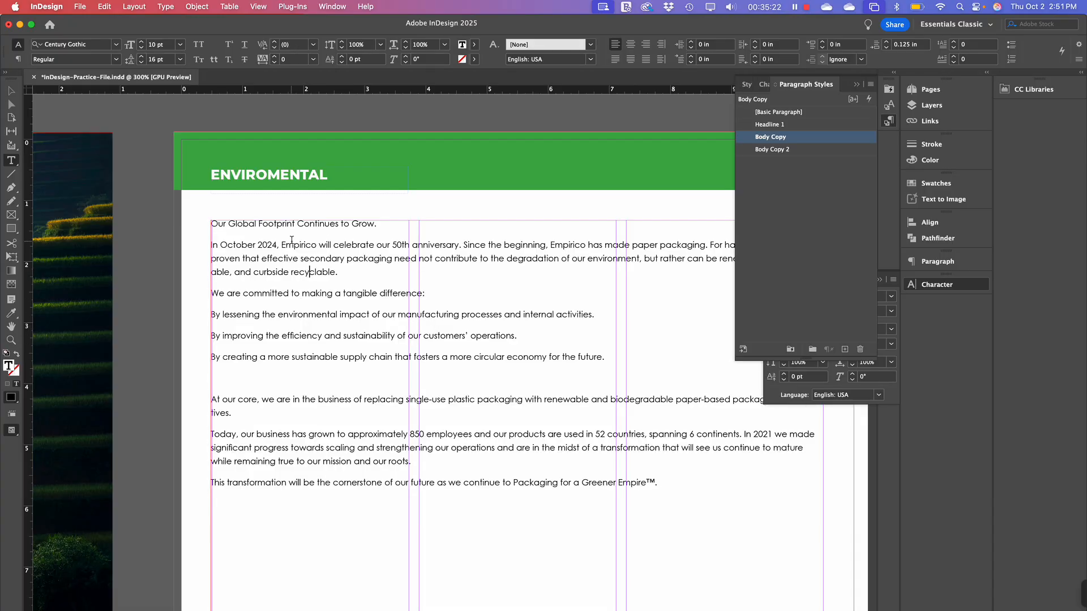
Set the page 4 text frame to 3 columns in its Text Frame Options
key(Escape)
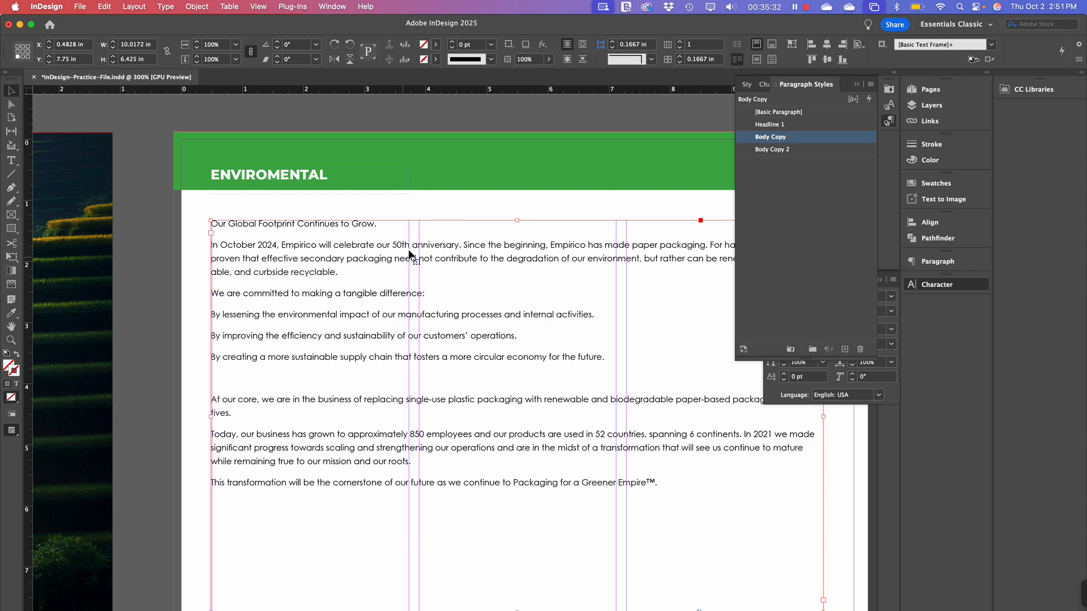
click(198, 7)
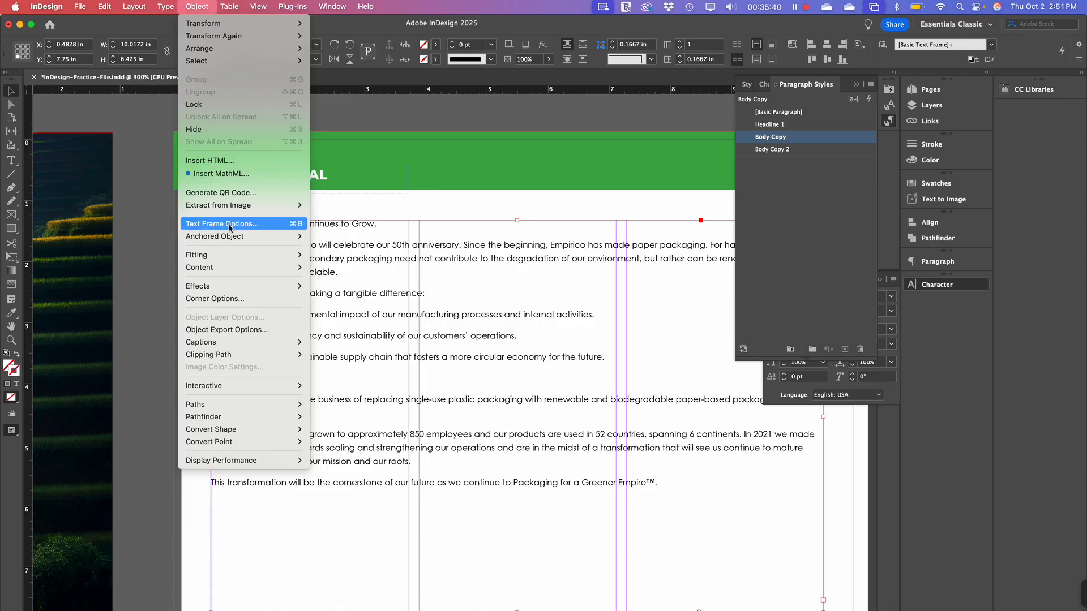
click(495, 306)
right_click(462, 261)
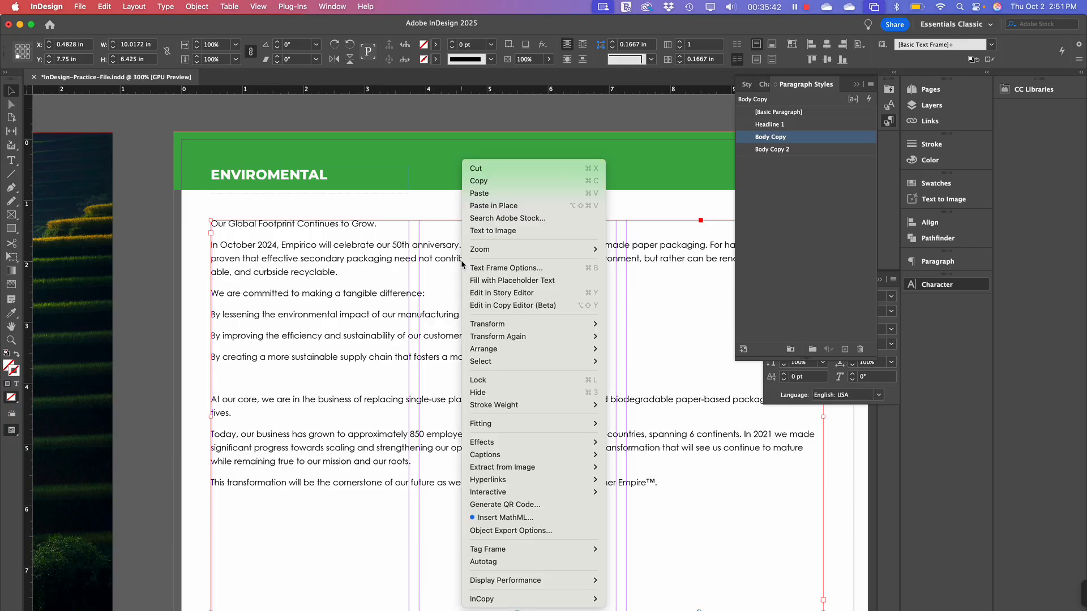
click(526, 268)
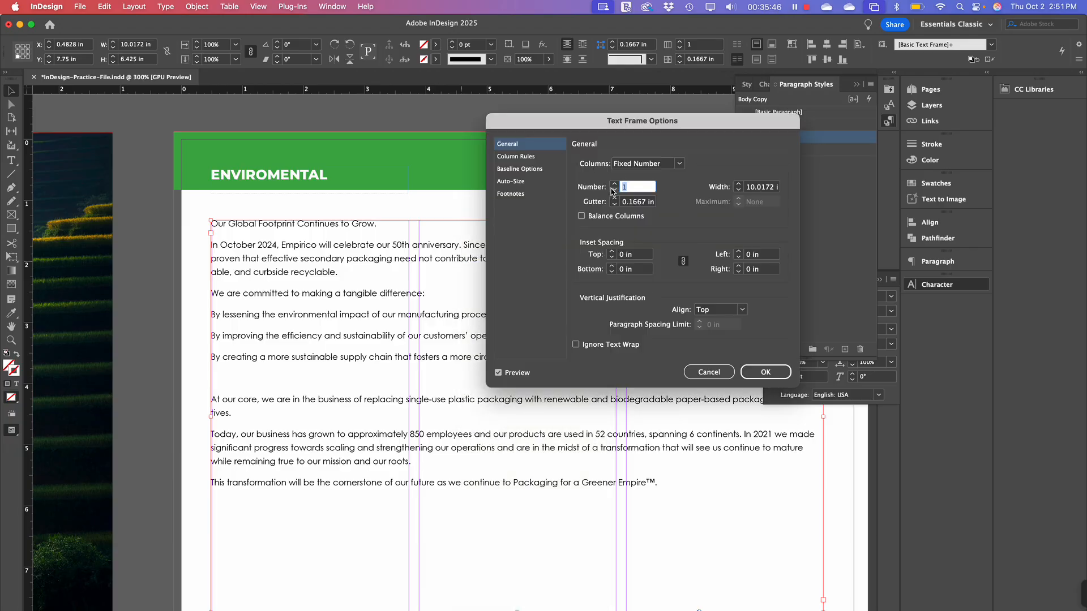
click(614, 184)
click(614, 184)
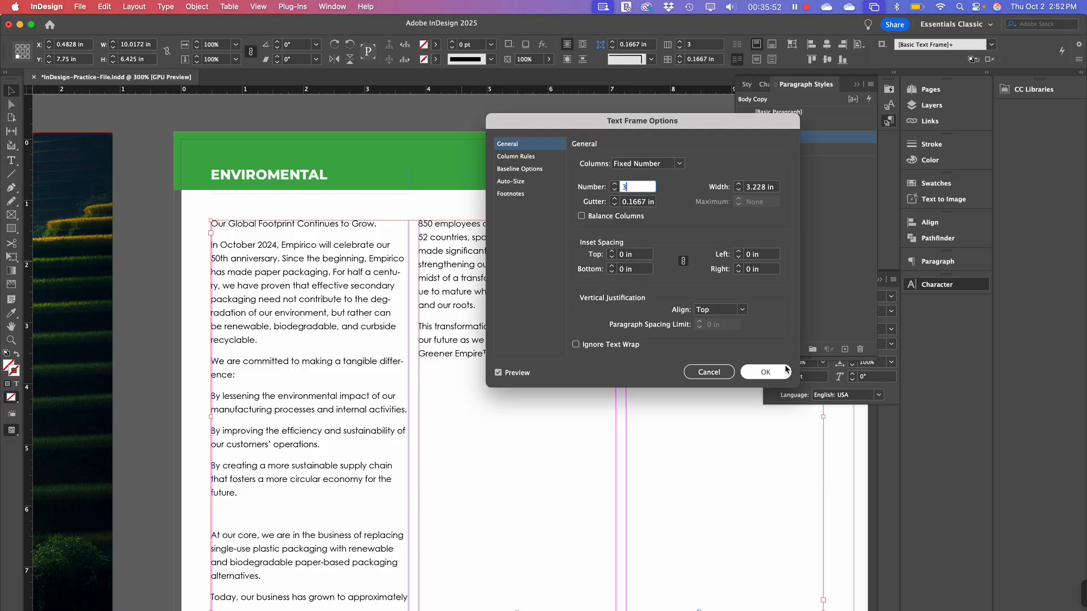
click(766, 375)
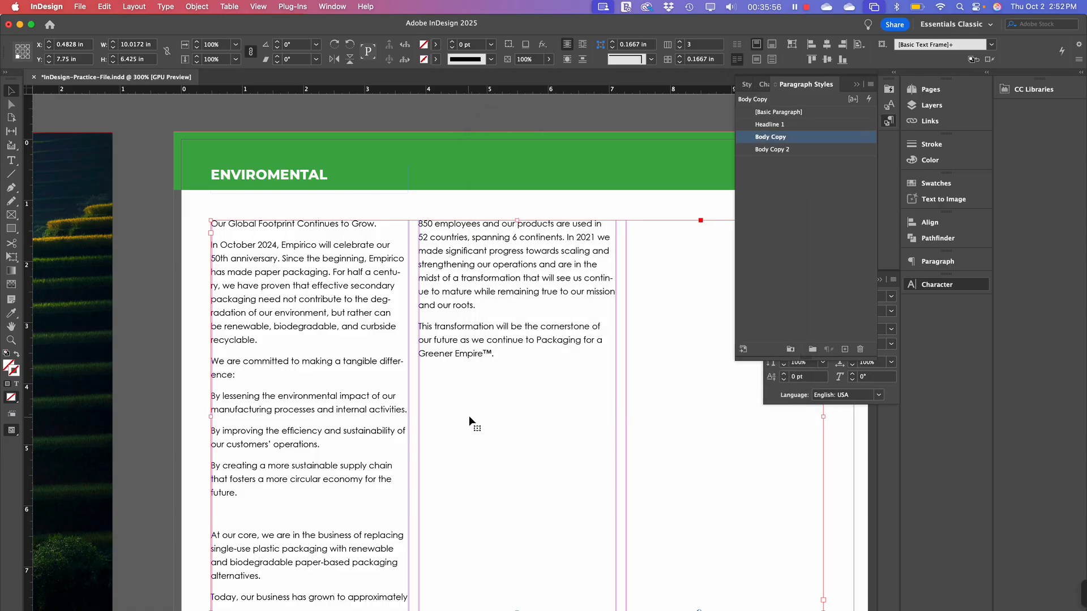
Reapply the Body Copy style to all paragraphs below the first line of the page 4 text
double_click(491, 352)
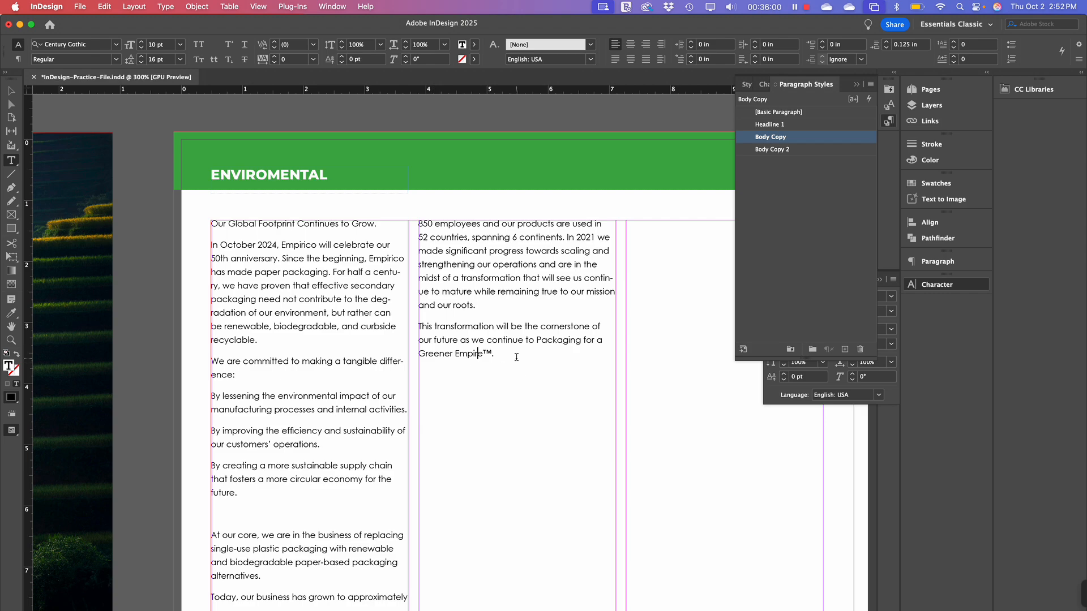
key(super+a)
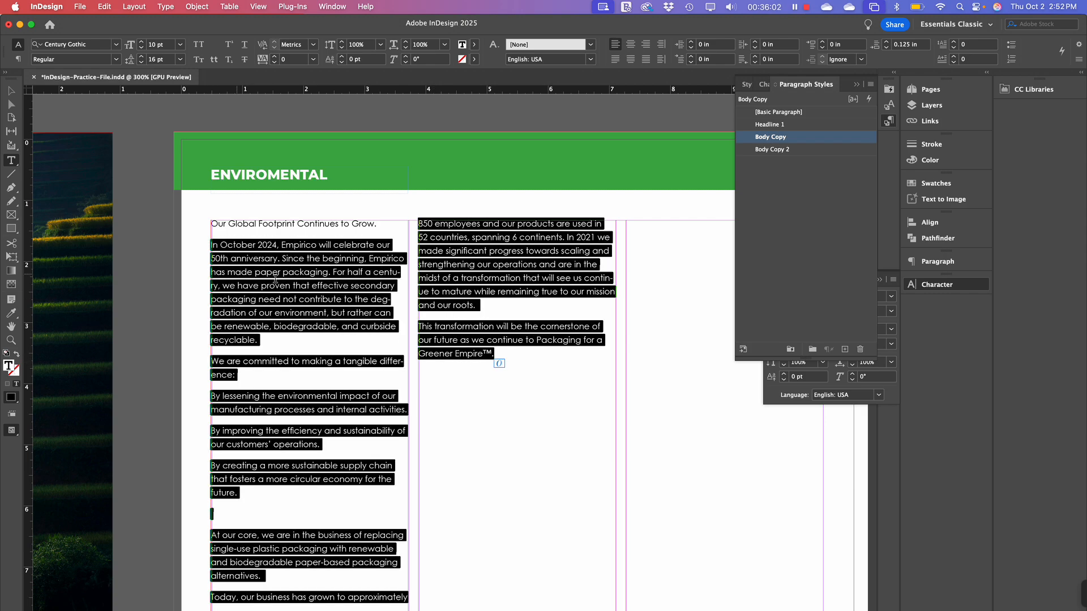
click(835, 140)
Apply the Headline 1 style to "Our Global Footprint Continues to Grow." and deselect the text frame
triple_click(330, 229)
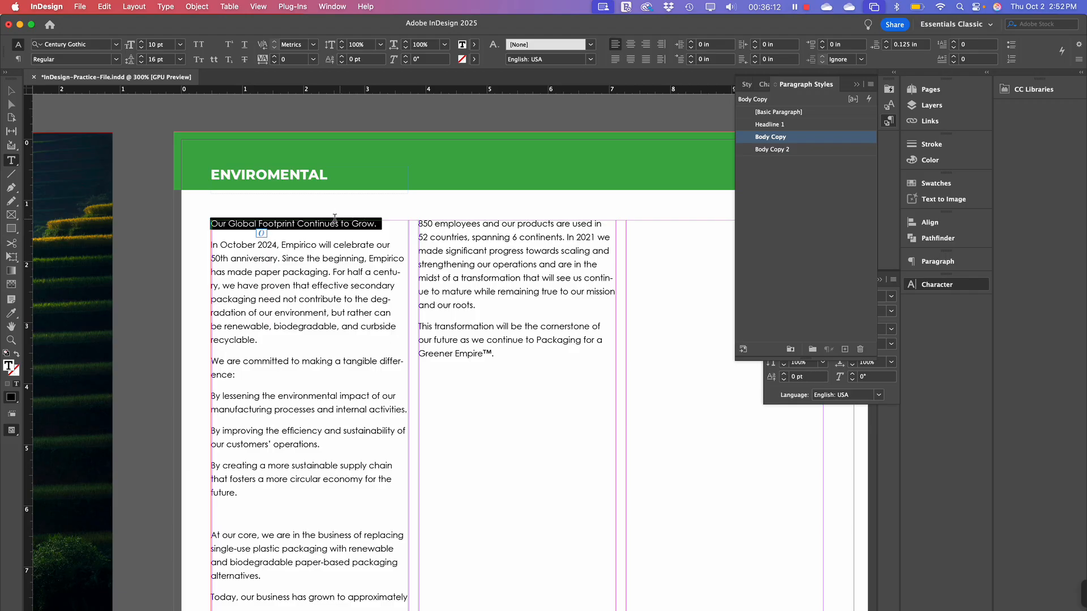
click(304, 223)
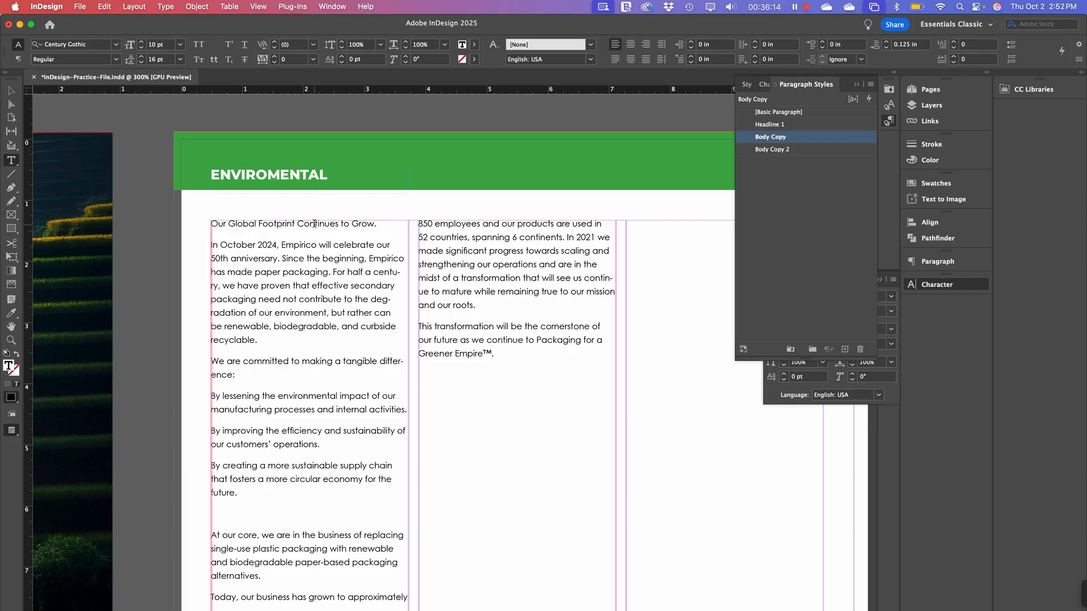
click(315, 224)
click(847, 127)
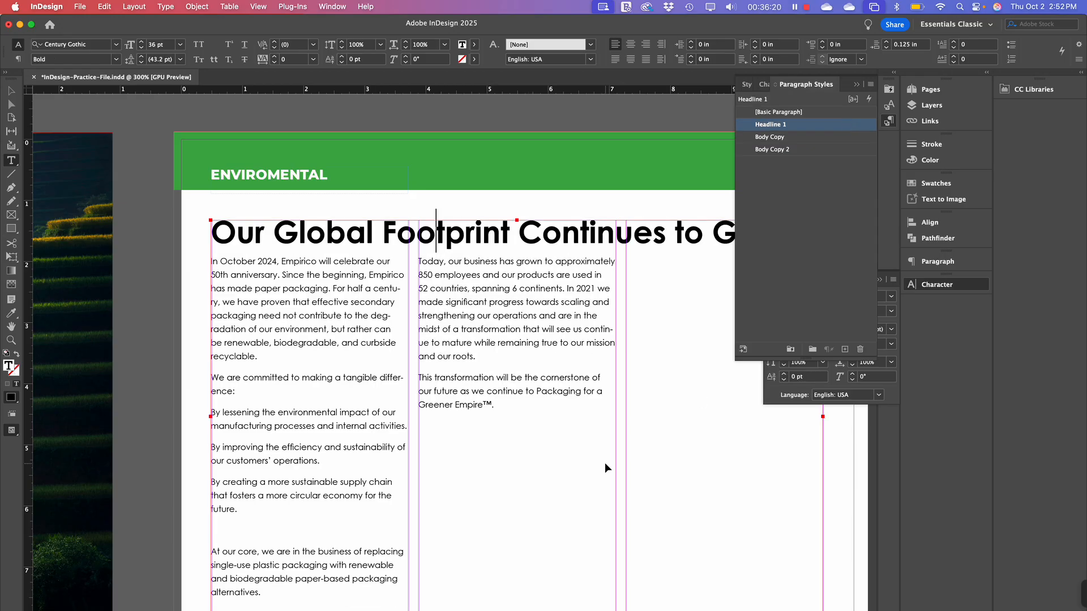
key(super+minus)
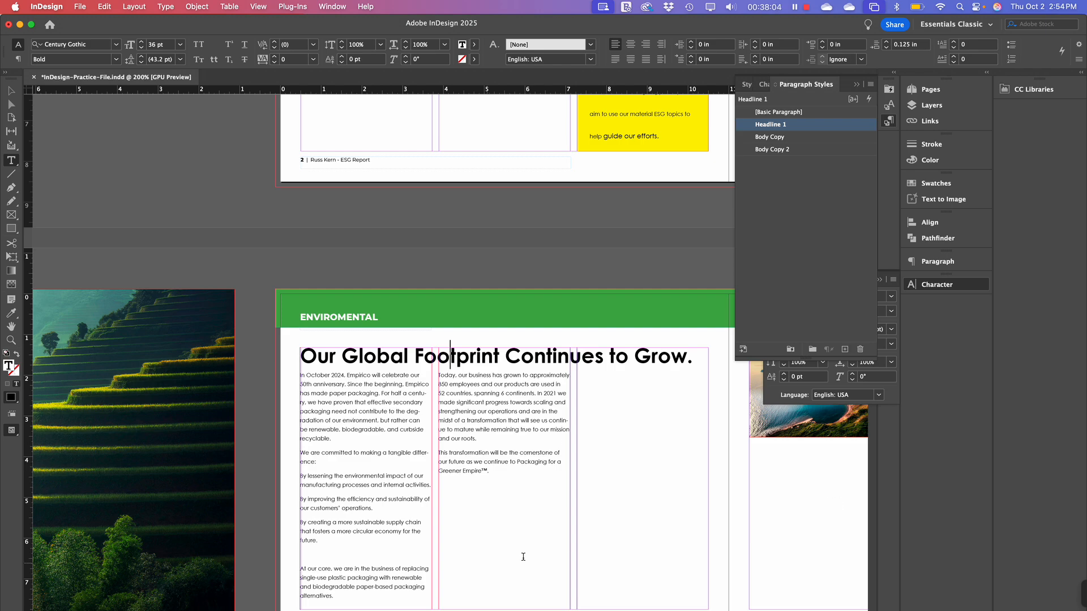
click(804, 208)
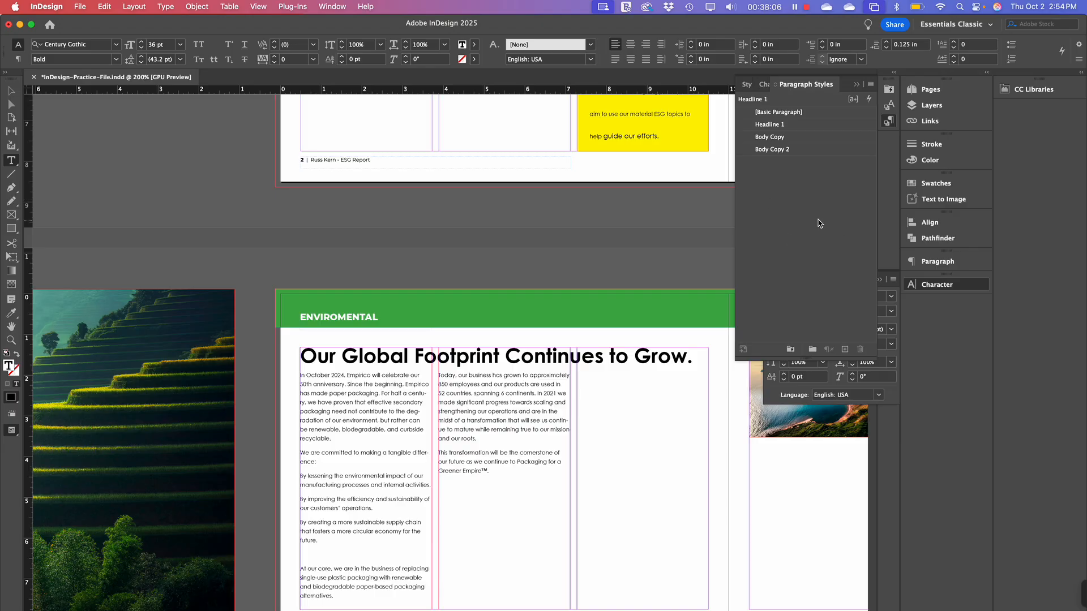
click(10, 90)
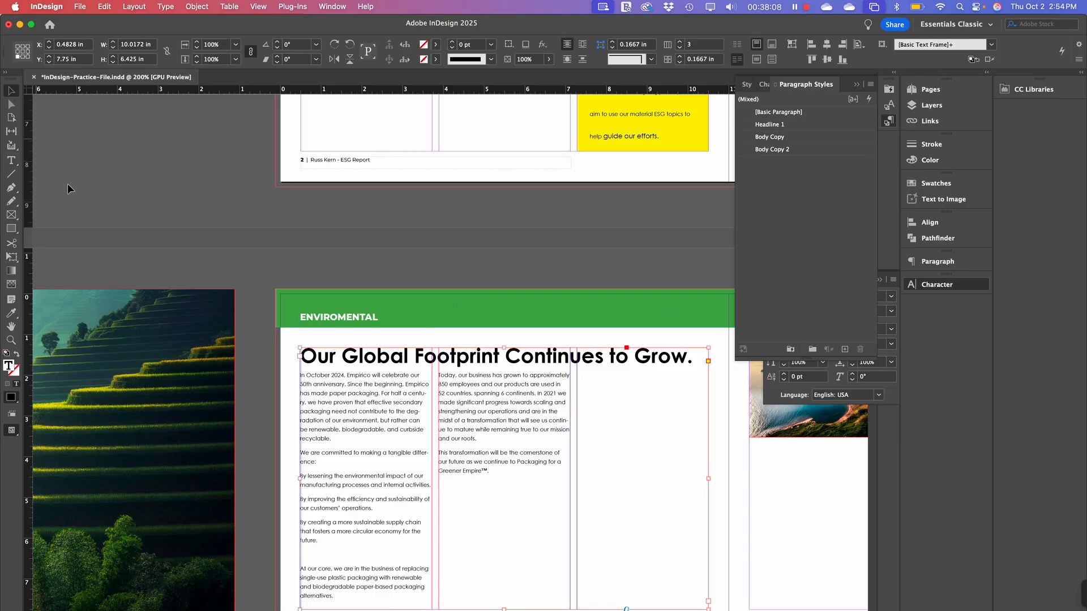
click(264, 263)
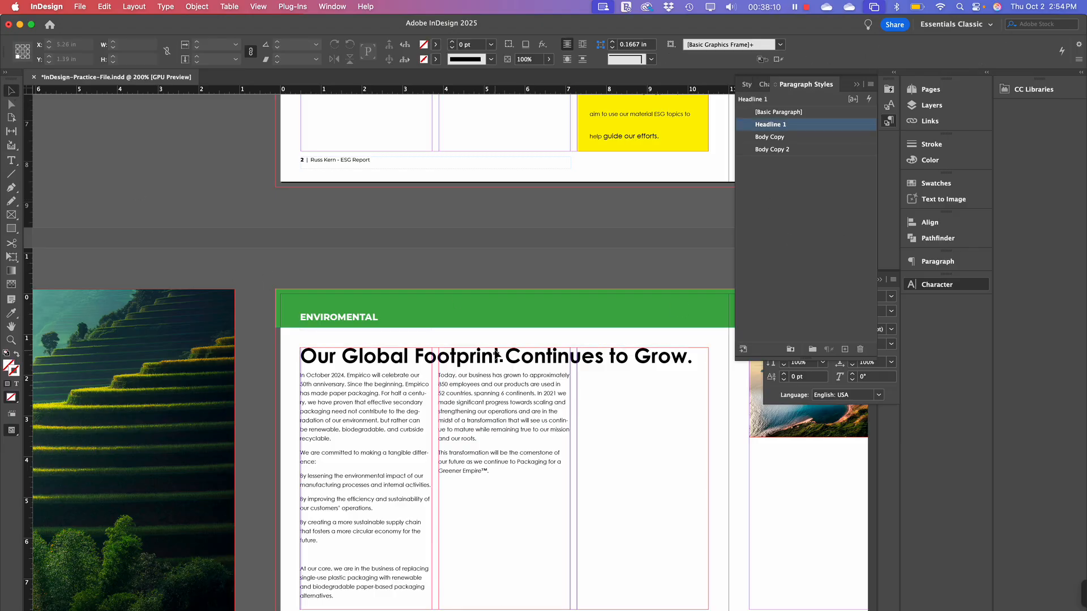
scroll(487, 345, right, 6)
scroll(487, 346, down, 3)
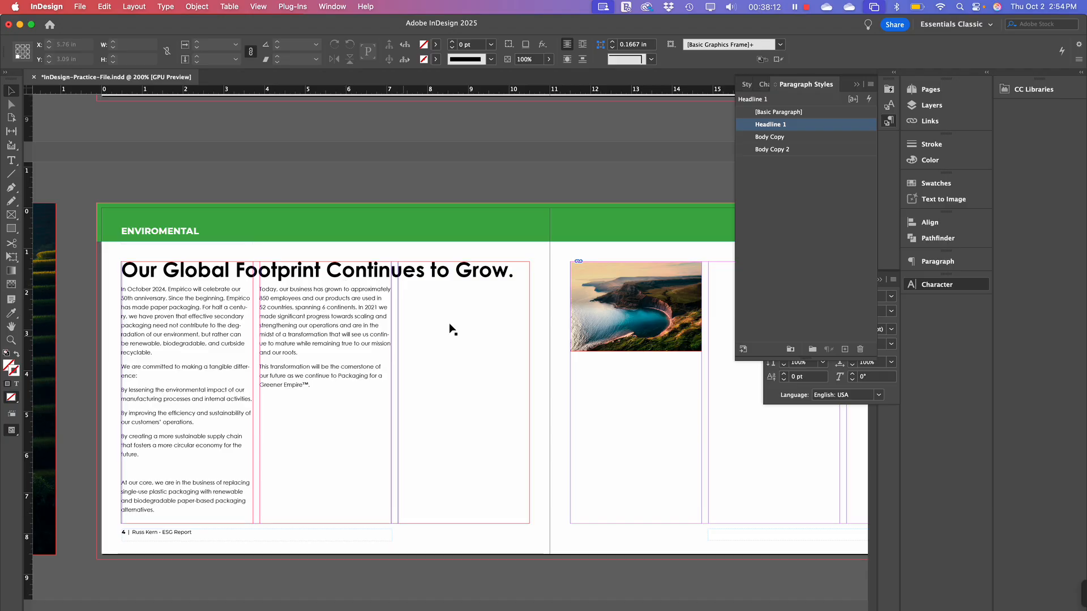
Delete the Body Copy 2 paragraph style, replacing it with [Basic Paragraph]
click(775, 183)
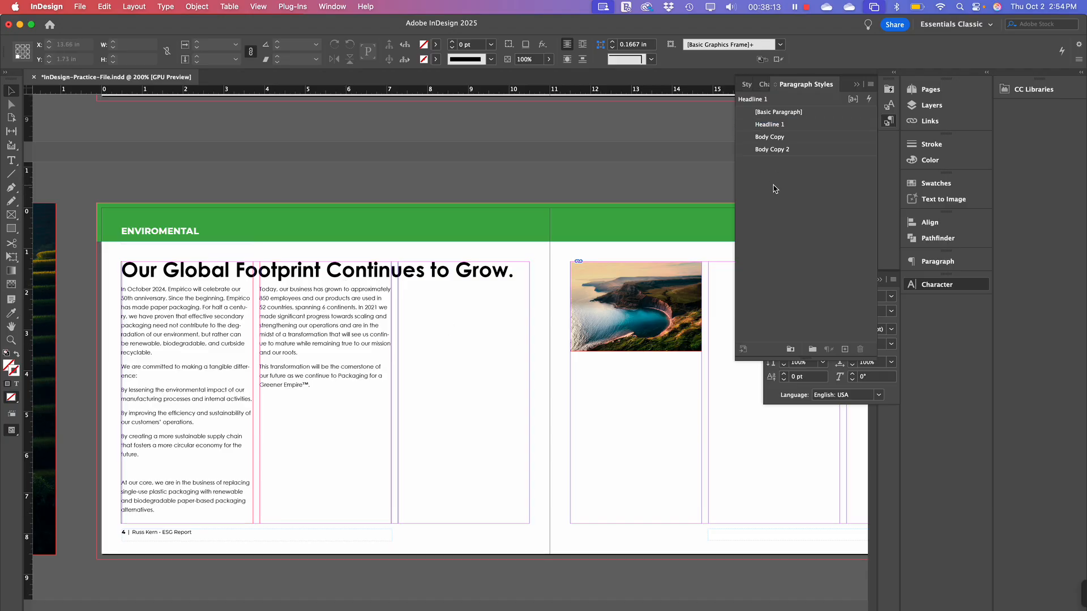
click(858, 150)
click(860, 350)
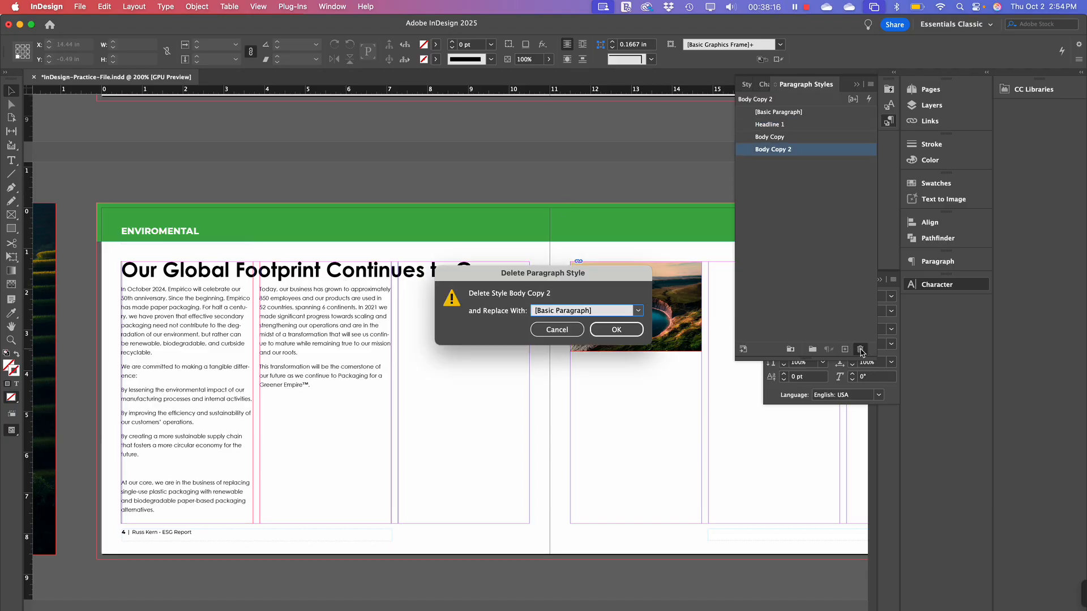
click(625, 331)
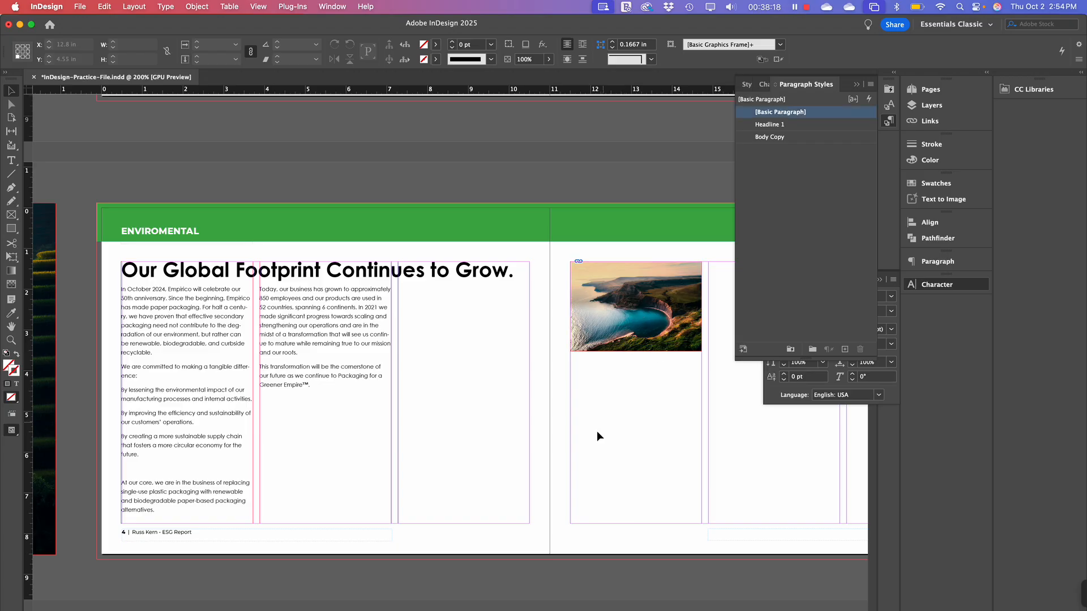
Compare the page 4 text layout with the Letter from the CEO on page 2
click(478, 468)
drag(359, 461, 383, 473)
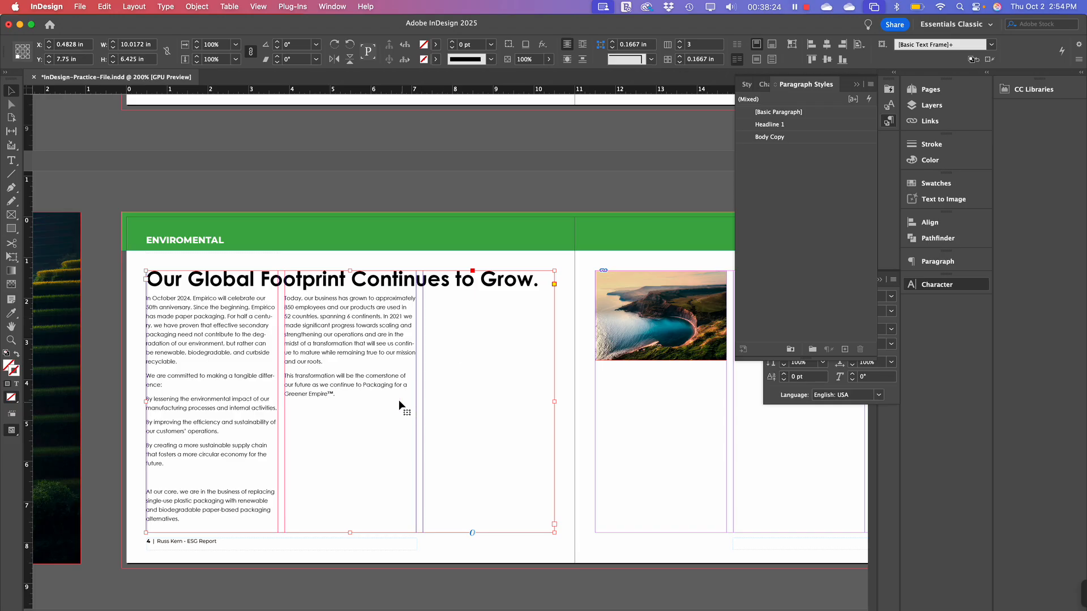
click(375, 204)
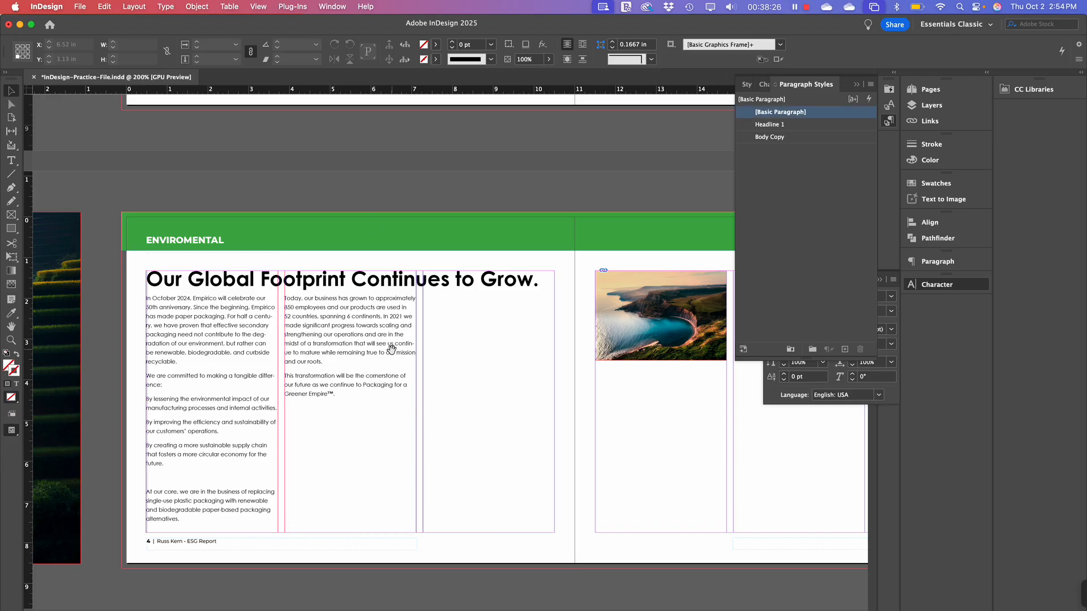
scroll(390, 345, down, 2)
scroll(393, 292, down, 1)
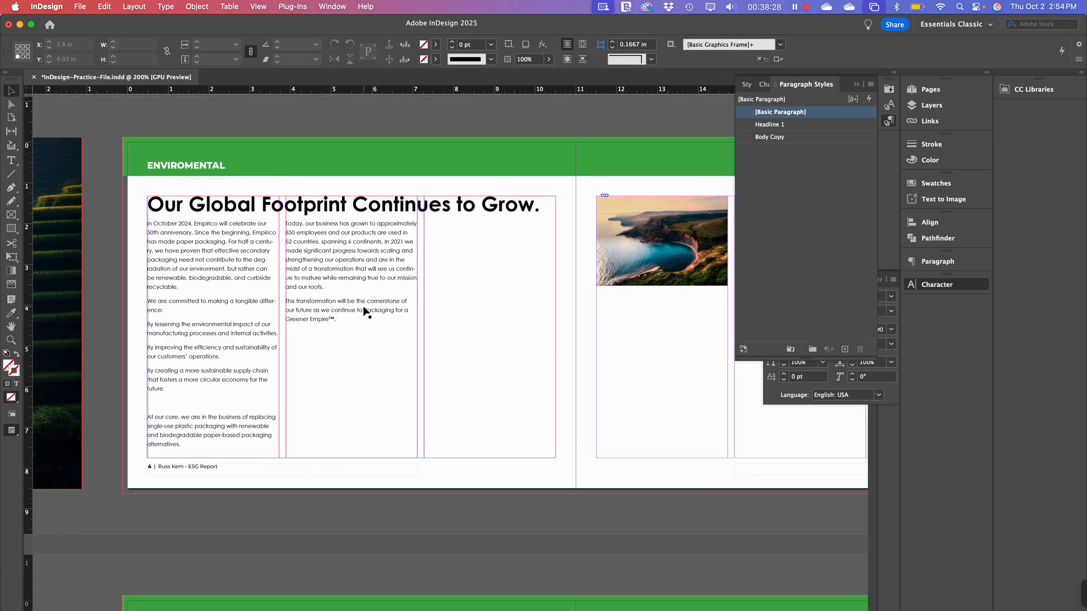
scroll(472, 286, up, 1)
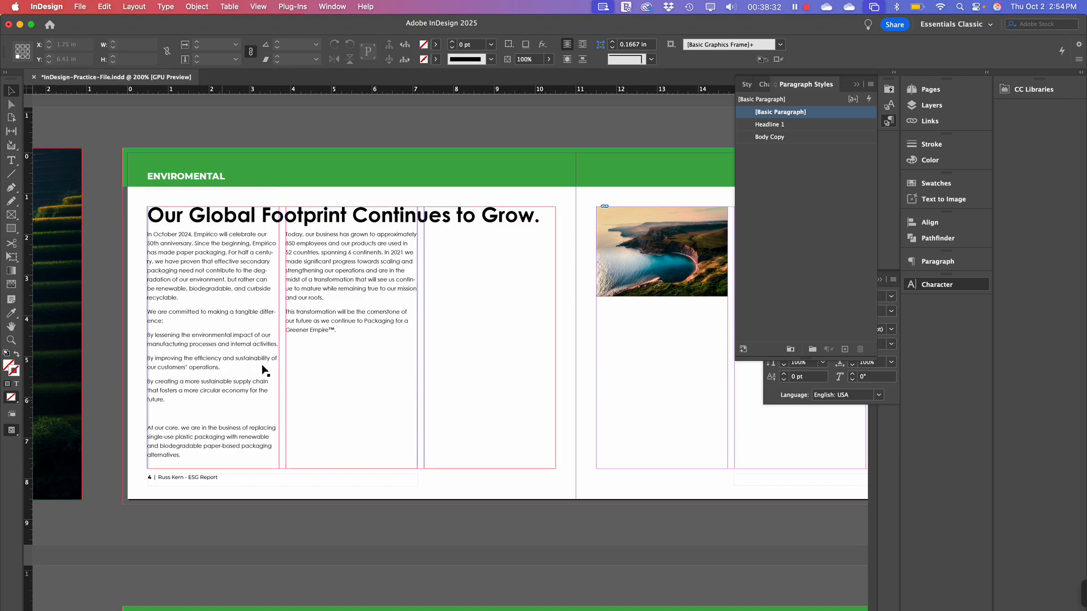
scroll(309, 445, up, 5)
scroll(310, 445, up, 12)
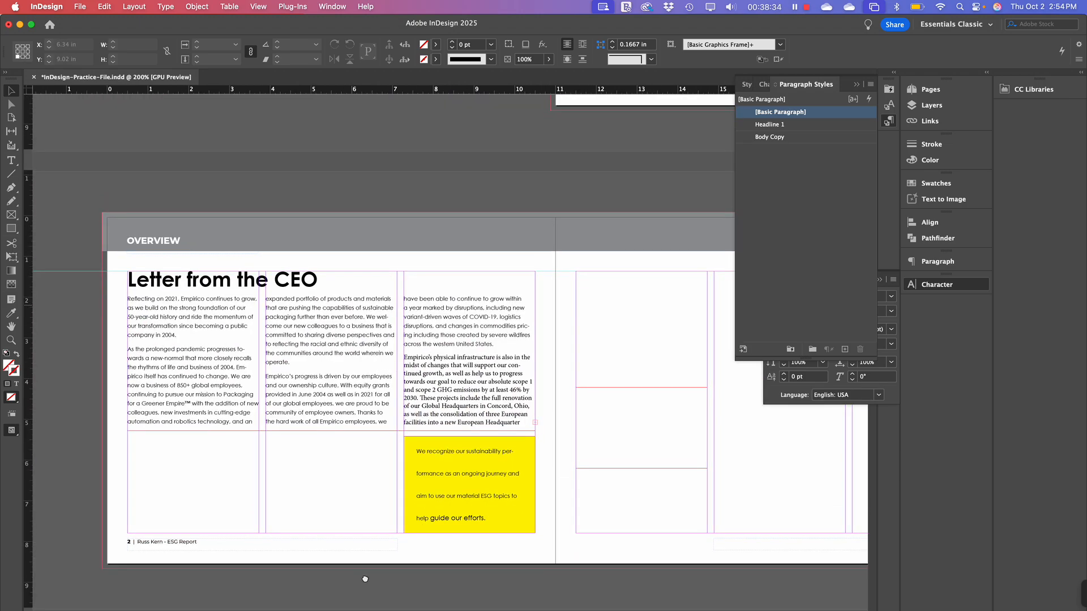
scroll(368, 566, down, 8)
scroll(382, 424, down, 10)
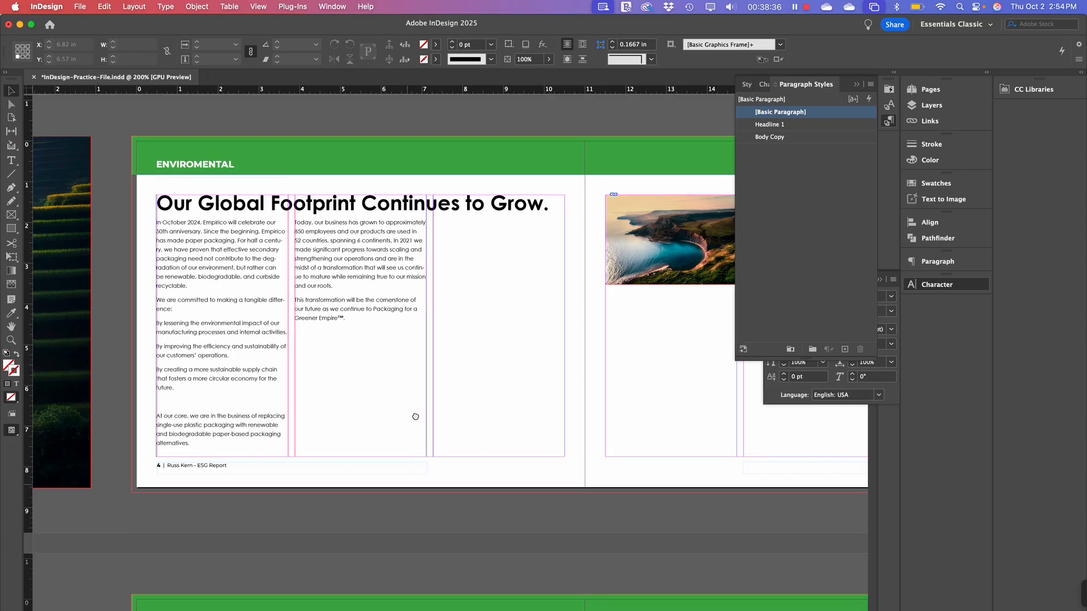
Turn on preview mode and review the page 2 and page 4 layouts without guides or frame edges
key(w)
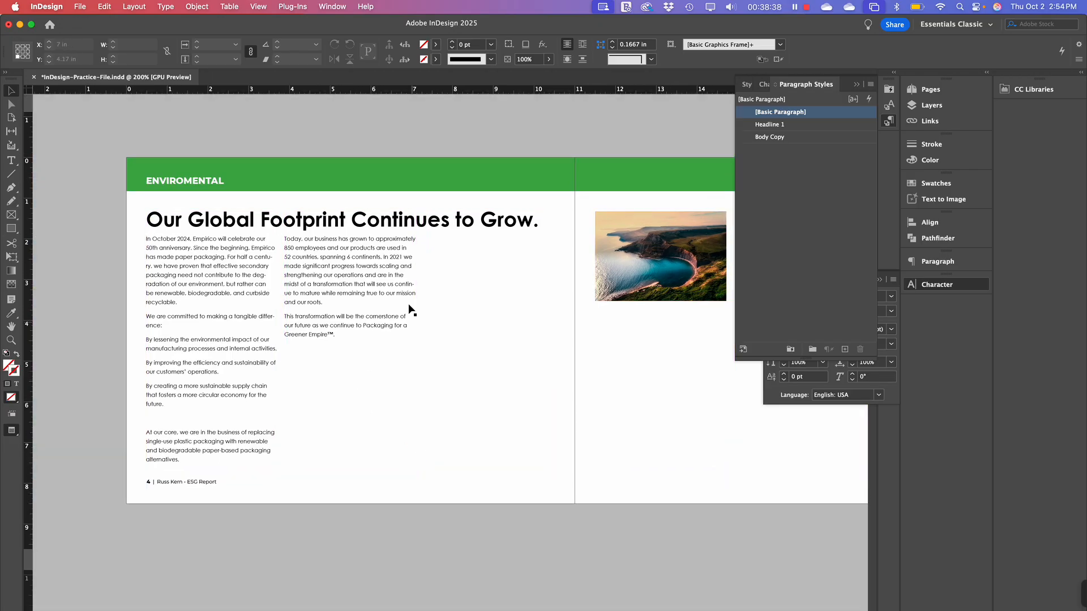
scroll(408, 317, down, 12)
scroll(406, 325, up, 12)
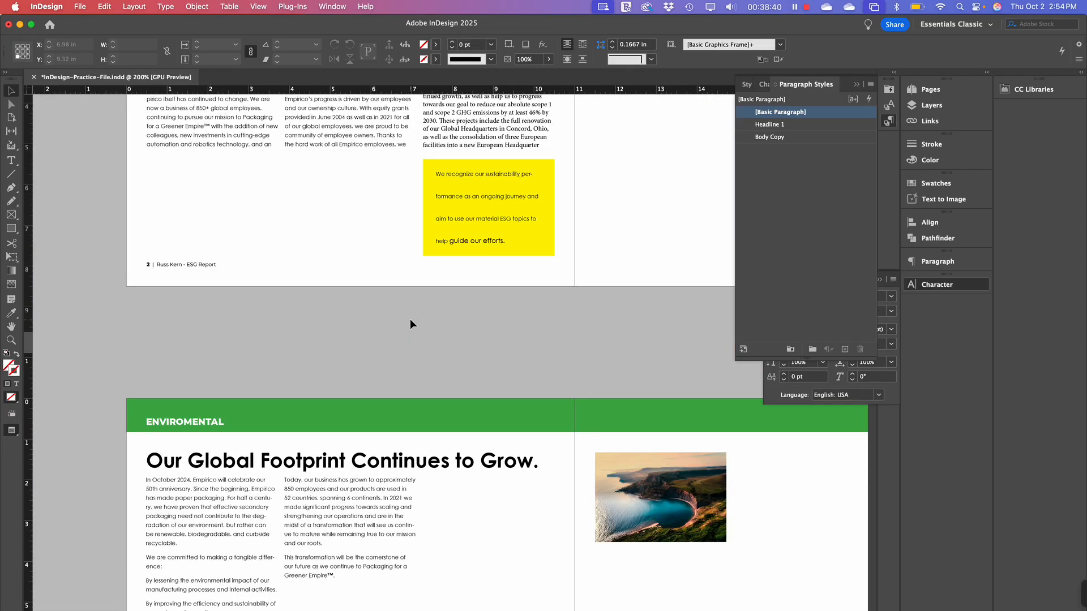
scroll(412, 324, down, 13)
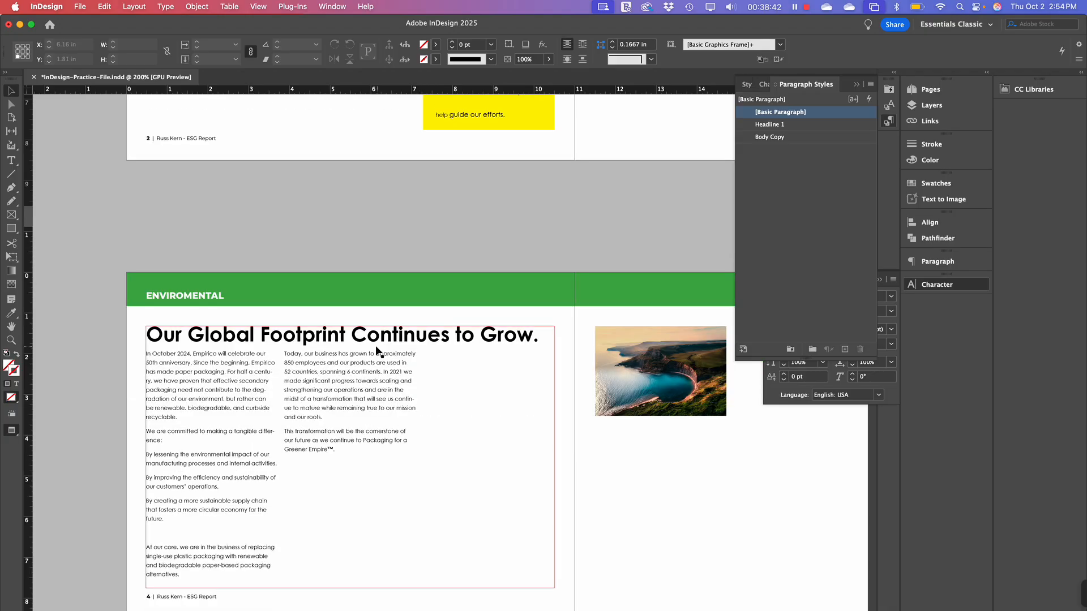
Check the paragraph style applied to the "Our Global Footprint Continues to Grow." headline
double_click(374, 336)
triple_click(378, 330)
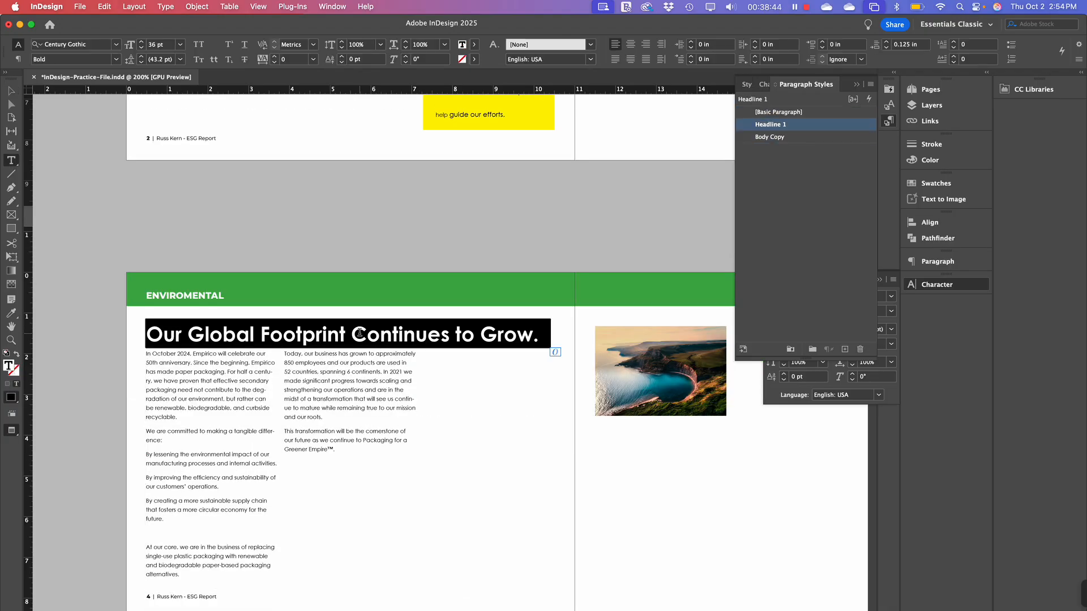
double_click(360, 335)
double_click(320, 333)
click(322, 331)
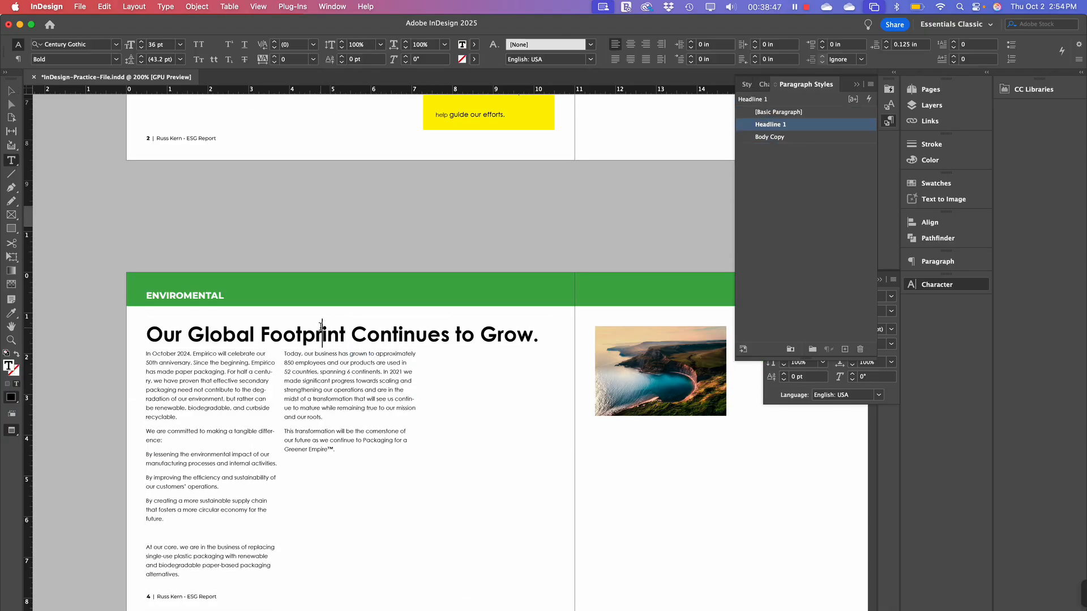
Leave text editing, deselect the headline and save the document
click(11, 92)
click(268, 236)
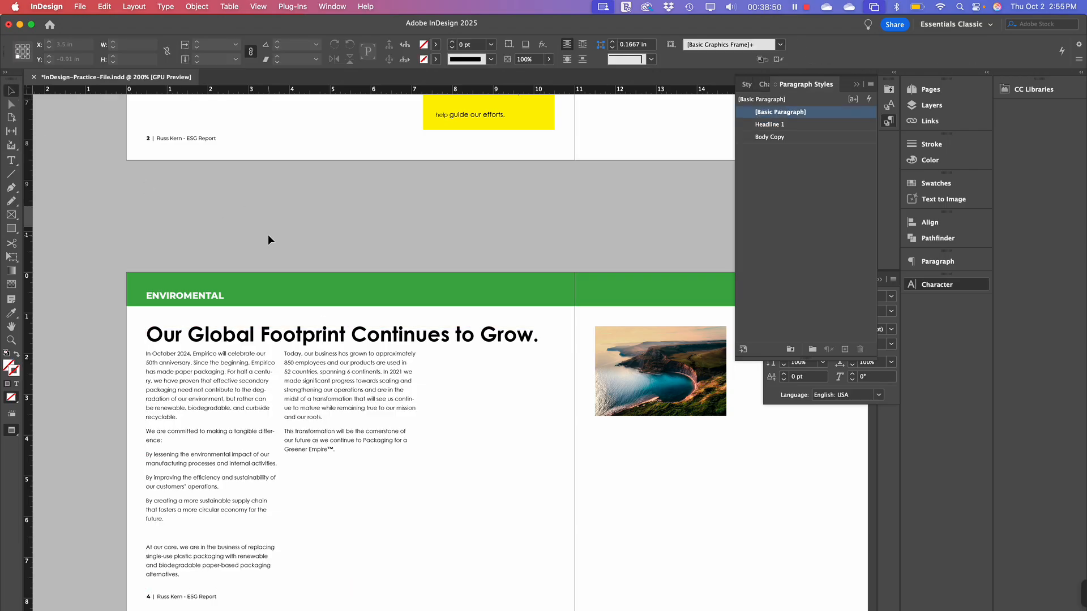
key(super+s)
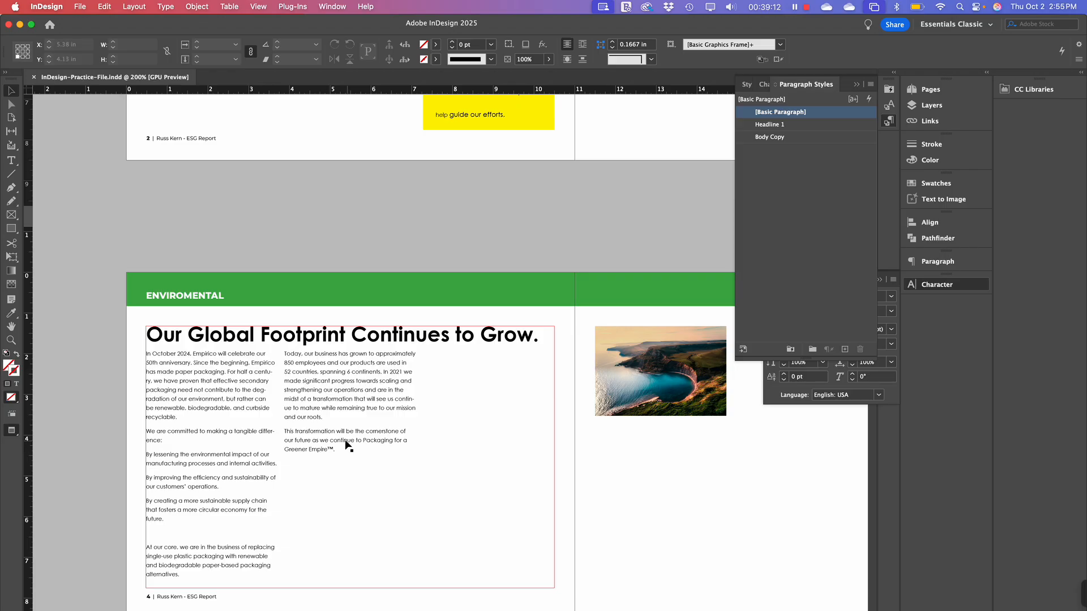
Review the Overview and Enviromental spreads on pages 2 to 5 at 150% zoom
drag(348, 444, 309, 310)
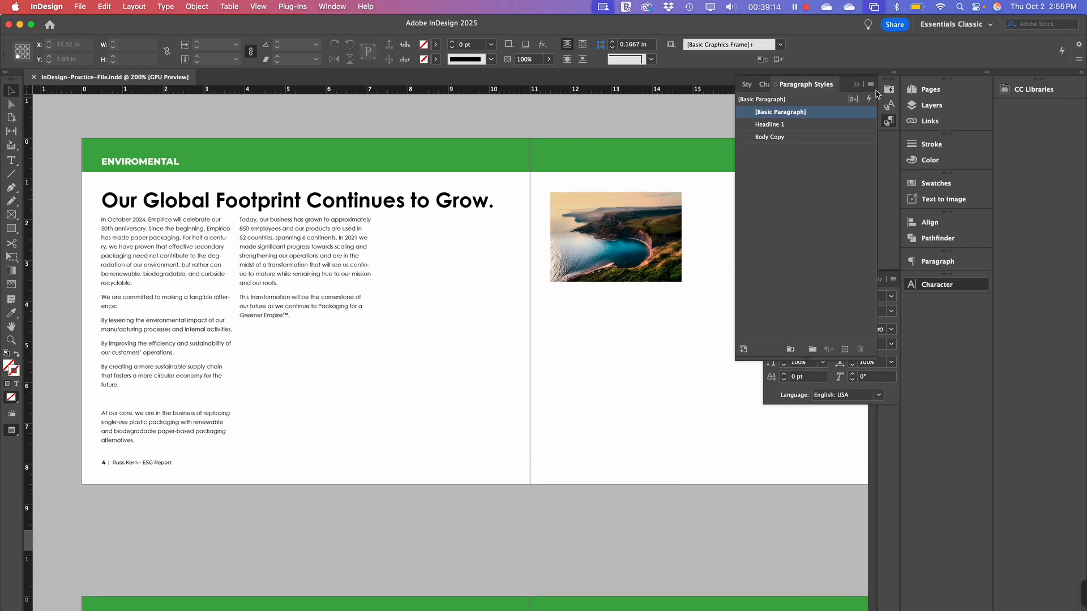
drag(617, 124, 579, 238)
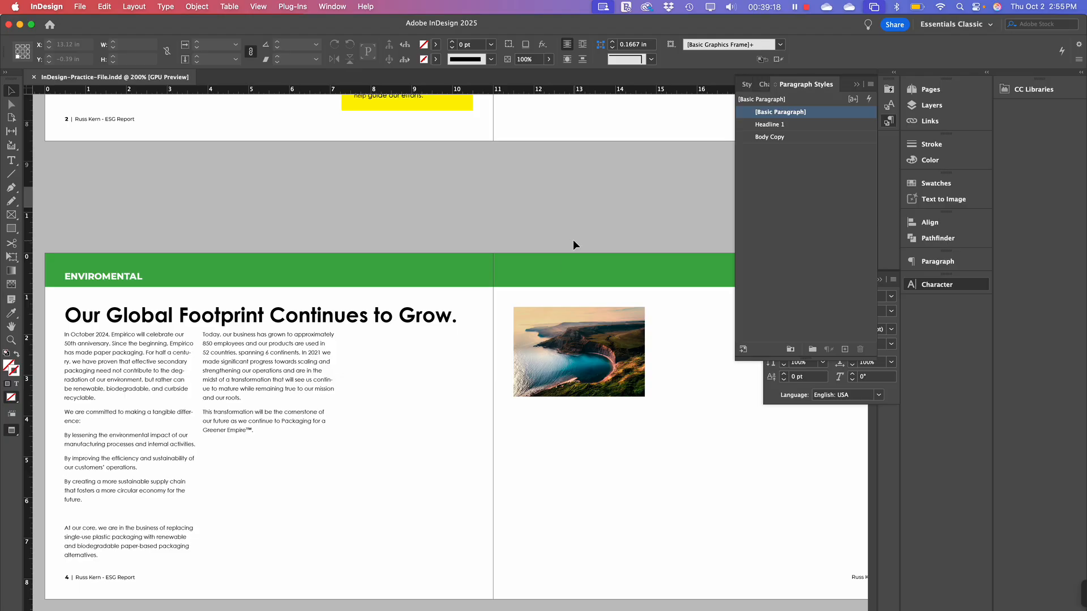
drag(444, 390, 479, 385)
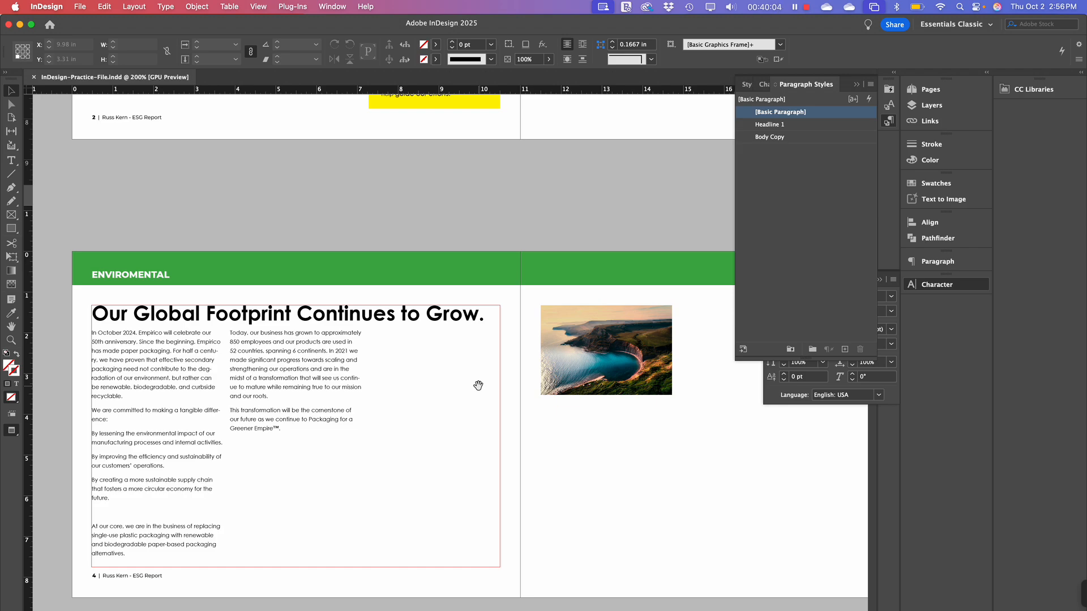
key(super+minus)
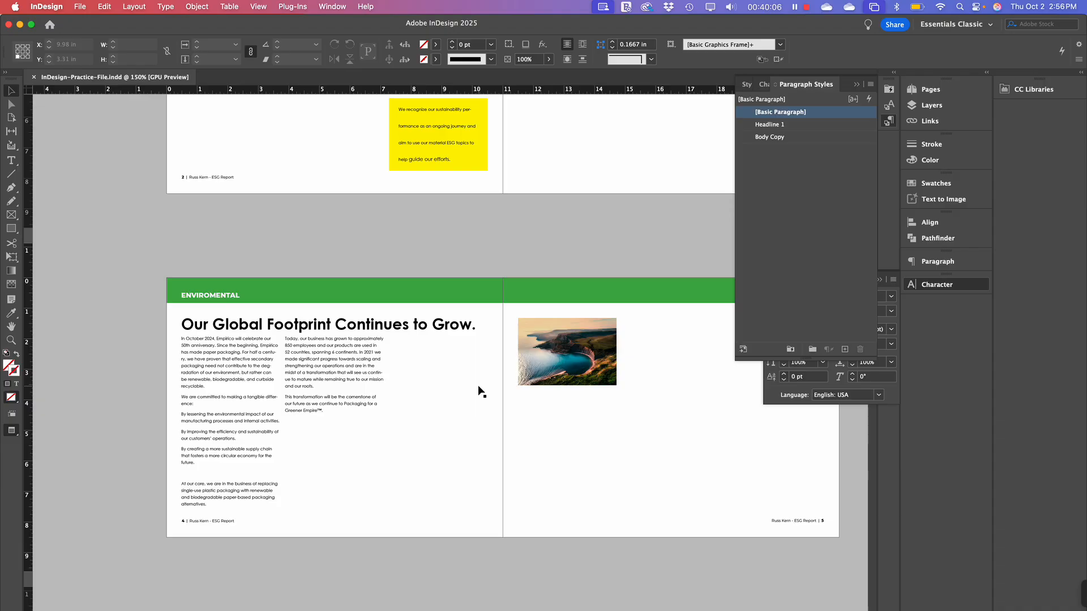
scroll(480, 391, down, 3)
scroll(480, 391, right, 4)
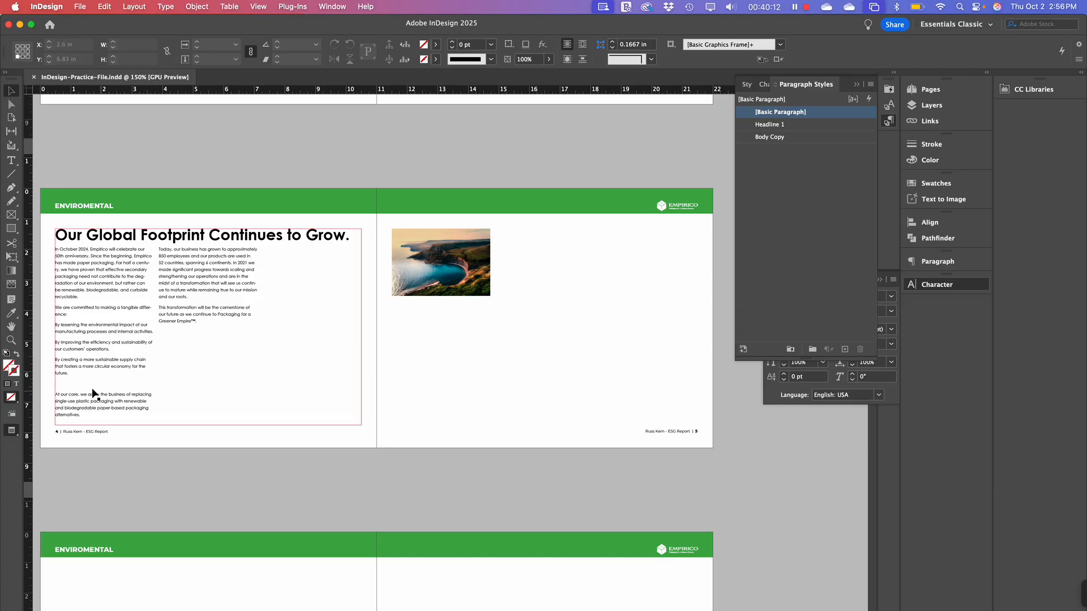
scroll(420, 320, up, 10)
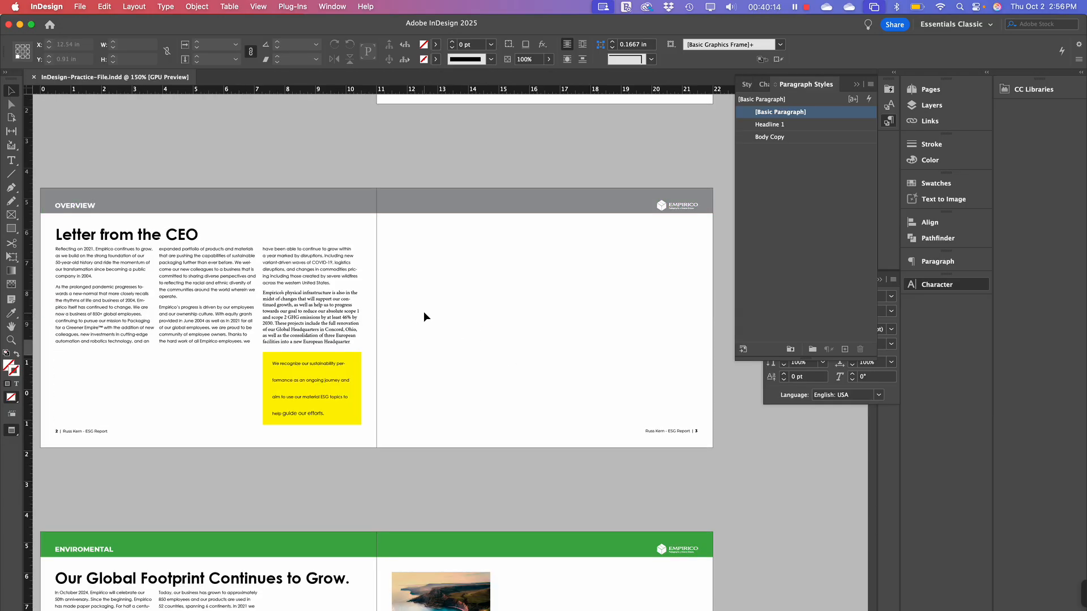
scroll(425, 315, down, 9)
Switch to the Empirico Doc in Google Chrome and copy all the section 5 "Our ESG Approach" text, including the GRI and SASB line
key(super+Tab)
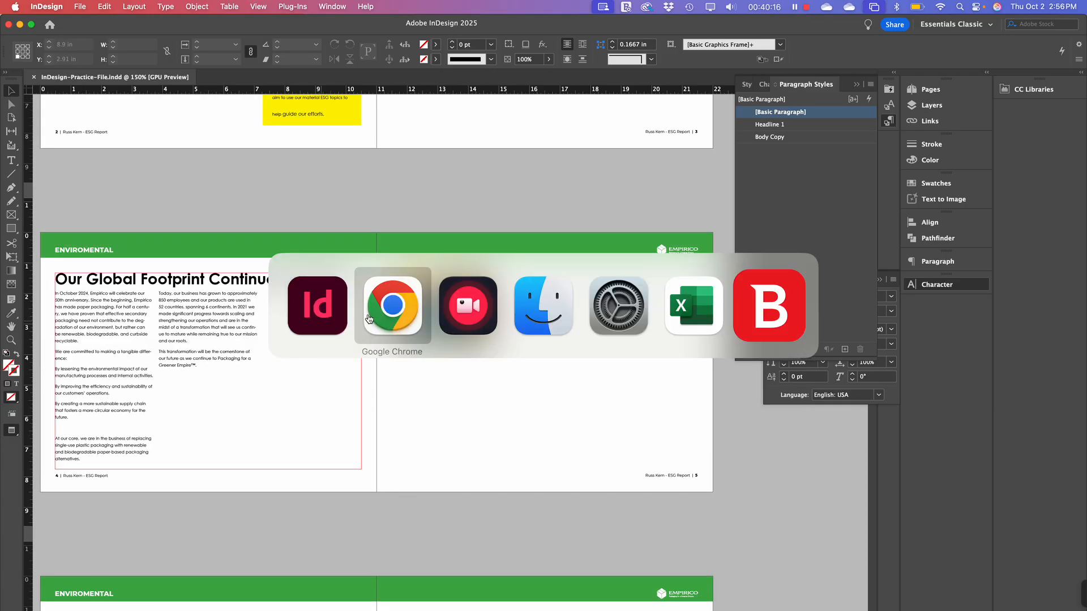
click(406, 315)
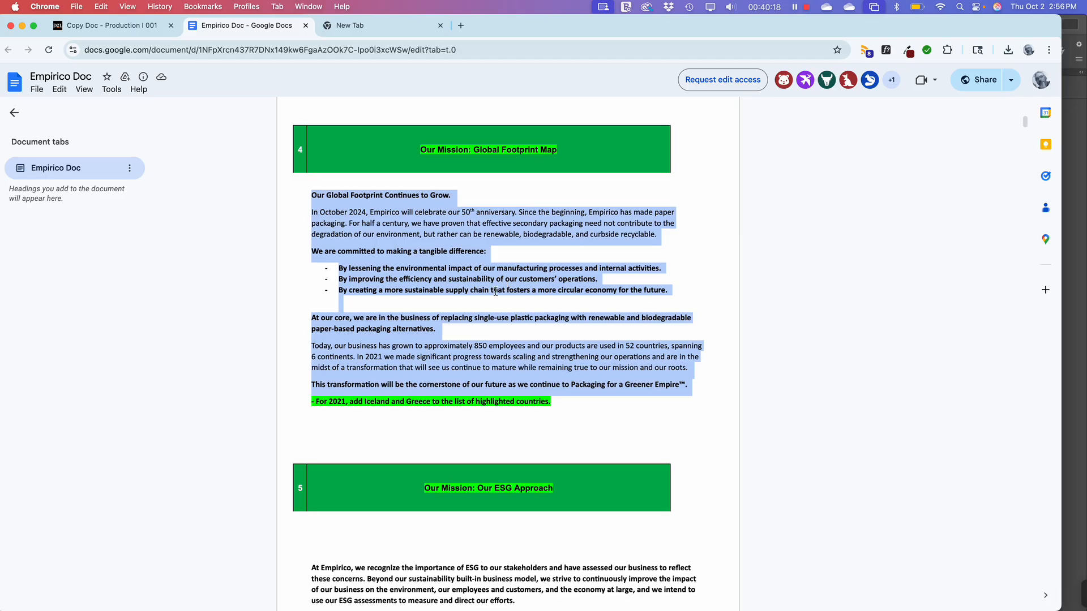
scroll(505, 286, up, 5)
scroll(520, 294, down, 7)
scroll(520, 294, down, 5)
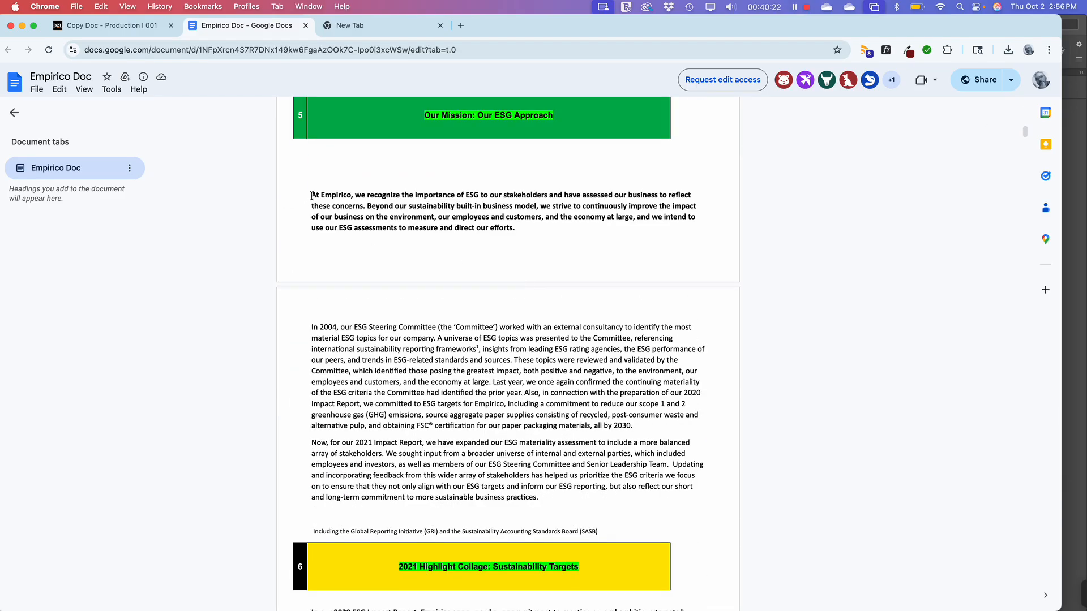
drag(312, 200, 614, 530)
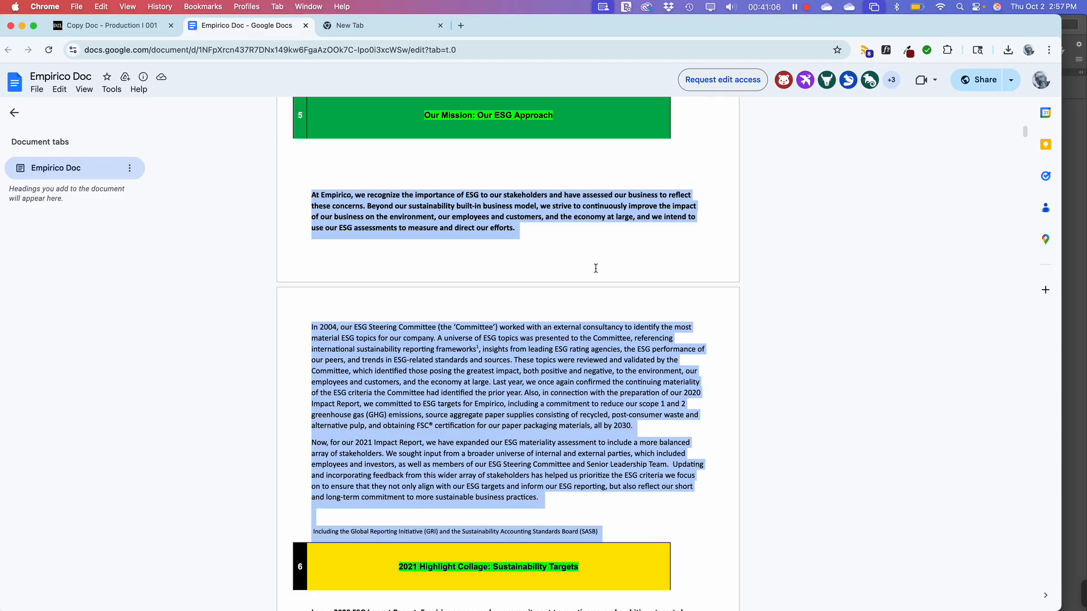
Switch back to InDesign and turn off preview mode to show the column guides on page 5
key(super+Tab)
key(super+Tab)
key(super+Tab)
key(super+shift+Tab)
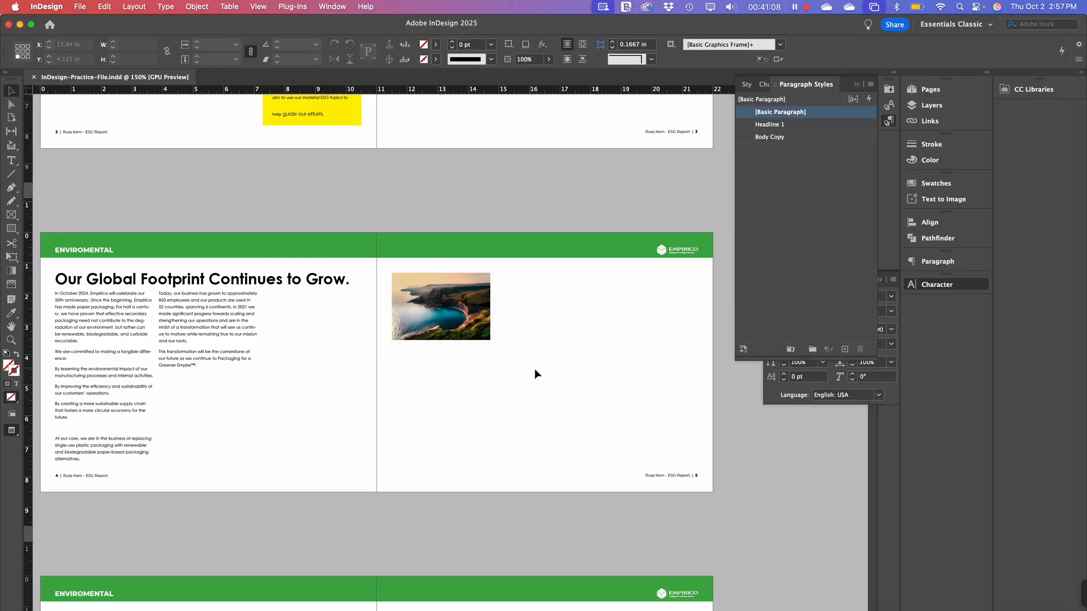
drag(561, 361, 527, 289)
key(super+equal)
key(w)
key(c)
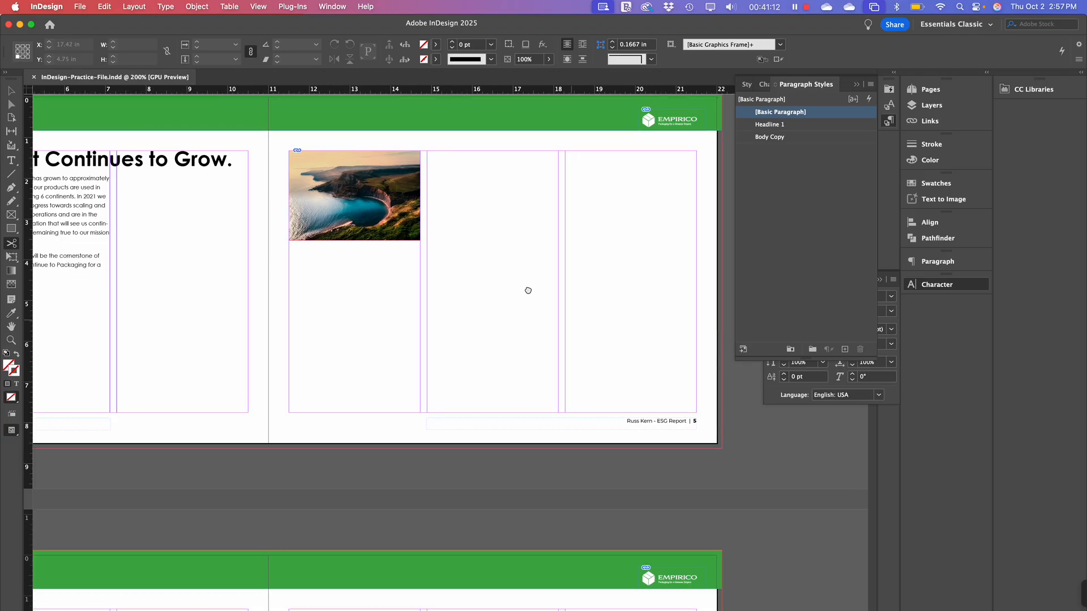
Create a text frame about 10 by 4 in below the photo on page 5 and paste the copied text into it
click(11, 160)
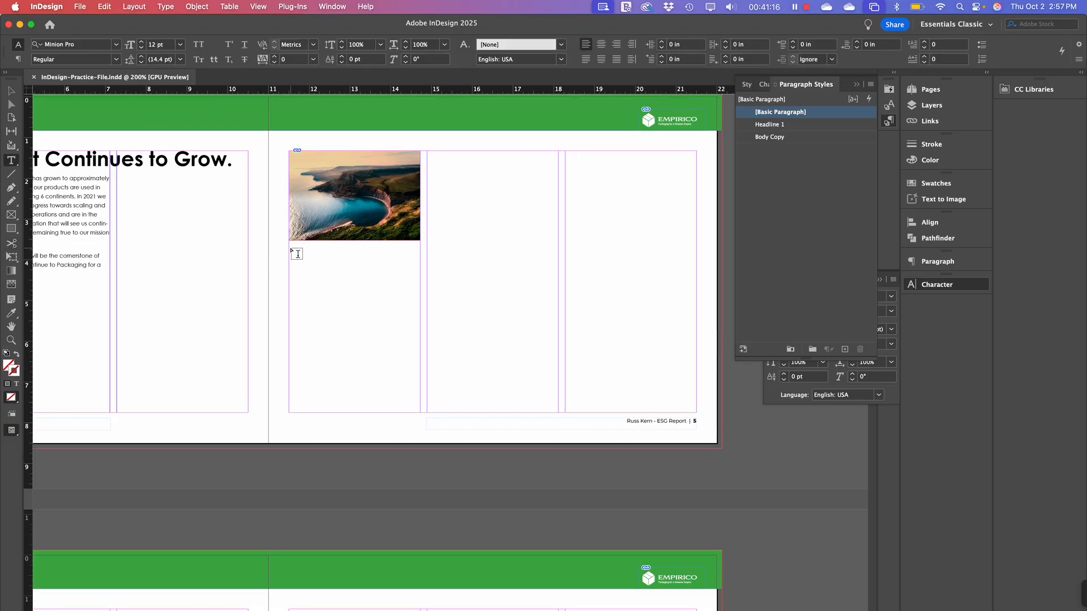
drag(289, 250, 706, 423)
key(super+v)
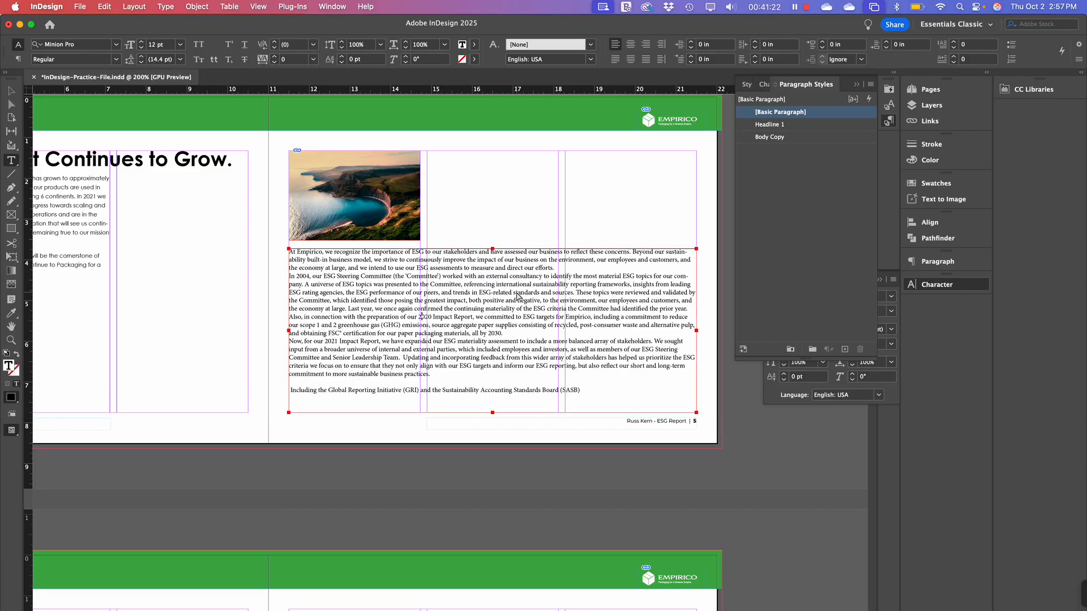
Apply the Body Copy paragraph style to all the pasted text on page 5
key(super+a)
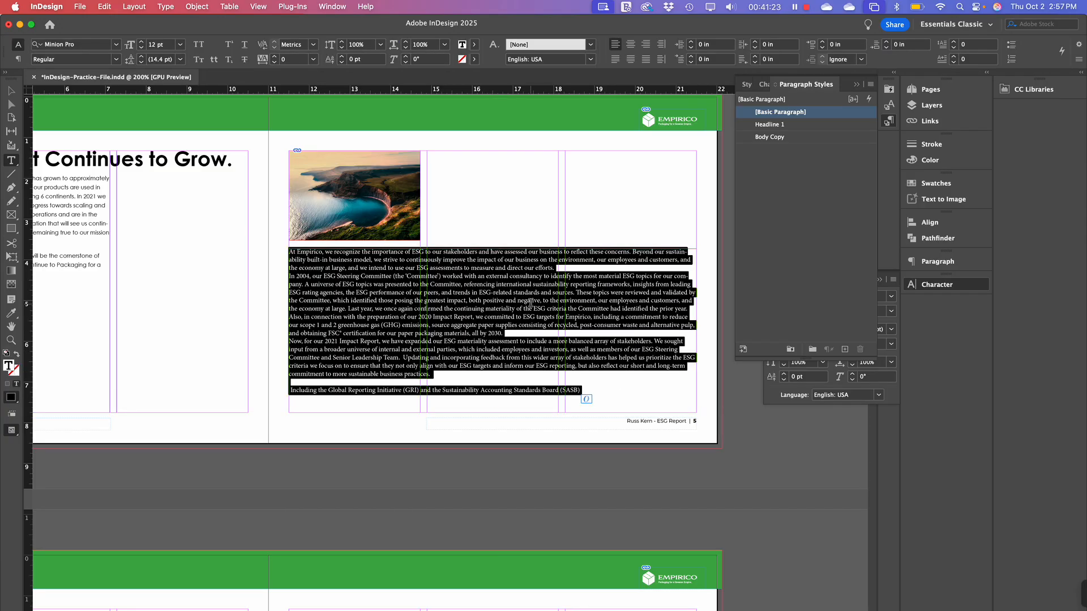
click(814, 141)
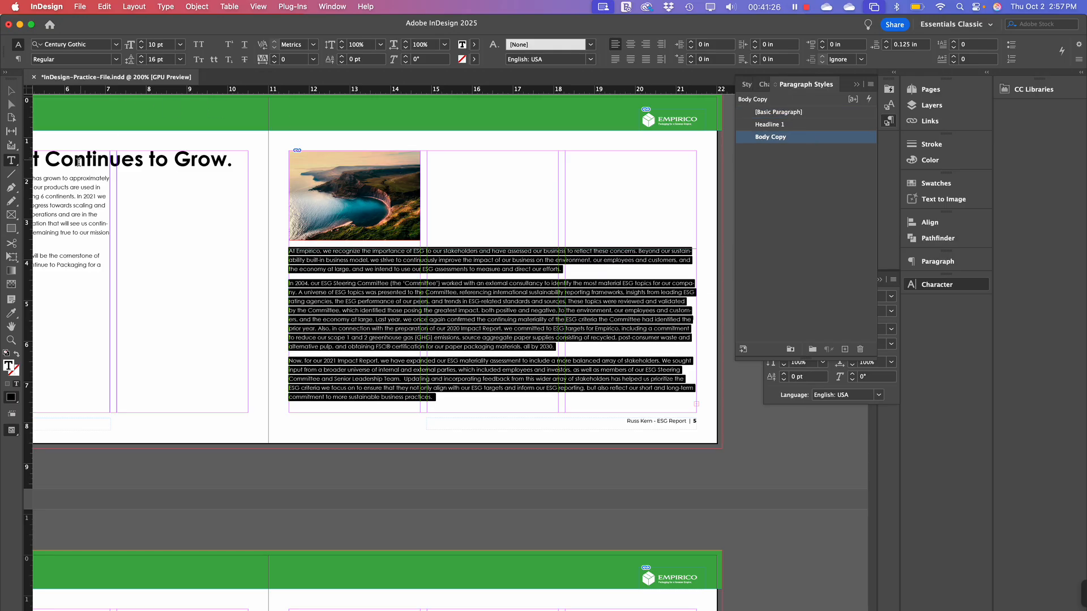
Try extending the page 5 text frame's upper edge over the photo to the top margin, and undo the resize
click(12, 92)
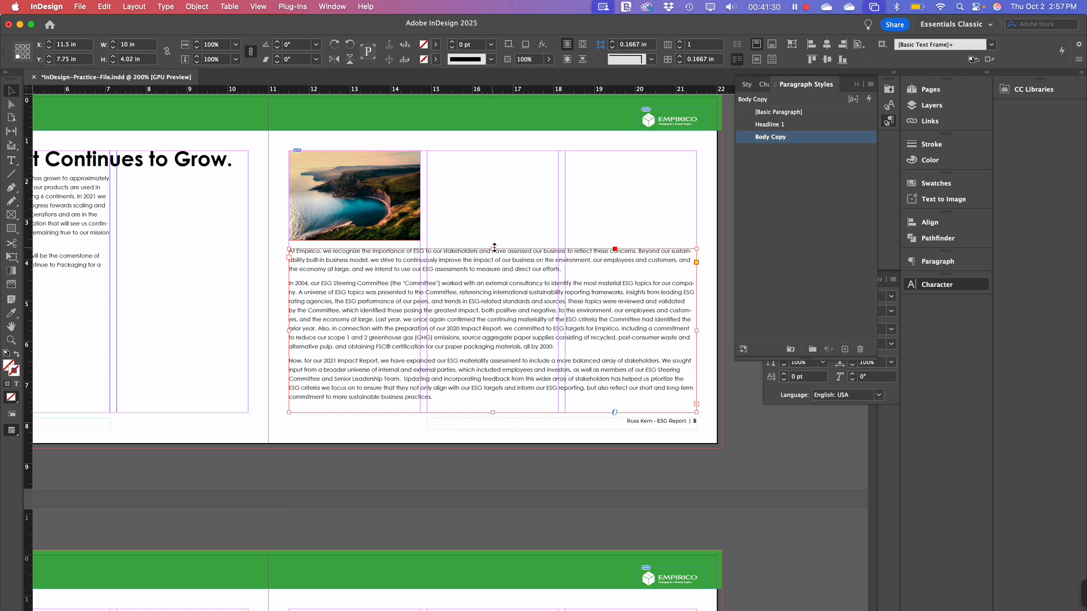
drag(493, 248, 493, 151)
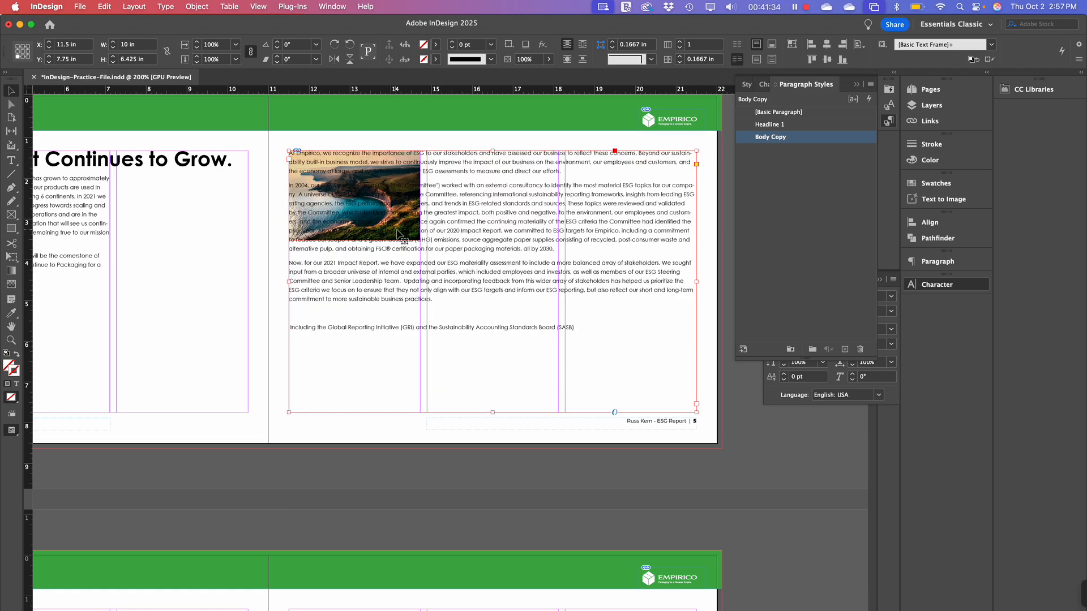
key(super+z)
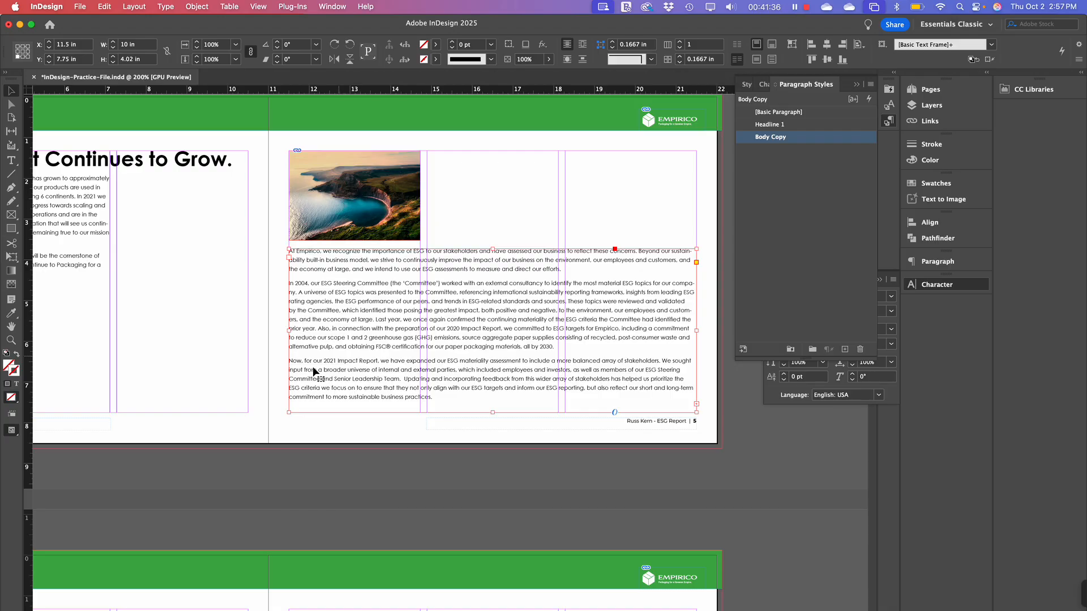
Move the coastline photo from page 5 into the third column of page 4
click(248, 351)
drag(407, 172, 233, 282)
Move the page 5 text frame up to the top margin and extend its lower edge to make it about 6.4 in high
click(512, 268)
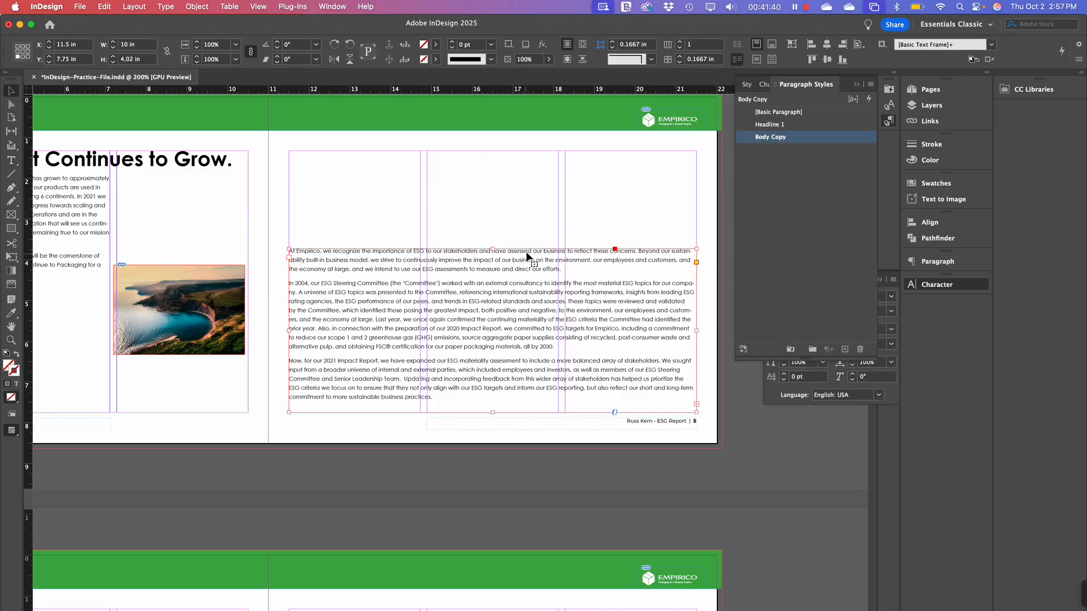
drag(491, 251, 490, 158)
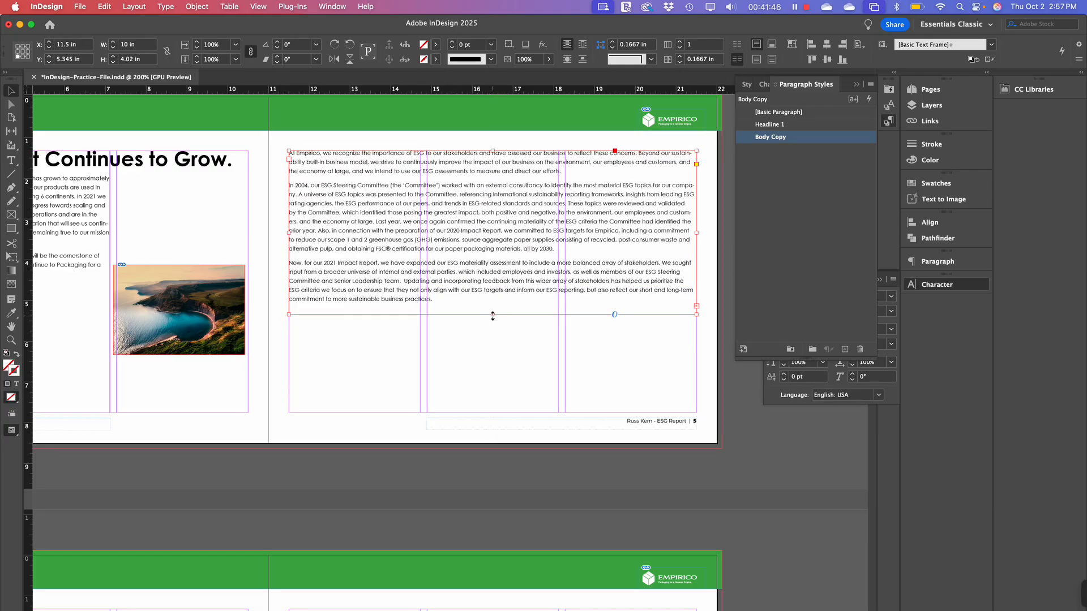
drag(492, 317, 493, 409)
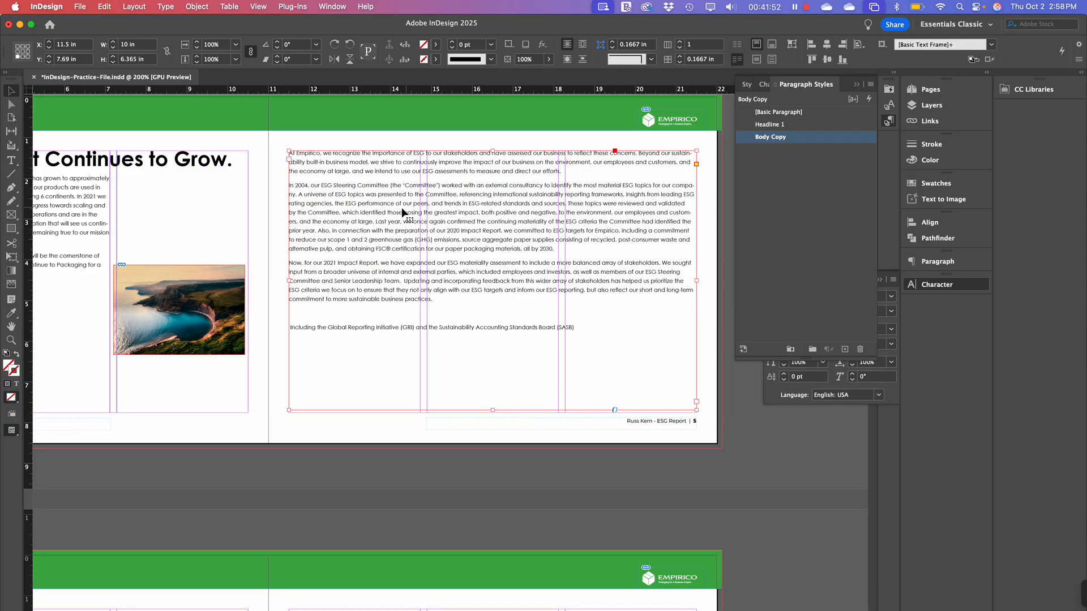
Switch to the Empirico Doc in Chrome and copy the section 5 heading "Our Mission: Our ESG Approach"
key(super+Tab)
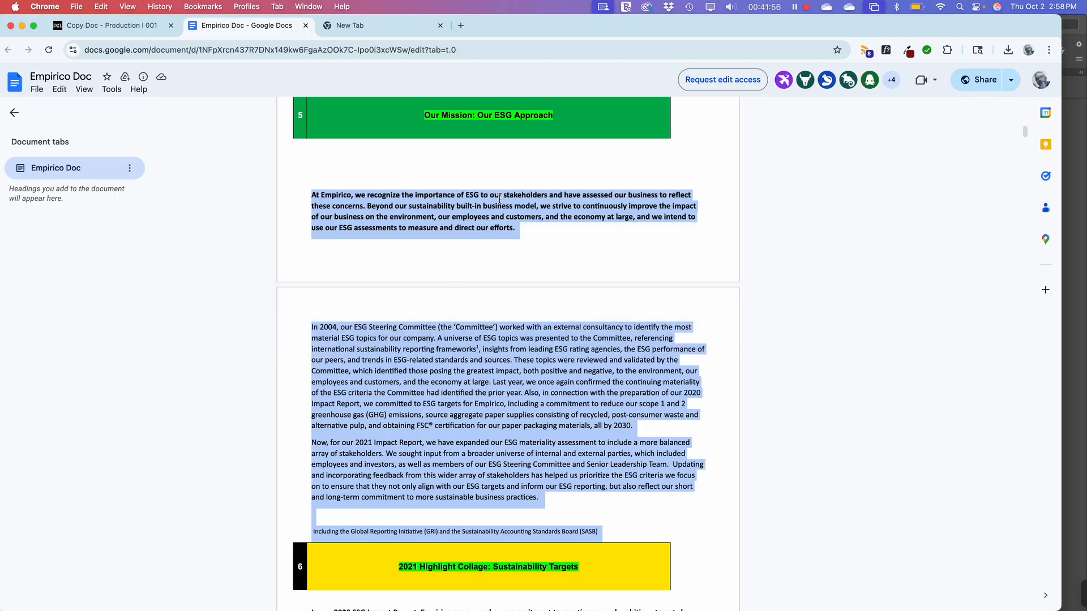
click(479, 160)
scroll(504, 226, down, 5)
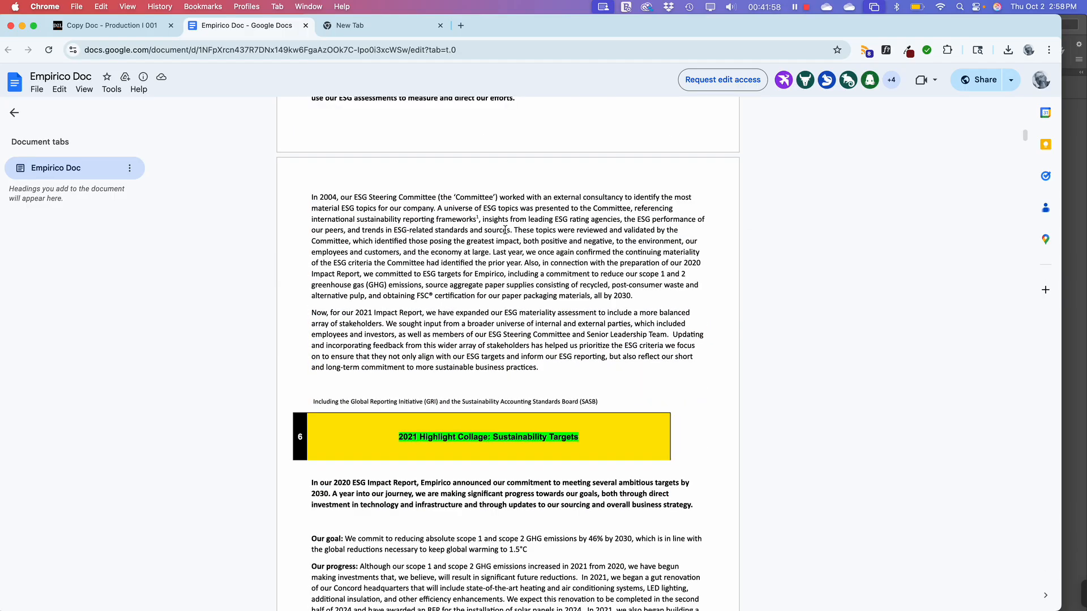
scroll(505, 230, up, 6)
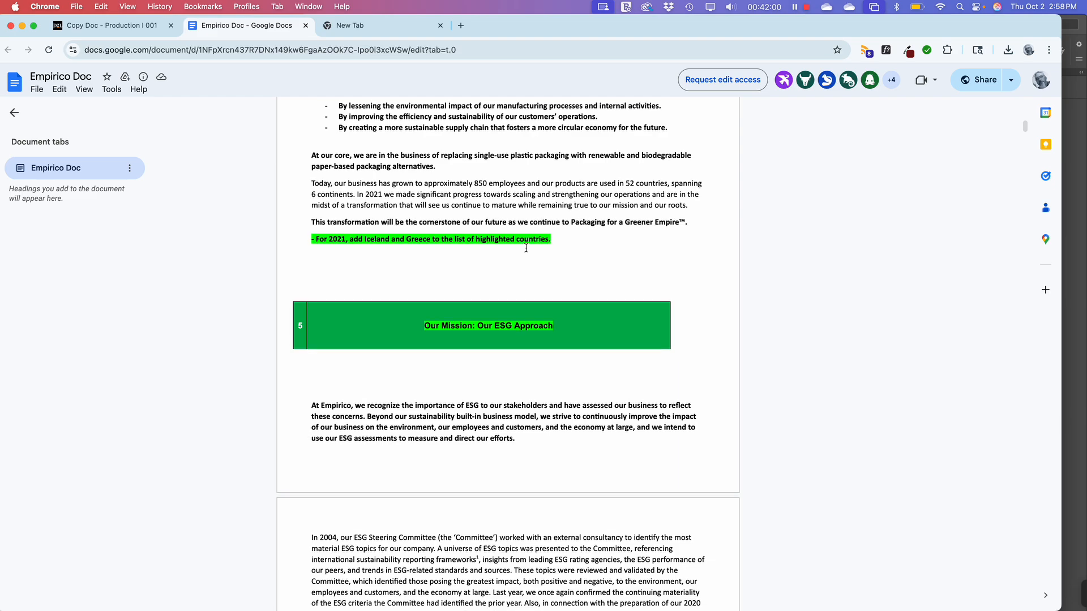
scroll(526, 248, up, 4)
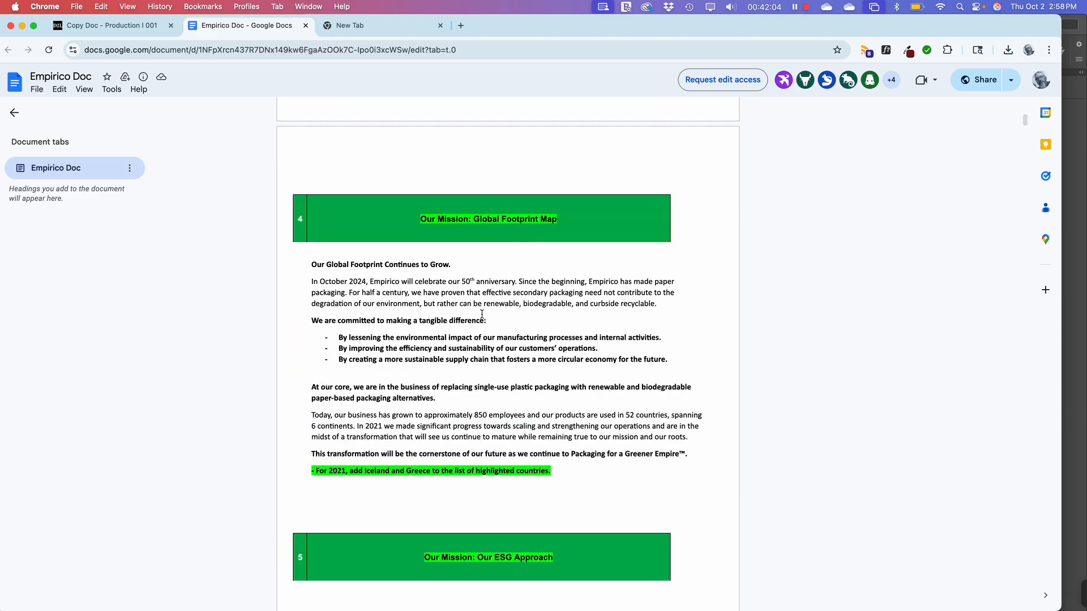
scroll(481, 313, up, 5)
scroll(484, 310, down, 10)
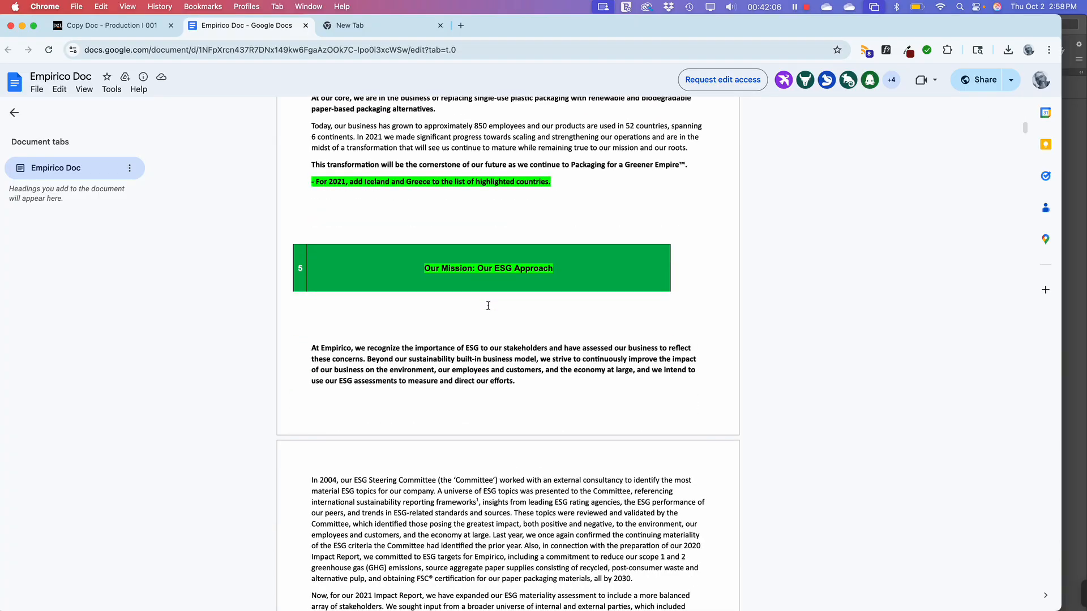
scroll(488, 306, down, 2)
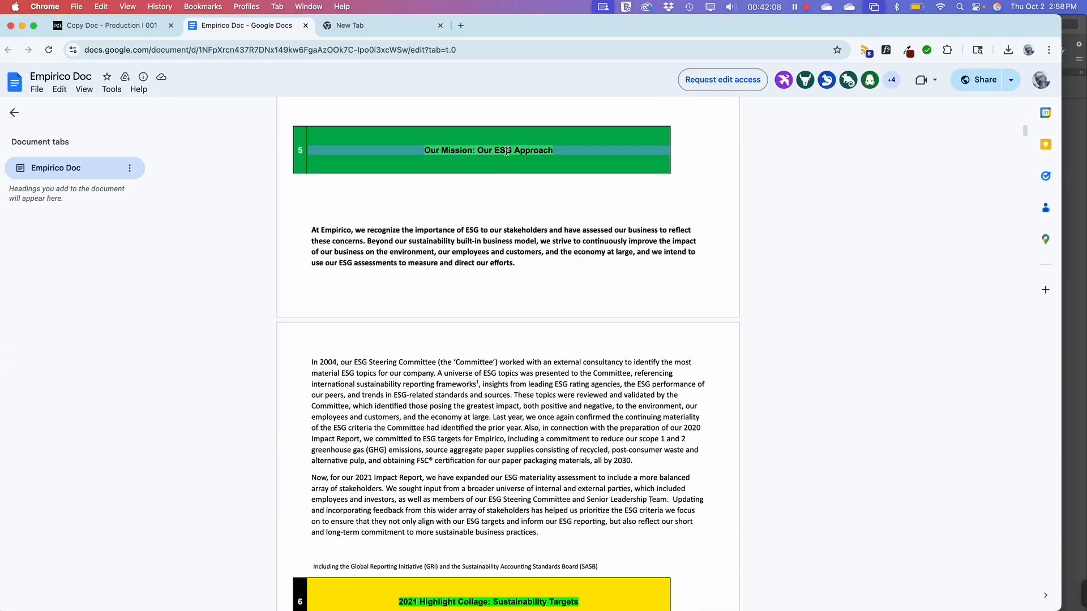
drag(421, 149, 553, 147)
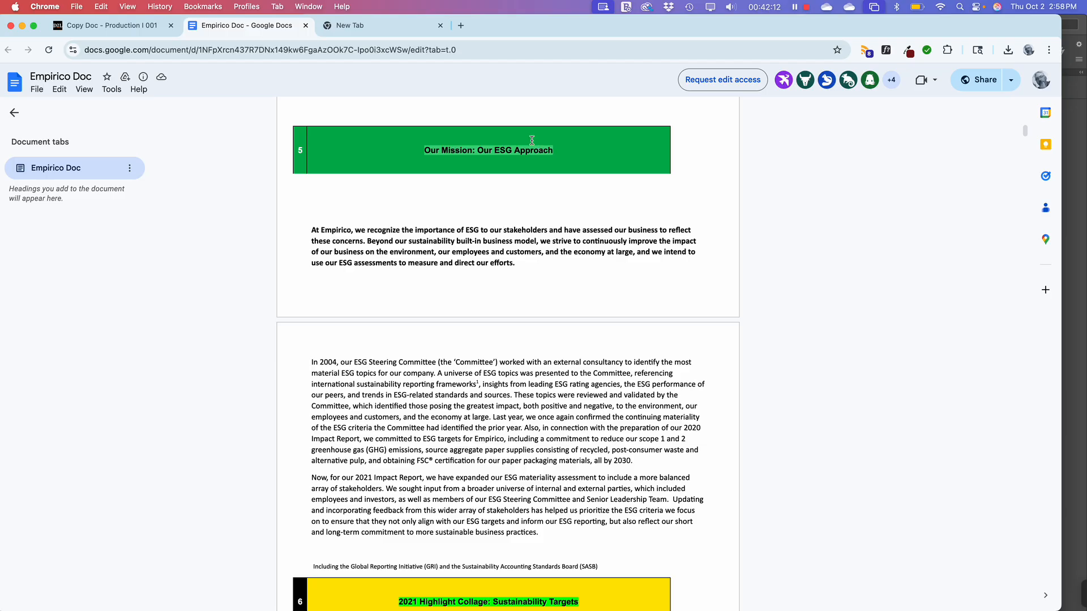
key(super+c)
Switch back to InDesign and paste the copied heading on a new line above the first paragraph on page 5
key(super+Tab)
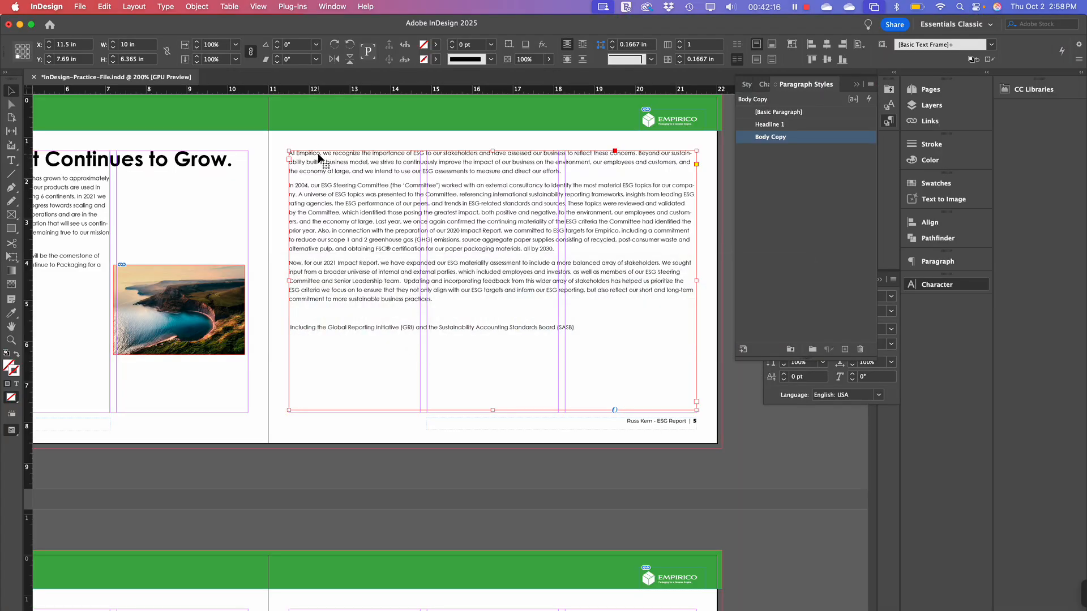
double_click(319, 157)
drag(331, 153, 277, 155)
key(Left)
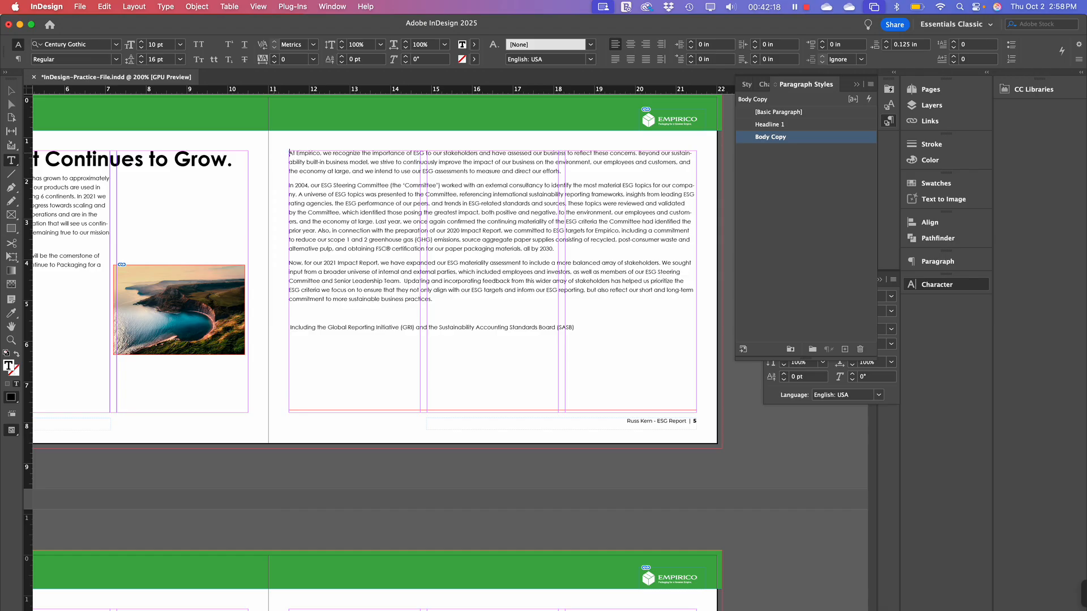
key(Return)
key(super+v)
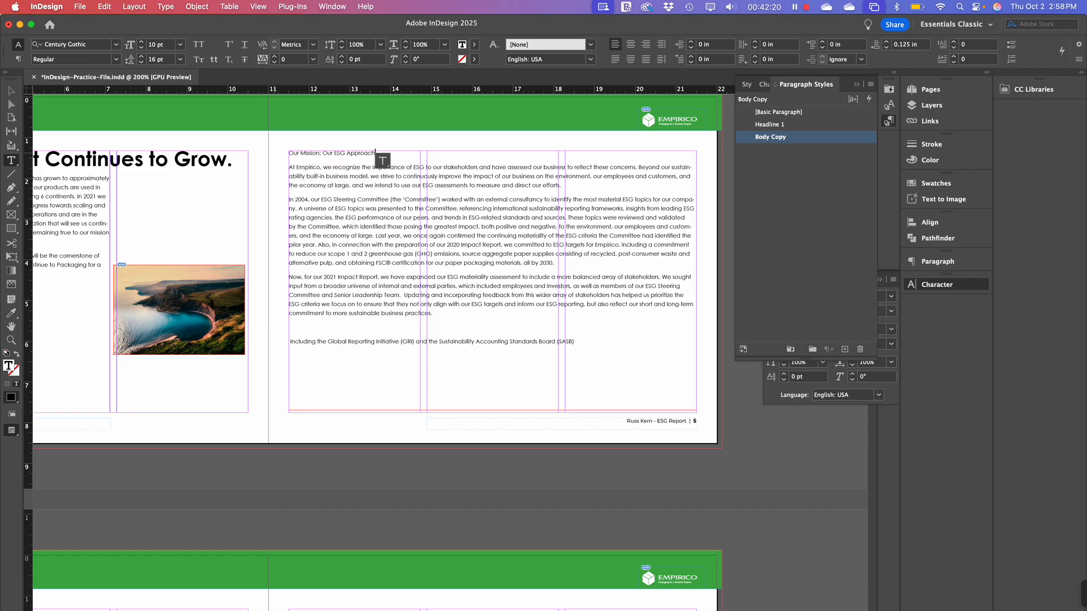
Apply the Headline 1 paragraph style to the "Our Mission: Our ESG Approach" line and deselect the frame
double_click(317, 153)
click(315, 152)
drag(336, 152, 341, 153)
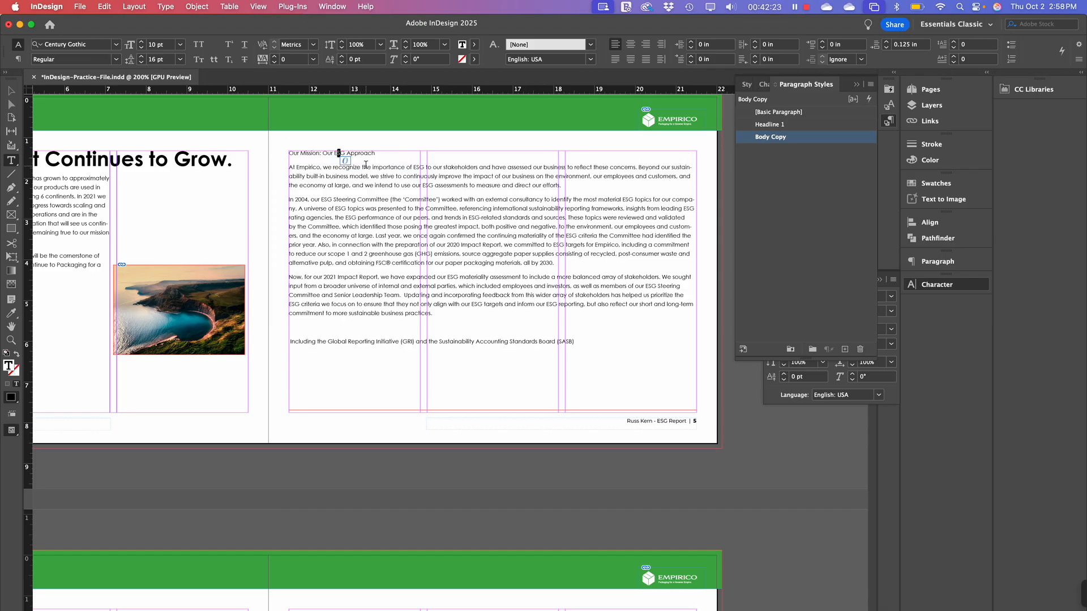
click(838, 125)
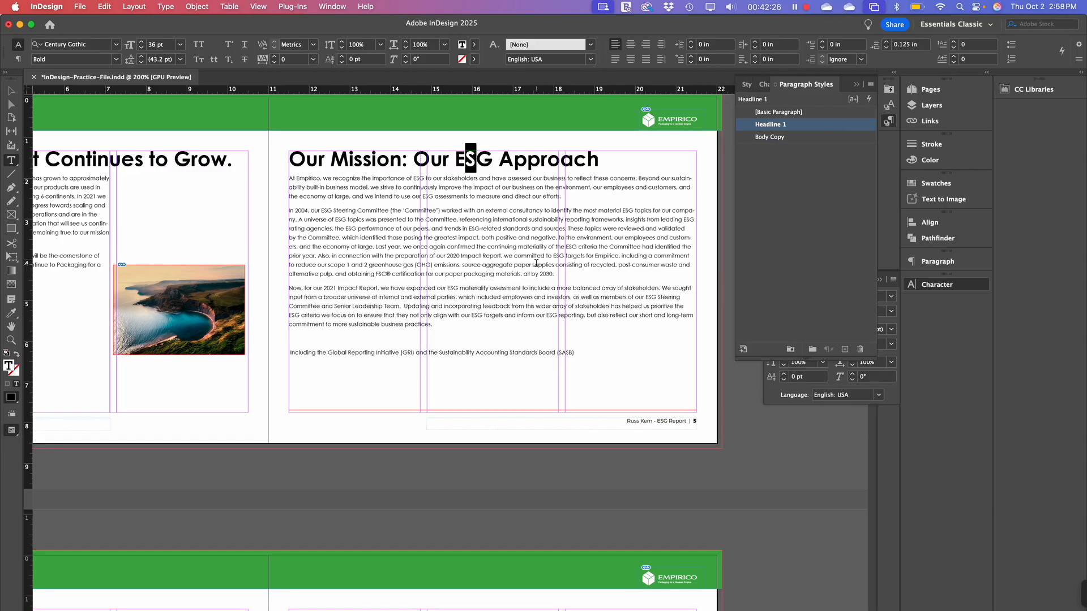
click(11, 90)
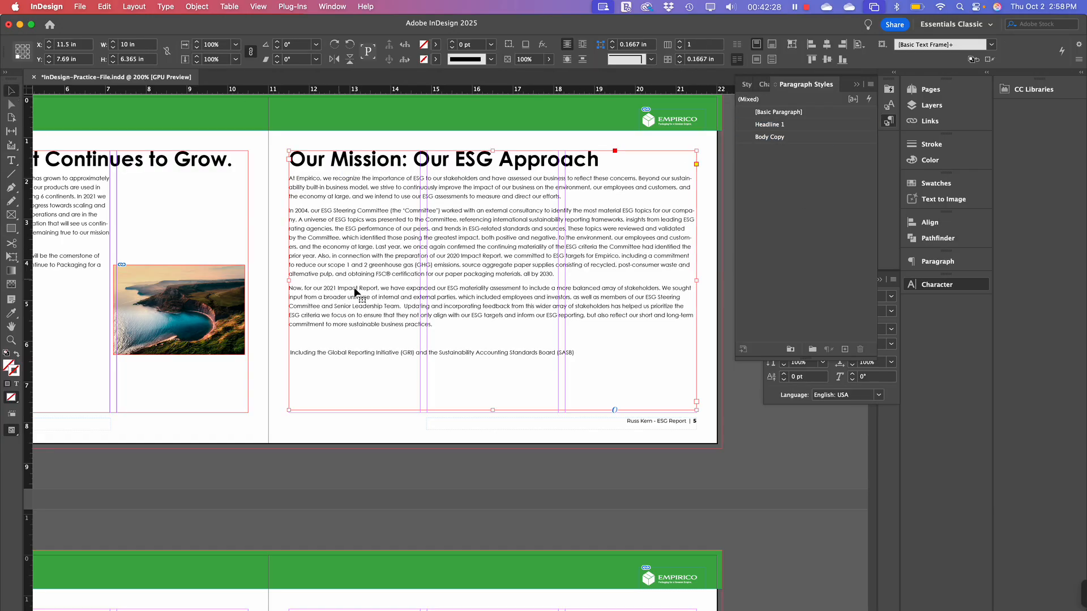
click(361, 427)
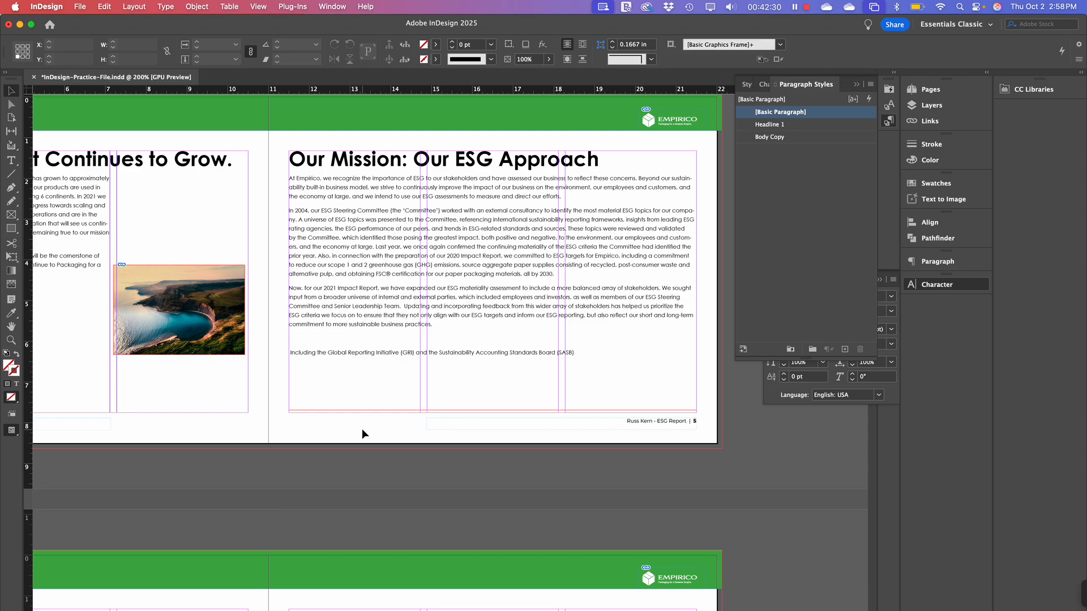
Try moving the coastline photo higher in page 4's third column, and undo the move
drag(194, 419, 311, 432)
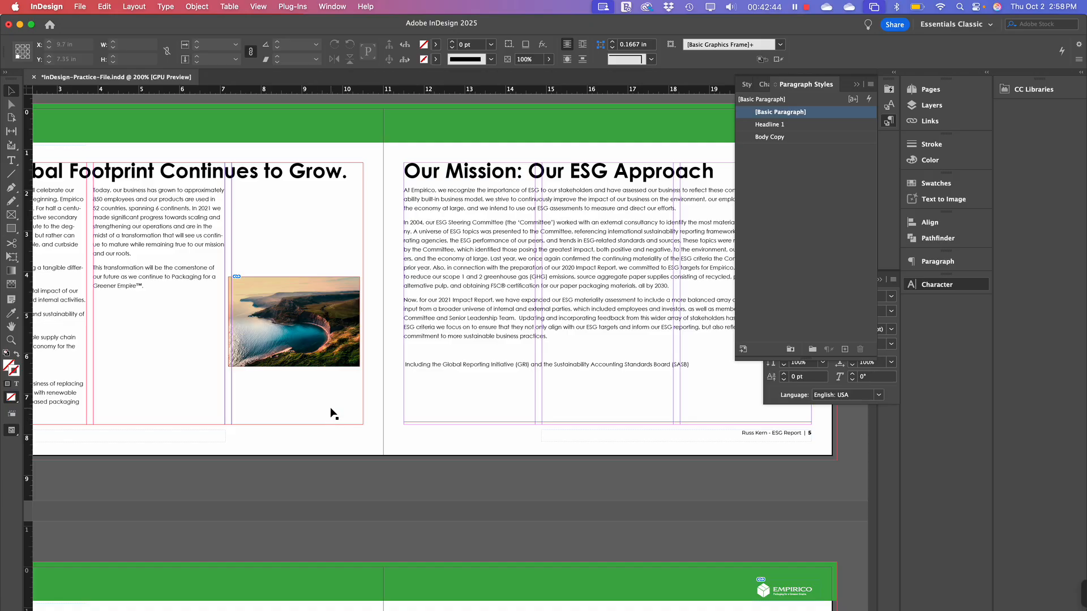
drag(490, 408, 371, 447)
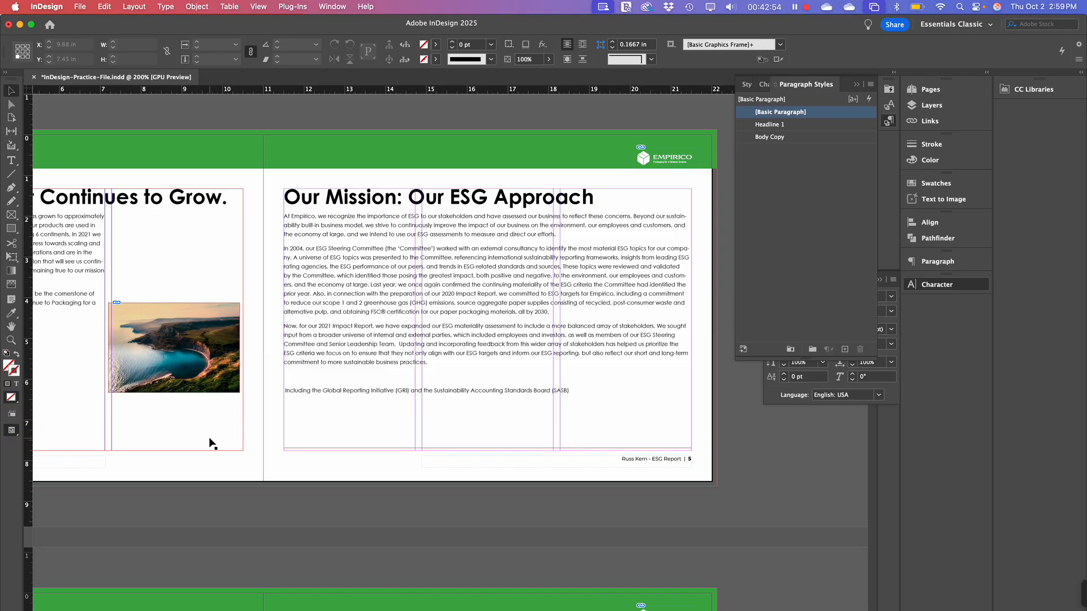
drag(211, 386, 201, 305)
key(super+z)
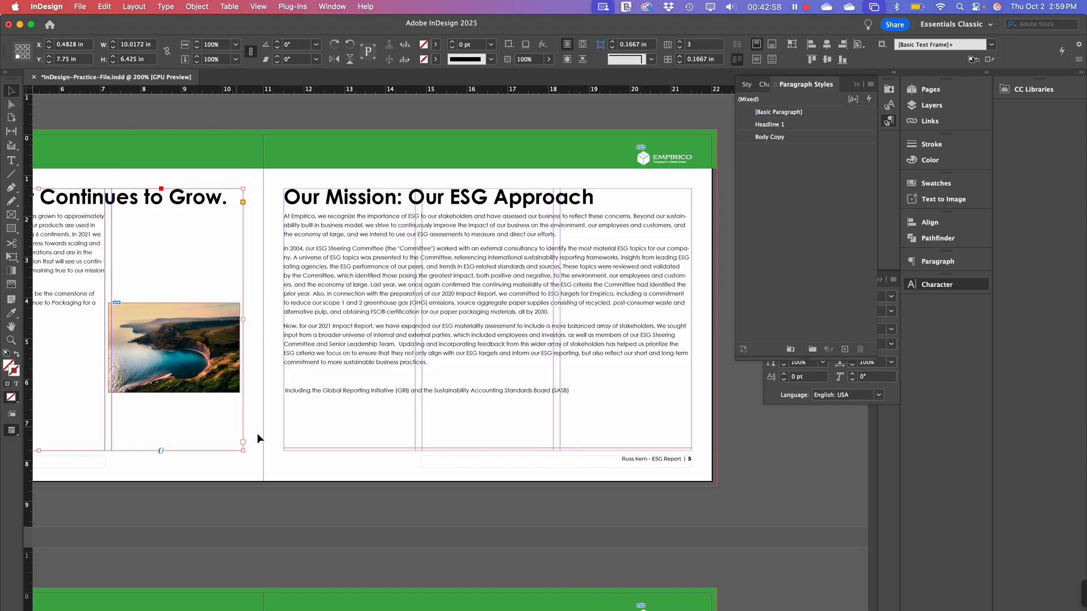
Select only the coastline photo on page 4 and move it up in the third column to just below the headline
click(268, 439)
click(227, 378)
click(227, 381)
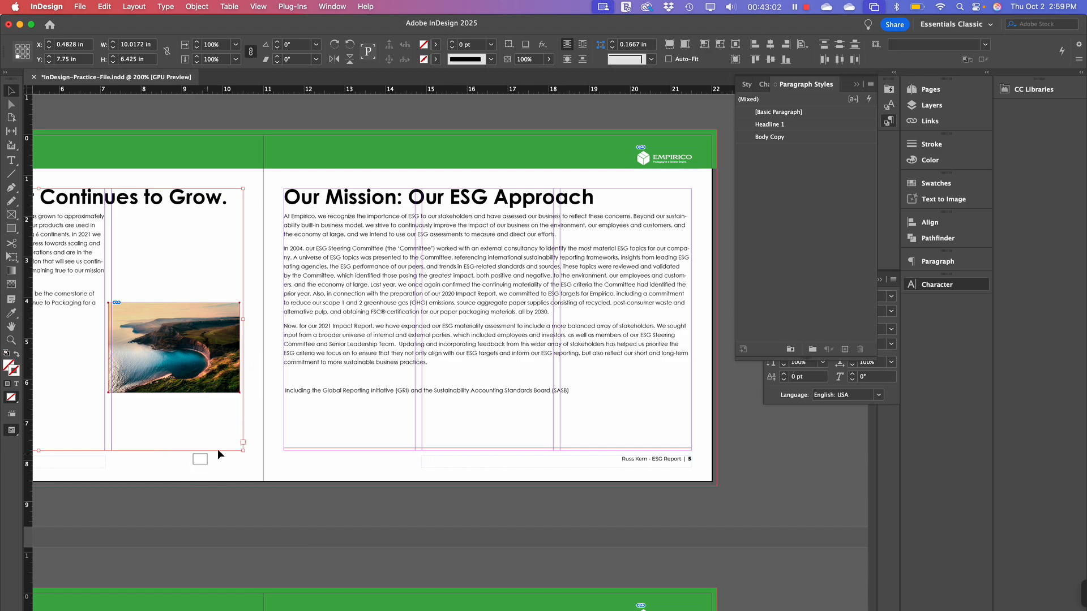
drag(218, 451, 267, 404)
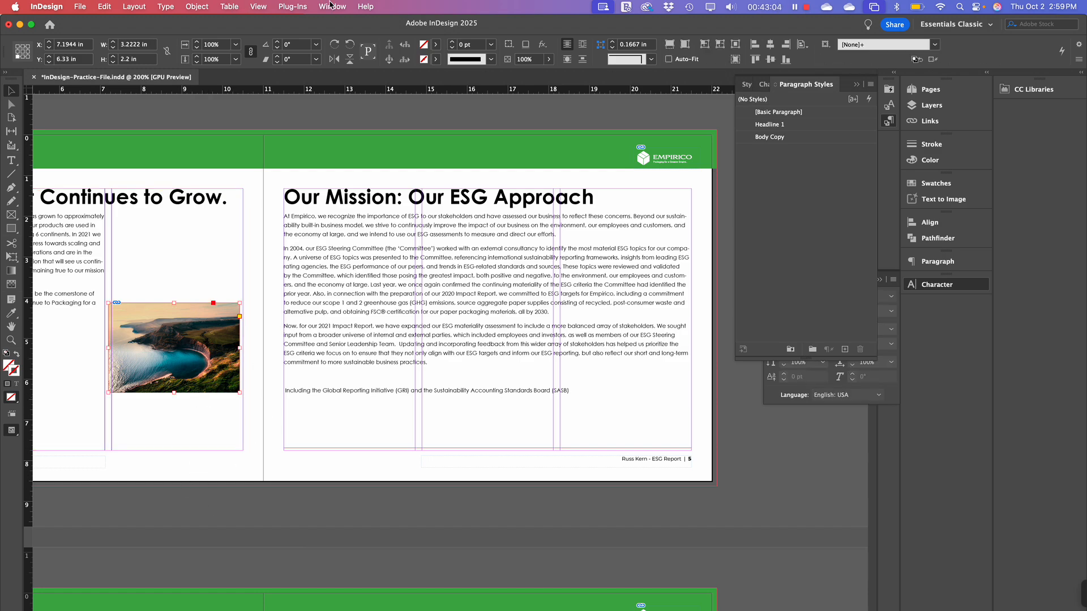
click(139, 7)
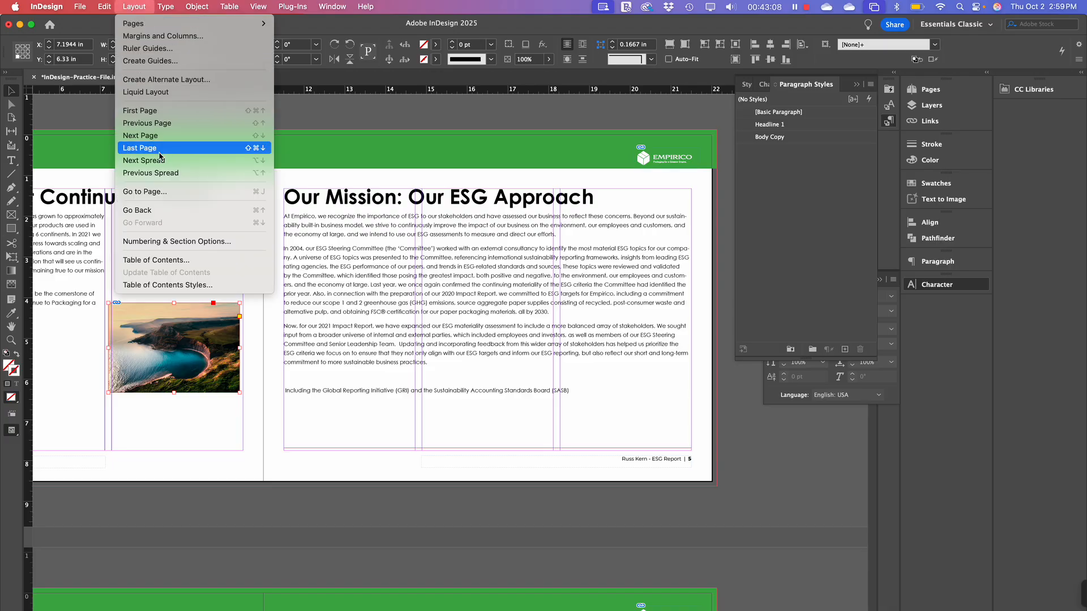
mouse_move(172, 6)
mouse_move(102, 7)
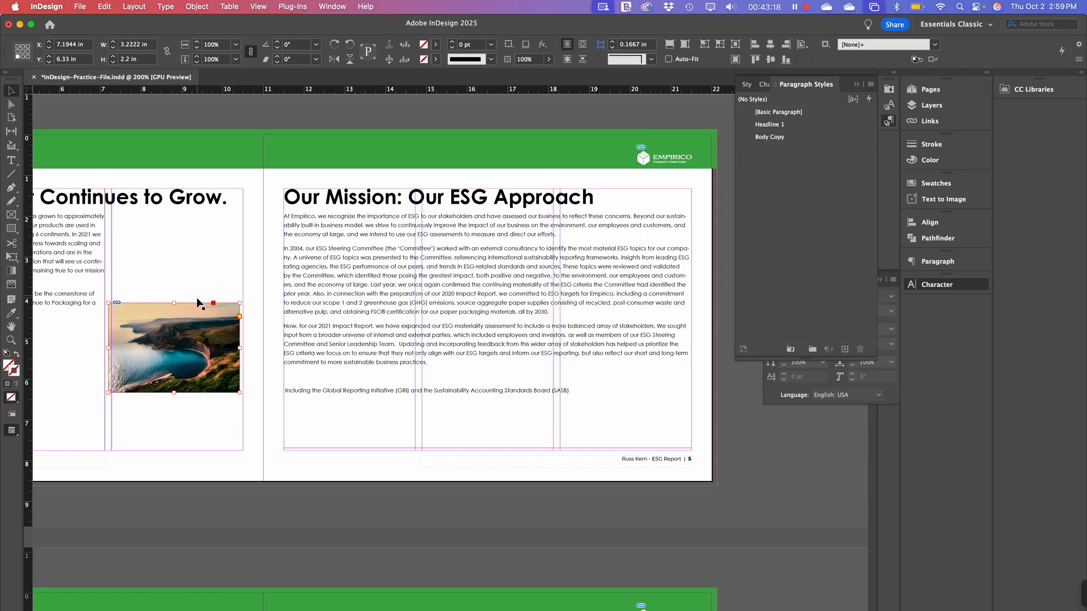
drag(222, 371, 221, 199)
click(350, 440)
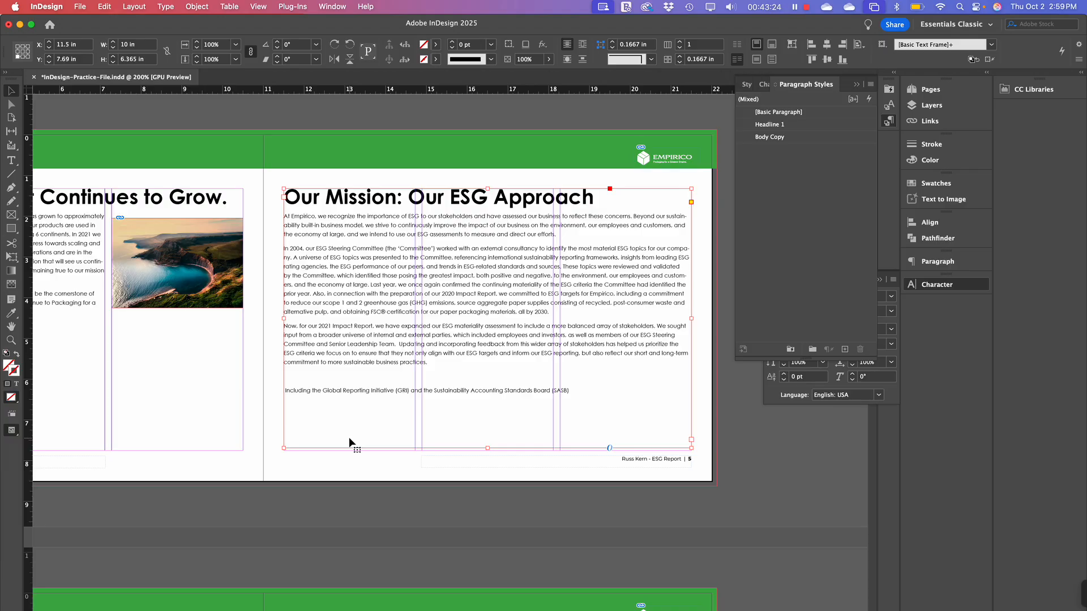
Set the last line on page 5, starting "Including the Global Reporting Initiative (GRI)", in the Bold font style
key(super+minus)
key(super+minus)
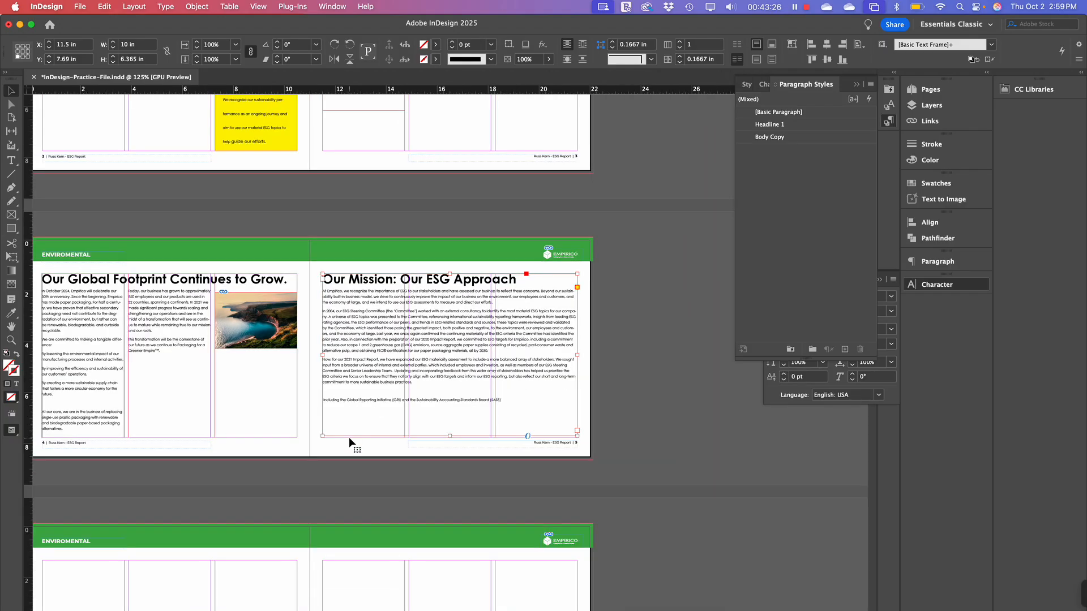
click(363, 471)
drag(277, 432, 326, 415)
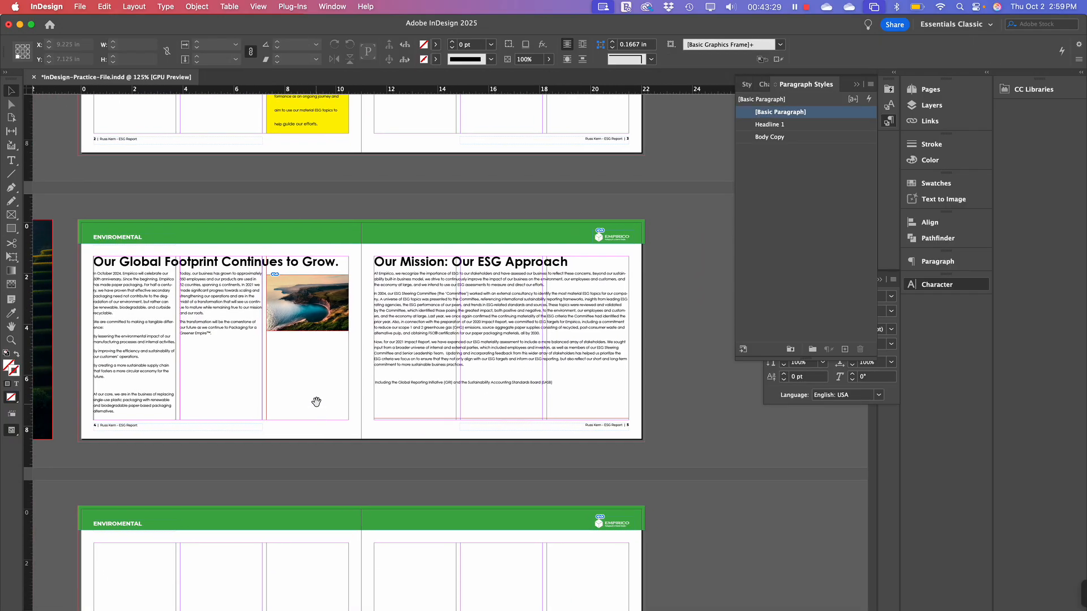
click(436, 384)
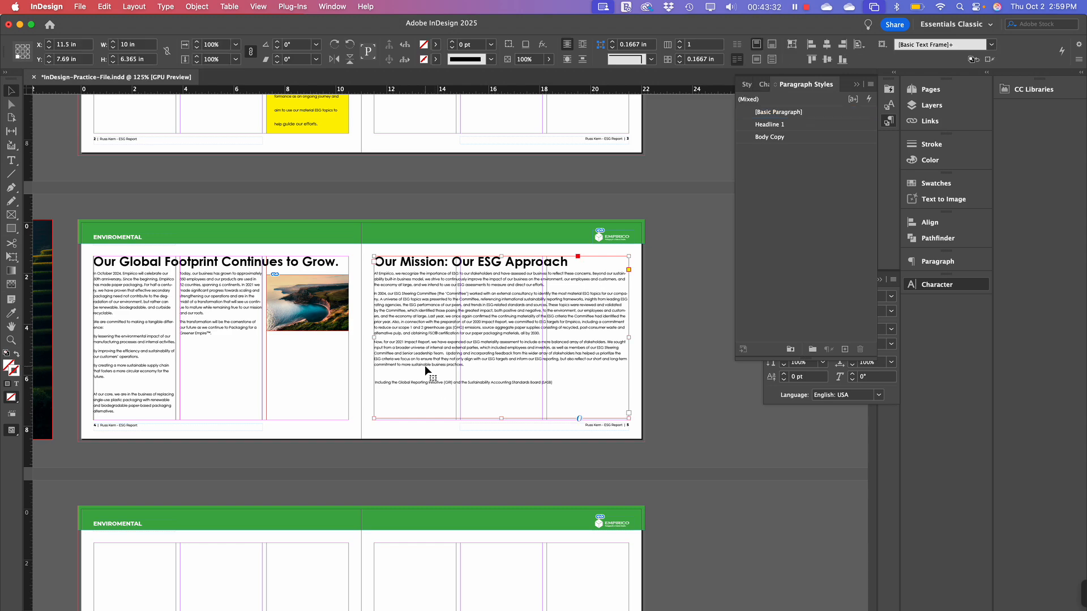
key(super+equal)
key(super+equal)
key(super+equal)
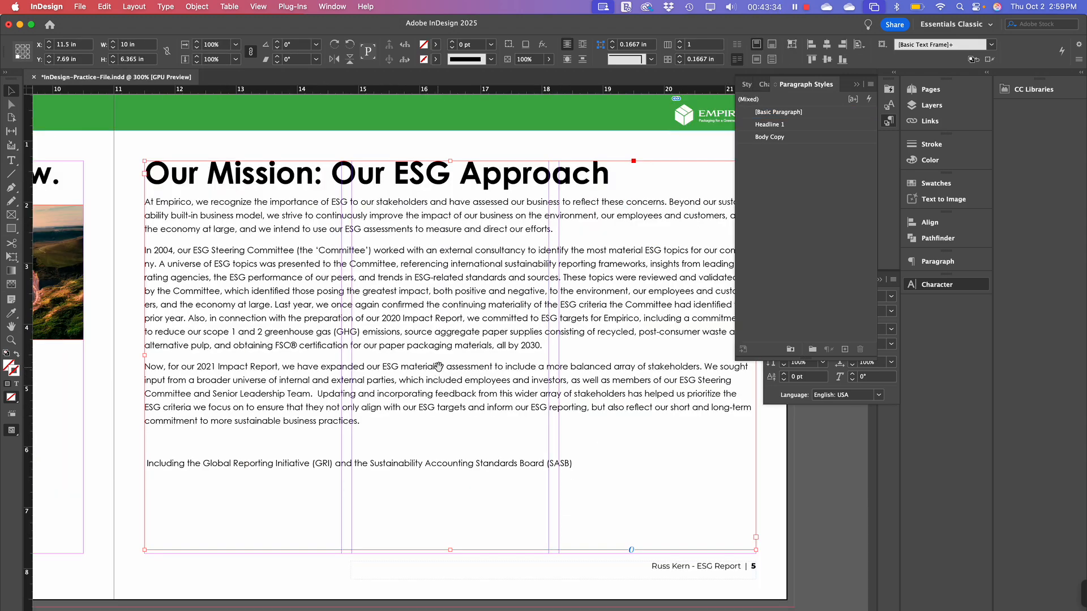
scroll(425, 371, down, 2)
scroll(426, 370, left, 1)
double_click(246, 437)
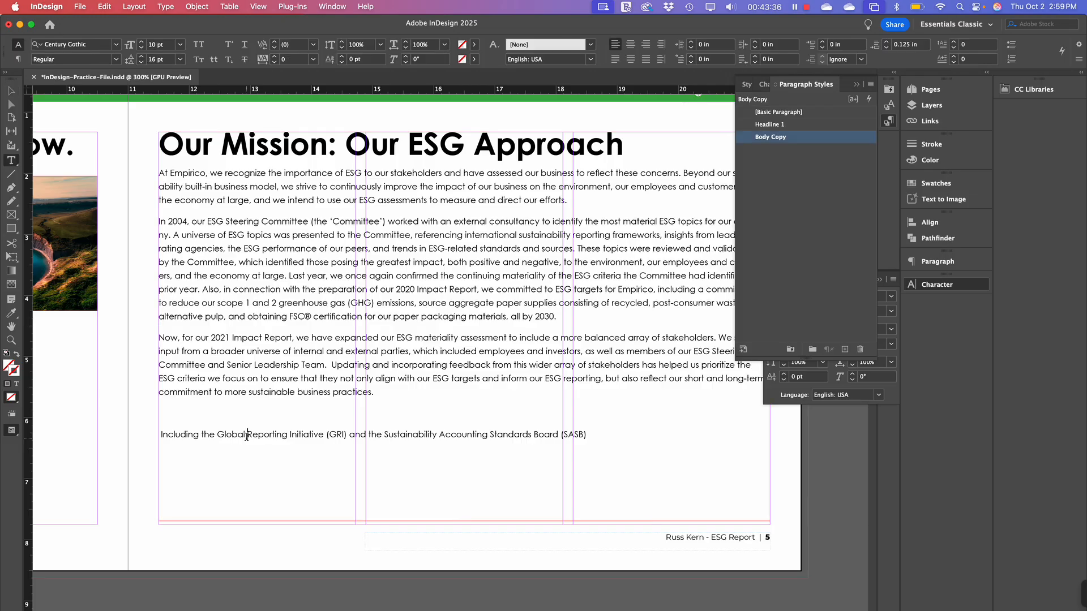
drag(160, 434, 573, 447)
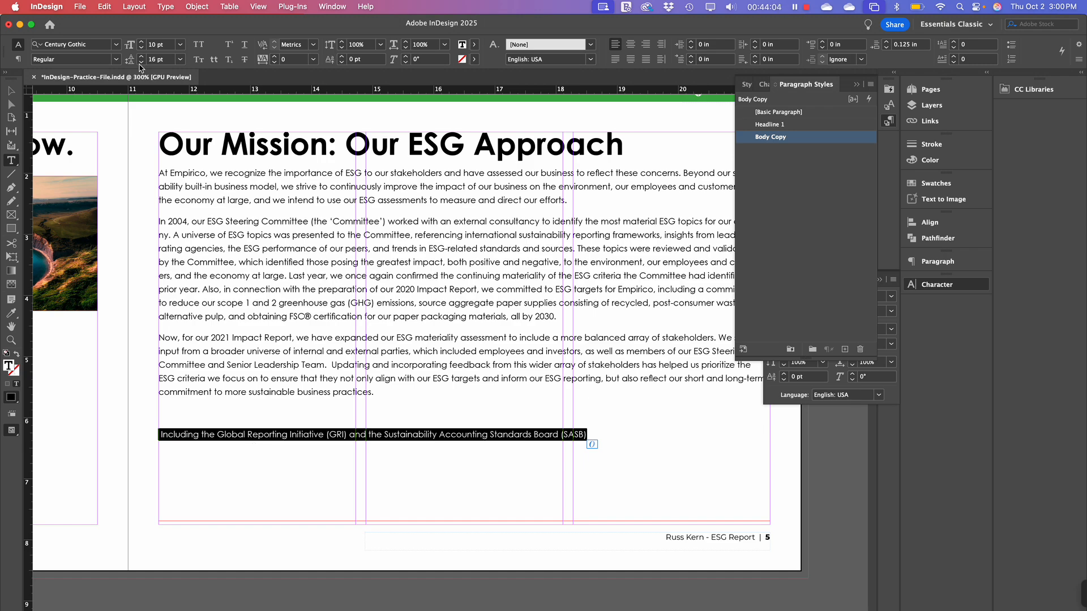
click(117, 59)
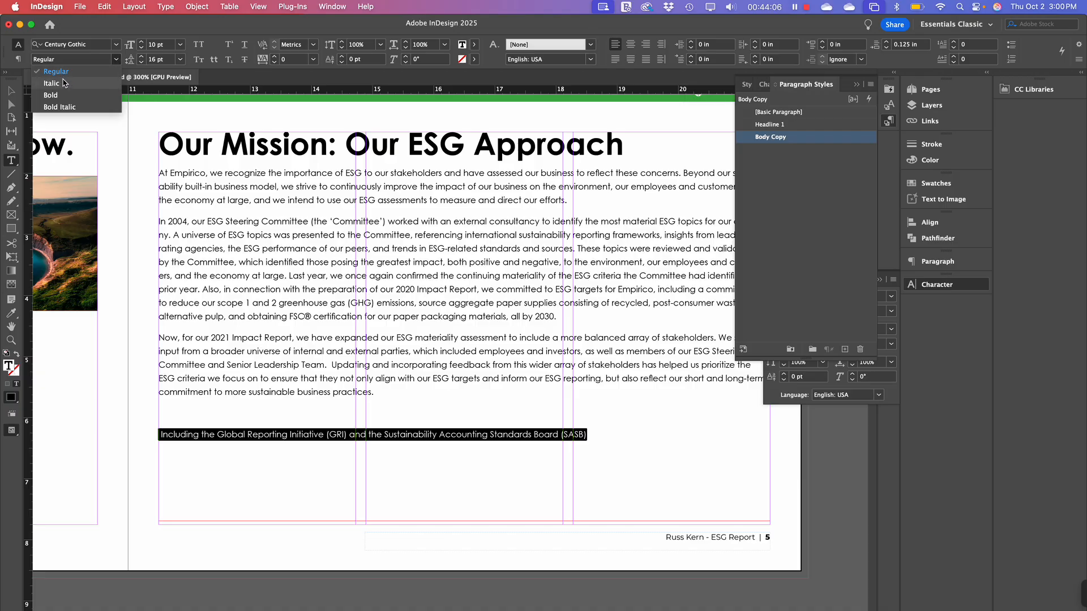
click(62, 96)
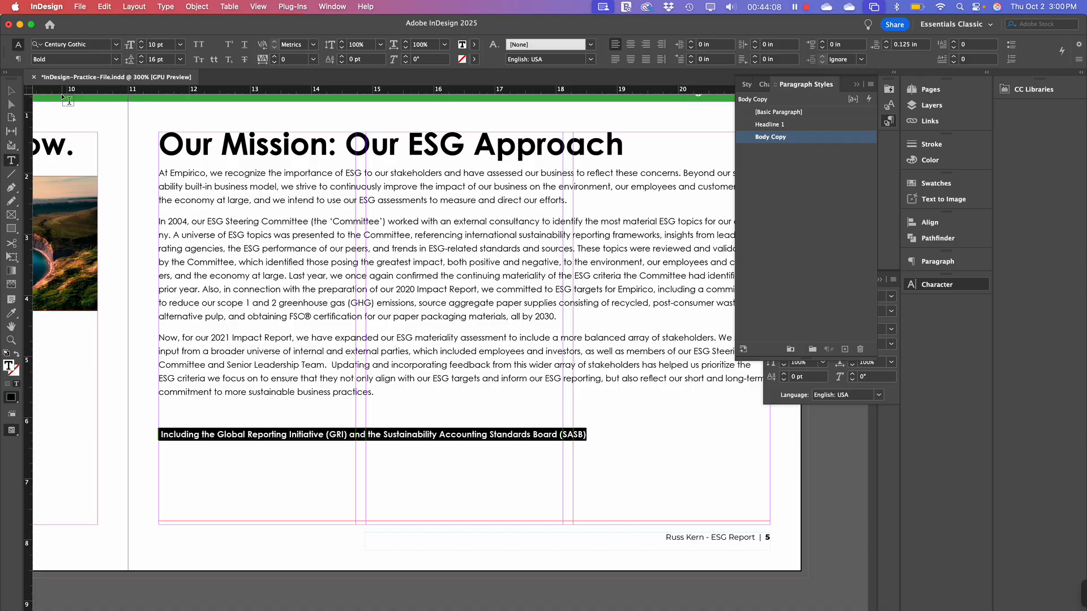
Increase the font size of the selected Global Reporting Initiative line to 14 pt
click(141, 43)
click(142, 43)
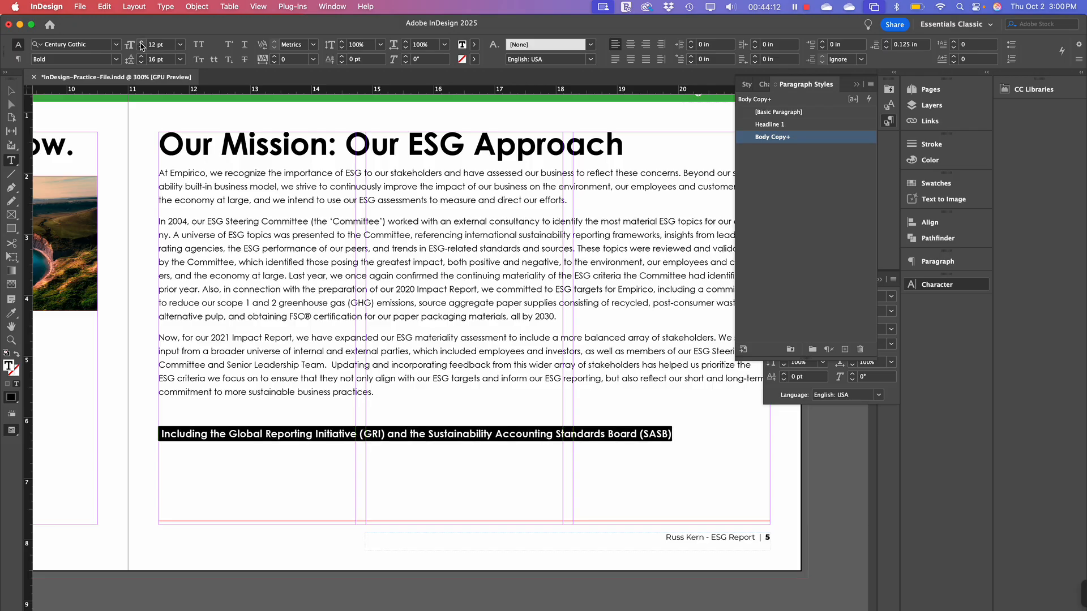
click(142, 43)
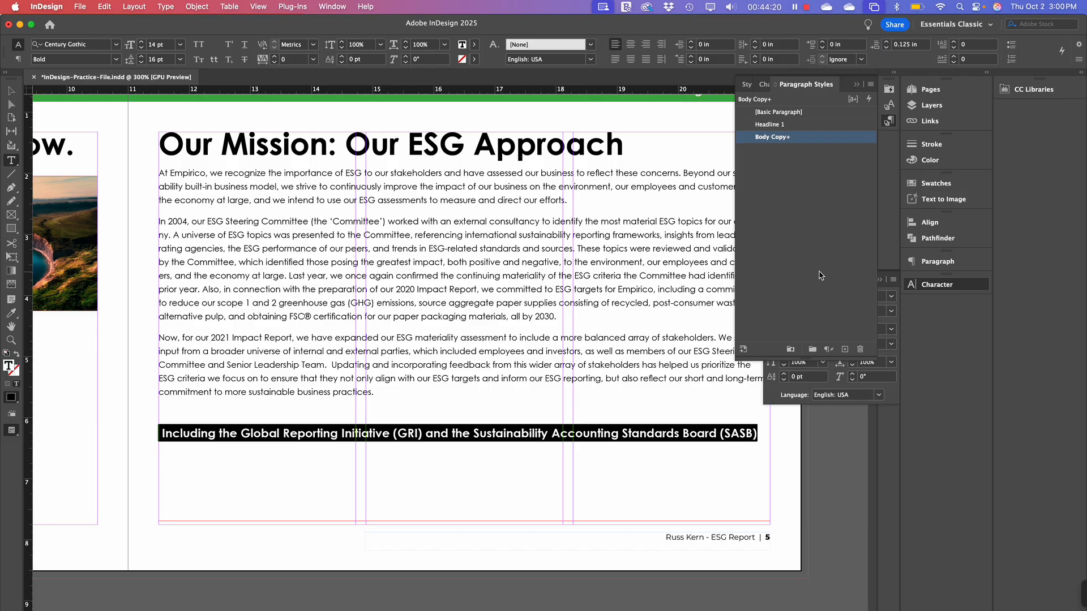
Create a paragraph style named Callout 1 from the bold 14 pt Global Reporting Initiative line, based on Body Copy
click(845, 350)
double_click(825, 151)
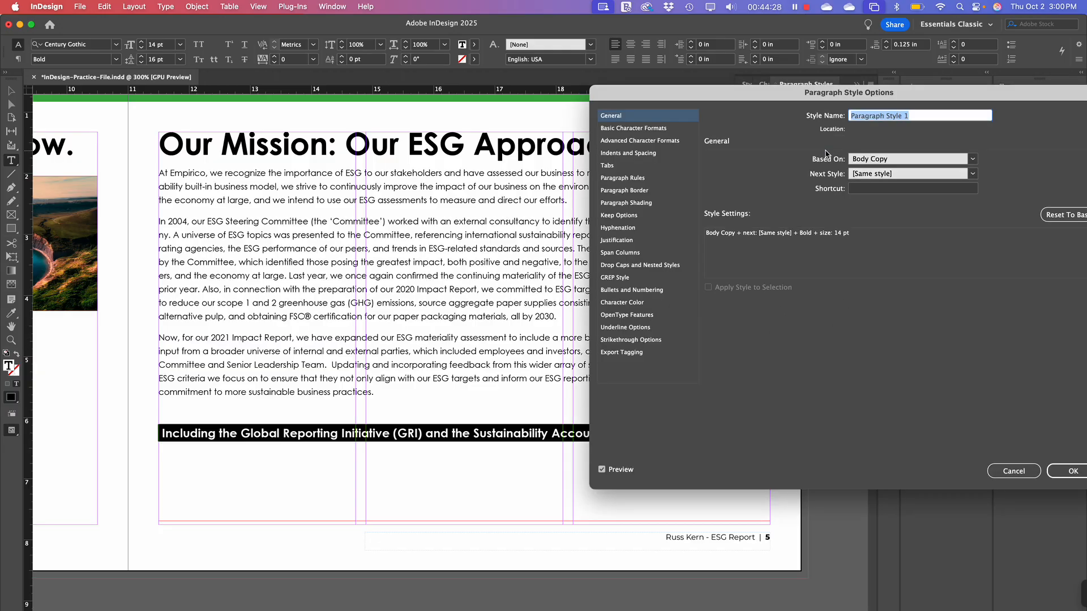
text(Callout 1)
click(1065, 472)
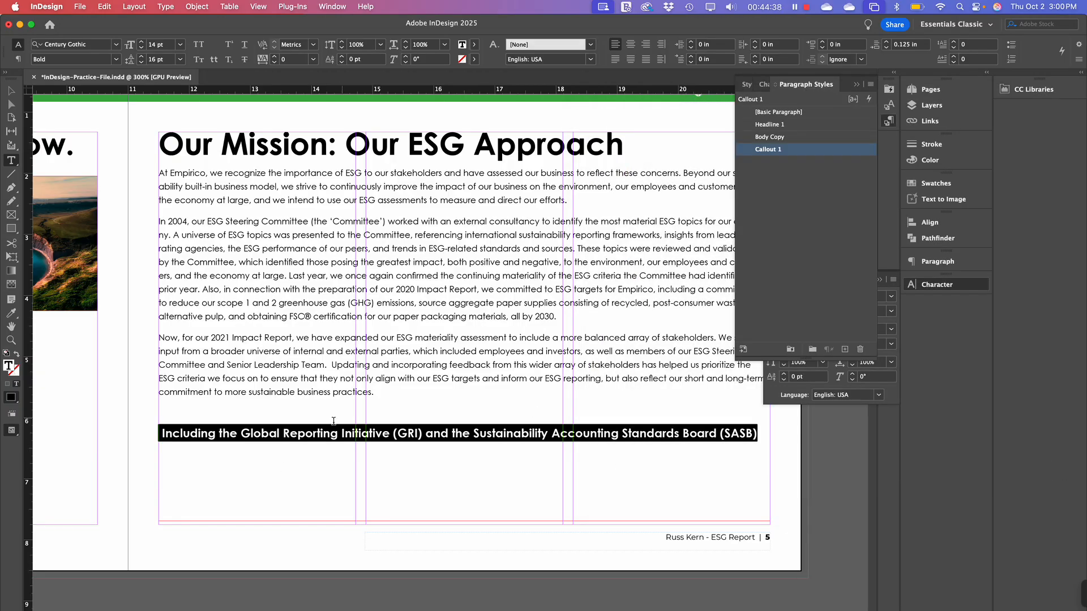
Delete the empty paragraph above the Global Reporting Initiative line and put away the open Paragraph Styles and Character panels
click(164, 411)
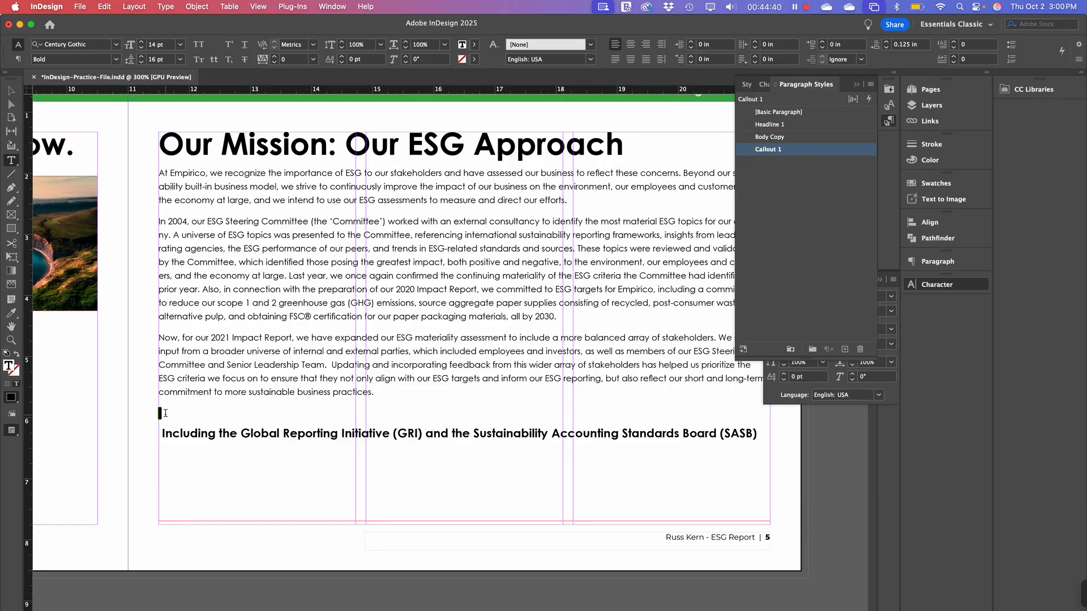
key(Delete)
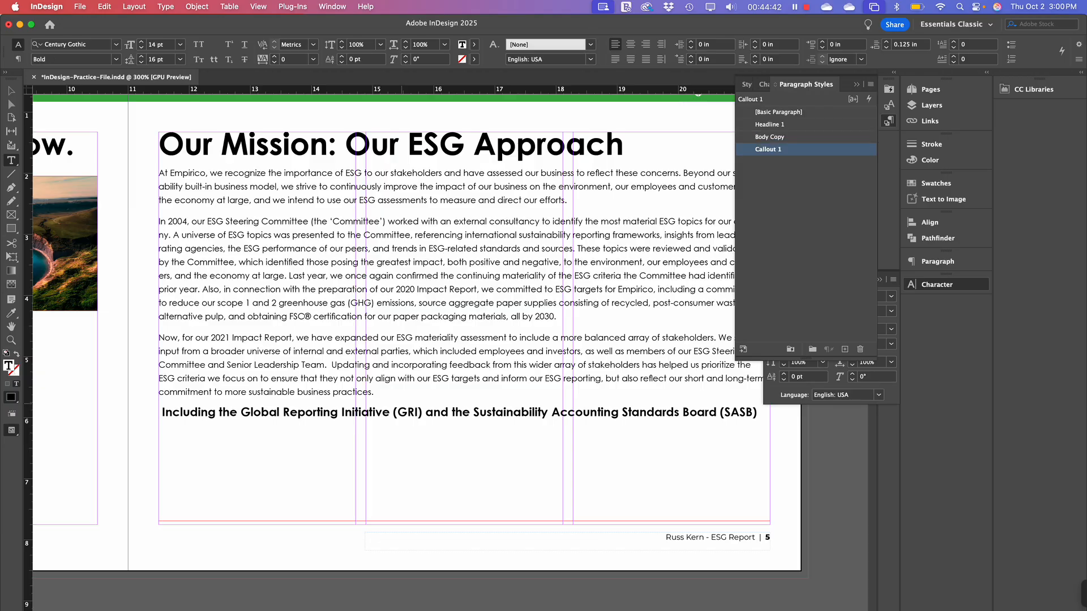
click(11, 90)
click(856, 85)
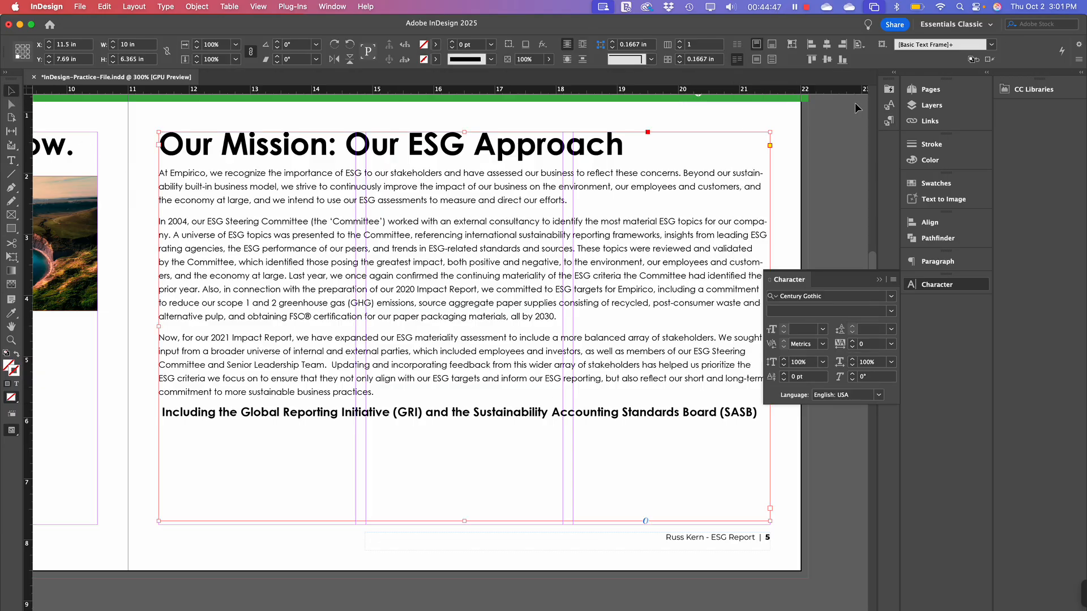
click(879, 280)
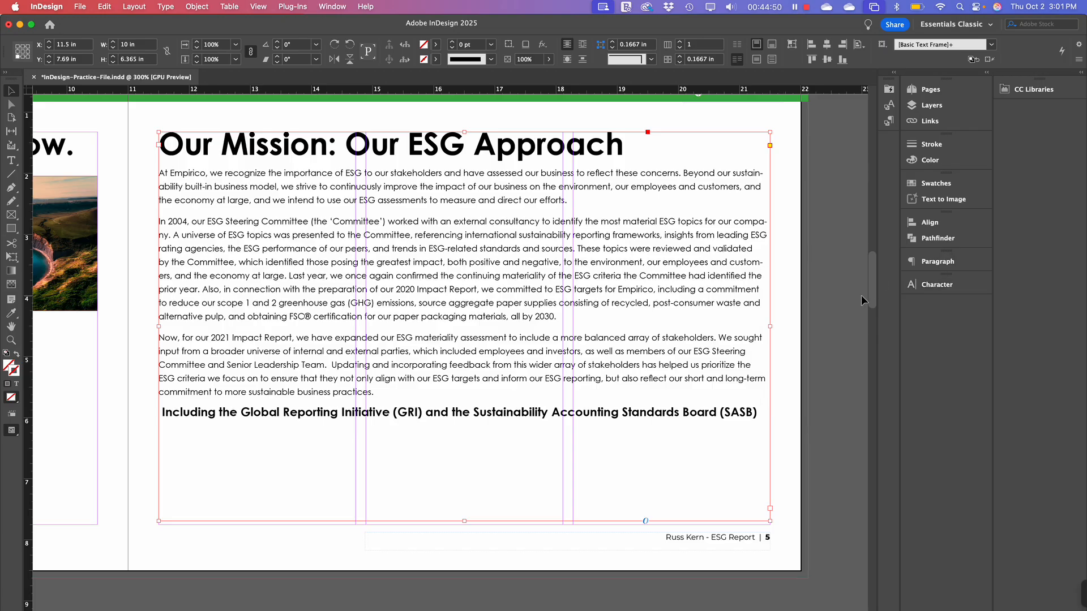
Show the spread of pages 4 and 5 in preview mode, without guides
drag(440, 455, 527, 484)
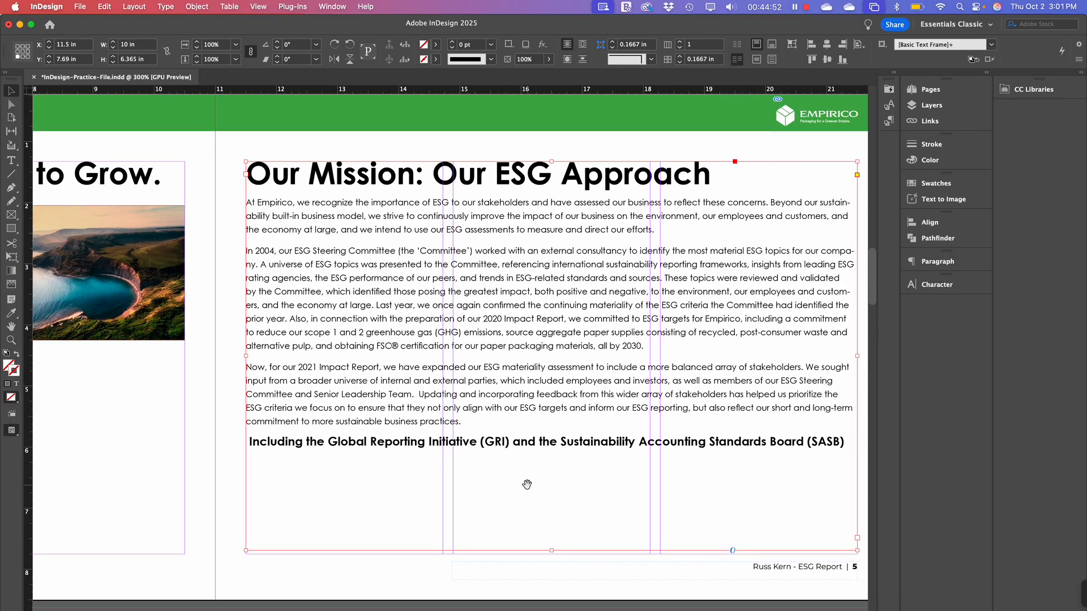
key(super+minus)
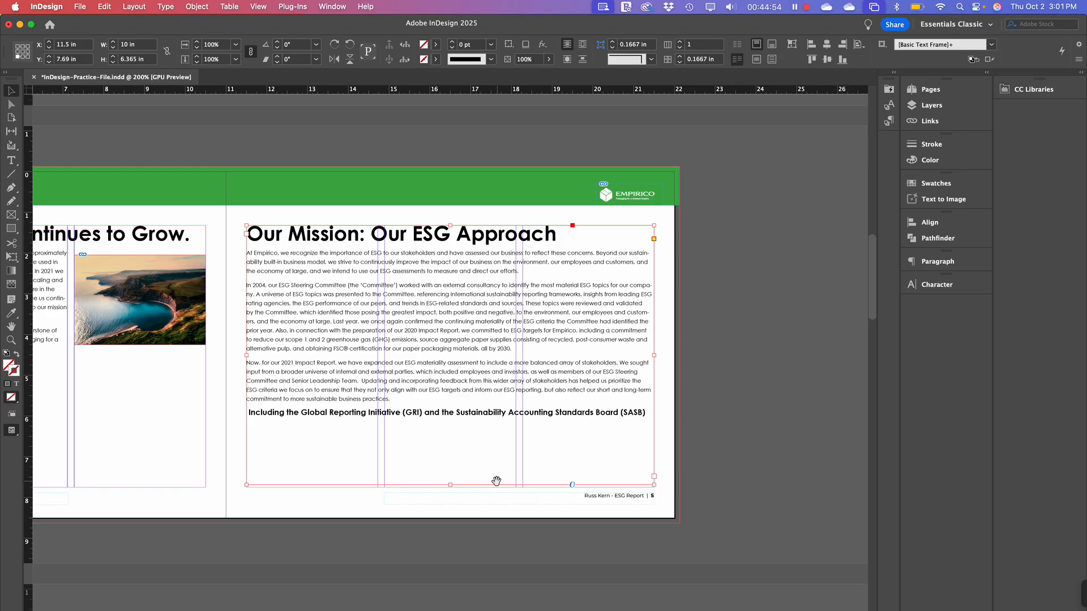
drag(435, 454, 576, 440)
key(w)
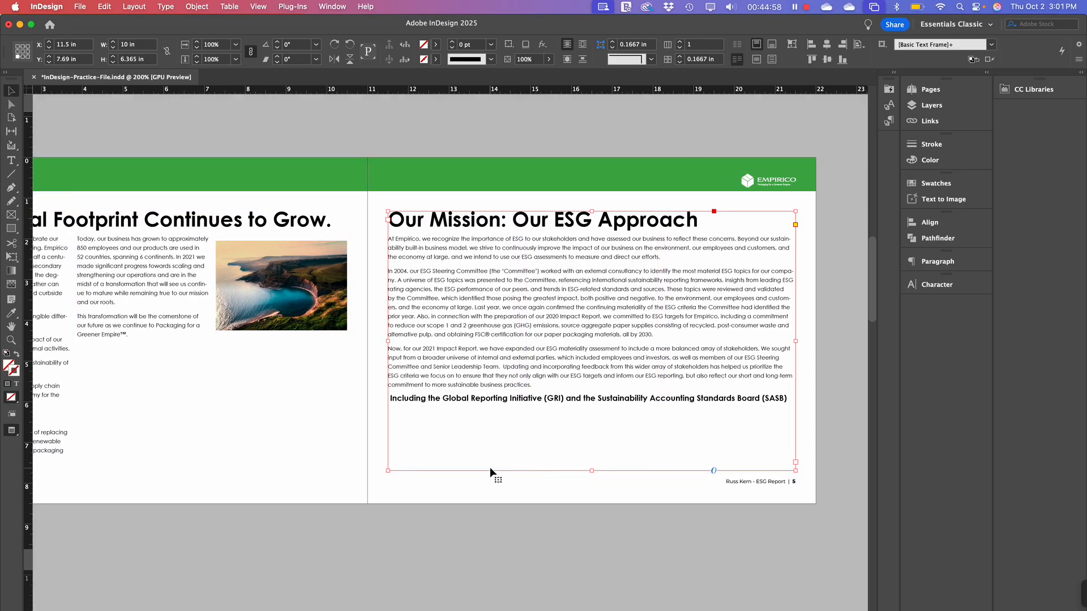
Deselect the text frame and examine the layouts of pages 4 and 5 side by side
drag(252, 423, 329, 425)
drag(563, 286, 536, 487)
drag(586, 283, 708, 493)
drag(653, 525, 610, 300)
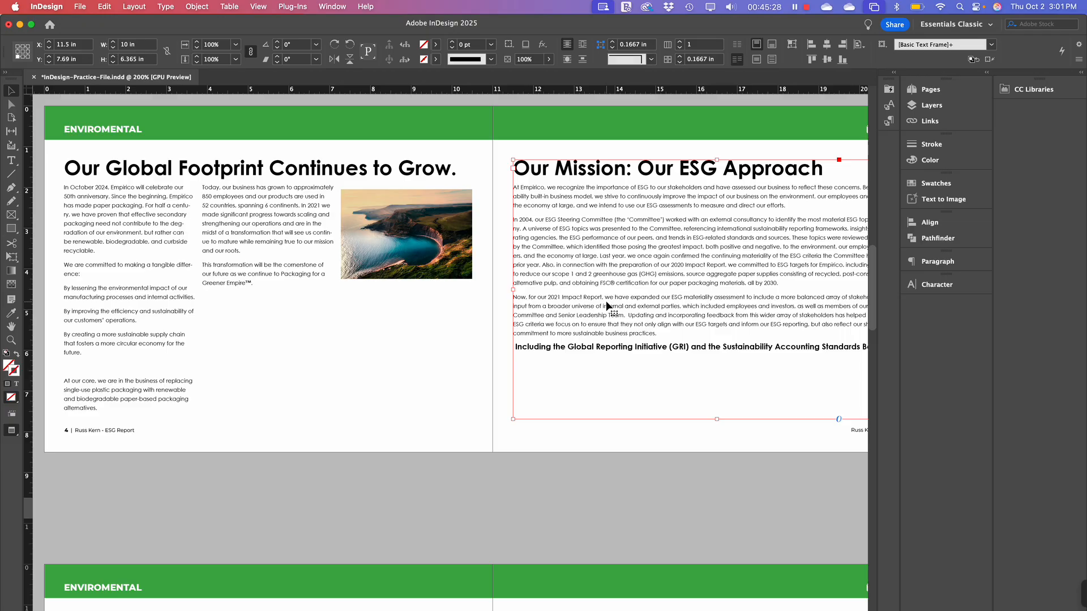
click(487, 398)
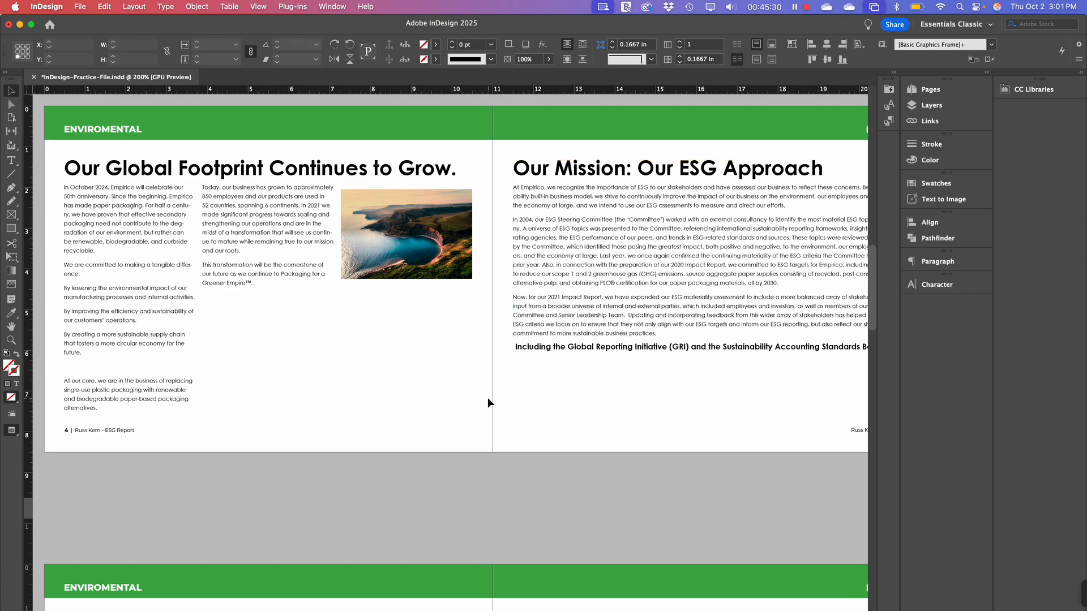
drag(646, 423, 552, 425)
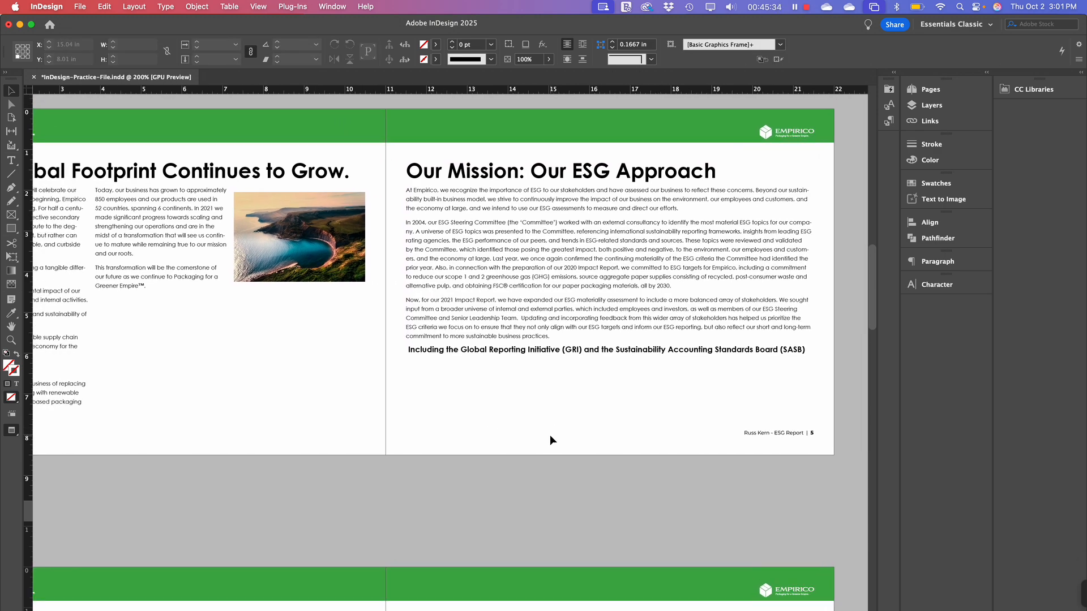
drag(509, 397, 697, 424)
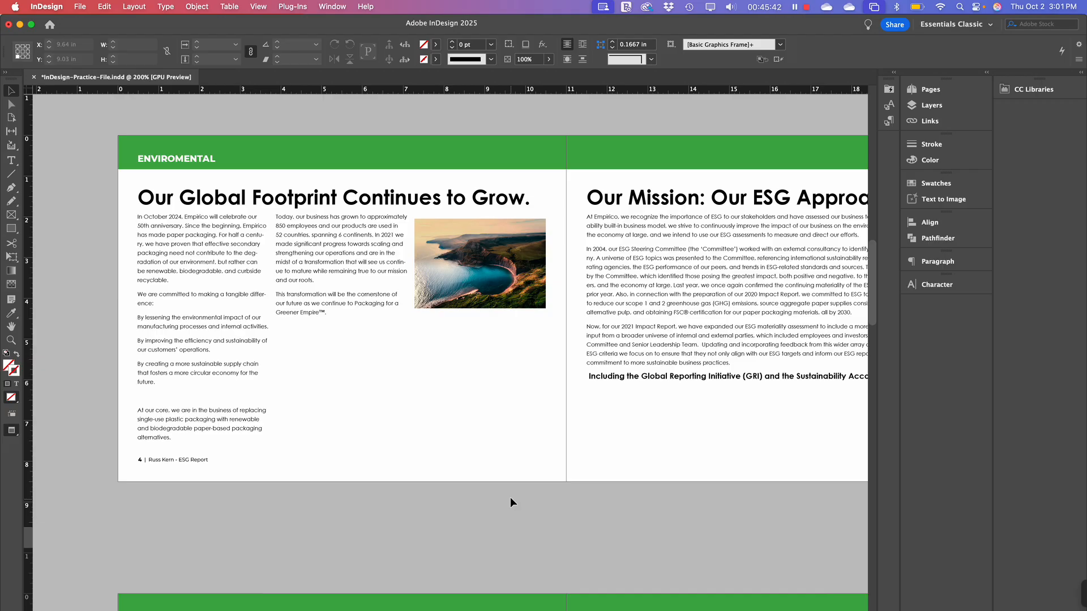
Save the InDesign-Practice-File document with the new style and page 5 text
click(596, 411)
key(super+s)
scroll(666, 325, right, 2)
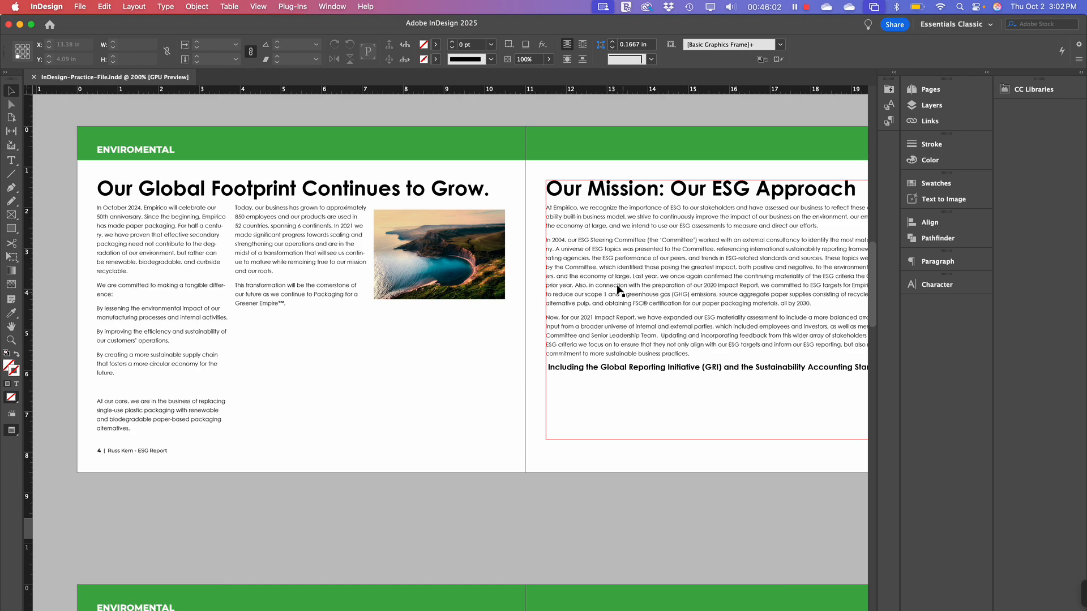
Divide the body text frame on page 5 into 3 columns through its Text Frame Options
click(487, 121)
mouse_move(583, 399)
mouse_down()
mouse_move(428, 425)
mouse_move(583, 388)
mouse_up()
scroll(535, 413, right, 5)
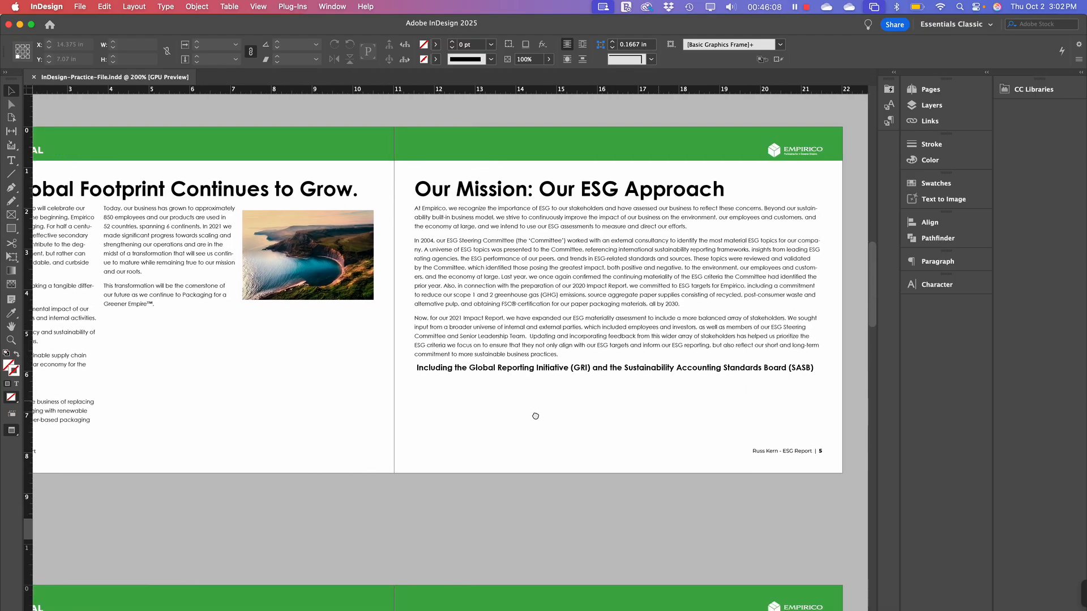
scroll(538, 418, left, 5)
scroll(560, 328, right, 4)
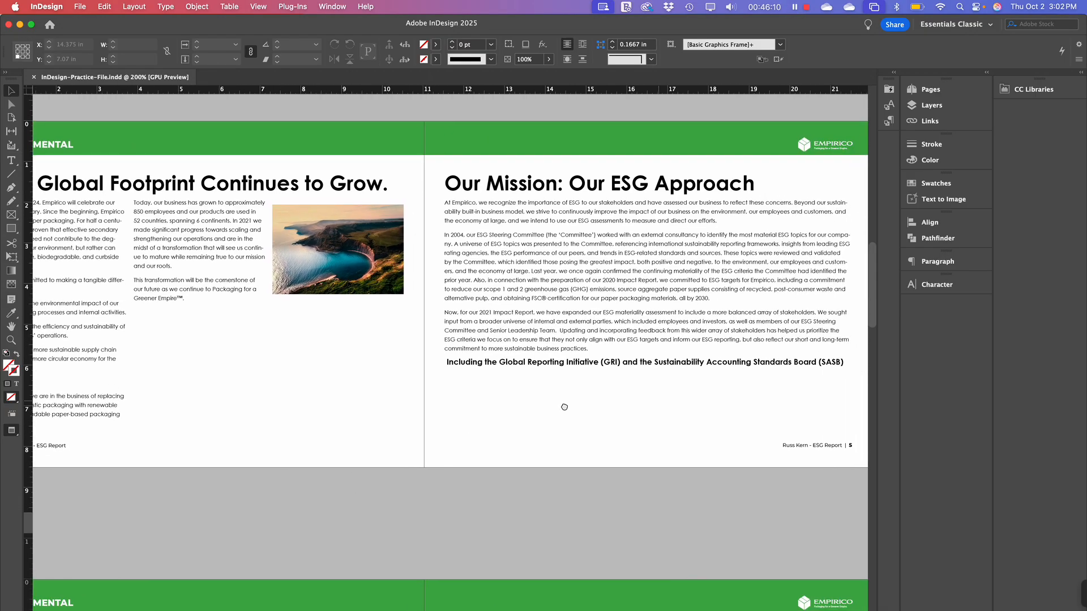
click(581, 242)
right_click(572, 249)
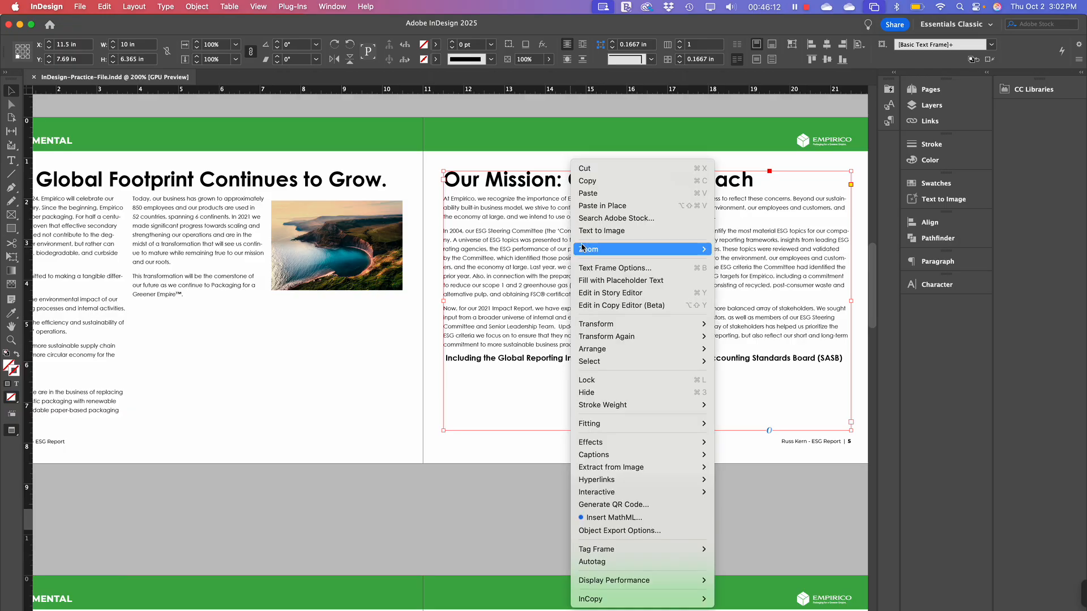
click(621, 271)
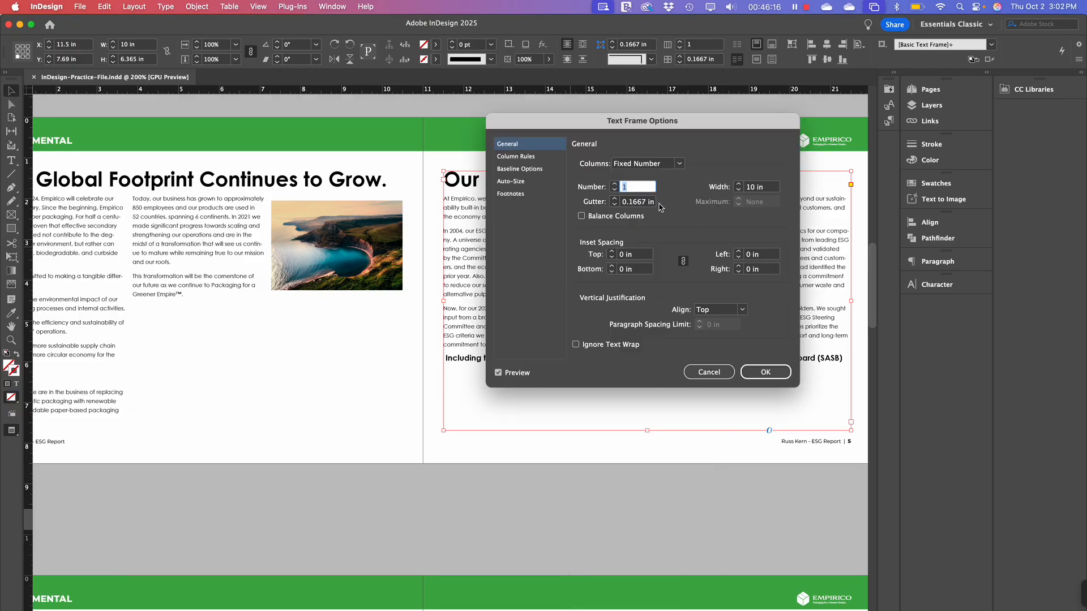
click(615, 185)
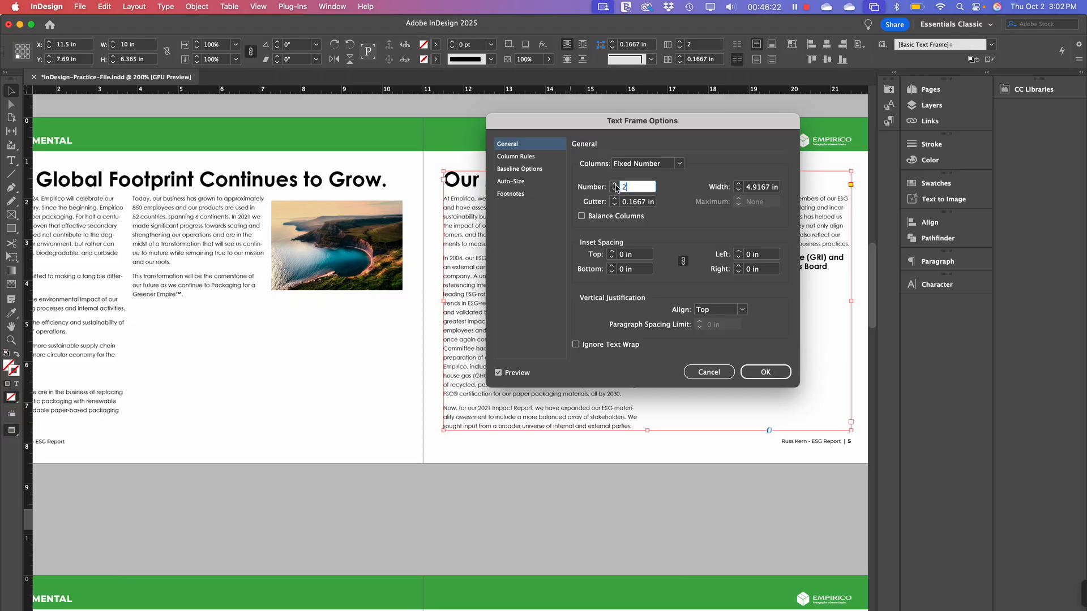
click(615, 185)
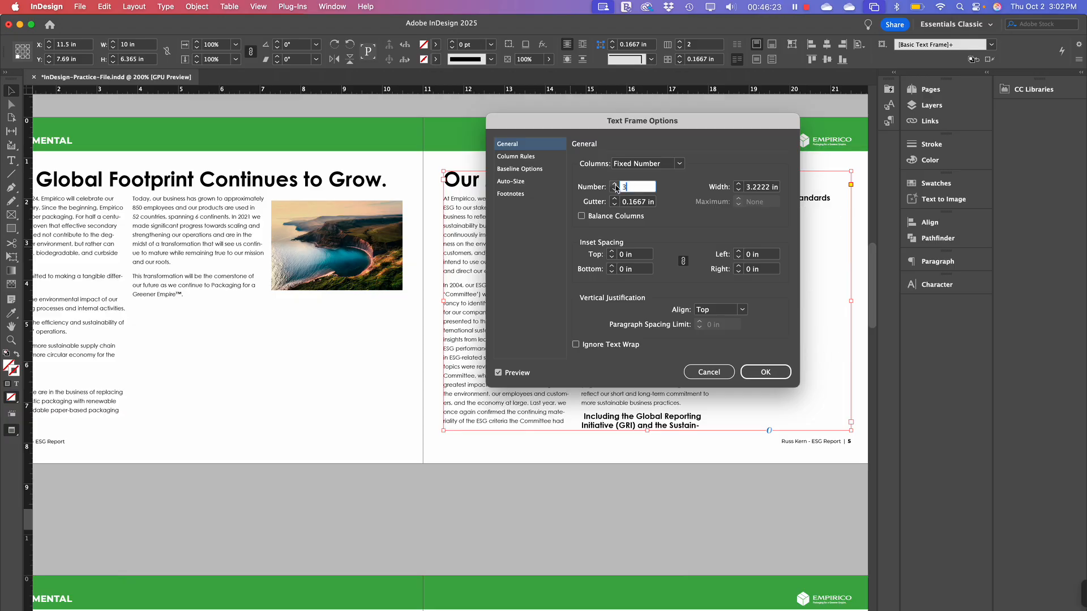
click(768, 371)
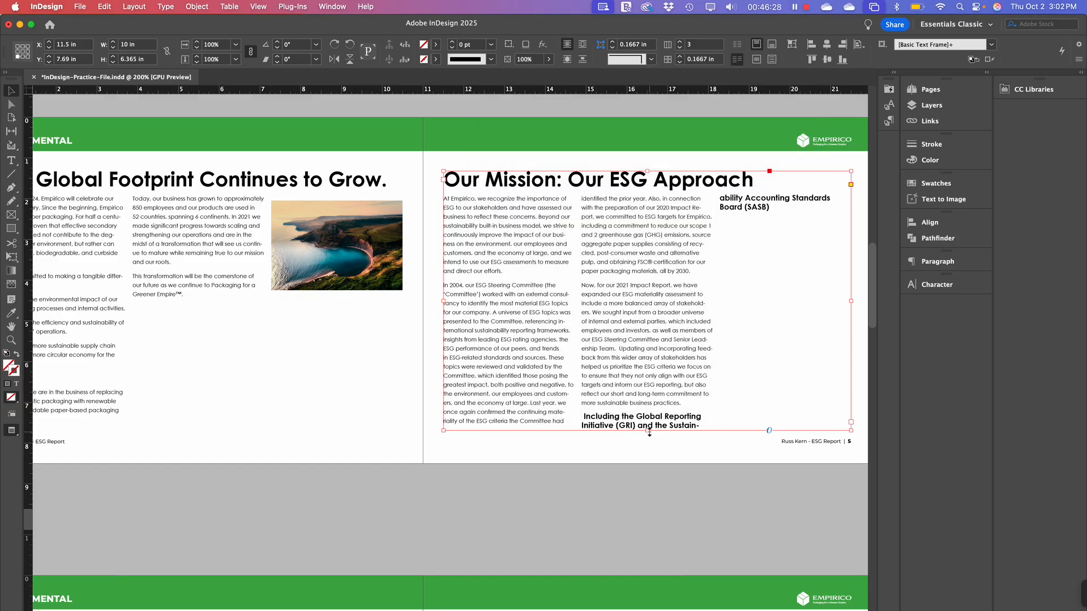
Shorten the page 5 text frame from its lower edge to a height of about 5.9 in, and deselect it
drag(647, 430, 647, 413)
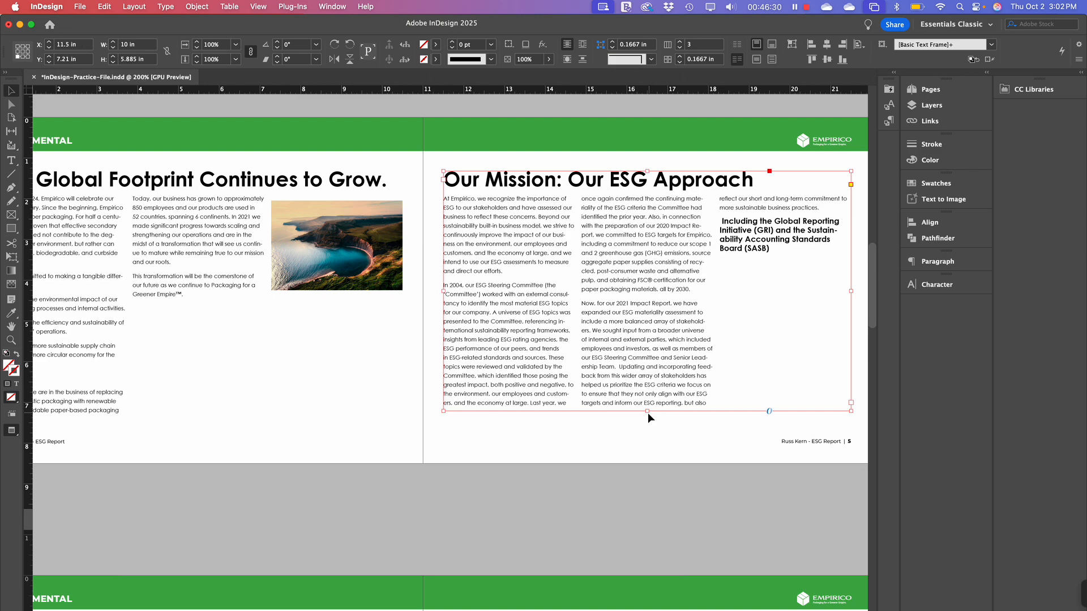
click(610, 494)
Save the changes to InDesign-Practice-File and close the document
scroll(396, 476, left, 5)
scroll(396, 476, up, 1)
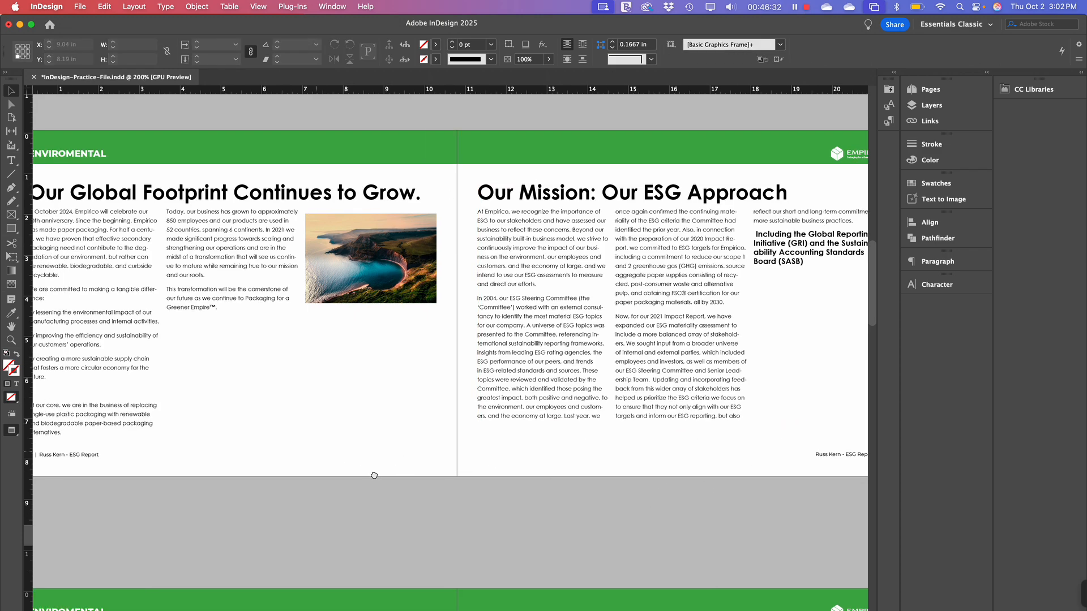
key(super+s)
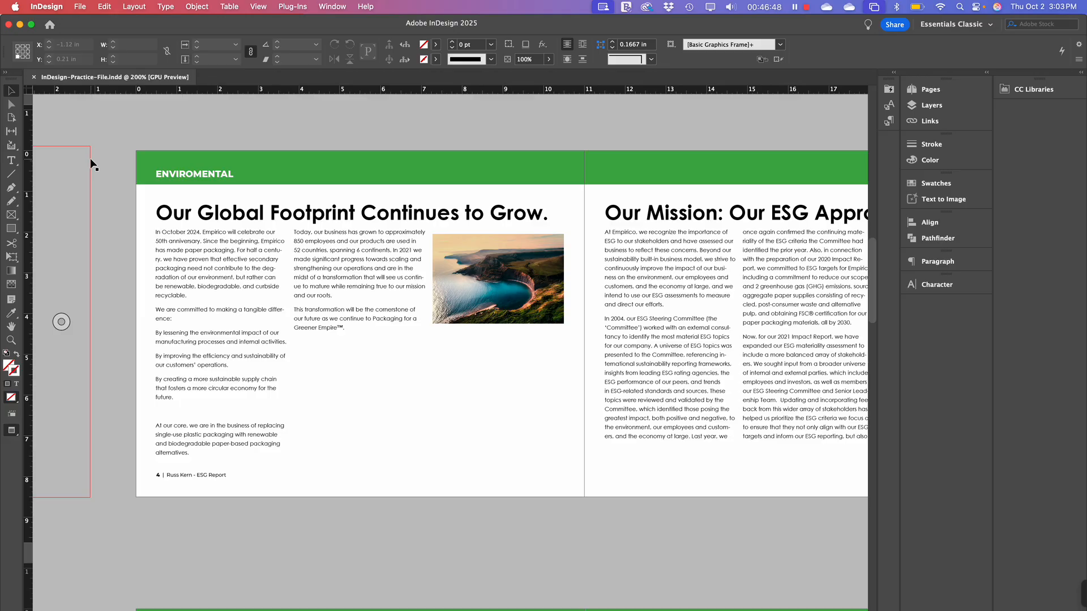
key(super+w)
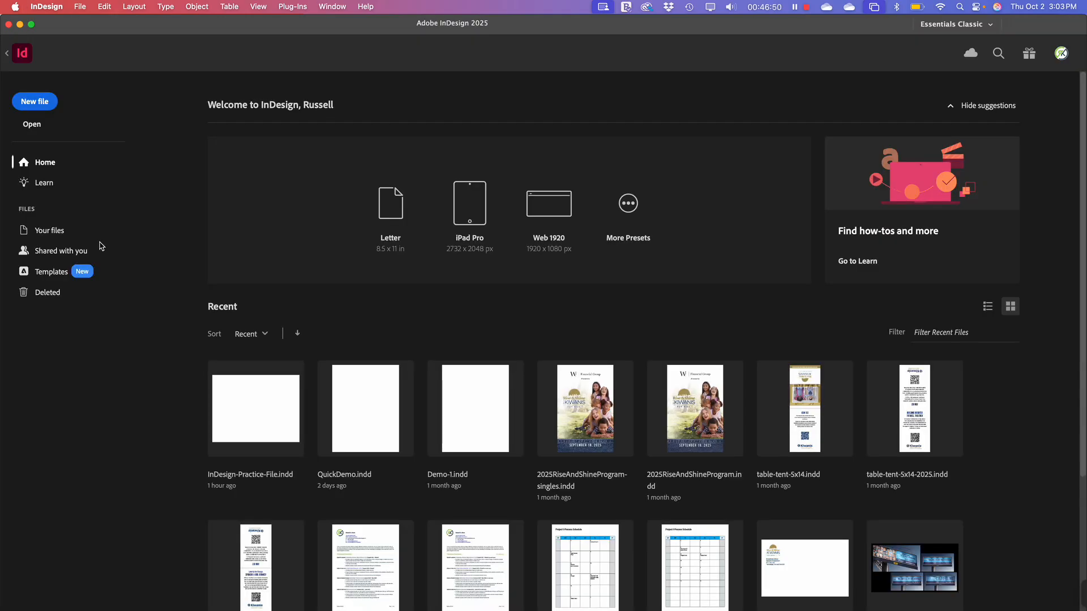
Switch to the Empirico Doc in Chrome and examine the source copy for the Global Footprint and ESG Approach pages
key(super+Tab)
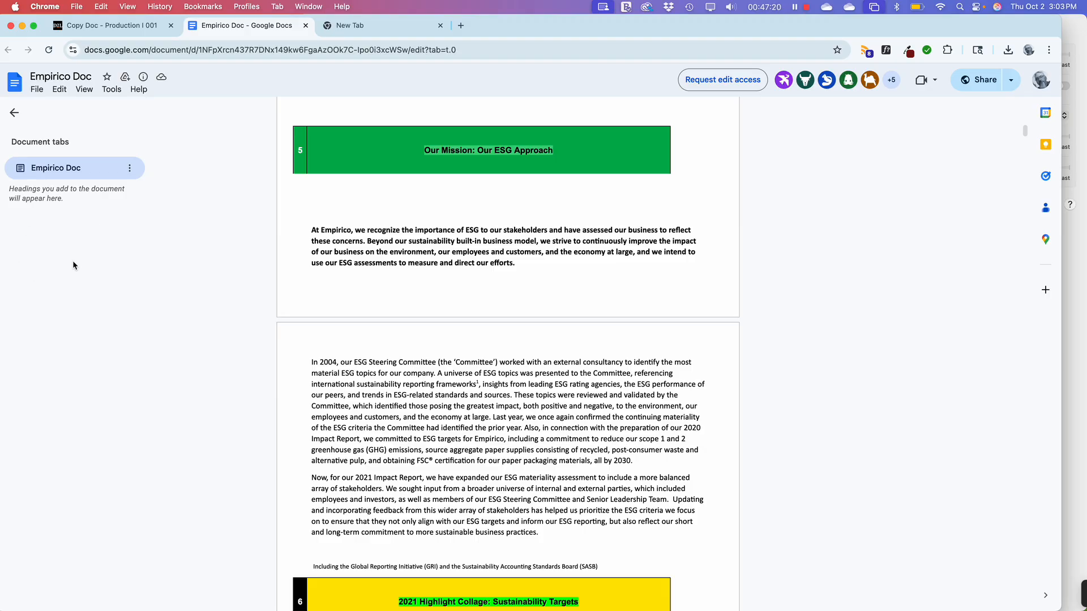
key(super+Tab)
key(super+Tab)
scroll(266, 340, up, 7)
scroll(340, 351, down, 3)
key(super+Tab)
key(super+Tab)
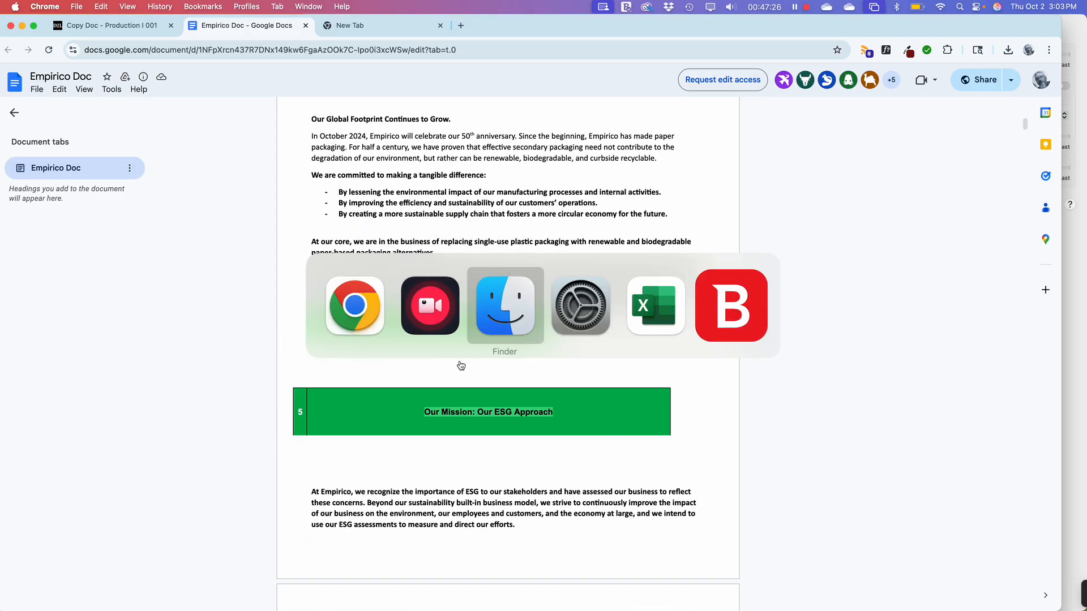
key(Escape)
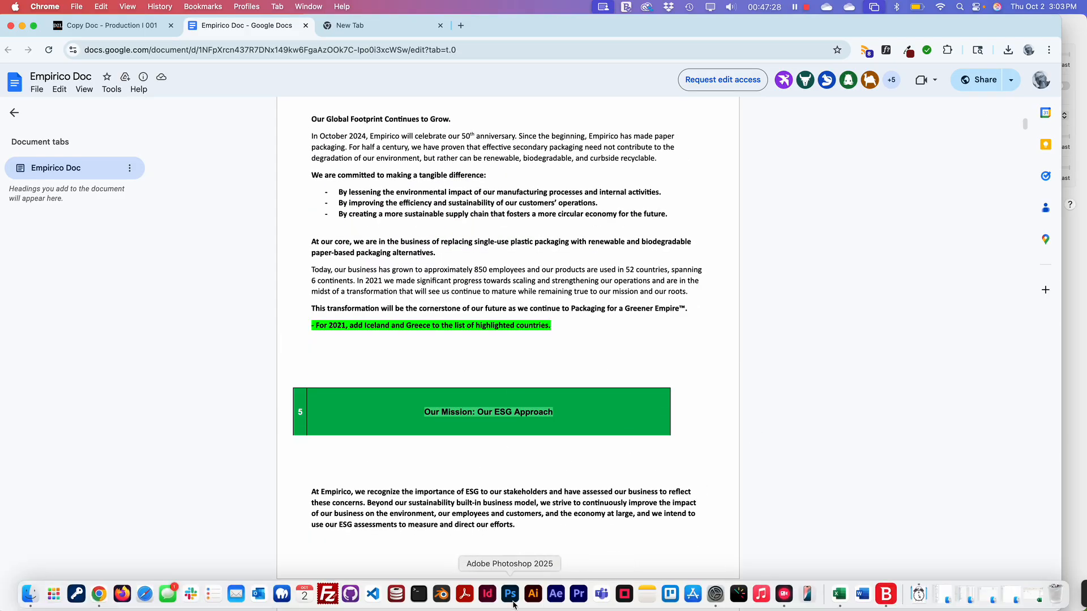